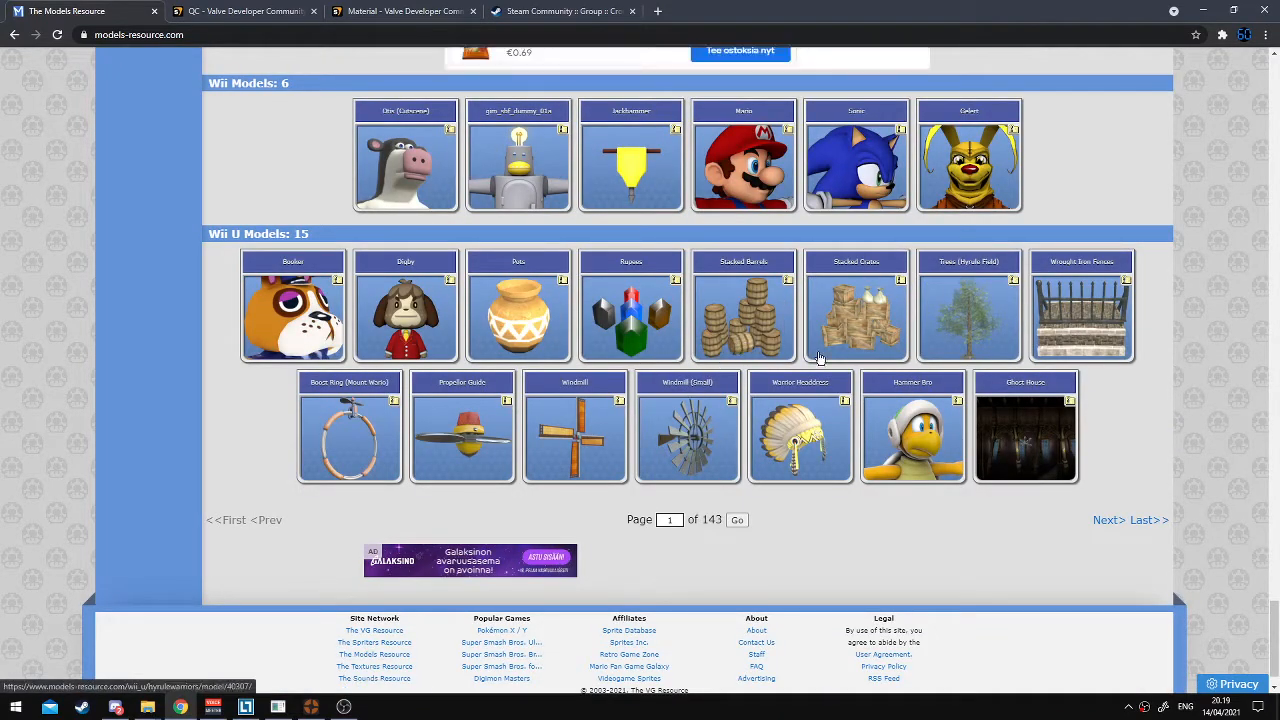
Browse the model listings on The Models Resource home page
{"action": "scroll", "coordinate": [880, 345], "scroll_direction": "up", "scroll_amount": 4}
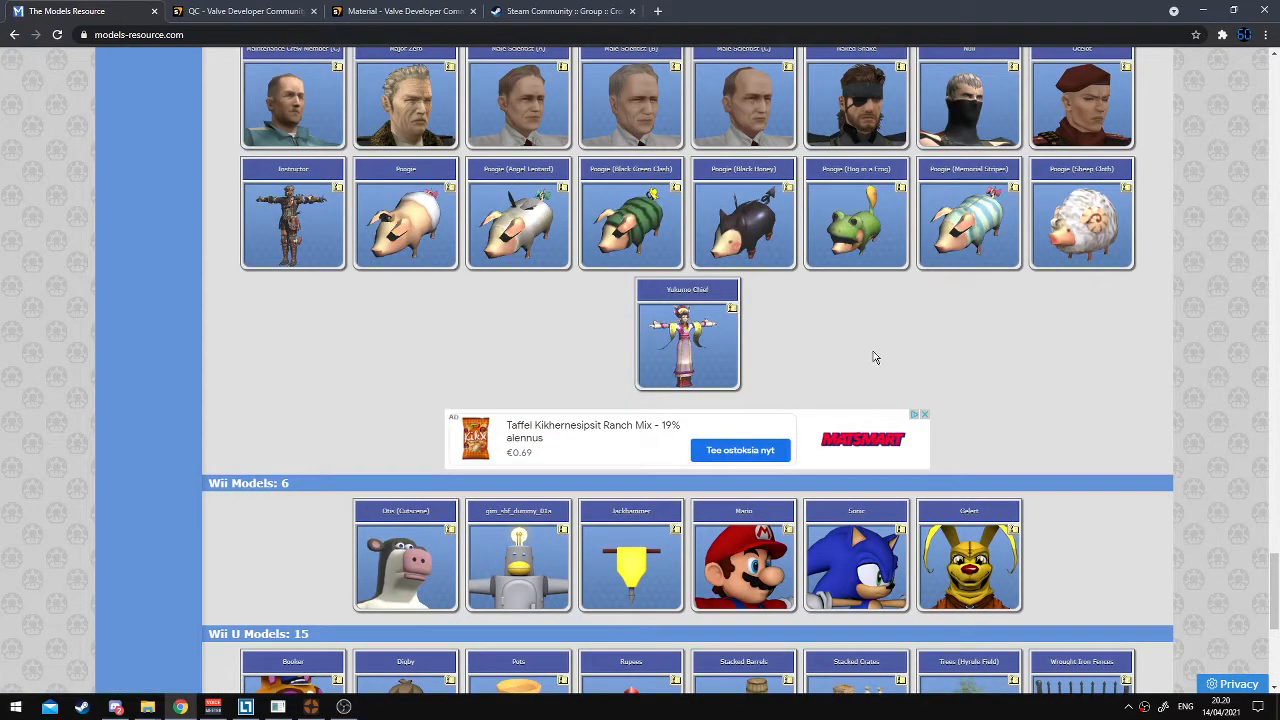
{"action": "scroll", "coordinate": [865, 356], "scroll_direction": "up", "scroll_amount": 12}
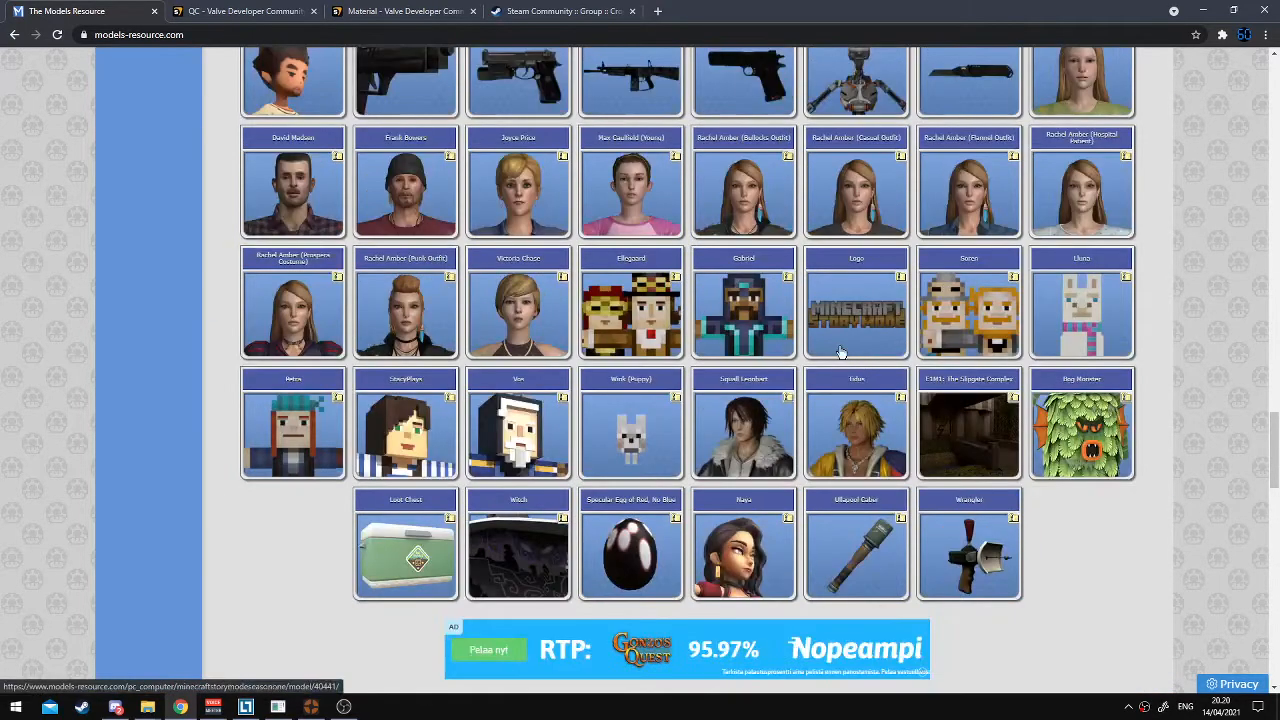
{"action": "scroll", "coordinate": [805, 387], "scroll_direction": "up", "scroll_amount": 9}
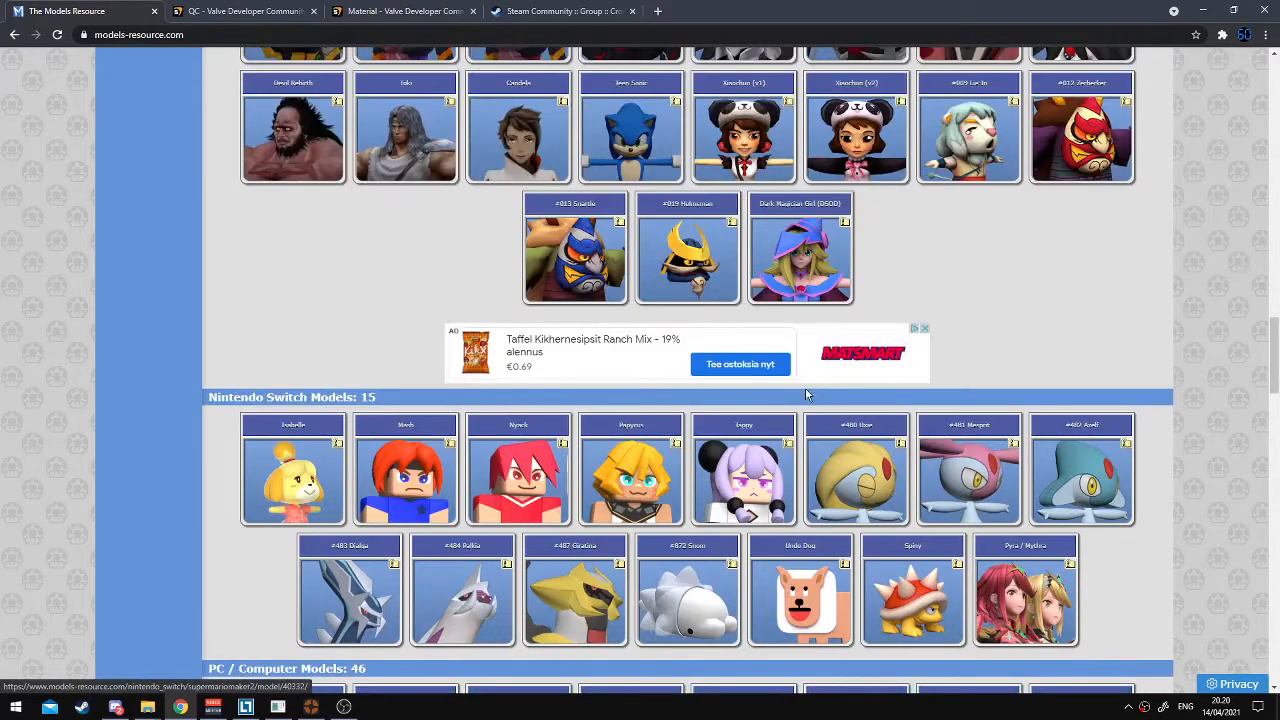
{"action": "scroll", "coordinate": [894, 337], "scroll_direction": "up", "scroll_amount": 10}
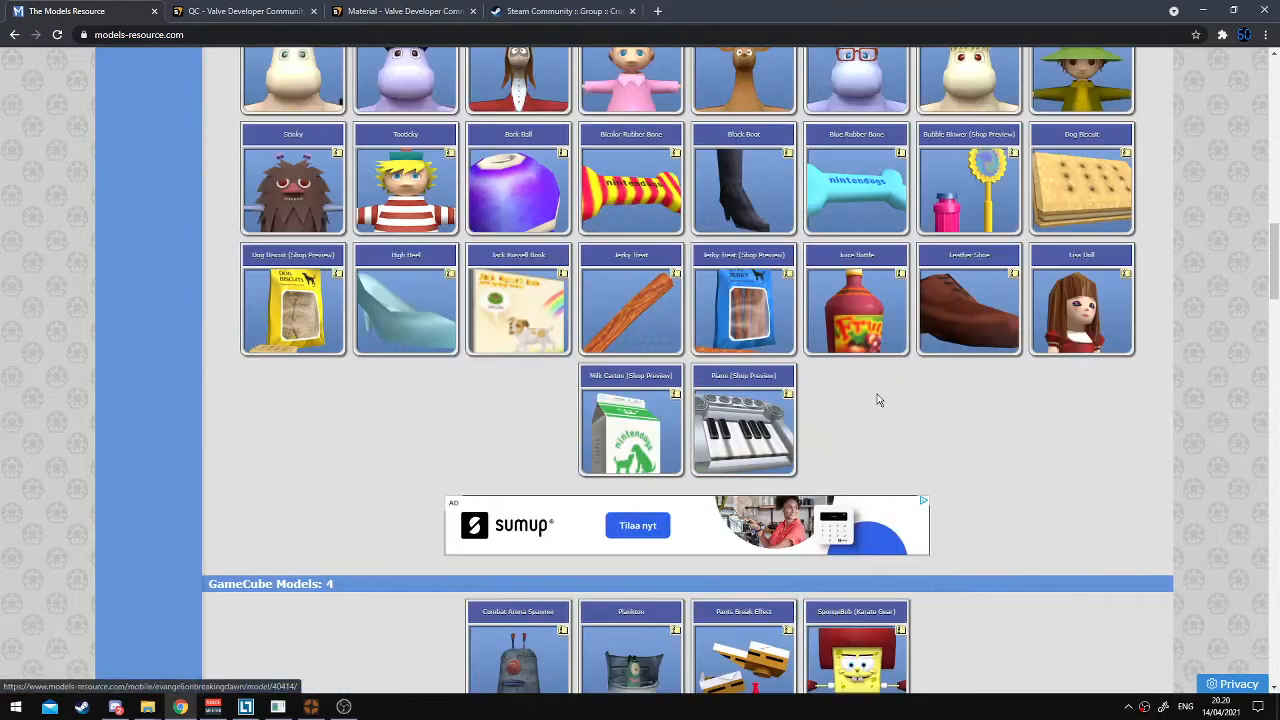
{"action": "scroll", "coordinate": [868, 370], "scroll_direction": "up", "scroll_amount": 6}
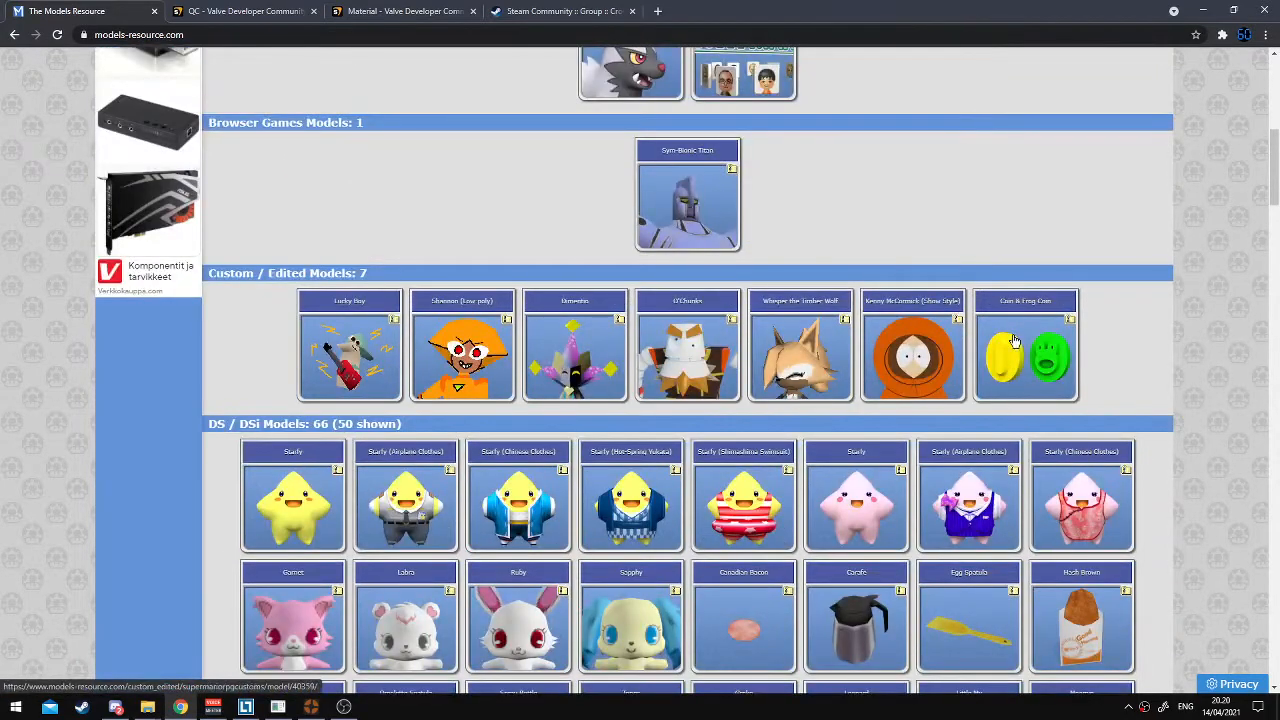
{"action": "scroll", "coordinate": [1127, 170], "scroll_direction": "up", "scroll_amount": 5}
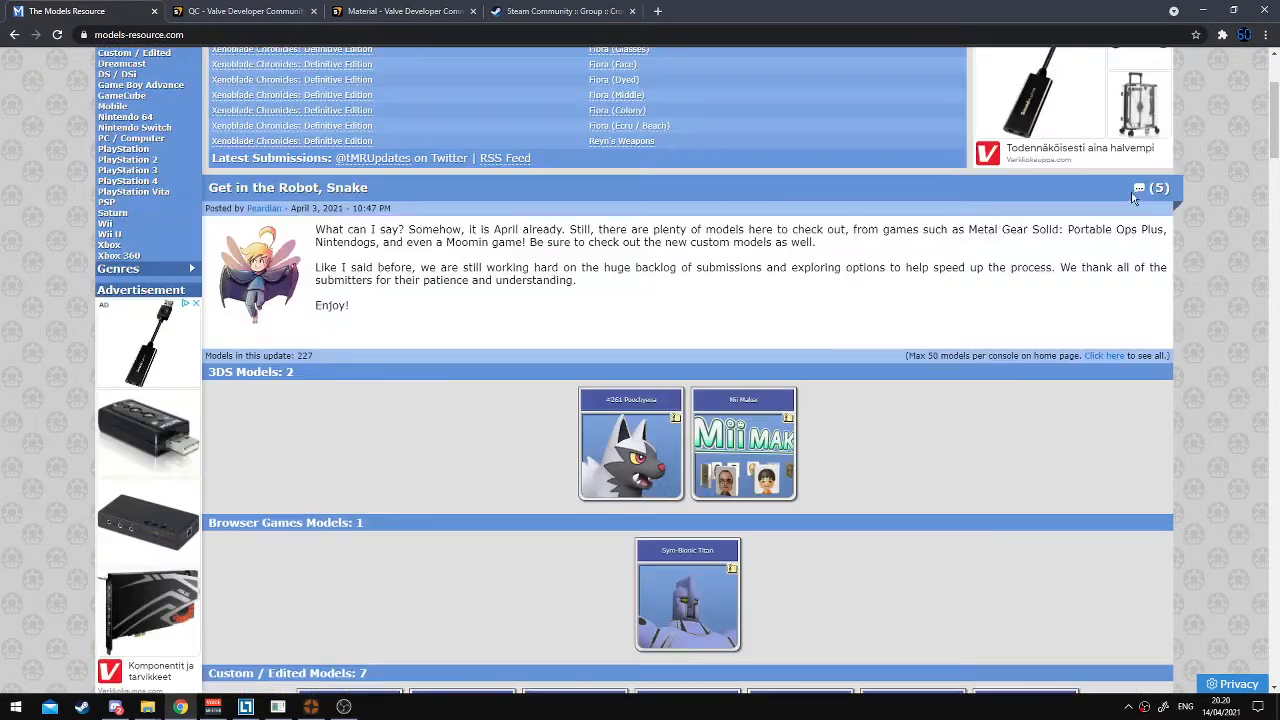
Switch to a new Blender session and turn on the Screencast Keys overlay
{"action": "left_click", "coordinate": [1205, 10]}
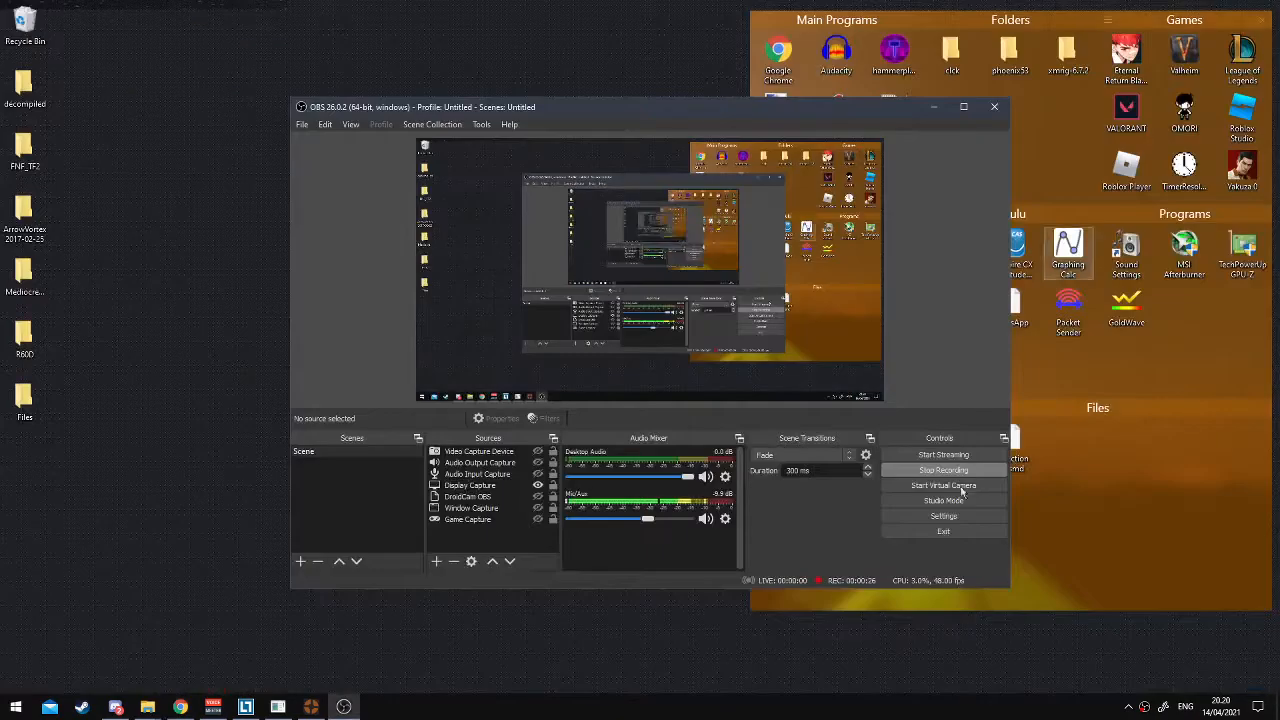
{"action": "left_click", "coordinate": [937, 106]}
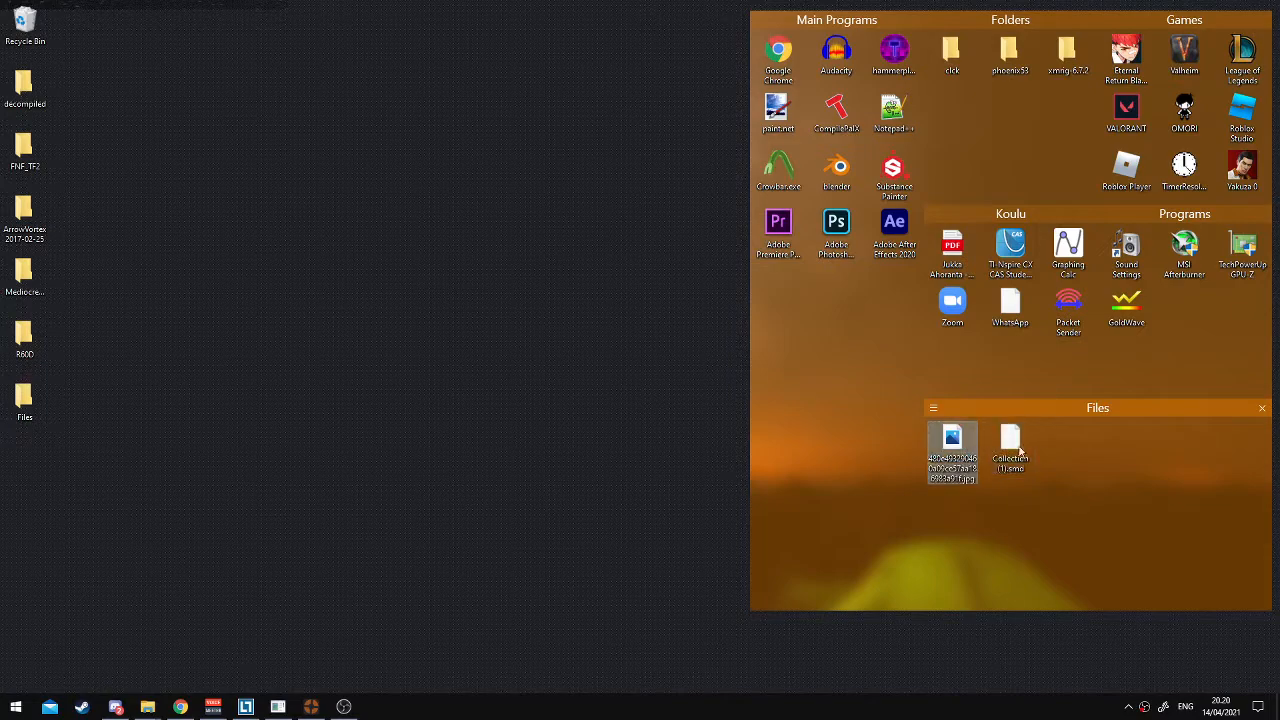
{"action": "double_click", "coordinate": [840, 178]}
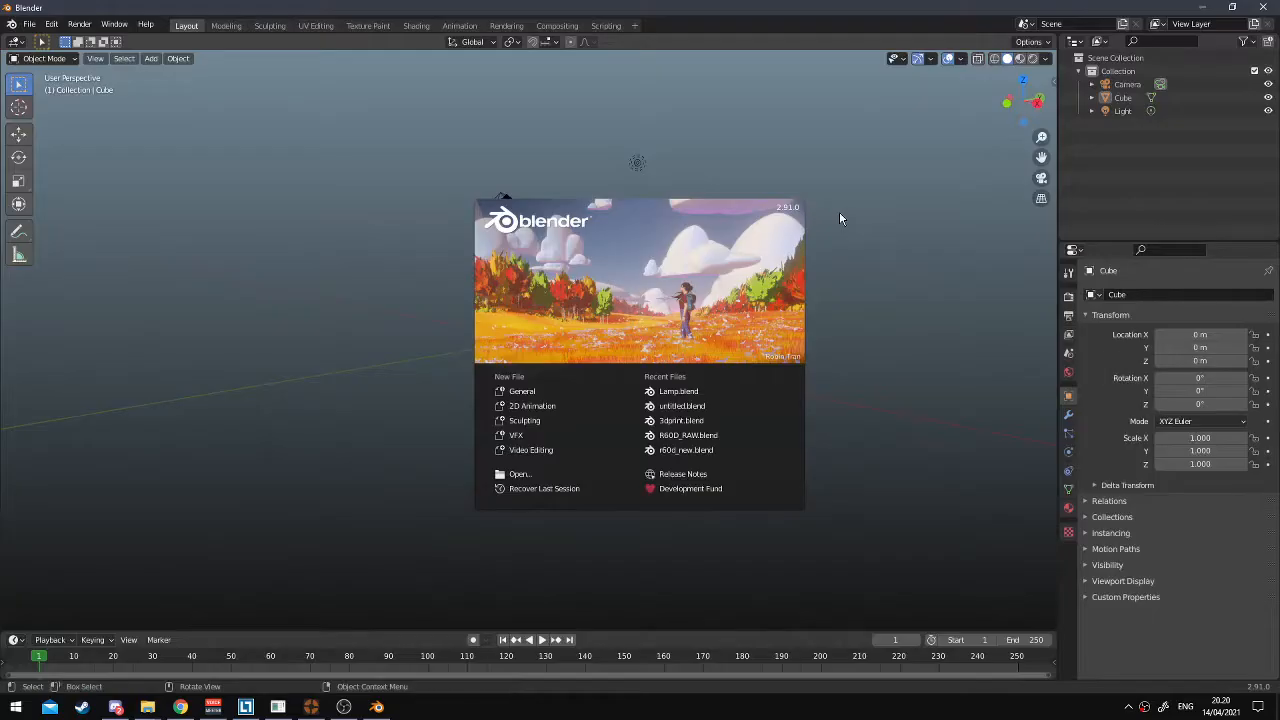
{"action": "left_click", "coordinate": [848, 197]}
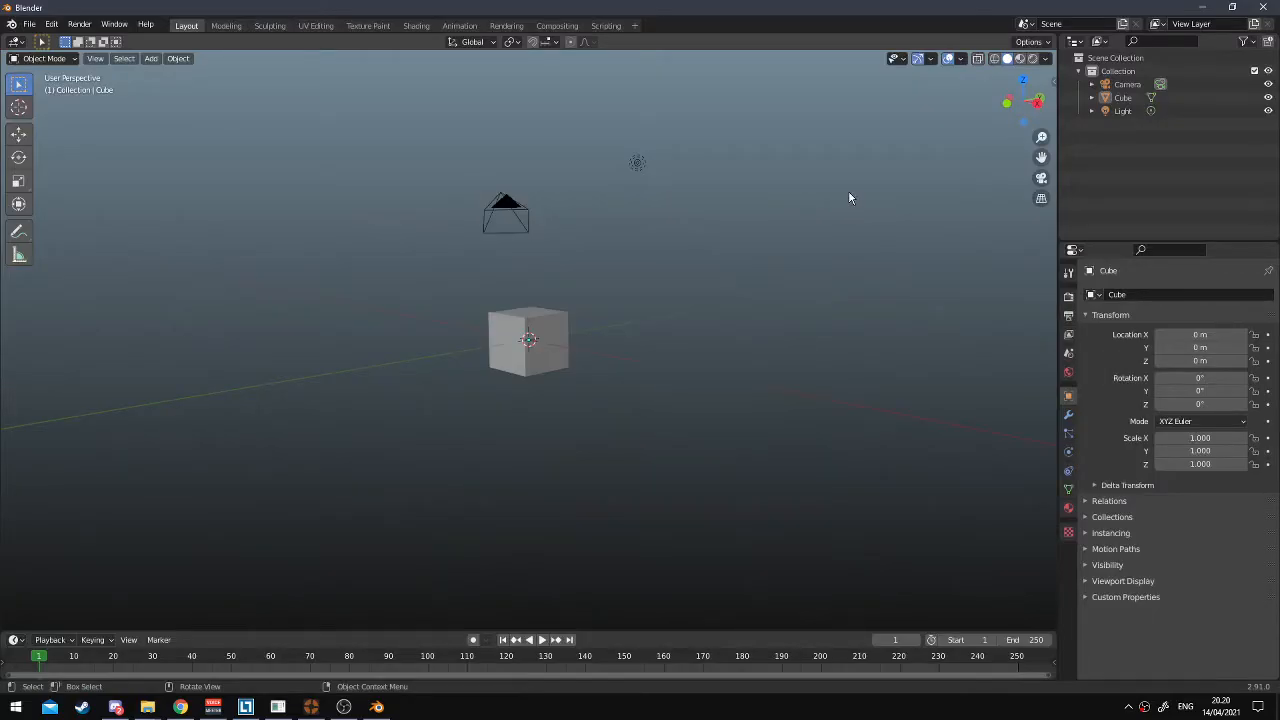
{"action": "left_click", "coordinate": [1050, 84]}
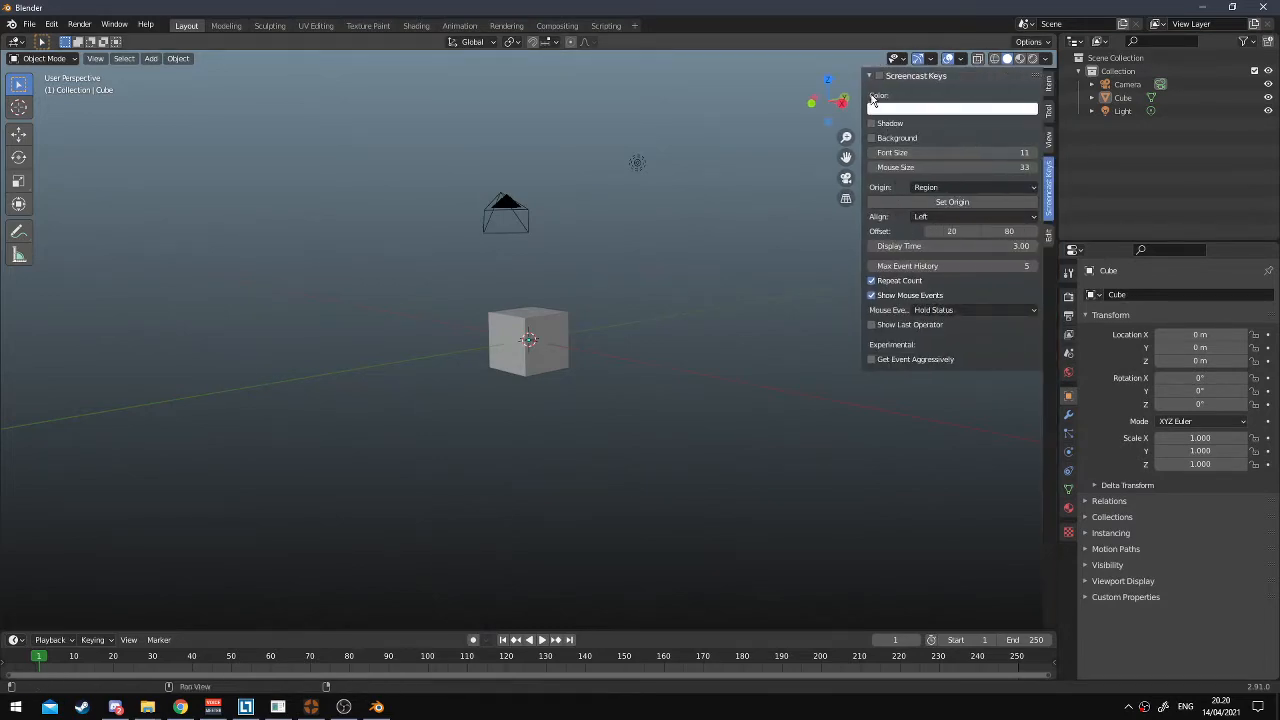
{"action": "key", "text": "n"}
Delete the default cube, camera and light from the scene
{"action": "key", "text": "a"}
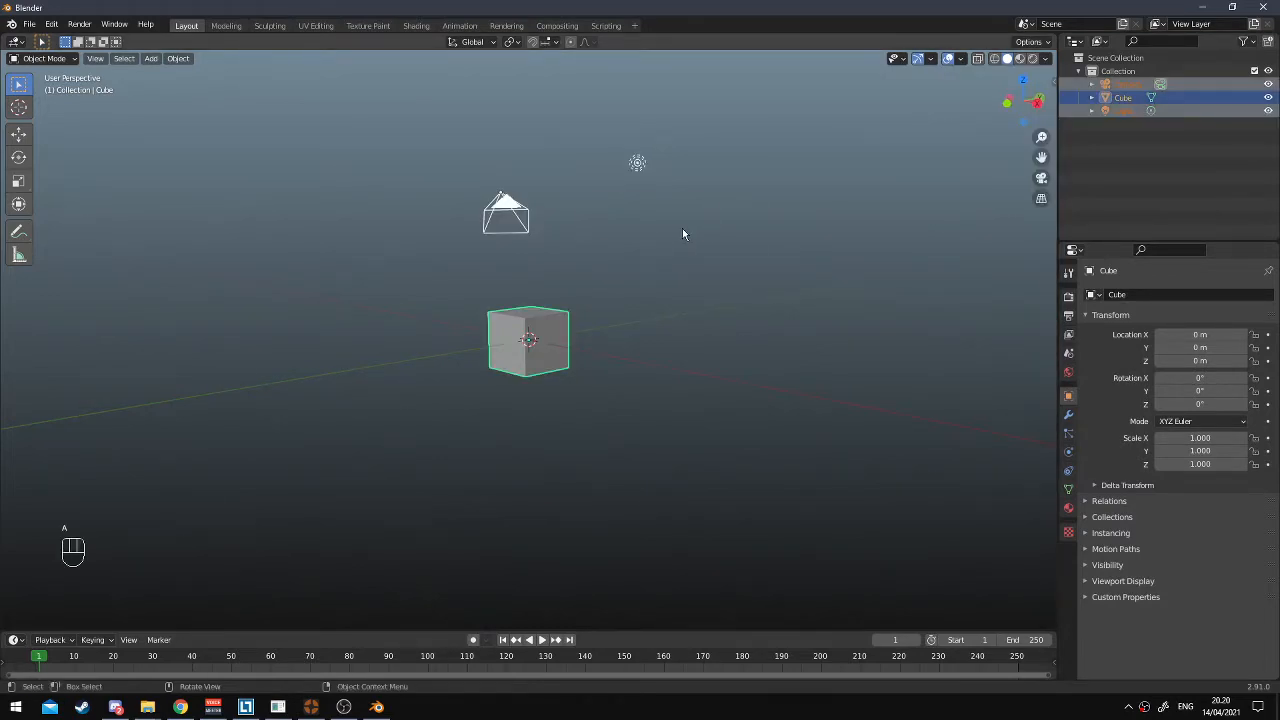
{"action": "key", "text": "x"}
{"action": "left_click", "coordinate": [682, 228]}
Import the Source Engine model Collection (1).smd from the Desktop folder
{"action": "left_click", "coordinate": [29, 24]}
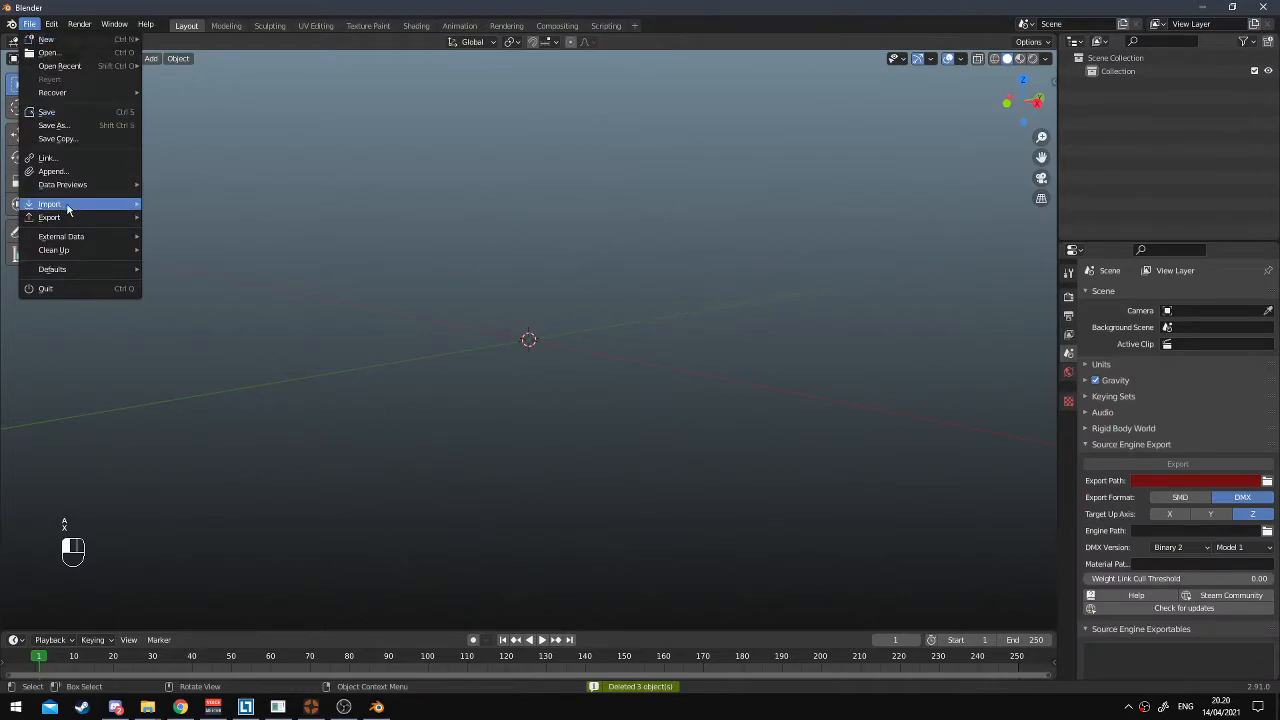
{"action": "mouse_move", "coordinate": [60, 204]}
{"action": "left_click", "coordinate": [216, 343]}
{"action": "left_click", "coordinate": [410, 317]}
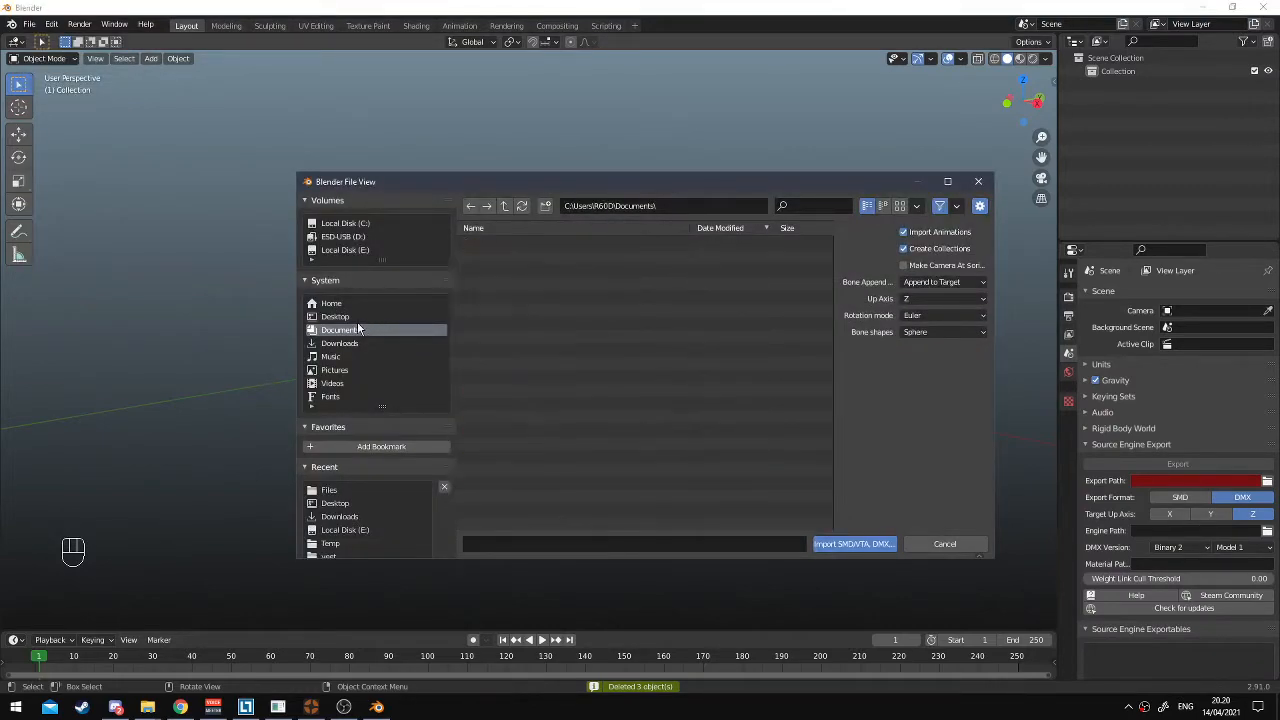
{"action": "double_click", "coordinate": [518, 364]}
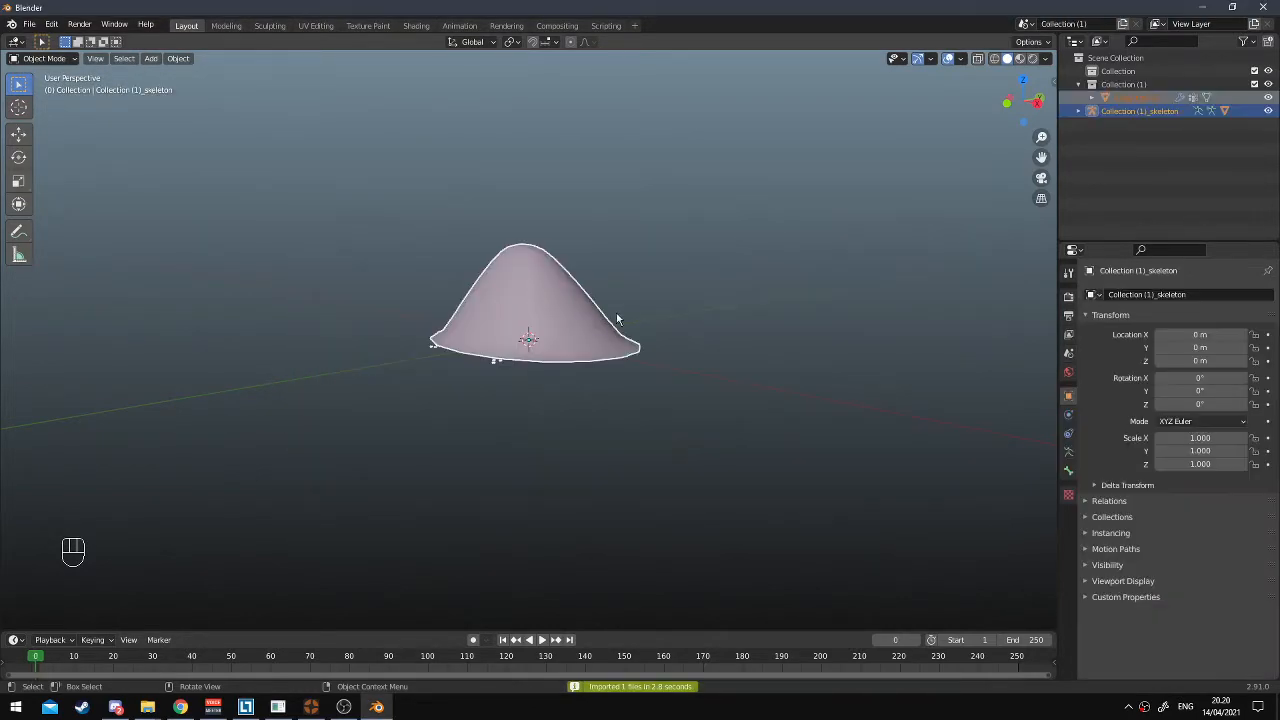
Select the imported pile mesh and switch to the Shading workspace
{"action": "left_click", "coordinate": [612, 292]}
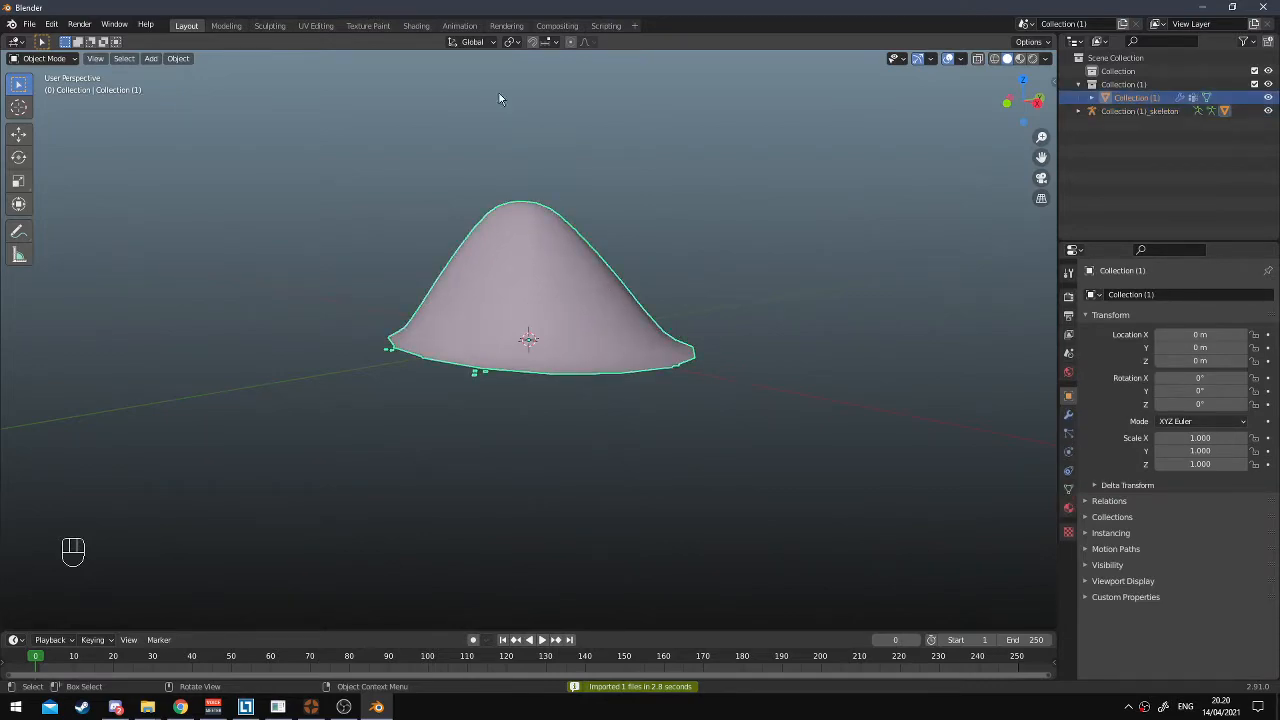
{"action": "left_click", "coordinate": [416, 26]}
{"action": "mouse_move", "coordinate": [526, 342]}
{"action": "middle_mouse_down", "text": "shift"}
{"action": "mouse_move", "coordinate": [488, 77]}
{"action": "mouse_move", "coordinate": [479, 112]}
{"action": "middle_mouse_up", "text": "shift"}
Add an Image Texture node to Material.001 and connect its Color output to the Principled BSDF Base Color
{"action": "left_click", "coordinate": [403, 412]}
{"action": "left_click", "coordinate": [357, 411]}
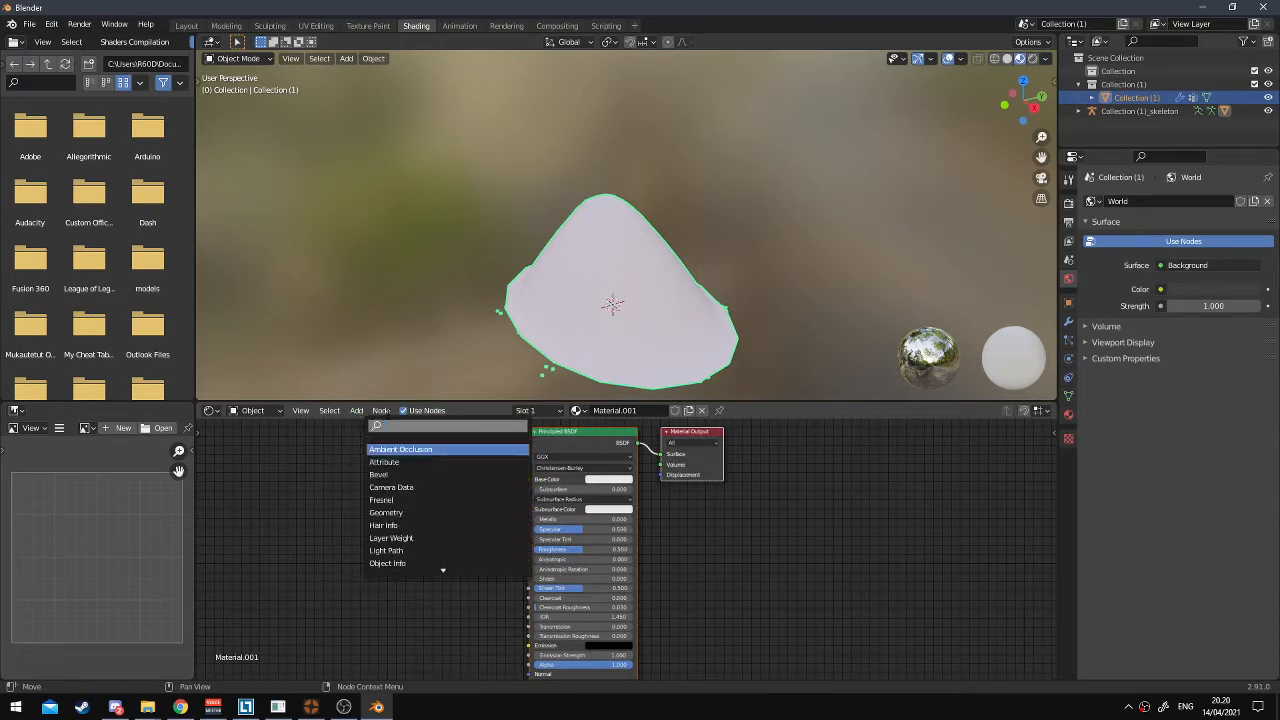
{"action": "type", "text": "ima"}
{"action": "key", "text": "Return"}
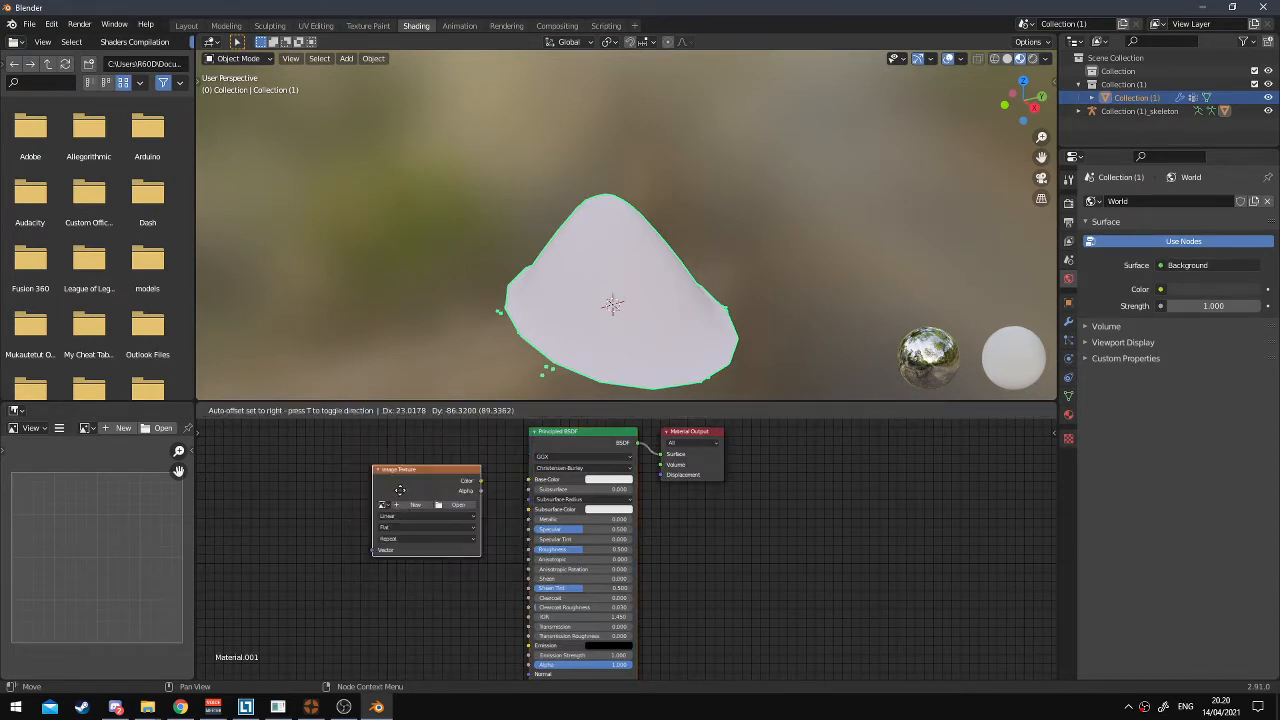
{"action": "left_click", "coordinate": [437, 498]}
{"action": "left_click_drag", "start_coordinate": [491, 500], "coordinate": [528, 480]}
Load 480e493290460a09ce57aa186983a91f.jpg from the Desktop into the Image Texture node of Material.001
{"action": "left_click", "coordinate": [410, 516]}
{"action": "left_click", "coordinate": [335, 316]}
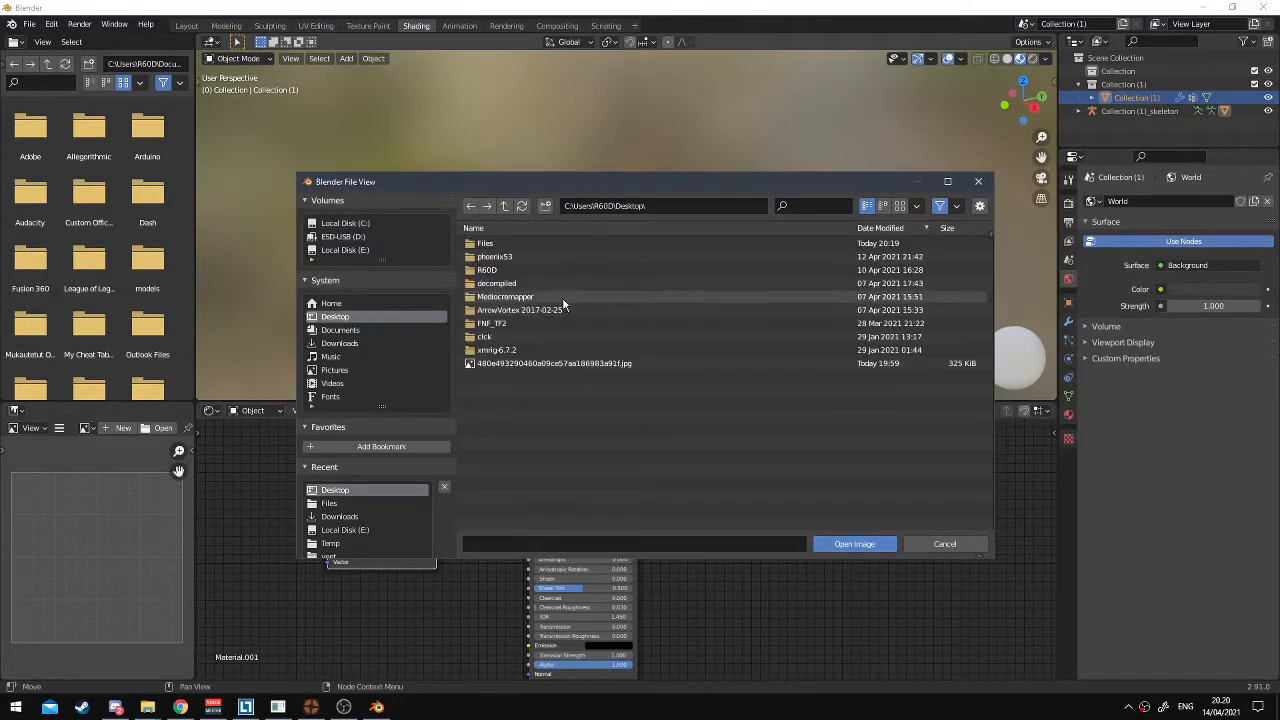
{"action": "left_click", "coordinate": [554, 363]}
{"action": "double_click", "coordinate": [554, 363]}
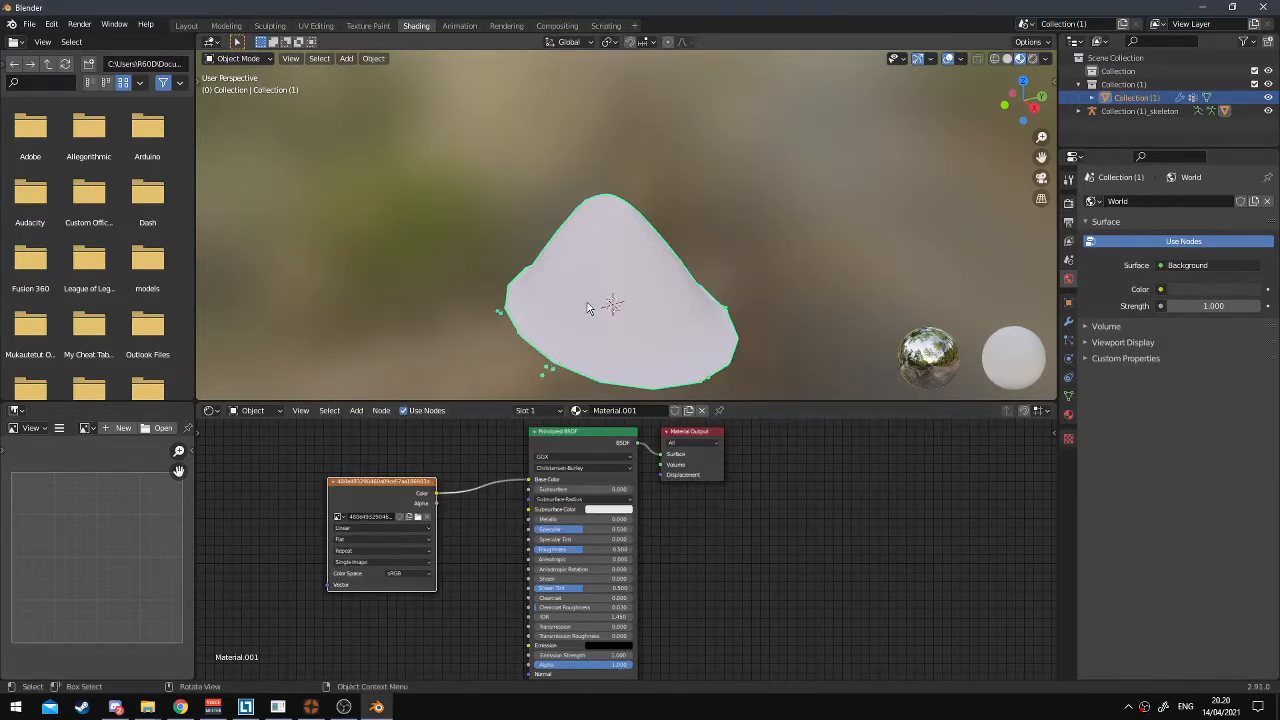
{"action": "middle_click_drag", "start_coordinate": [574, 331], "coordinate": [740, 357]}
Show the mesh's material slots and make Material.002 the active material
{"action": "left_click", "coordinate": [1068, 414]}
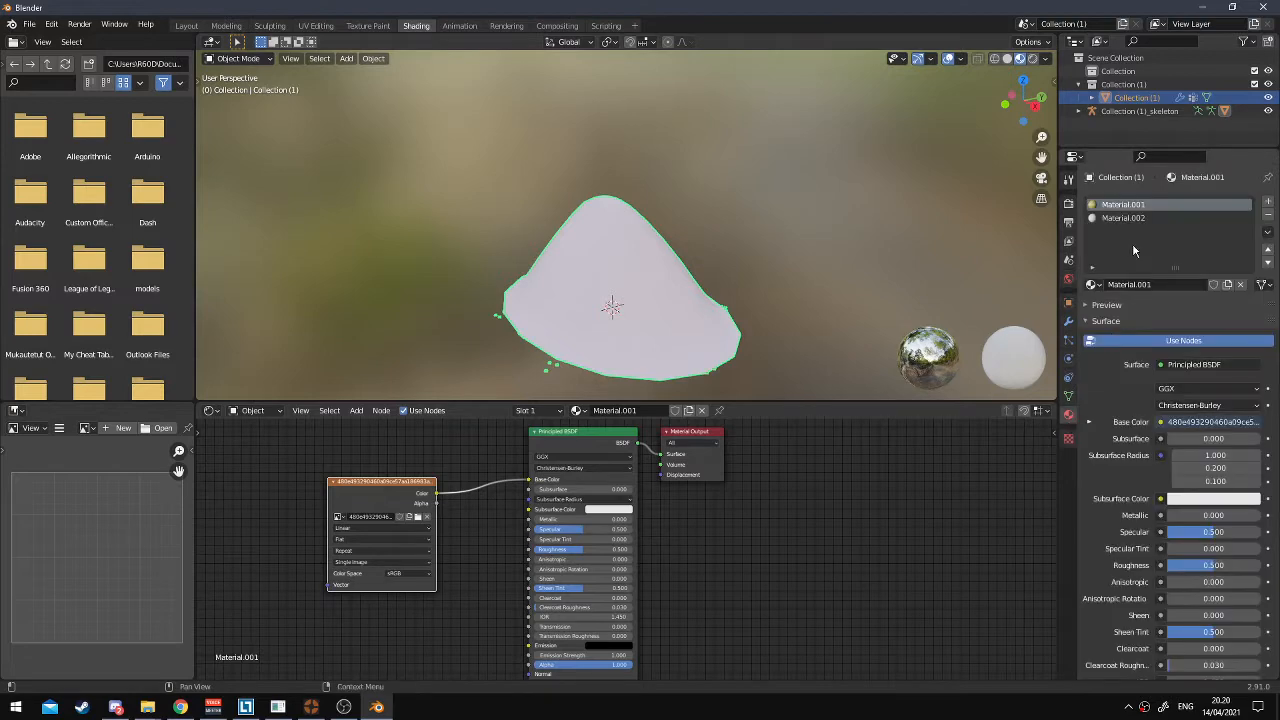
{"action": "left_click", "coordinate": [1133, 218]}
{"action": "left_click", "coordinate": [405, 410]}
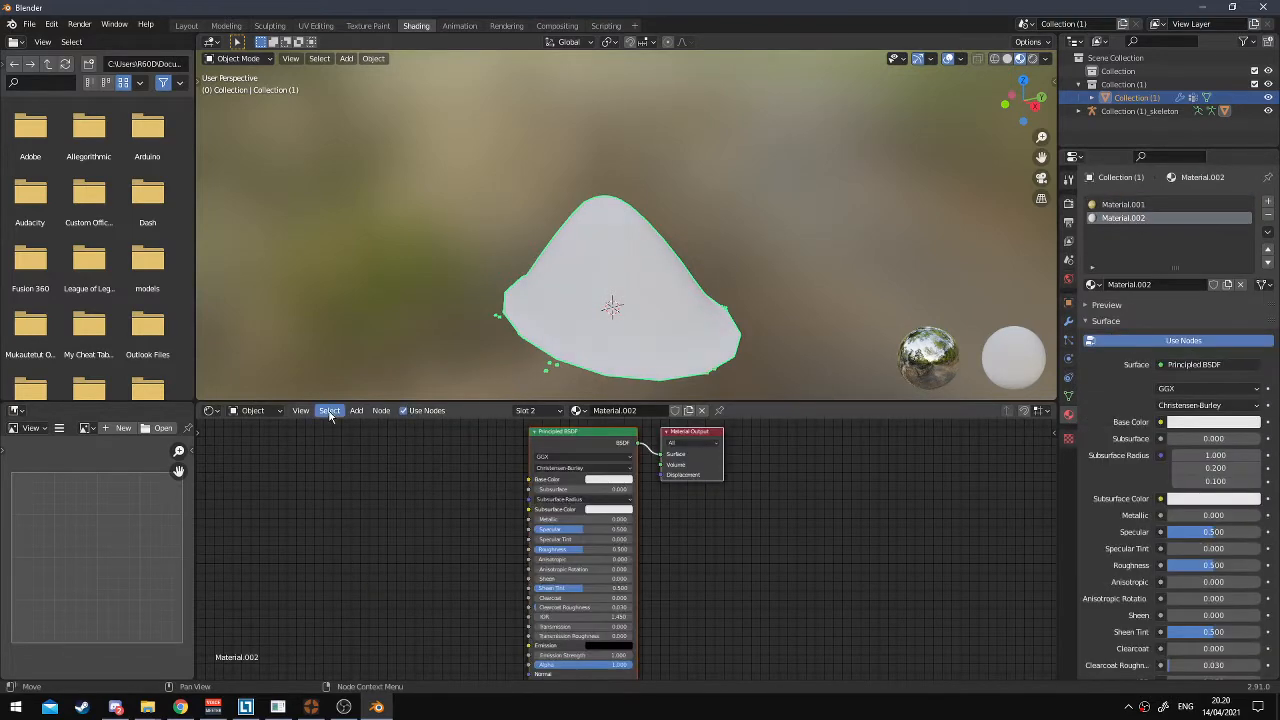
{"action": "left_click", "coordinate": [356, 410]}
{"action": "left_click", "coordinate": [375, 437]}
{"action": "type", "text": "iamge"}
{"action": "key", "text": "BackSpace"}
{"action": "key", "text": "BackSpace"}
{"action": "key", "text": "BackSpace"}
{"action": "key", "text": "BackSpace"}
{"action": "key", "text": "BackSpace"}
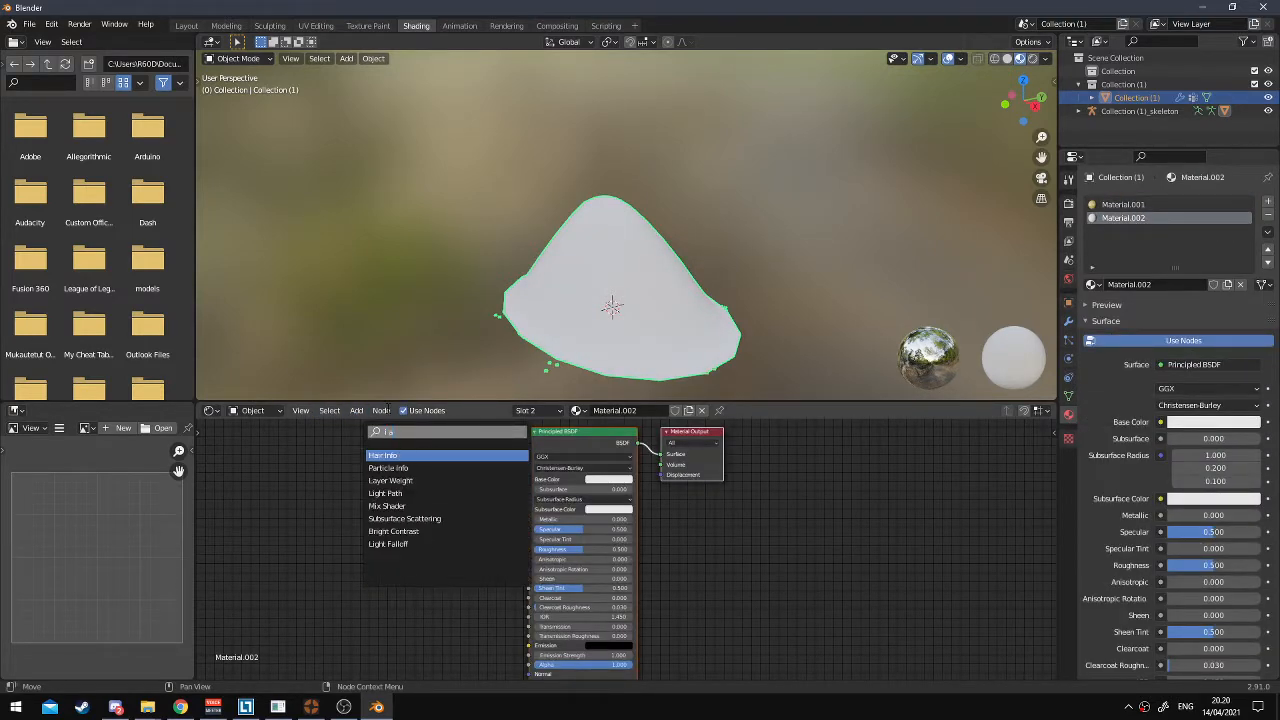
{"action": "type", "text": "image"}
{"action": "key", "text": "Return"}
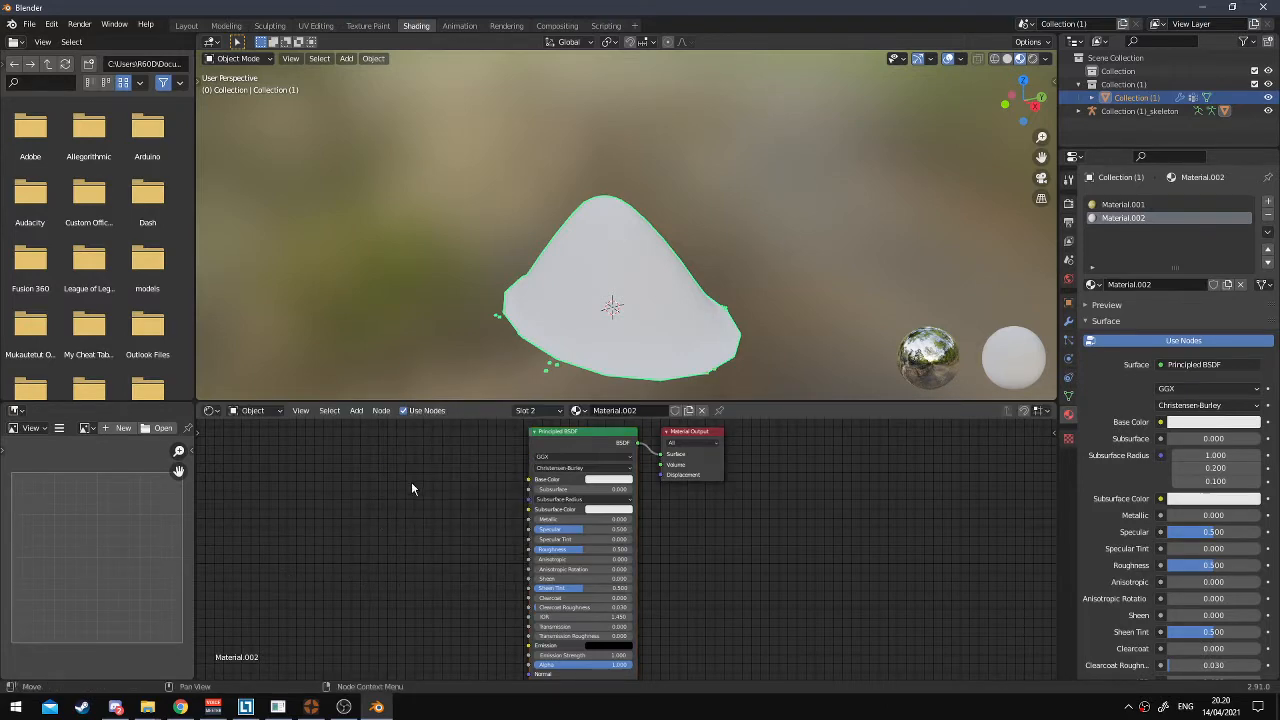
Add an Image Texture node with the already loaded coin image to Material.002 and connect its Color output to Base Color
{"action": "scroll", "coordinate": [411, 488], "scroll_direction": "down", "scroll_amount": 5}
{"action": "left_click", "coordinate": [358, 410]}
{"action": "left_click", "coordinate": [358, 424]}
{"action": "type", "text": "image"}
{"action": "key", "text": "Return"}
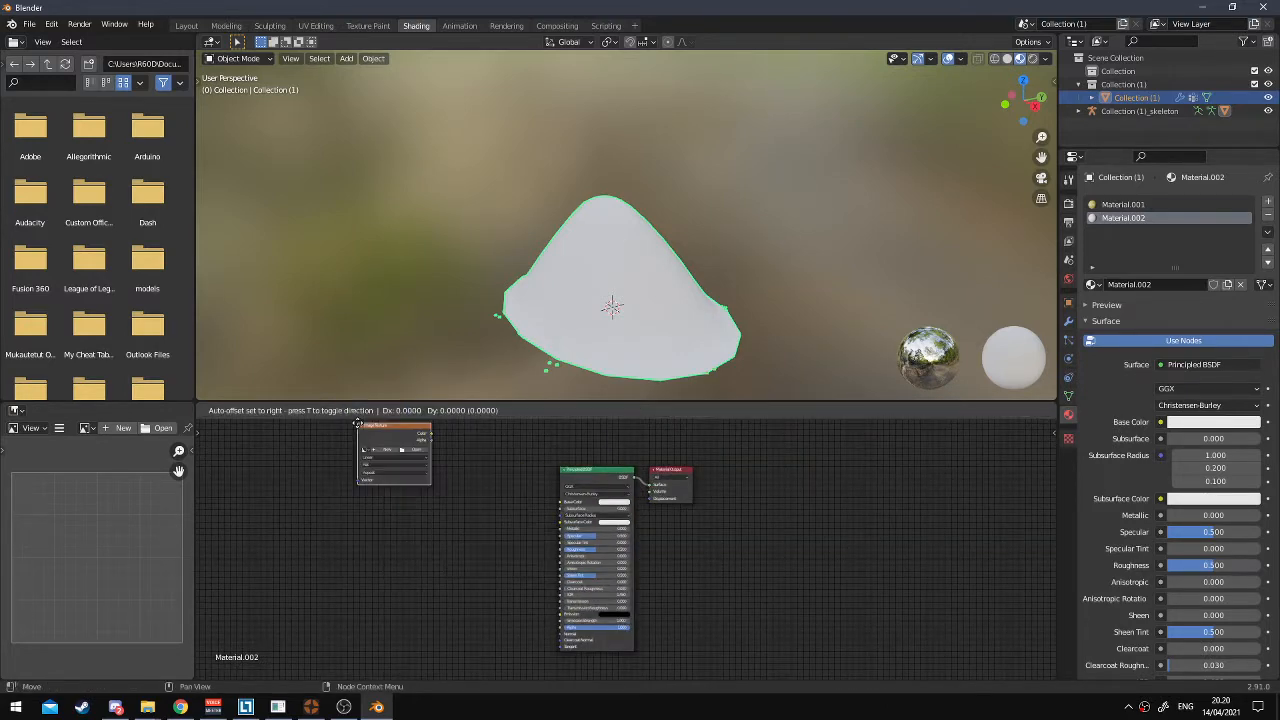
{"action": "left_click", "coordinate": [366, 430]}
{"action": "scroll", "coordinate": [500, 530], "scroll_direction": "up", "scroll_amount": 2}
{"action": "left_click_drag", "start_coordinate": [462, 488], "coordinate": [546, 491]}
{"action": "left_click", "coordinate": [380, 510]}
{"action": "left_click", "coordinate": [400, 524]}
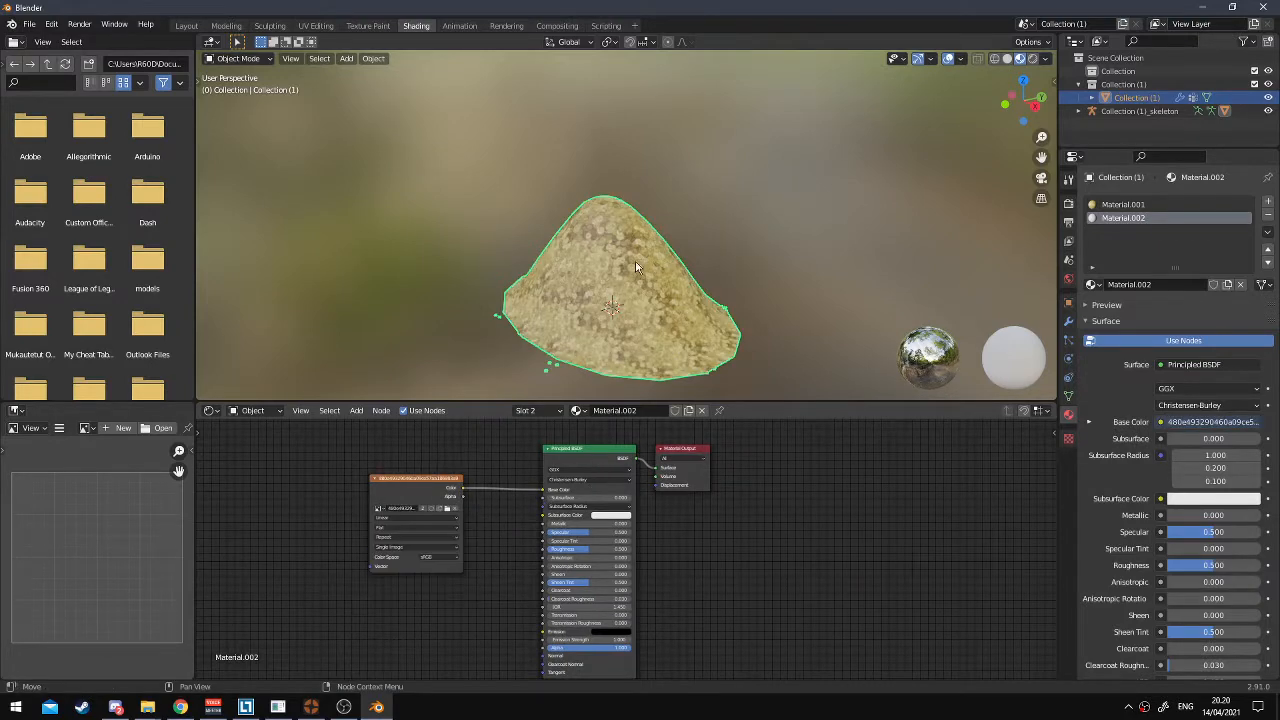
Examine the textured pile from several angles and compare the node setups of Material.001 and Material.002
{"action": "scroll", "coordinate": [752, 260], "scroll_direction": "up", "scroll_amount": 3}
{"action": "middle_click_drag", "start_coordinate": [754, 260], "coordinate": [810, 142], "text": "shift"}
{"action": "middle_click_drag", "start_coordinate": [632, 310], "coordinate": [612, 293]}
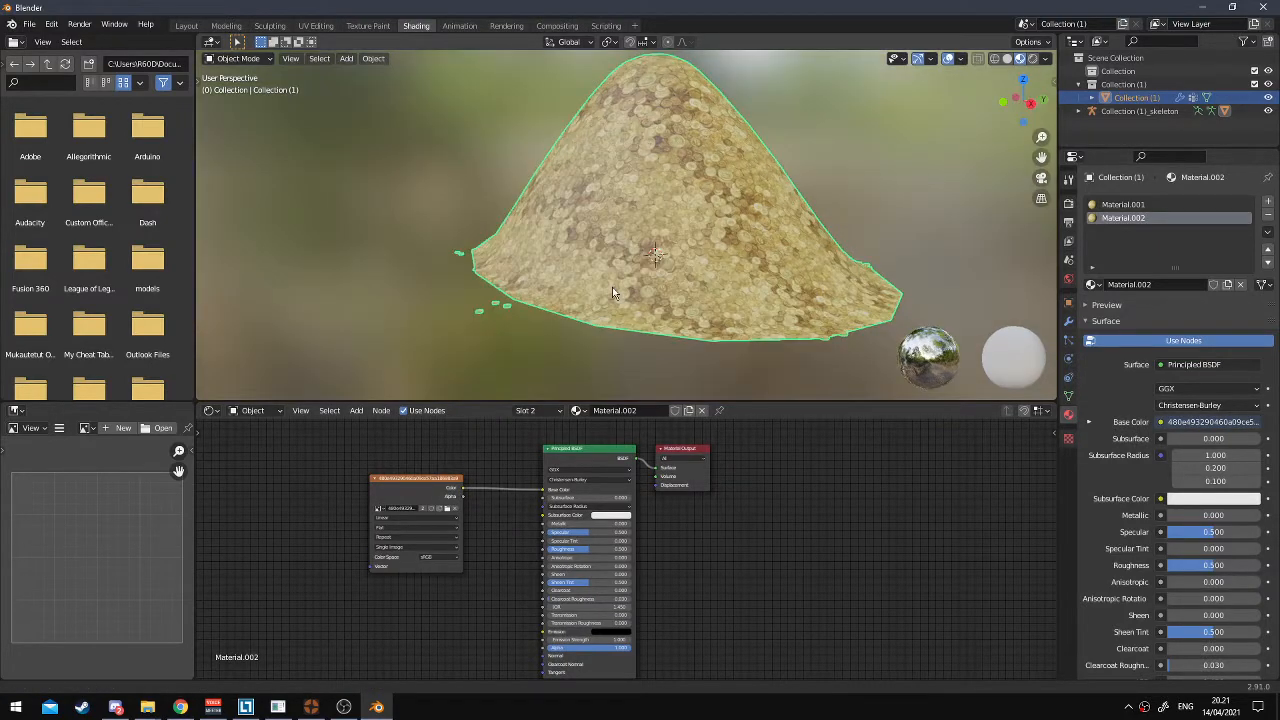
{"action": "scroll", "coordinate": [613, 292], "scroll_direction": "up", "scroll_amount": 4}
{"action": "scroll", "coordinate": [679, 279], "scroll_direction": "down", "scroll_amount": 4}
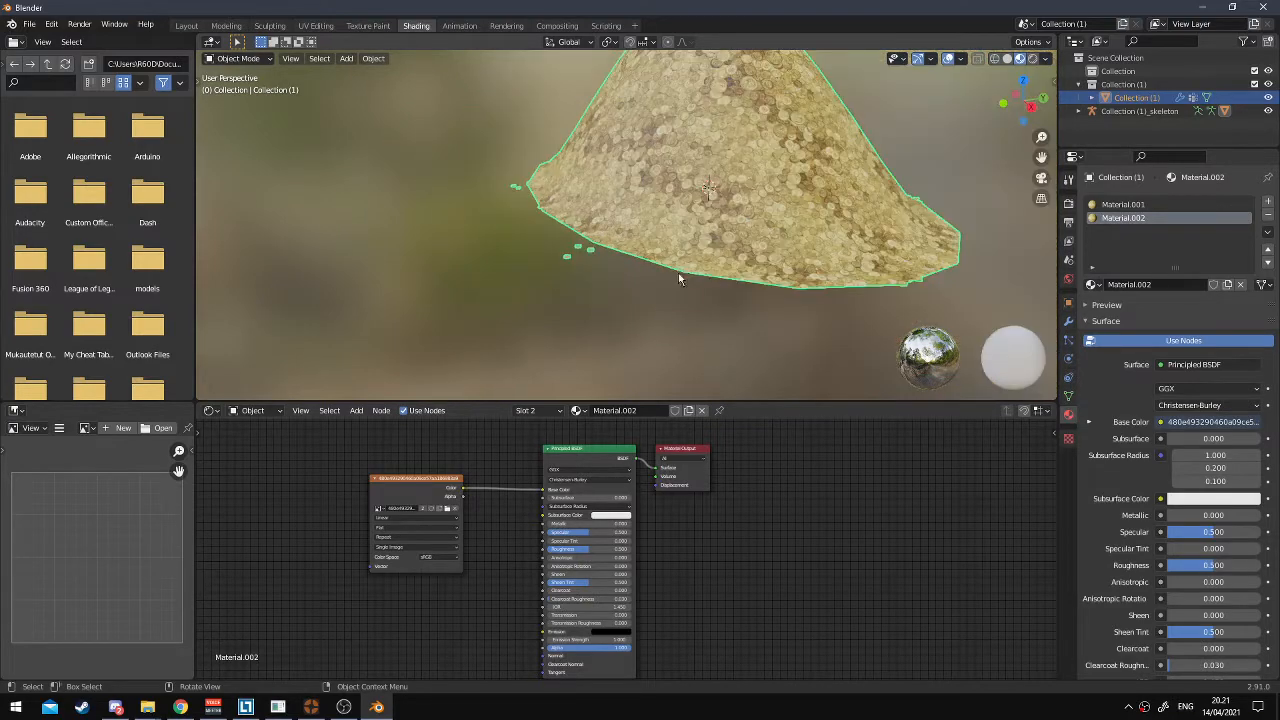
{"action": "mouse_move", "coordinate": [689, 268]}
{"action": "middle_mouse_down"}
{"action": "mouse_move", "coordinate": [605, 292]}
{"action": "mouse_move", "coordinate": [943, 266]}
{"action": "mouse_move", "coordinate": [706, 286]}
{"action": "middle_mouse_up"}
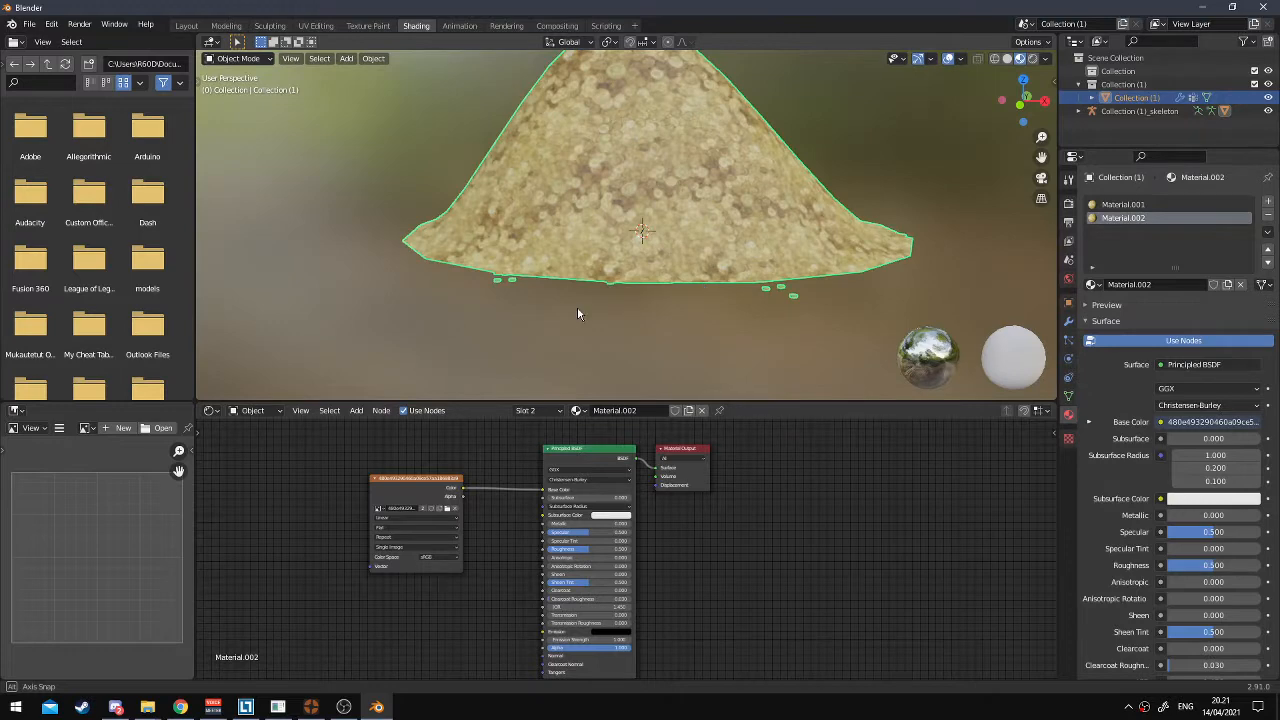
{"action": "middle_click_drag", "start_coordinate": [577, 306], "coordinate": [630, 335]}
{"action": "left_click", "coordinate": [1100, 205]}
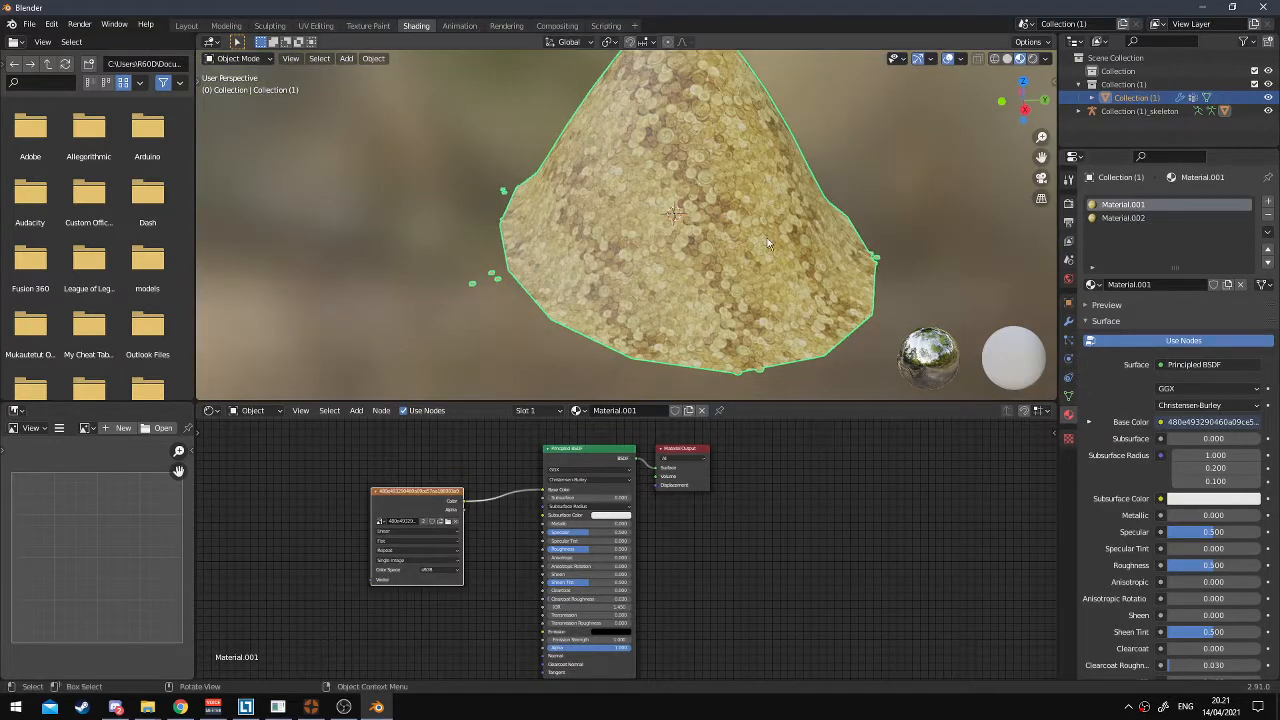
{"action": "left_click", "coordinate": [1110, 218]}
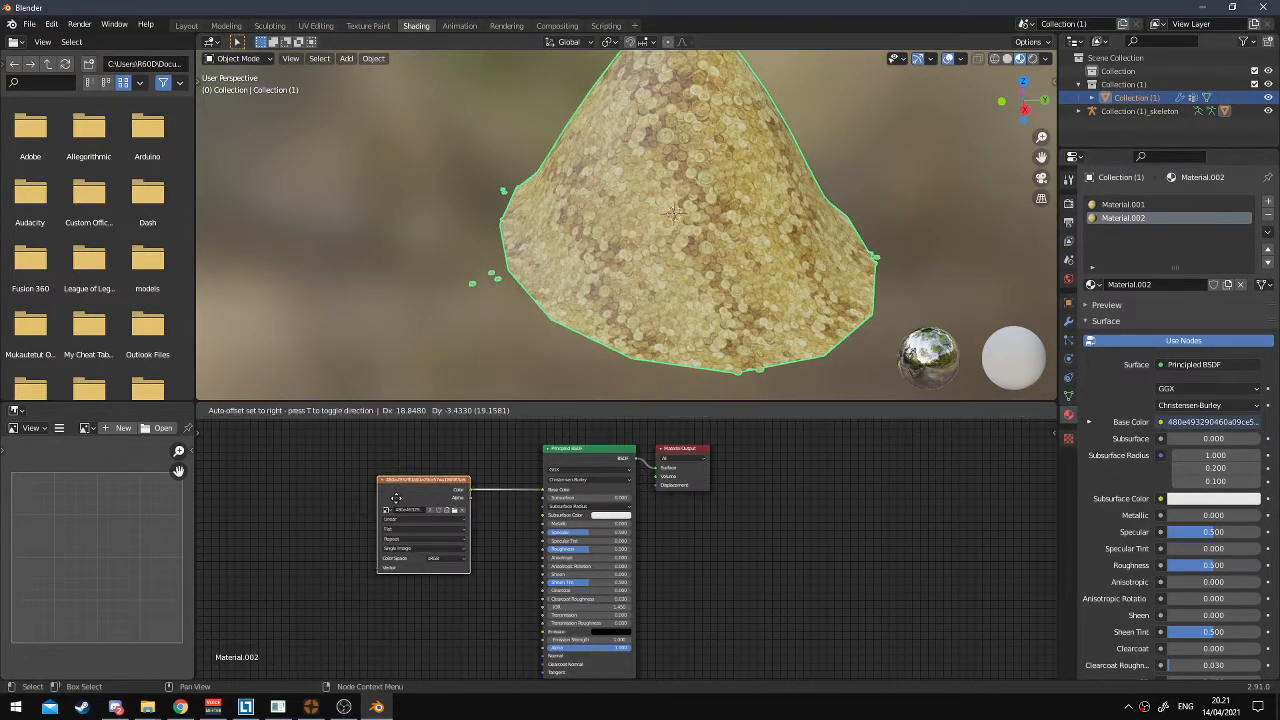
{"action": "left_click", "coordinate": [1122, 205]}
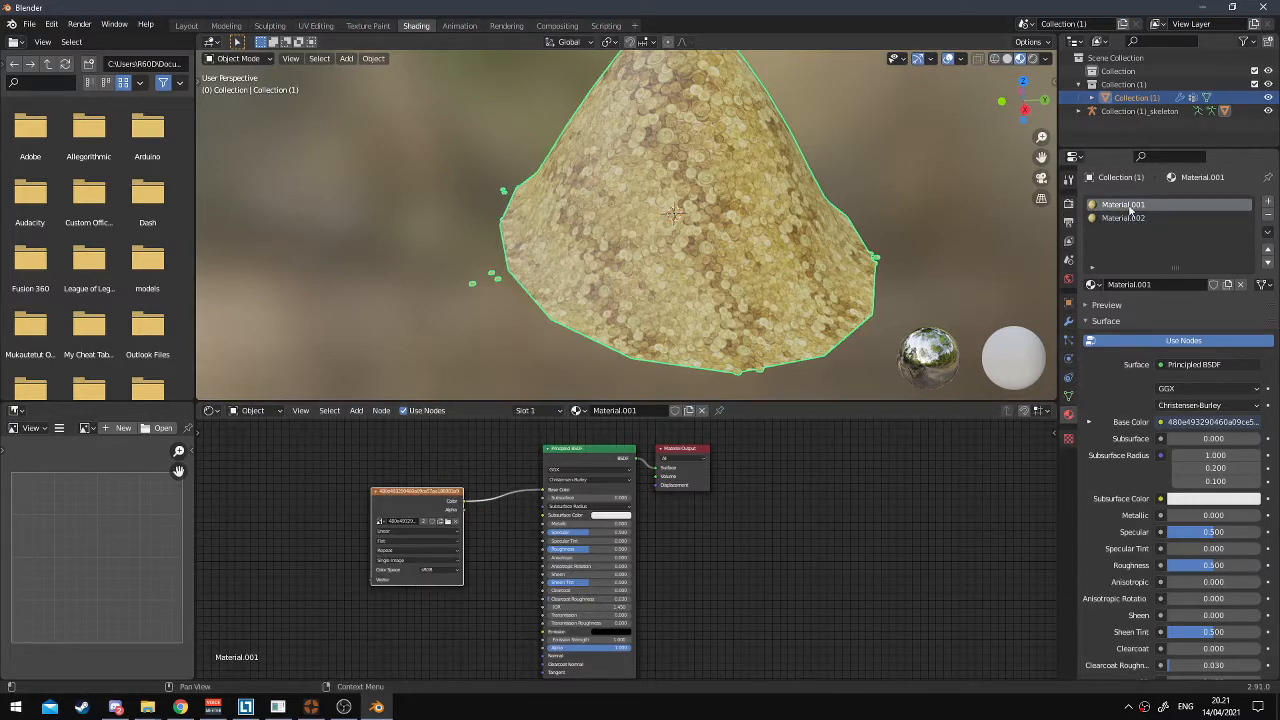
Remove the Material.002 slot from the pile mesh
{"action": "middle_click_drag", "start_coordinate": [461, 359], "coordinate": [492, 352], "text": "shift"}
{"action": "scroll", "coordinate": [500, 340], "scroll_direction": "up", "scroll_amount": 2}
{"action": "middle_click_drag", "start_coordinate": [524, 308], "coordinate": [583, 325], "text": "shift"}
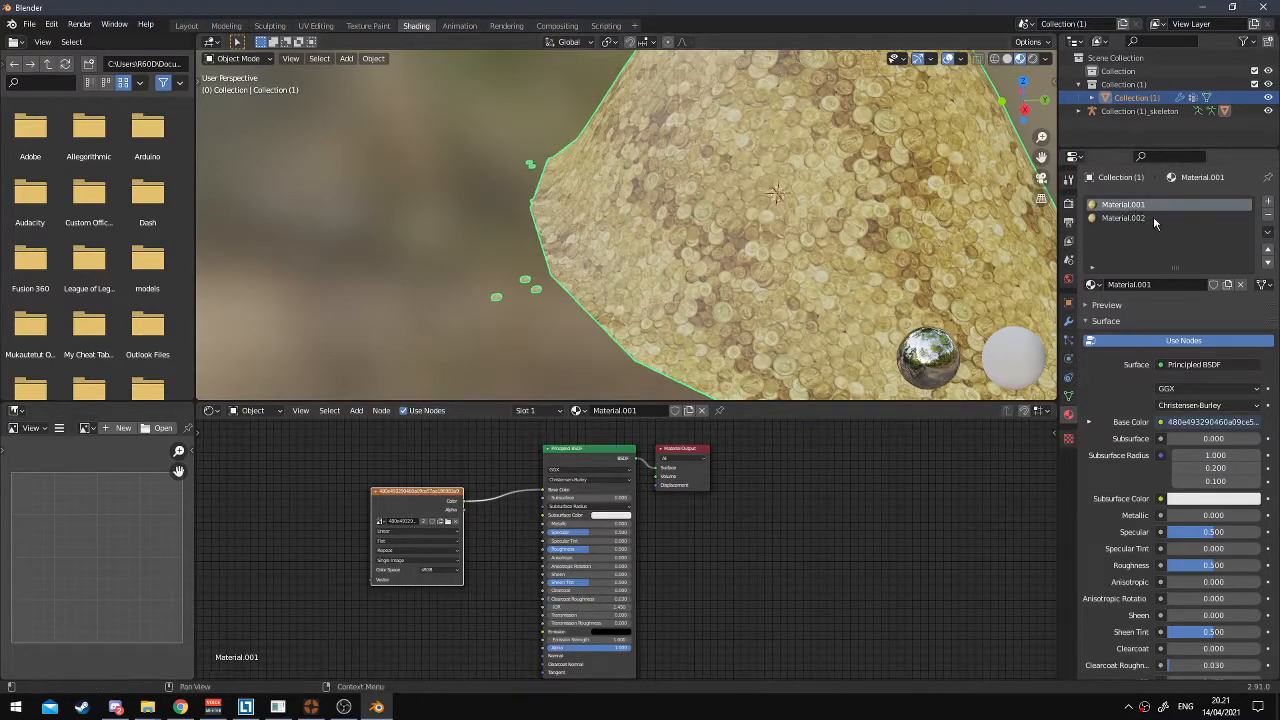
{"action": "left_click", "coordinate": [1153, 218]}
{"action": "left_click", "coordinate": [1268, 215]}
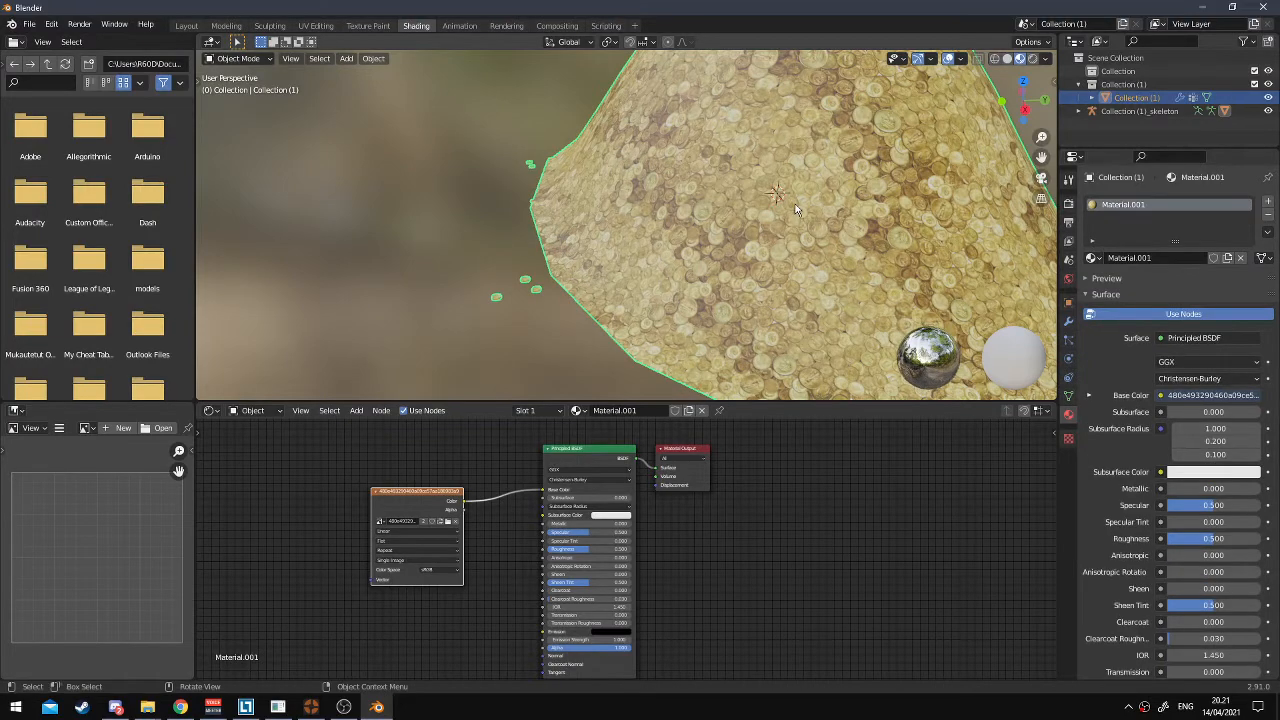
Rename the pile's material to Coins
{"action": "double_click", "coordinate": [1145, 206]}
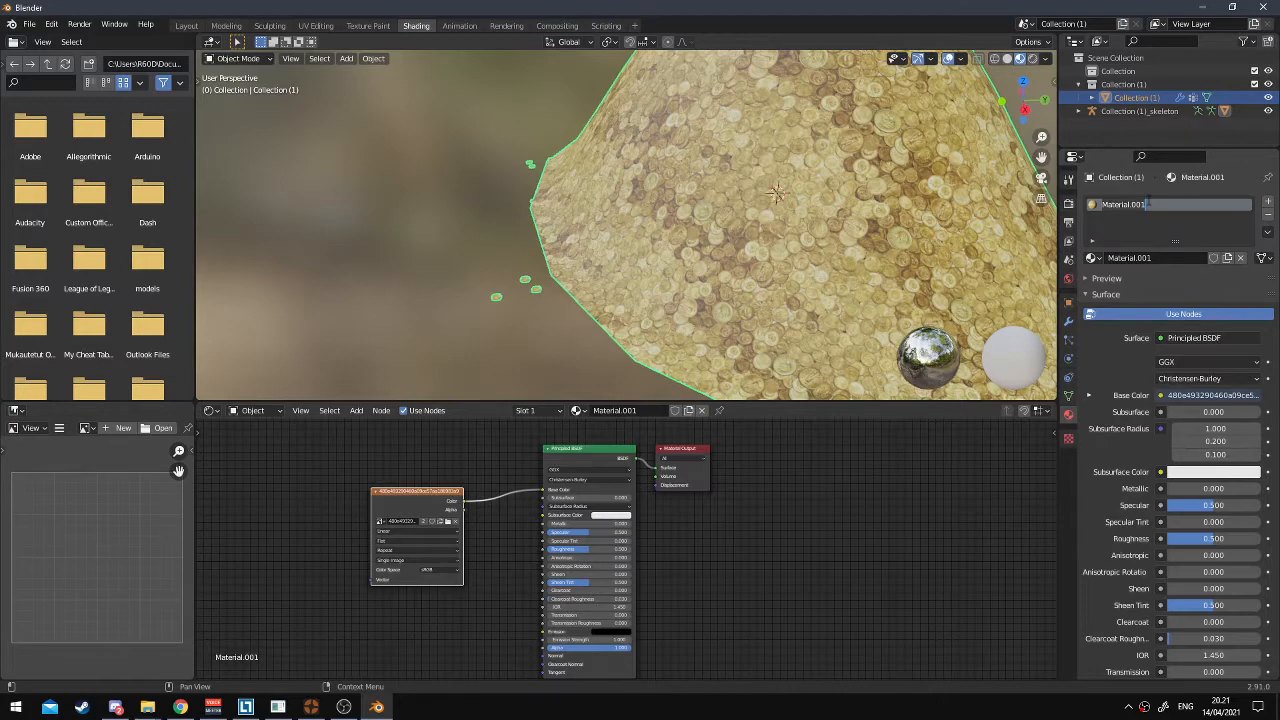
{"action": "type", "text": "Coins"}
{"action": "key", "text": "Return"}
{"action": "scroll", "coordinate": [812, 300], "scroll_direction": "down", "scroll_amount": 2}
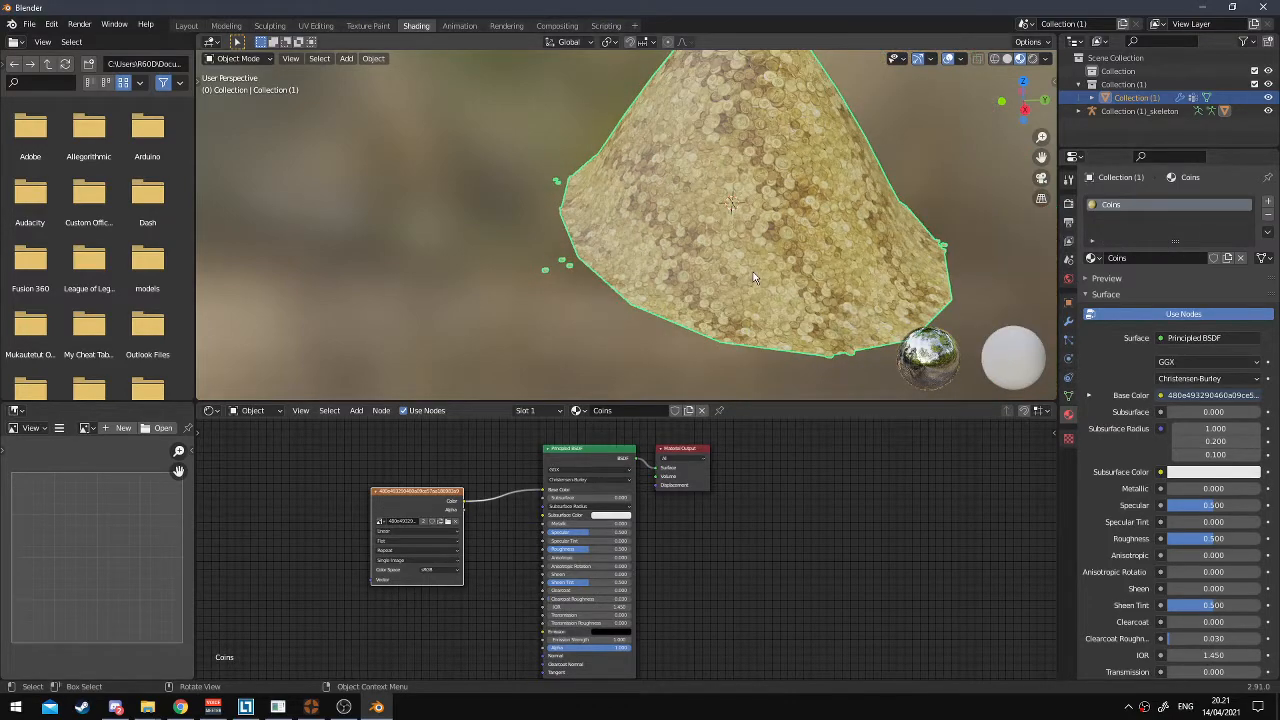
{"action": "middle_click_drag", "start_coordinate": [808, 305], "coordinate": [905, 320]}
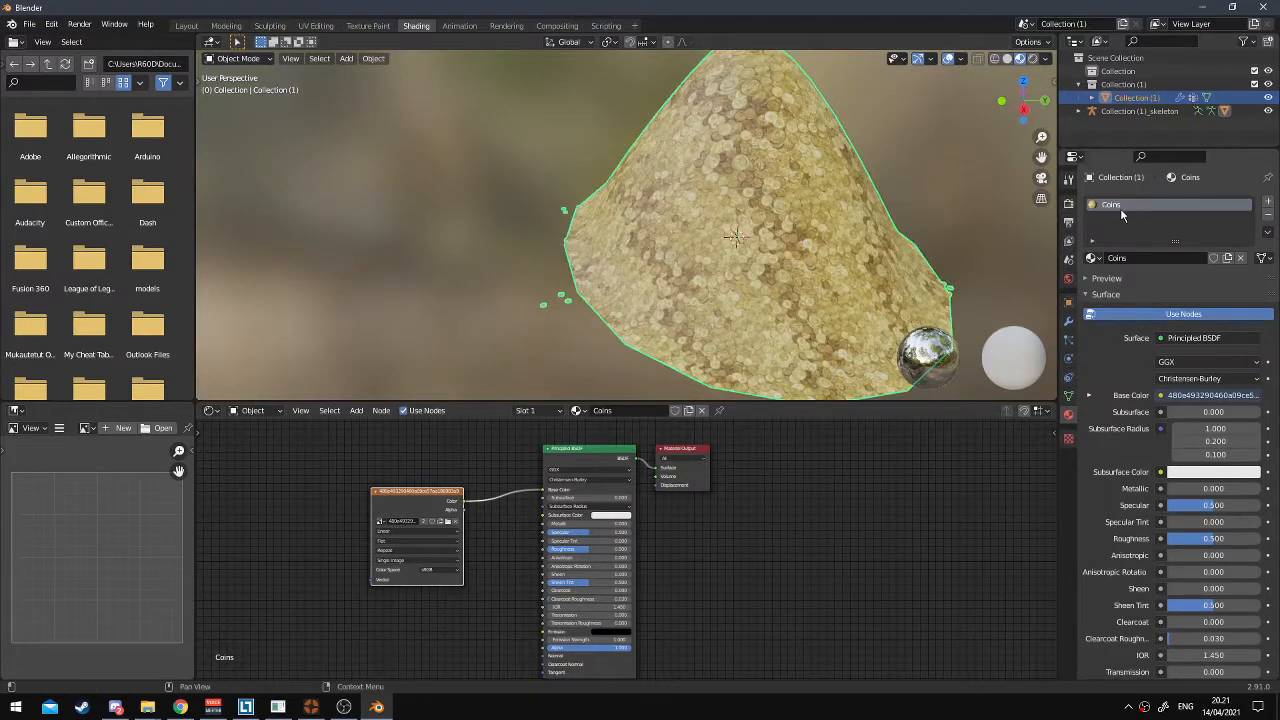
{"action": "middle_click_drag", "start_coordinate": [675, 206], "coordinate": [693, 223], "text": "shift"}
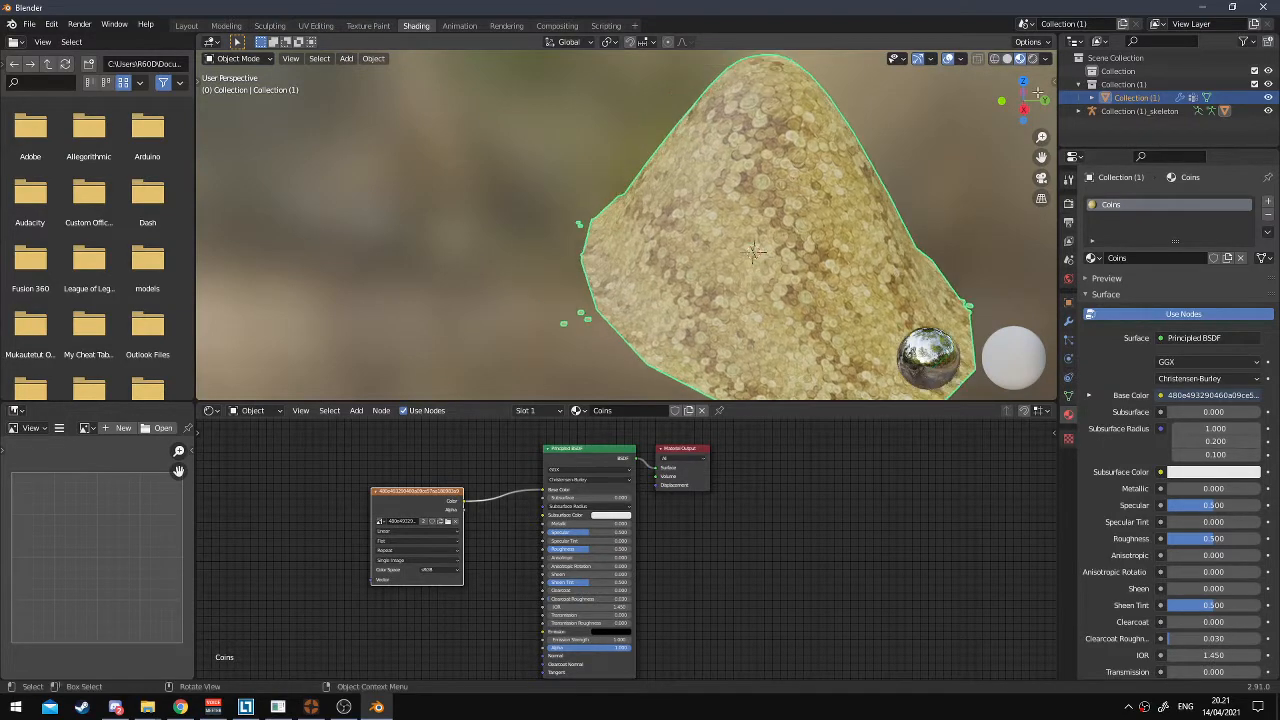
Switch to the Layout workspace and show the coin pile's transform values and dimensions
{"action": "left_click", "coordinate": [187, 28]}
{"action": "left_click", "coordinate": [1050, 84]}
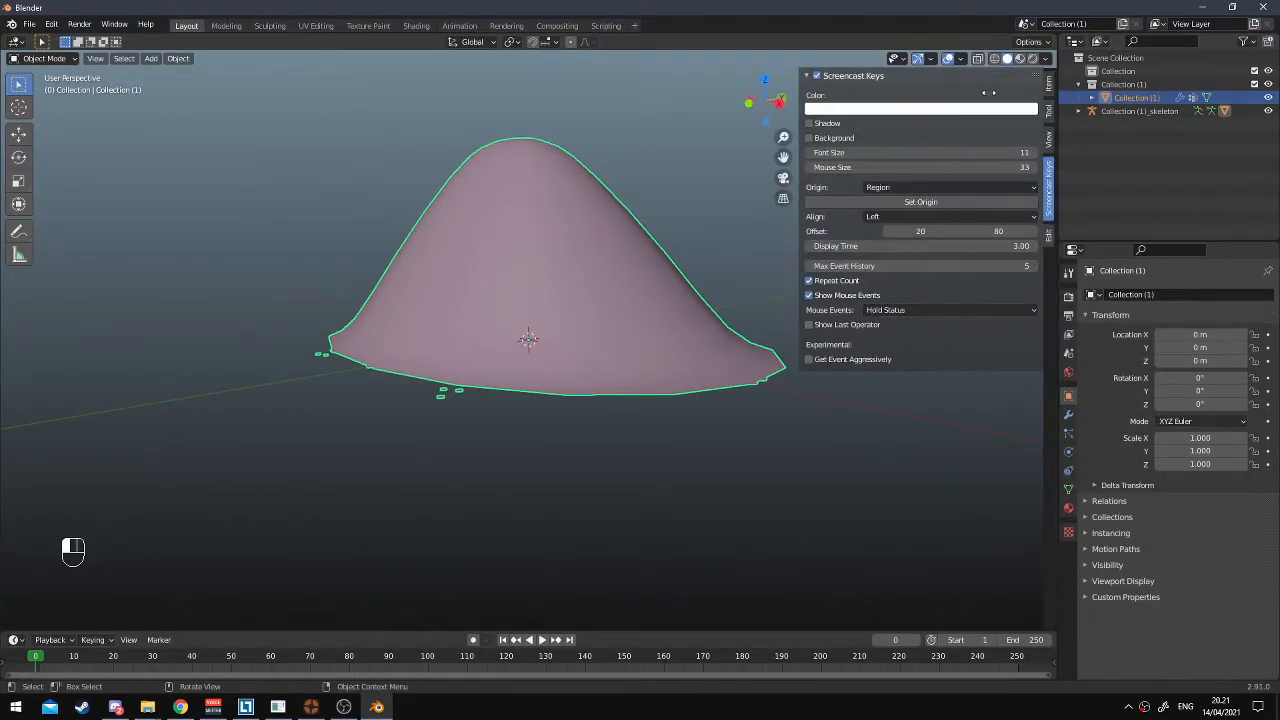
{"action": "middle_click_drag", "start_coordinate": [638, 230], "coordinate": [596, 252]}
{"action": "left_click", "coordinate": [1048, 86]}
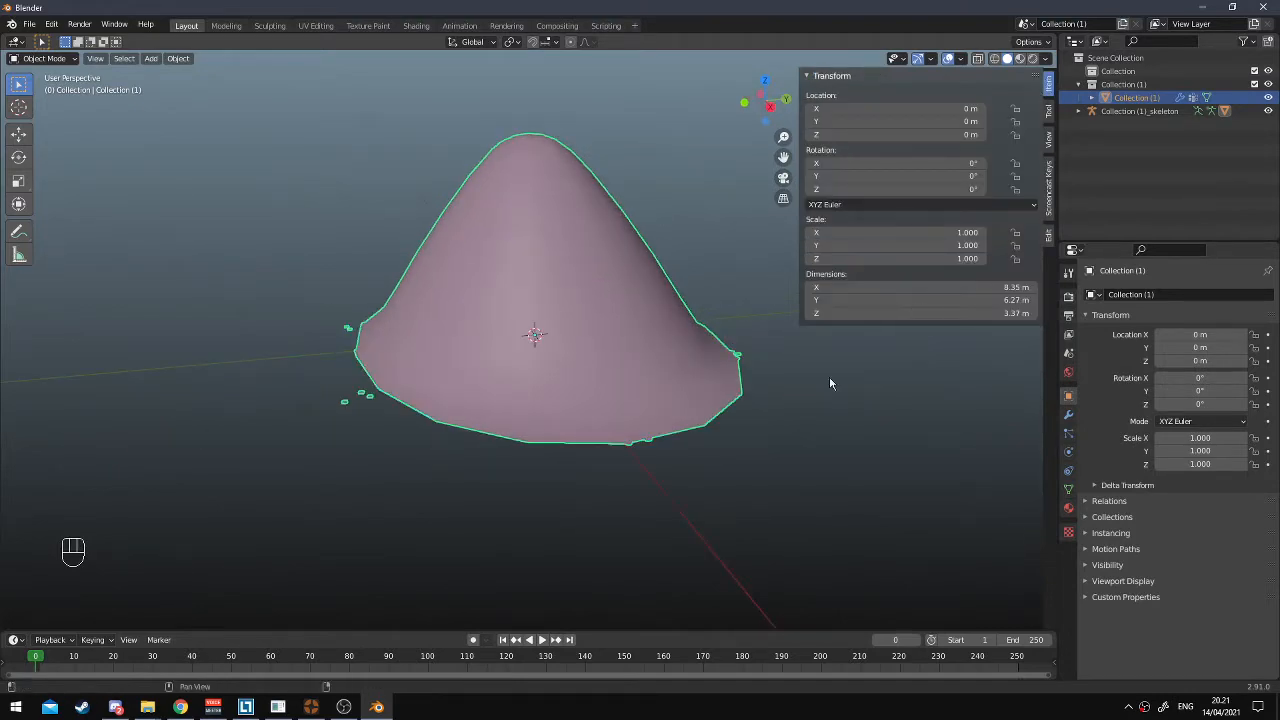
{"action": "scroll", "coordinate": [829, 383], "scroll_direction": "up", "scroll_amount": 3}
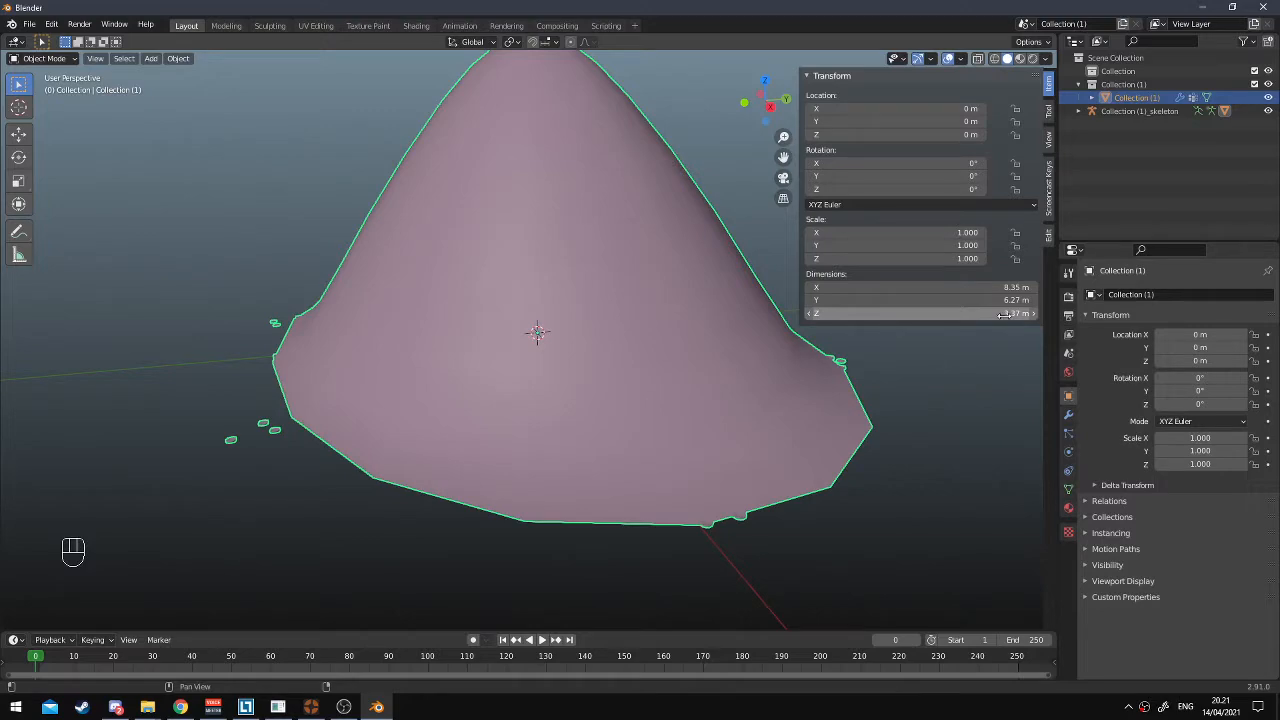
{"action": "scroll", "coordinate": [815, 488], "scroll_direction": "down", "scroll_amount": 3}
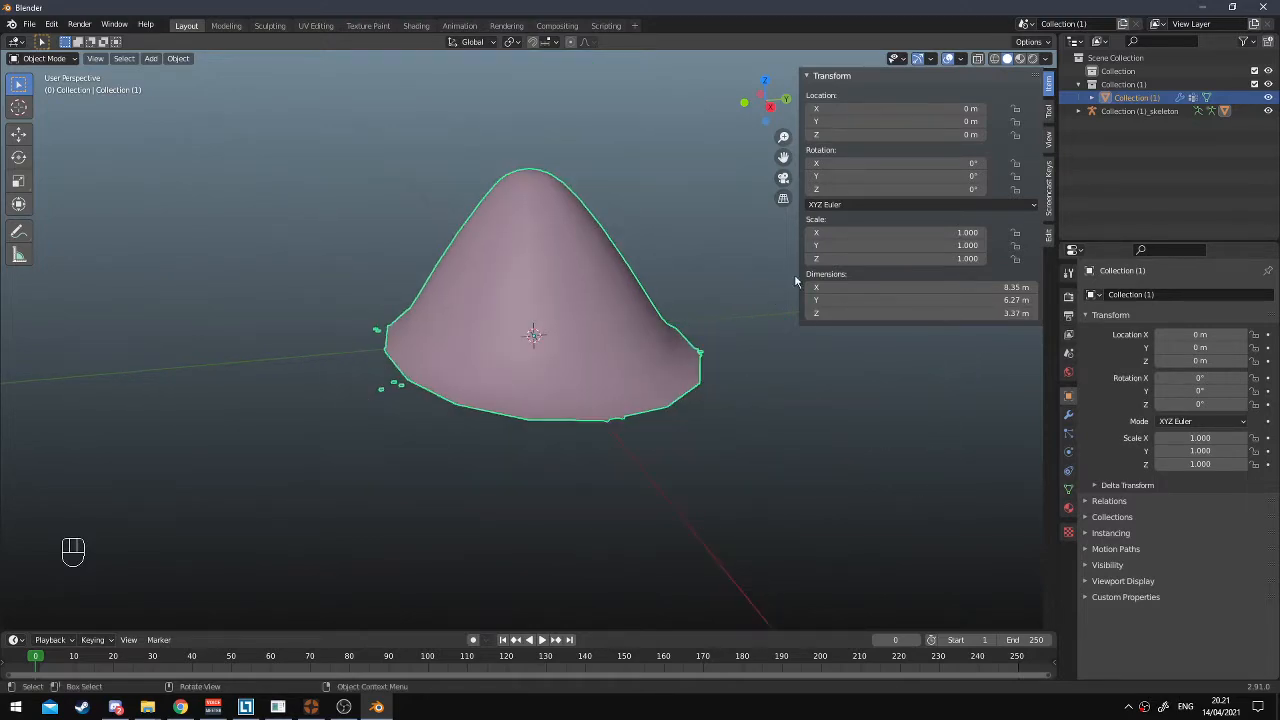
Scale the coin pile uniformly by a factor of 10
{"action": "scroll", "coordinate": [531, 357], "scroll_direction": "down", "scroll_amount": 1}
{"action": "type", "text": "s10"}
{"action": "key", "text": "Return"}
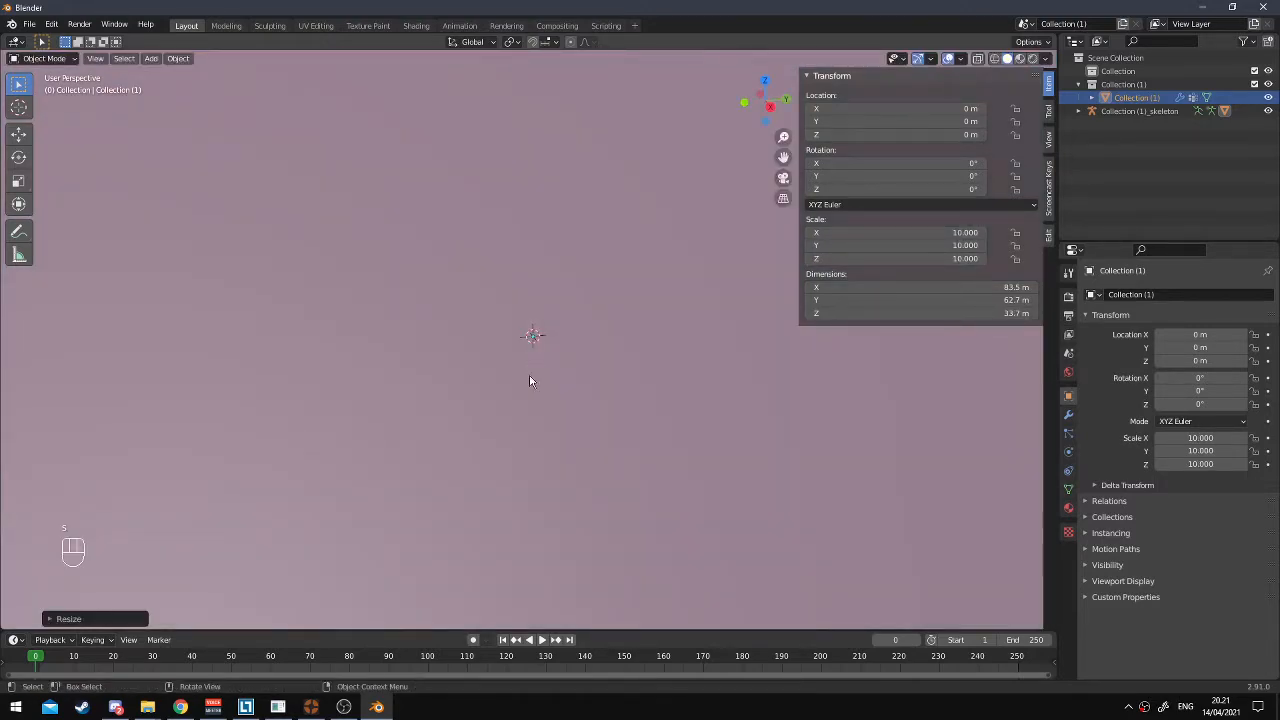
{"action": "scroll", "coordinate": [531, 380], "scroll_direction": "down", "scroll_amount": 5}
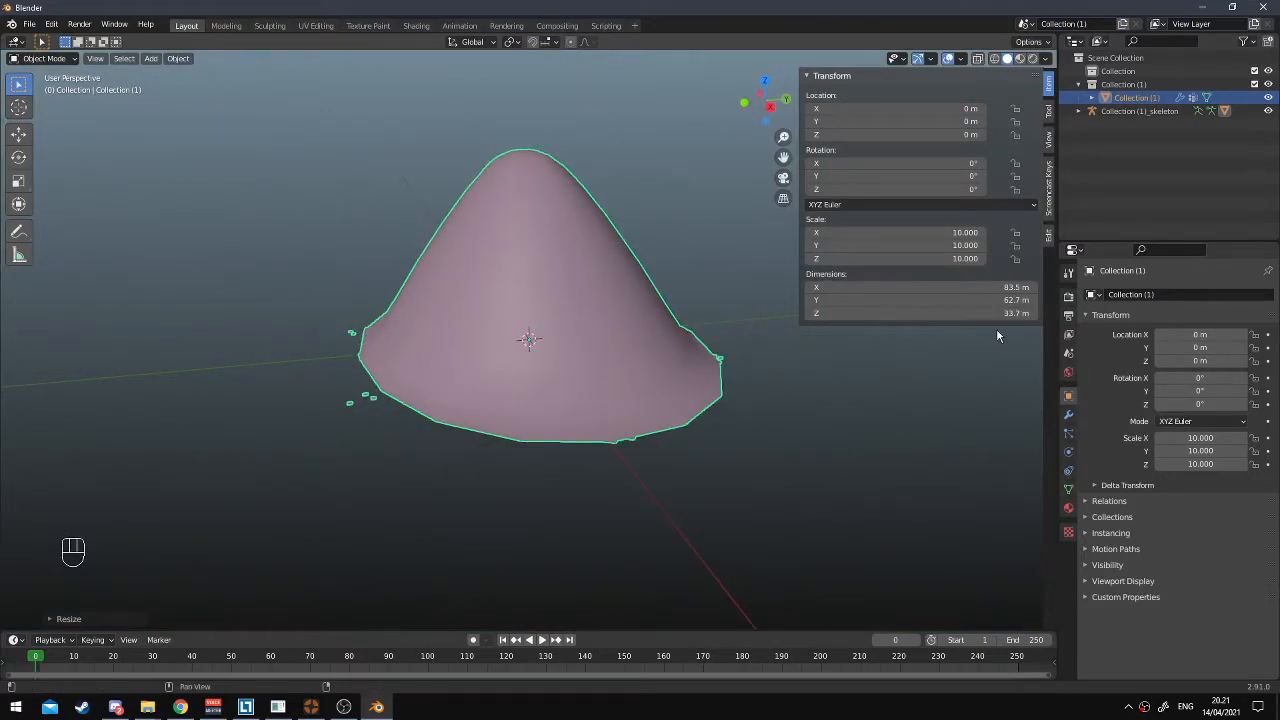
{"action": "middle_click_drag", "start_coordinate": [996, 374], "coordinate": [914, 230]}
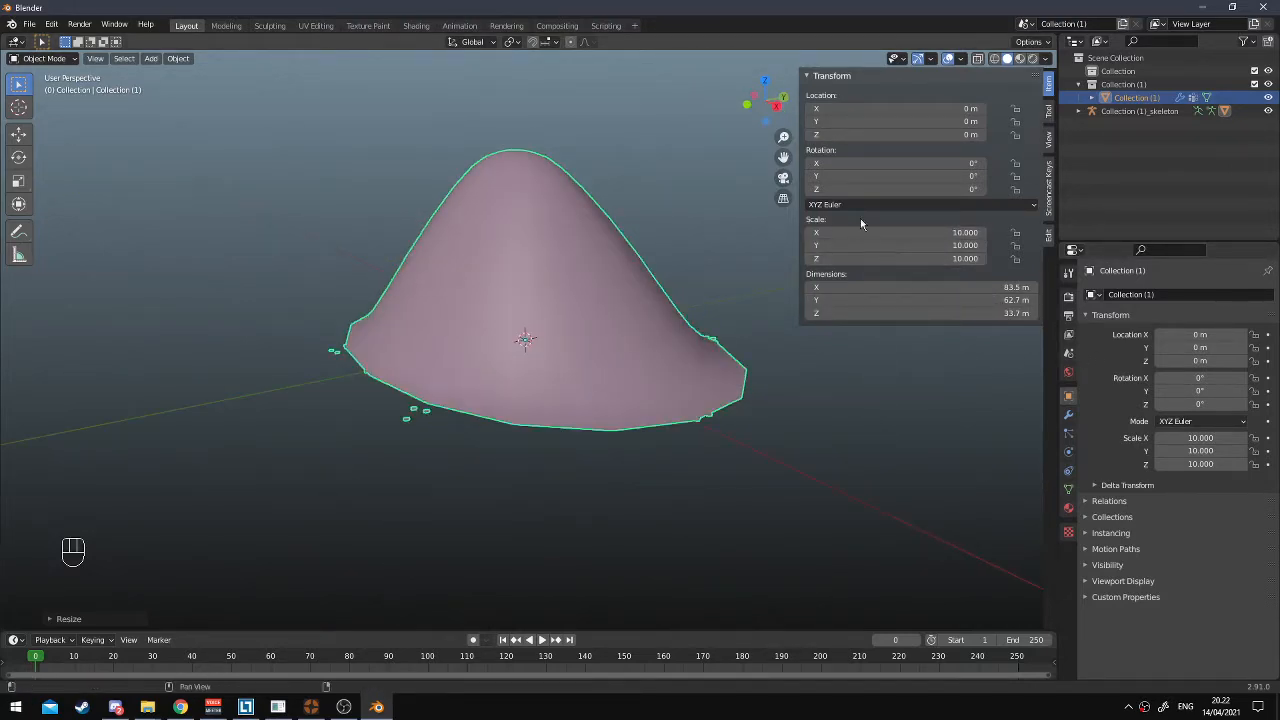
Set the coin pile's X, Y and Z scale back to 1
{"action": "left_click", "coordinate": [941, 232]}
{"action": "type", "text": "1"}
{"action": "key", "text": "Return"}
{"action": "left_click", "coordinate": [894, 245]}
{"action": "type", "text": "1"}
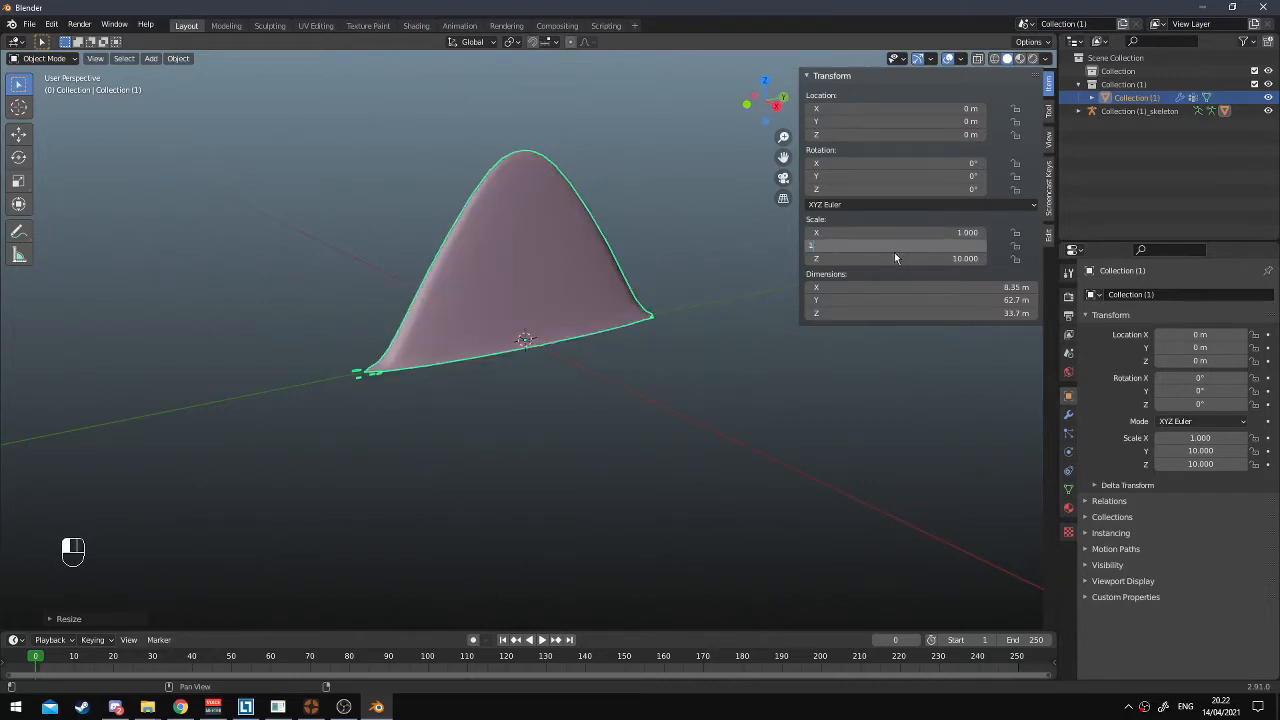
{"action": "key", "text": "Return"}
{"action": "left_click", "coordinate": [894, 258]}
{"action": "type", "text": "1"}
{"action": "key", "text": "Return"}
{"action": "scroll", "coordinate": [440, 398], "scroll_direction": "up", "scroll_amount": 4}
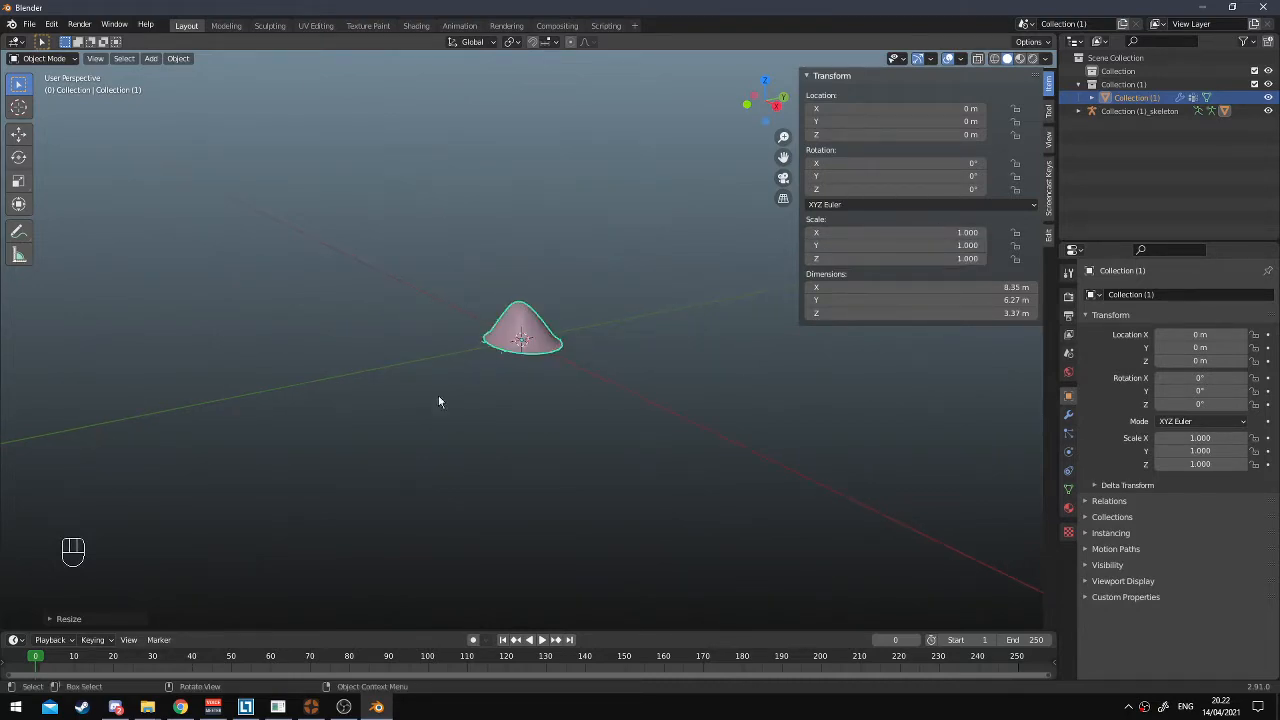
{"action": "scroll", "coordinate": [500, 350], "scroll_direction": "down", "scroll_amount": 4}
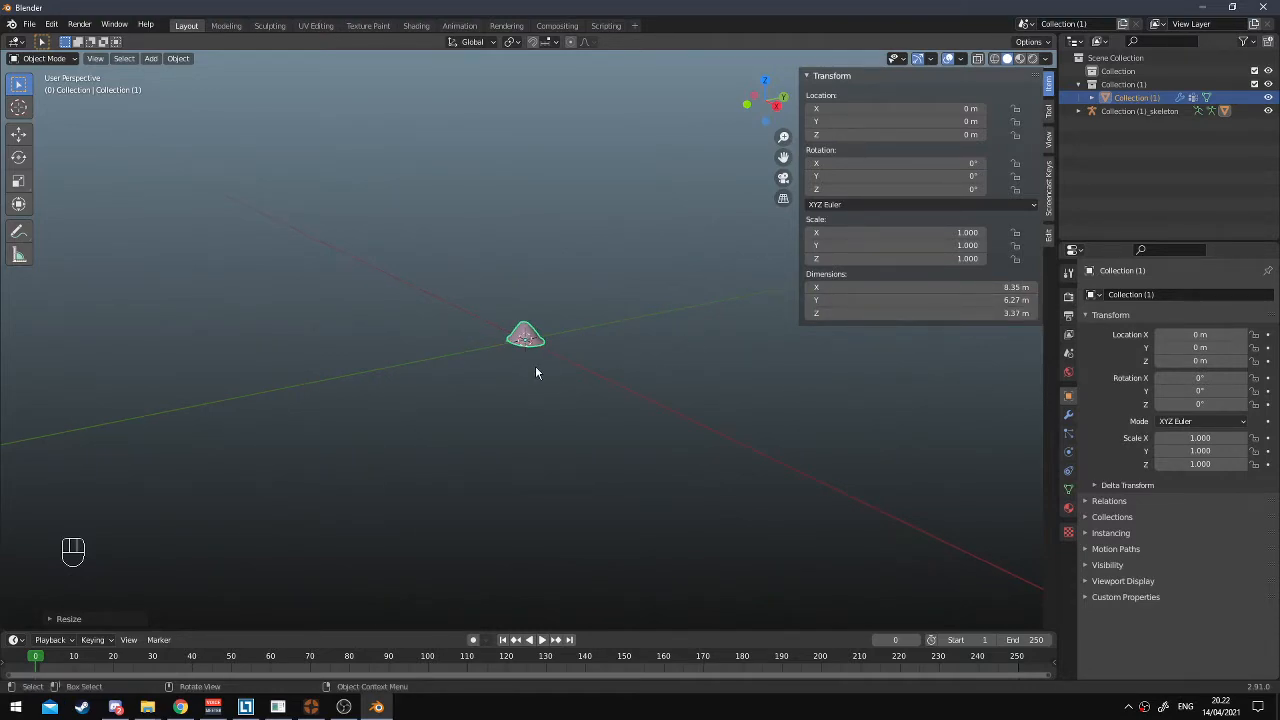
Enlarge the coin pile by a factor of 10 on all axes and apply its scale
{"action": "type", "text": "s10"}
{"action": "key", "text": "Return"}
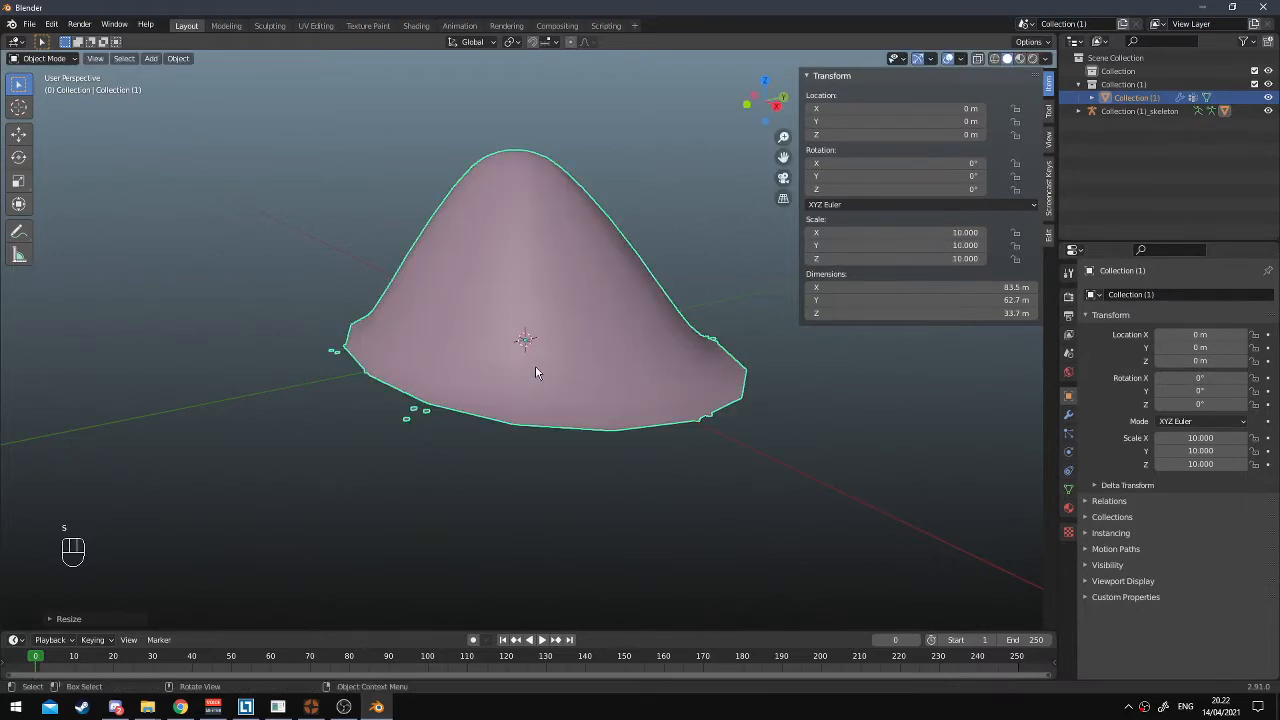
{"action": "key", "text": "ctrl+a"}
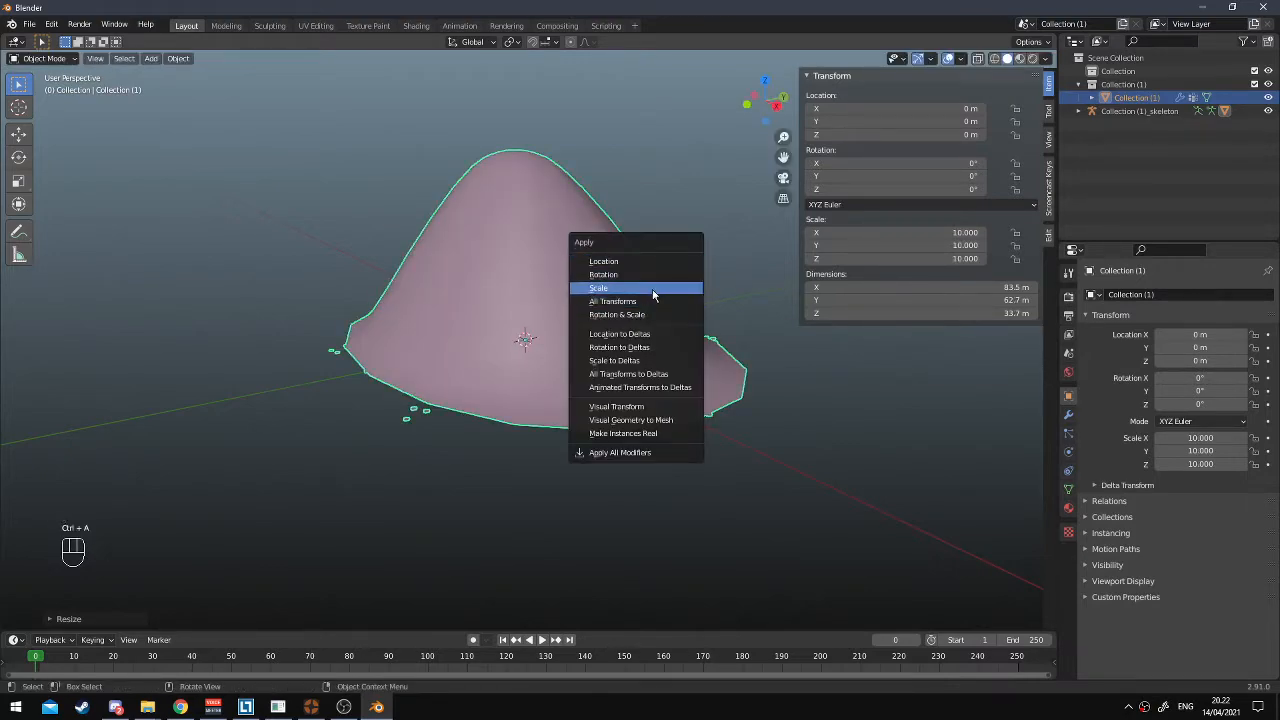
{"action": "left_click", "coordinate": [657, 292]}
{"action": "middle_click_drag", "start_coordinate": [657, 292], "coordinate": [605, 355], "text": "shift"}
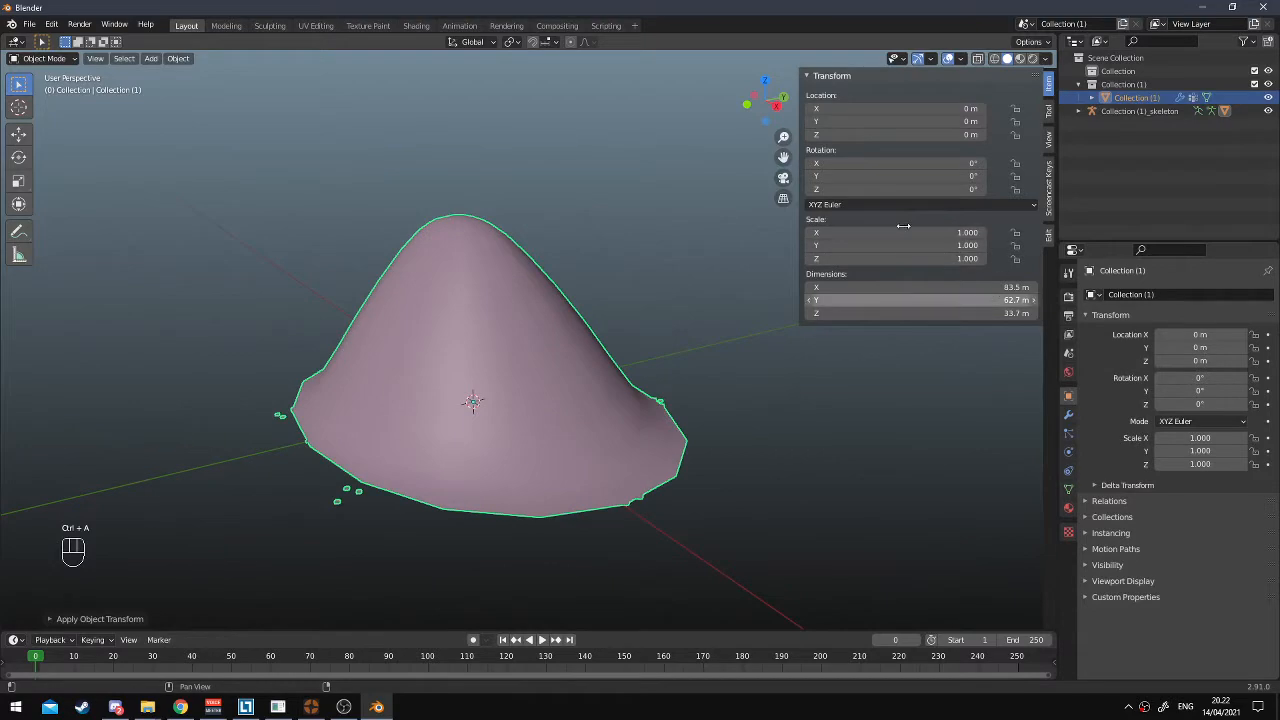
Export the pile's collection through Source Engine Export in SMD format, with the Desktop's Files folder as export path
{"action": "left_click", "coordinate": [1069, 353]}
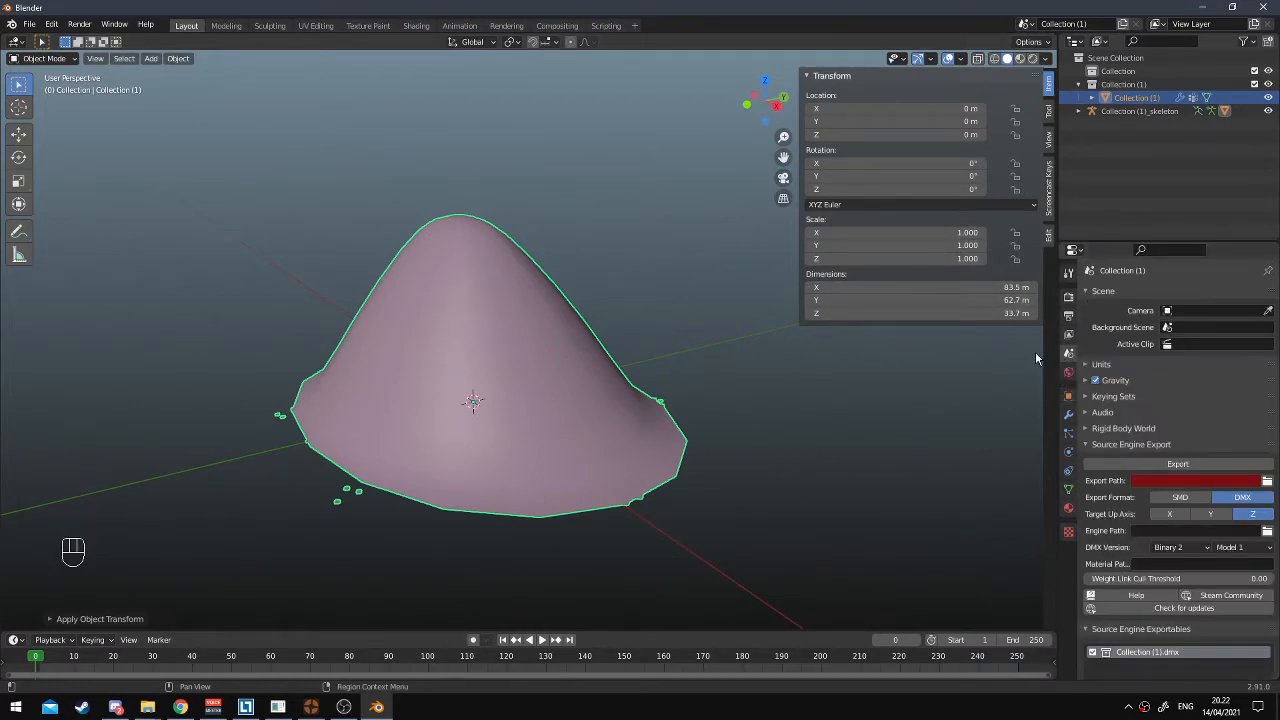
{"action": "middle_click_drag", "start_coordinate": [688, 460], "coordinate": [638, 473]}
{"action": "left_click", "coordinate": [1180, 497]}
{"action": "left_click", "coordinate": [1267, 481]}
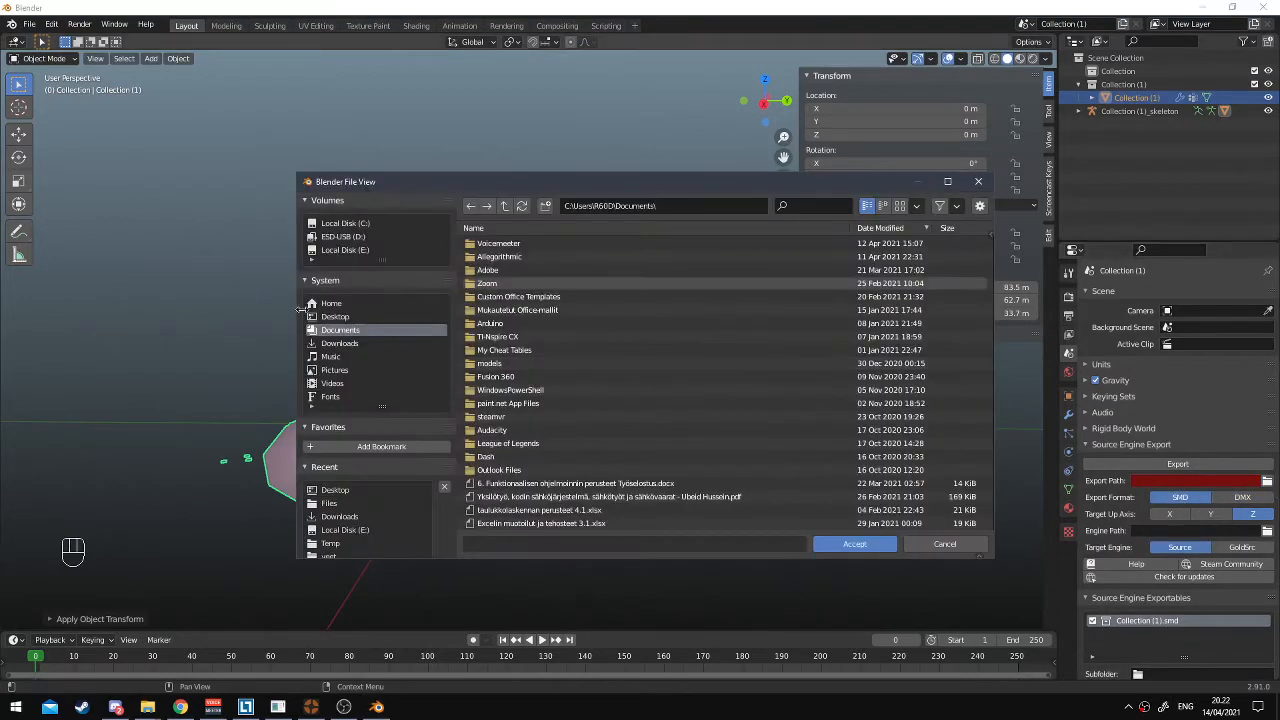
{"action": "double_click", "coordinate": [487, 244]}
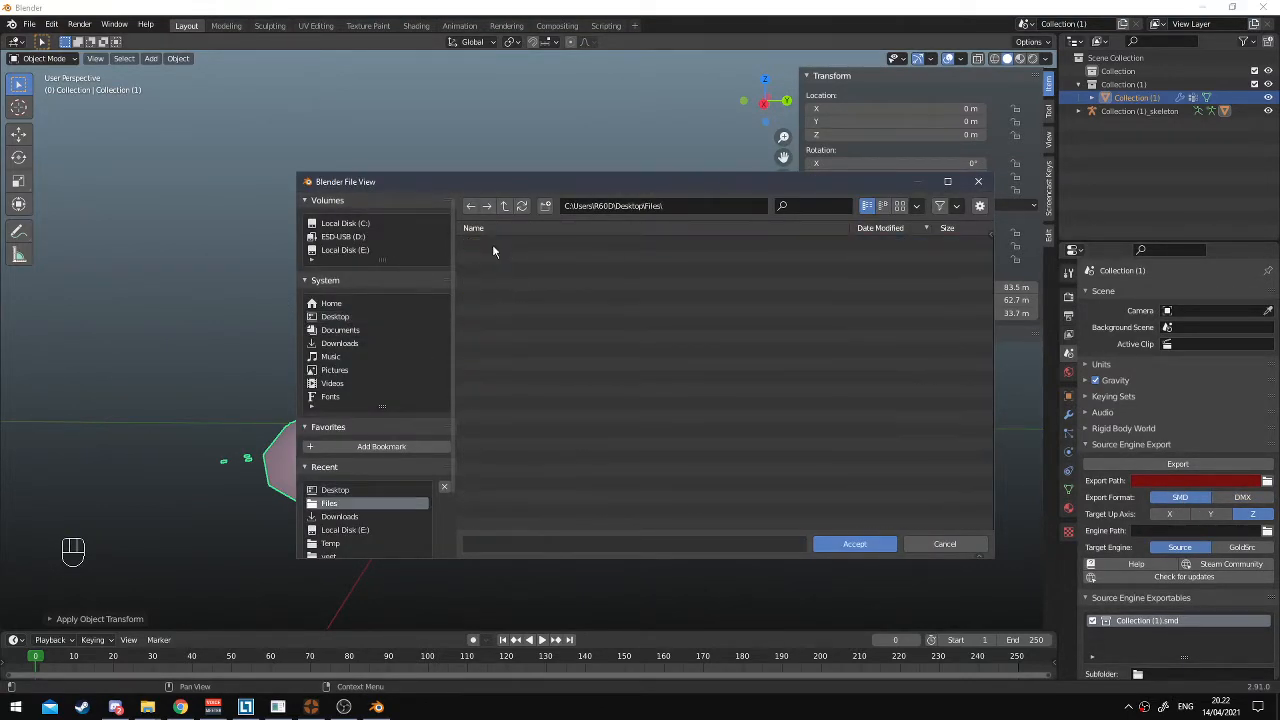
{"action": "left_click", "coordinate": [866, 545]}
{"action": "left_click", "coordinate": [1182, 465]}
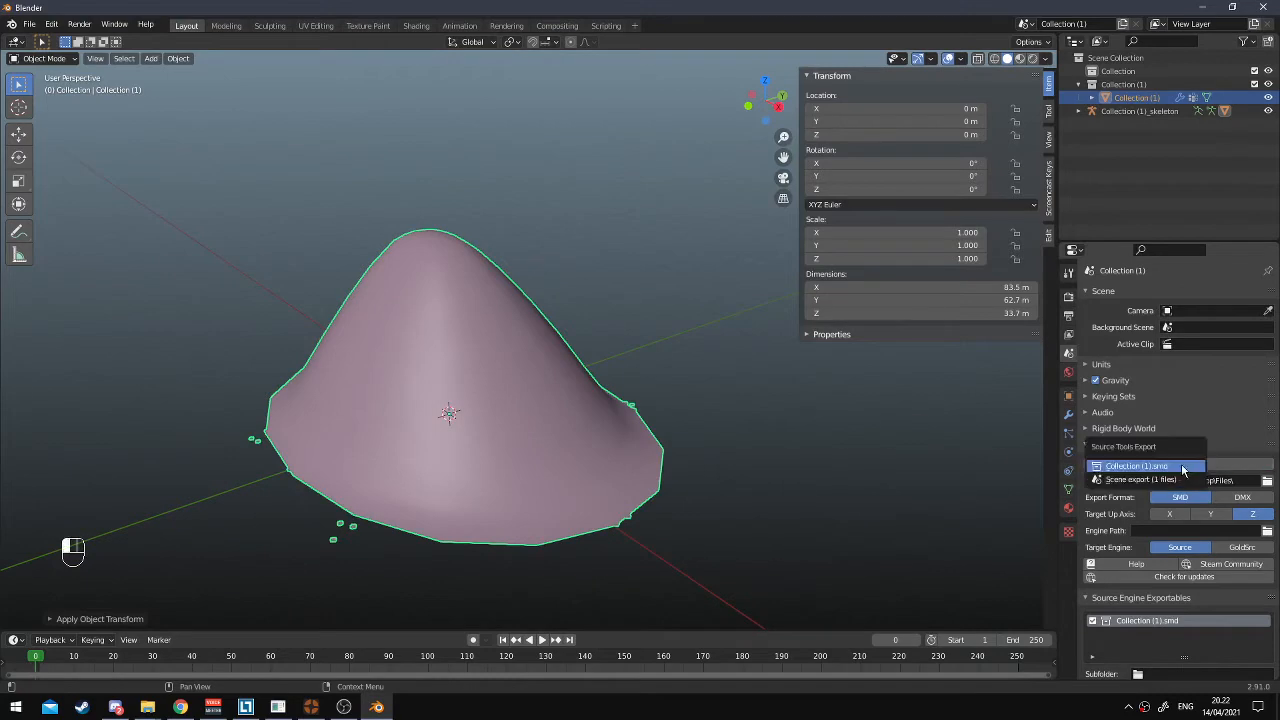
{"action": "left_click", "coordinate": [1182, 466]}
Check the name of the material assigned to the pile and look through the neighbouring property settings
{"action": "left_click", "coordinate": [1068, 507]}
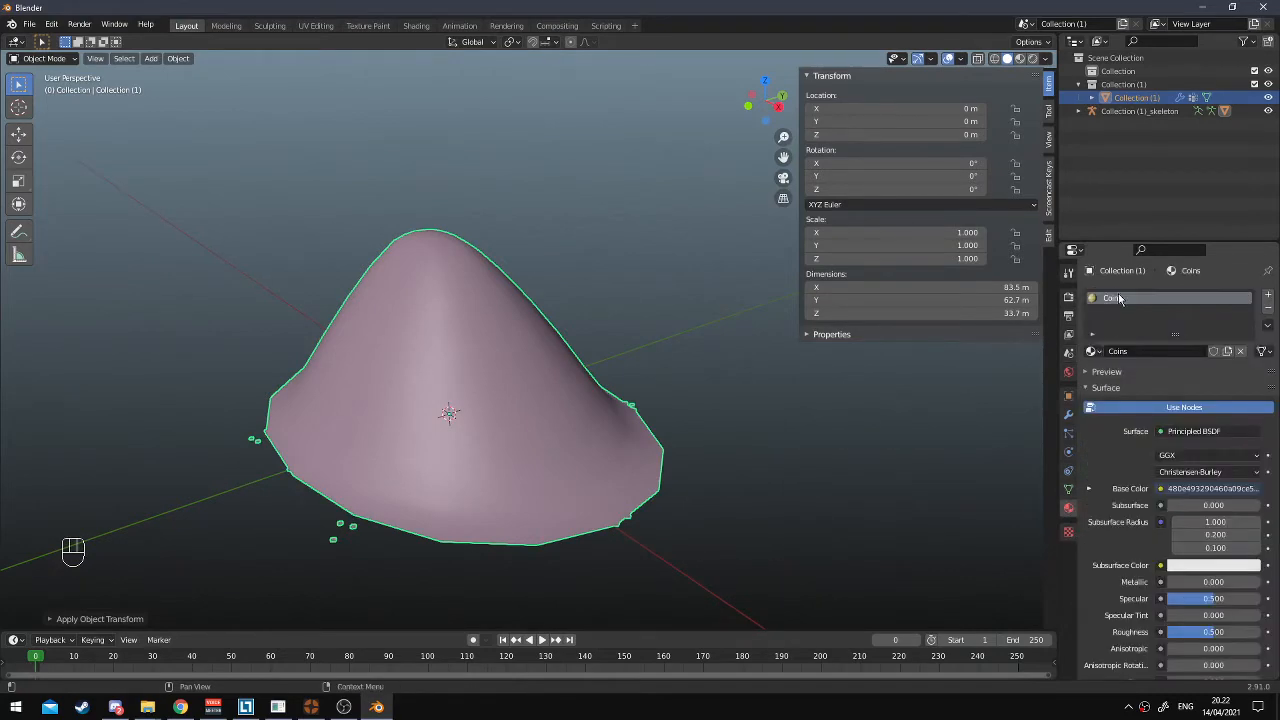
{"action": "left_click", "coordinate": [1068, 395]}
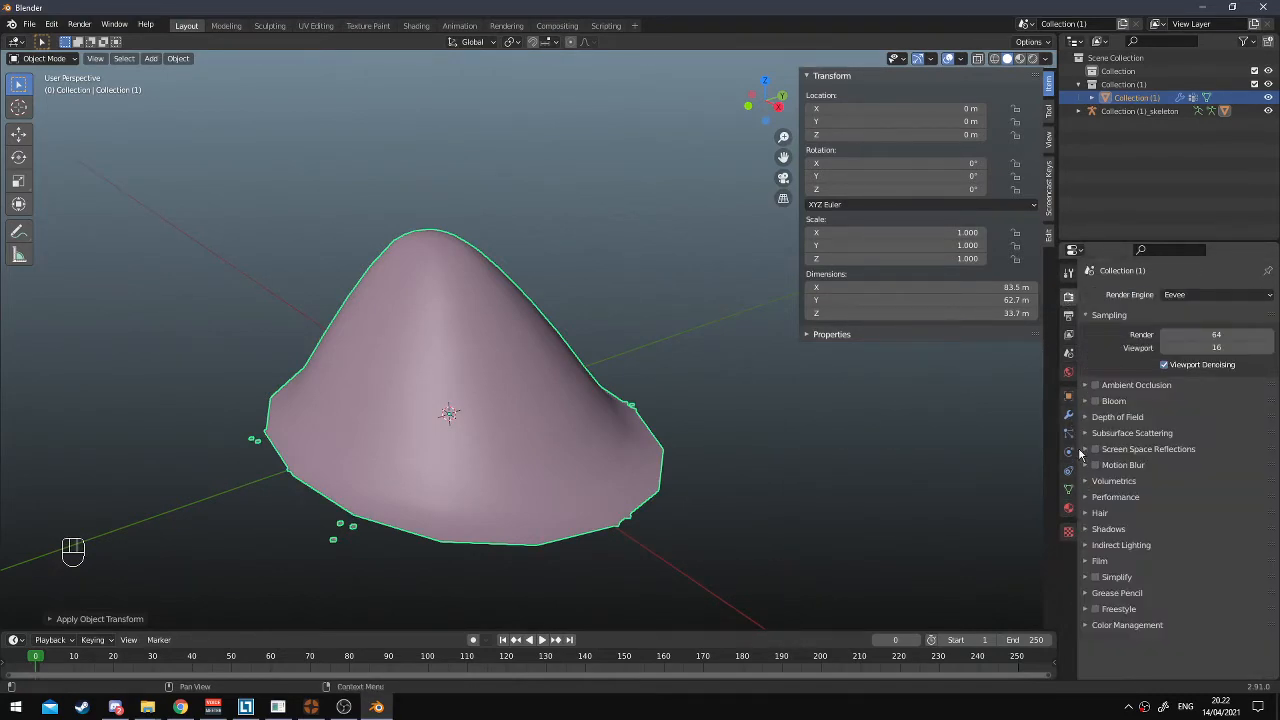
{"action": "left_click", "coordinate": [1068, 414]}
{"action": "left_click", "coordinate": [1068, 352]}
{"action": "left_click", "coordinate": [1068, 333]}
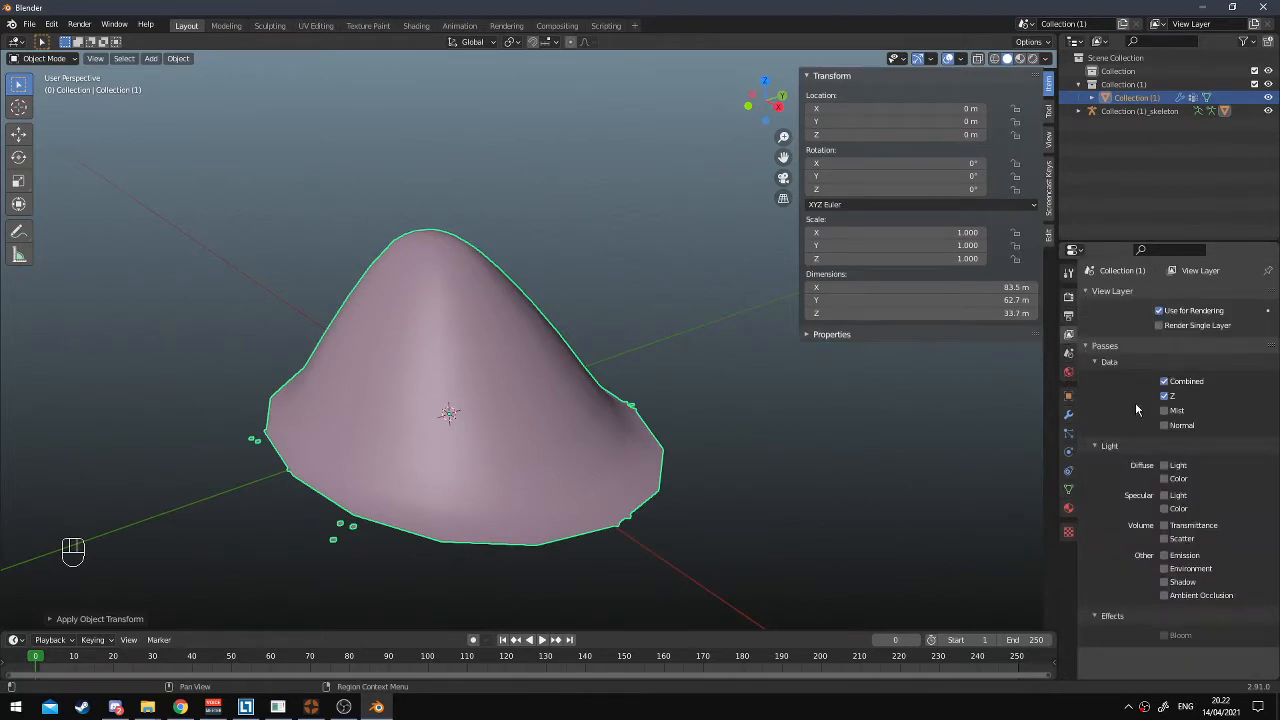
Export Collection (1).smd again with the same Source Engine settings and close Blender without saving the project
{"action": "left_click", "coordinate": [1068, 352]}
{"action": "left_click", "coordinate": [1167, 466]}
{"action": "left_click", "coordinate": [1158, 474]}
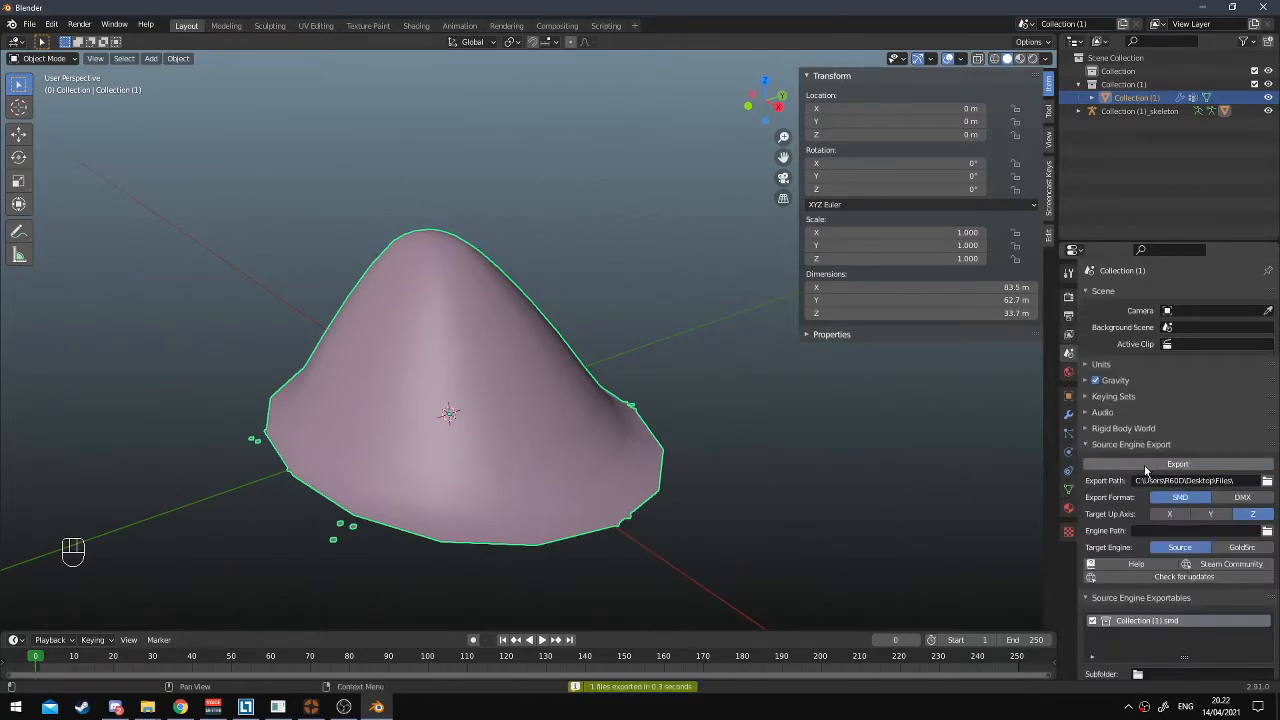
{"action": "left_click", "coordinate": [1263, 7]}
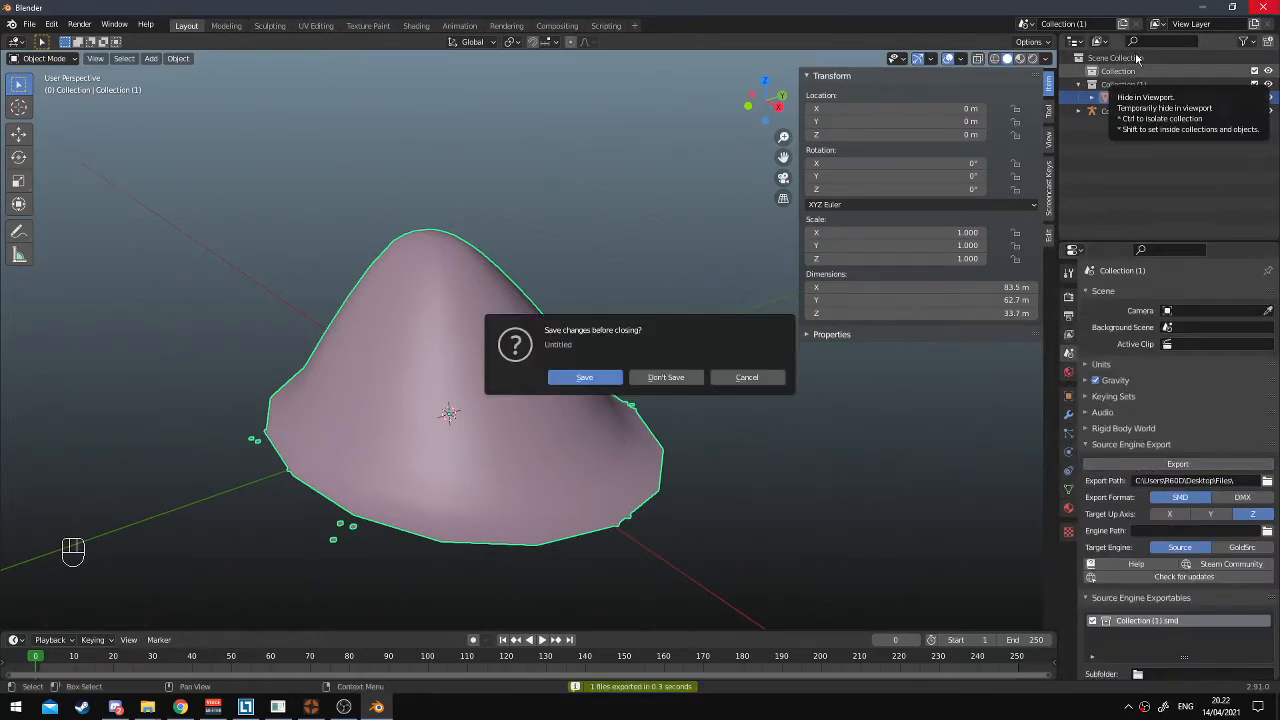
{"action": "left_click", "coordinate": [659, 380]}
Open the Files folder on the desktop and rename the exported SMD file to gold.smd
{"action": "double_click", "coordinate": [24, 400]}
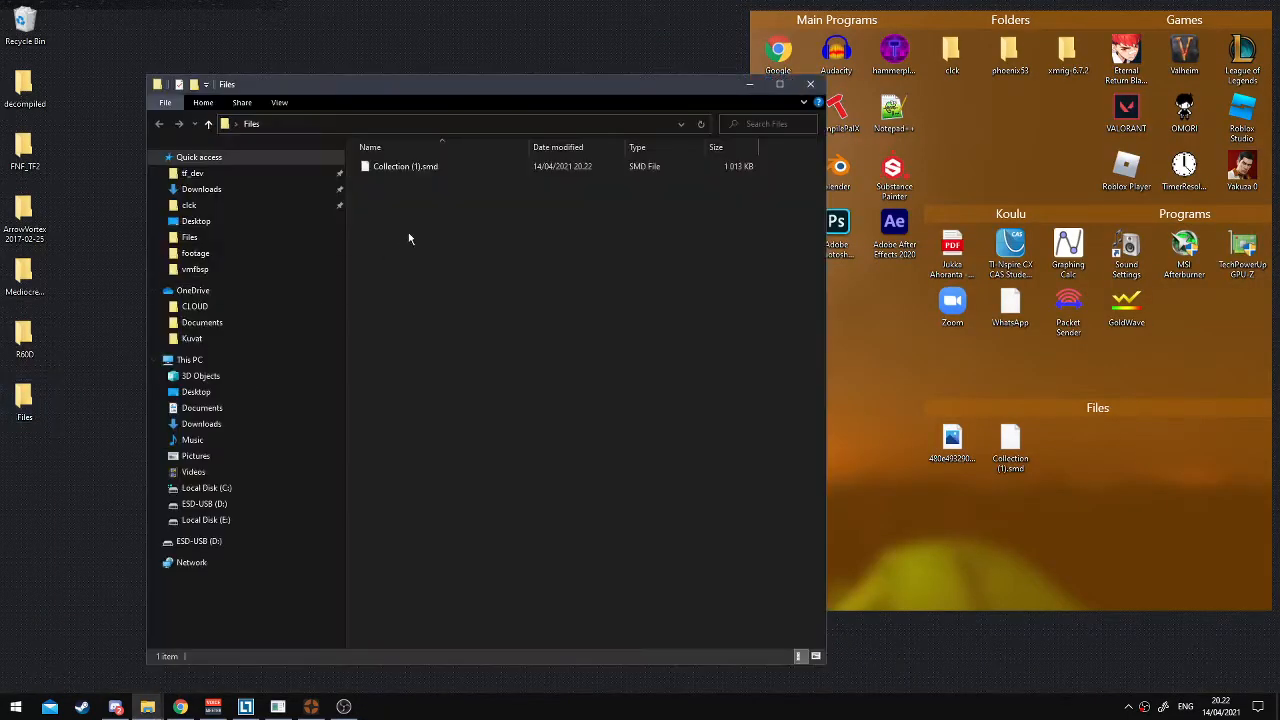
{"action": "left_click", "coordinate": [420, 172]}
{"action": "key", "text": "shift+F10"}
{"action": "left_click", "coordinate": [280, 555]}
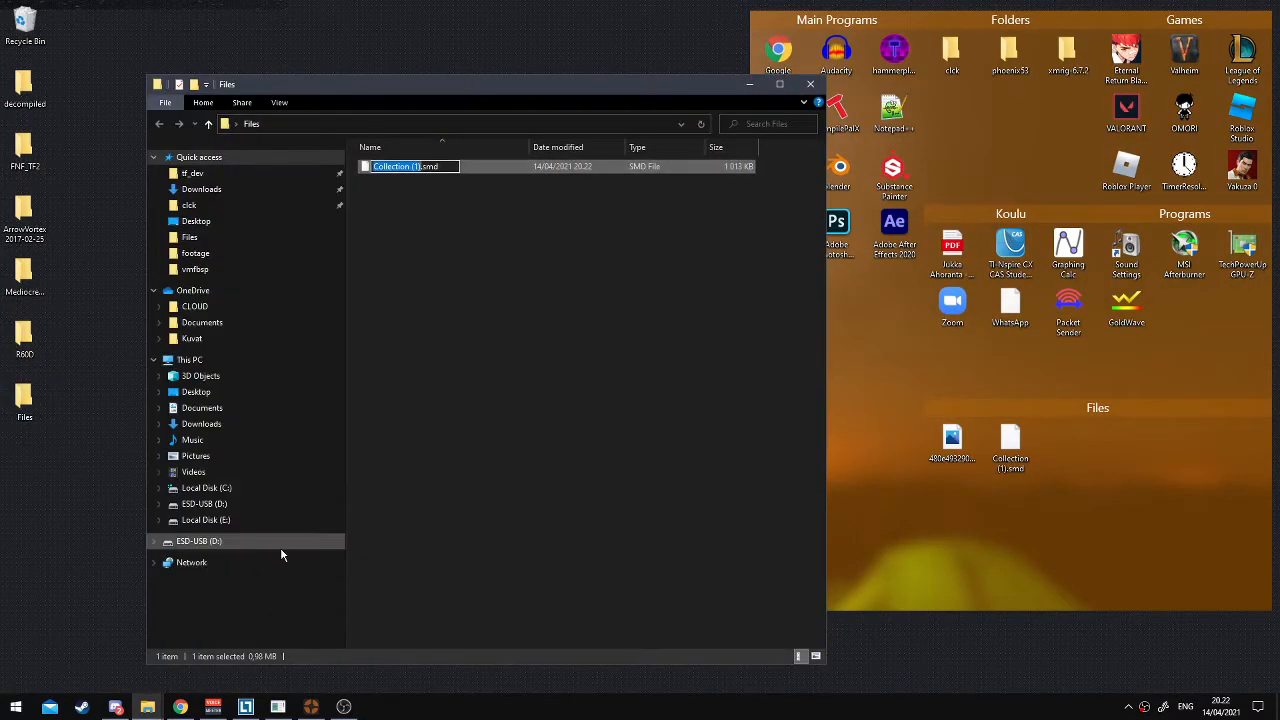
{"action": "type", "text": "gold"}
{"action": "key", "text": "Return"}
{"action": "left_click", "coordinate": [592, 292]}
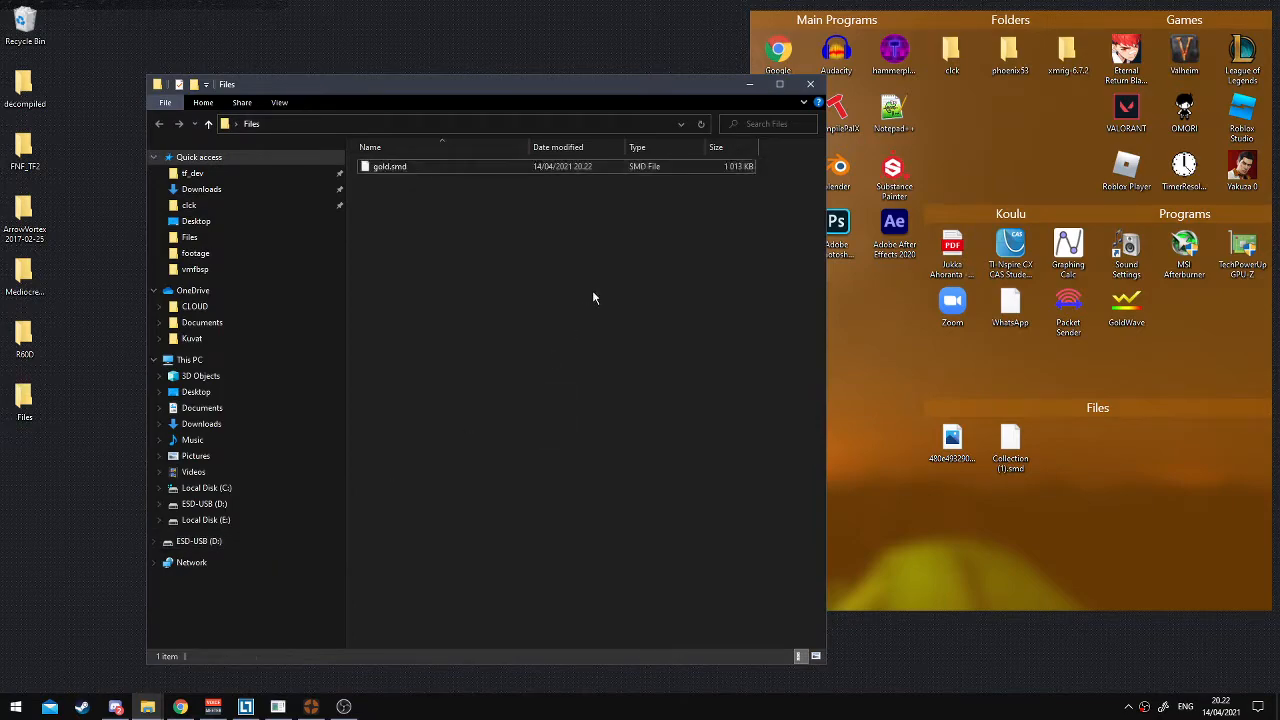
Create a new text document in the Files folder and name it coins.vmt
{"action": "right_click", "coordinate": [449, 251]}
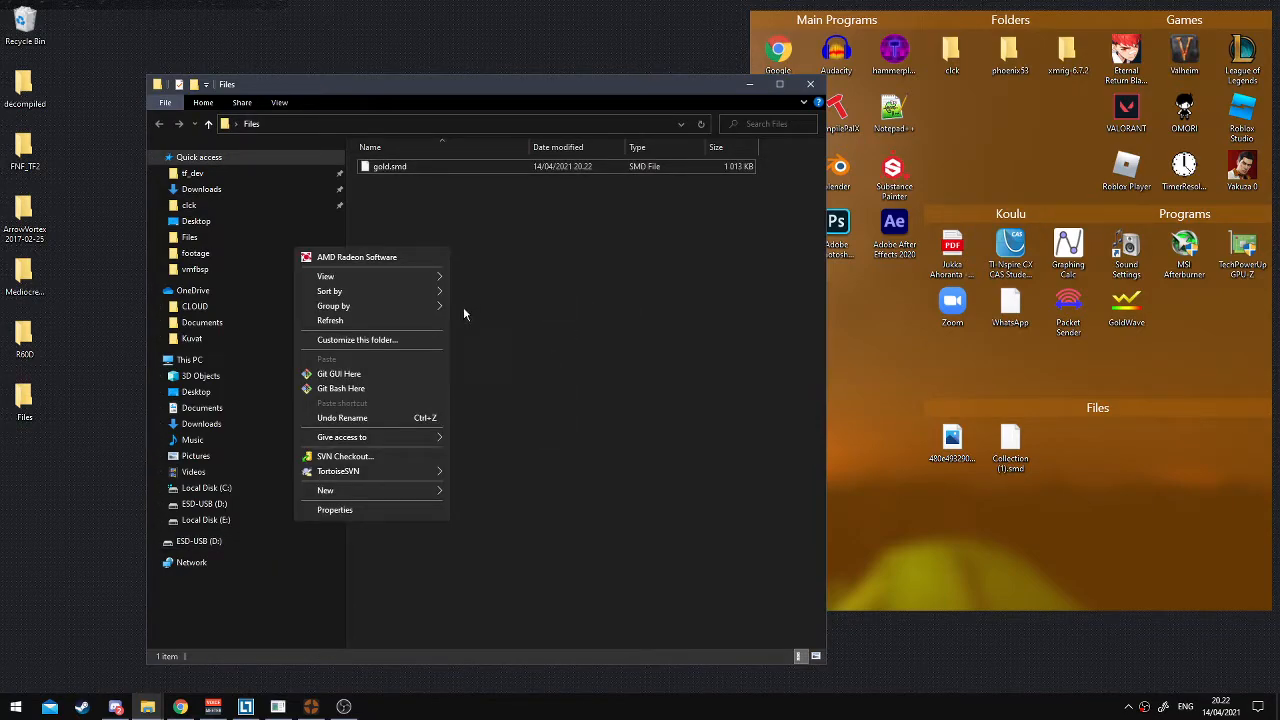
{"action": "mouse_move", "coordinate": [342, 493]}
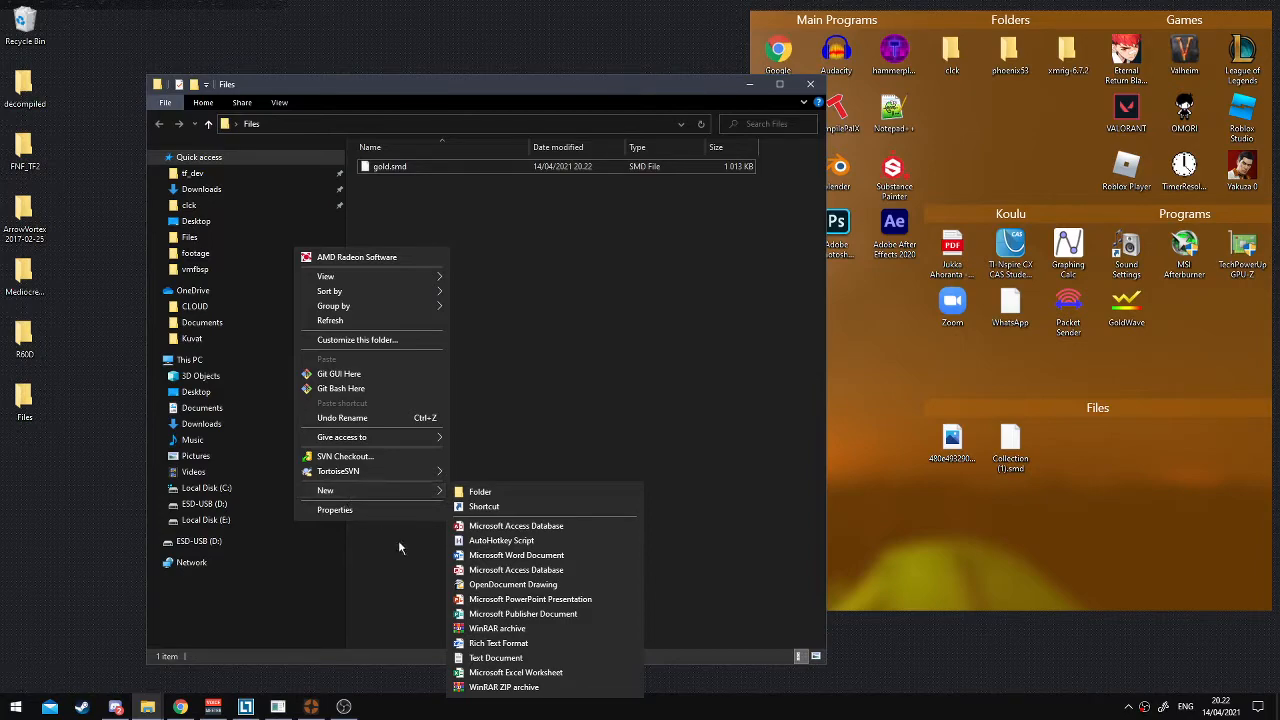
{"action": "left_click", "coordinate": [496, 658]}
{"action": "key", "text": "BackSpace"}
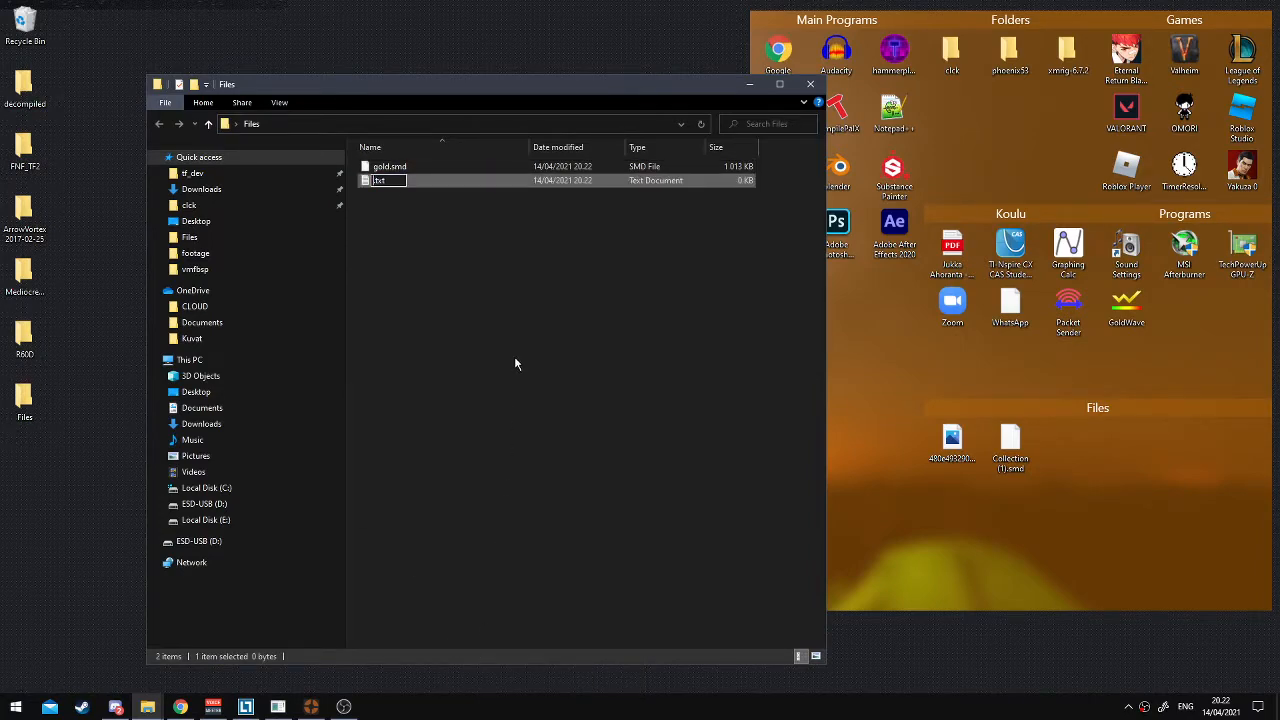
{"action": "key", "text": "Delete"}
{"action": "key", "text": "Delete"}
{"action": "key", "text": "Delete"}
{"action": "type", "text": "vmt"}
{"action": "type", "text": "coins"}
{"action": "key", "text": "Return"}
{"action": "key", "text": "Return"}
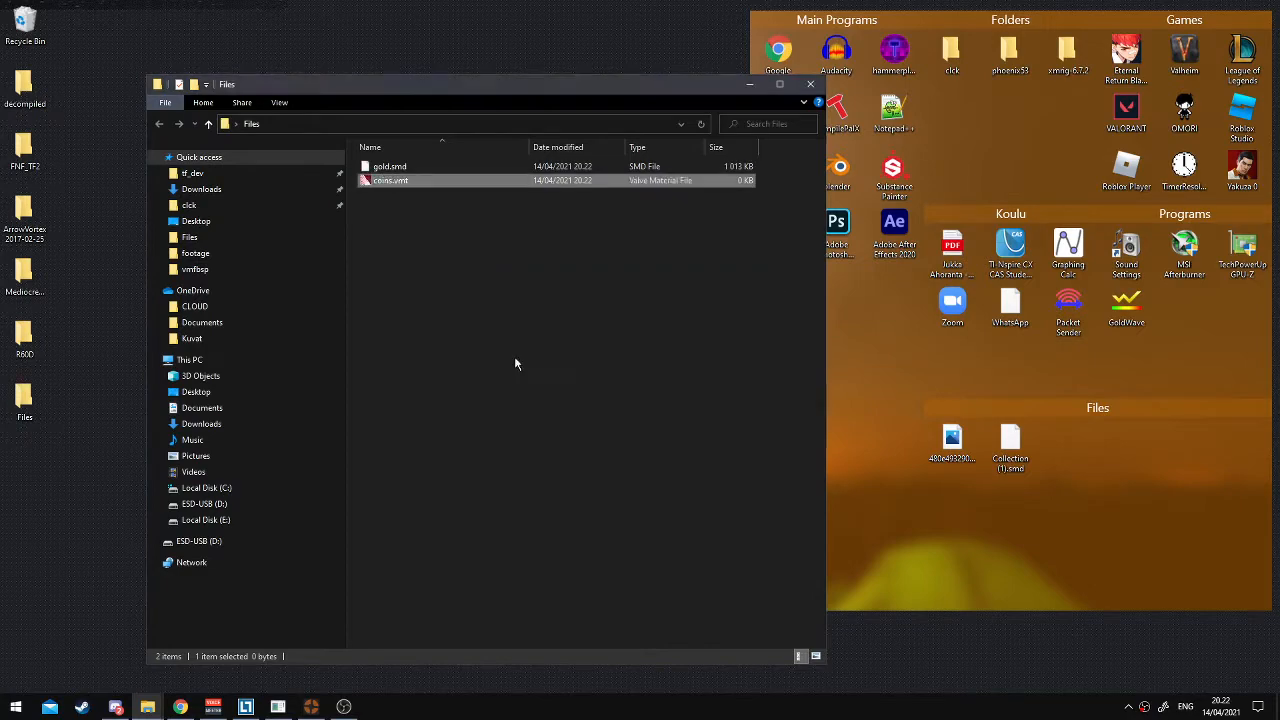
{"action": "left_click", "coordinate": [515, 358]}
Create a new text document in the Files folder and name it whatever.qc
{"action": "right_click", "coordinate": [443, 252]}
{"action": "mouse_move", "coordinate": [363, 494]}
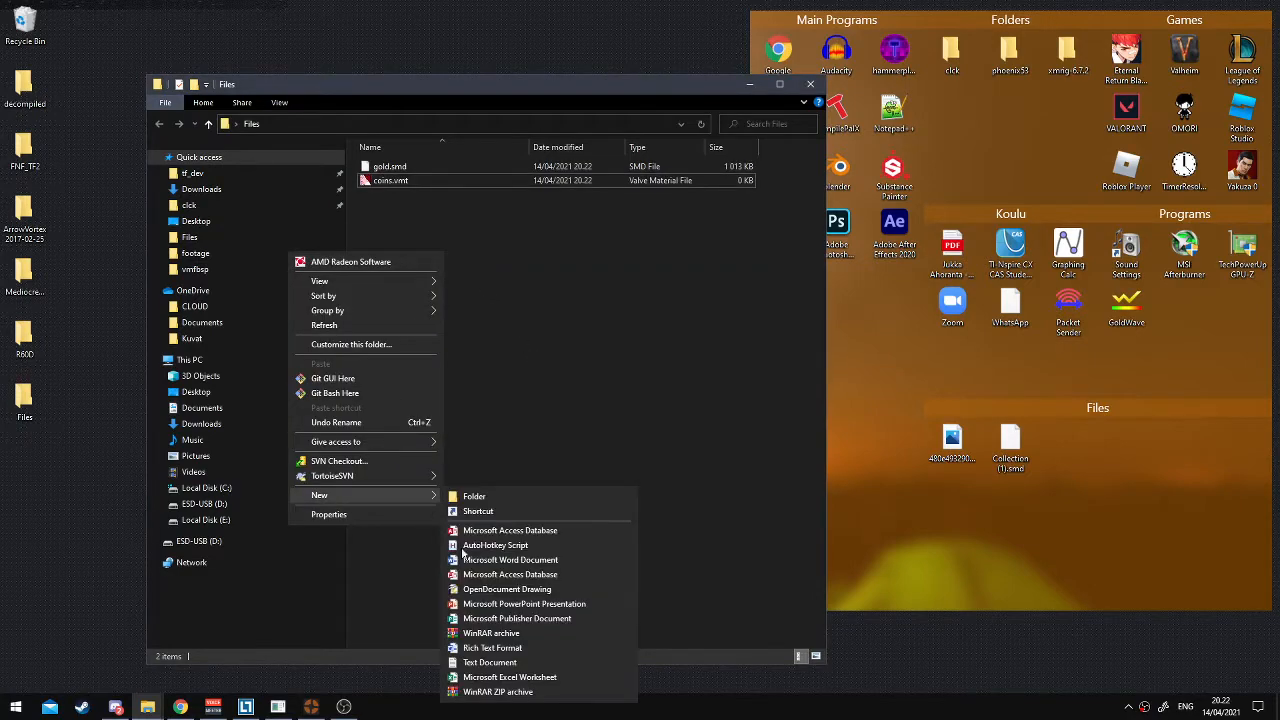
{"action": "left_click", "coordinate": [489, 662]}
{"action": "key", "text": "BackSpace"}
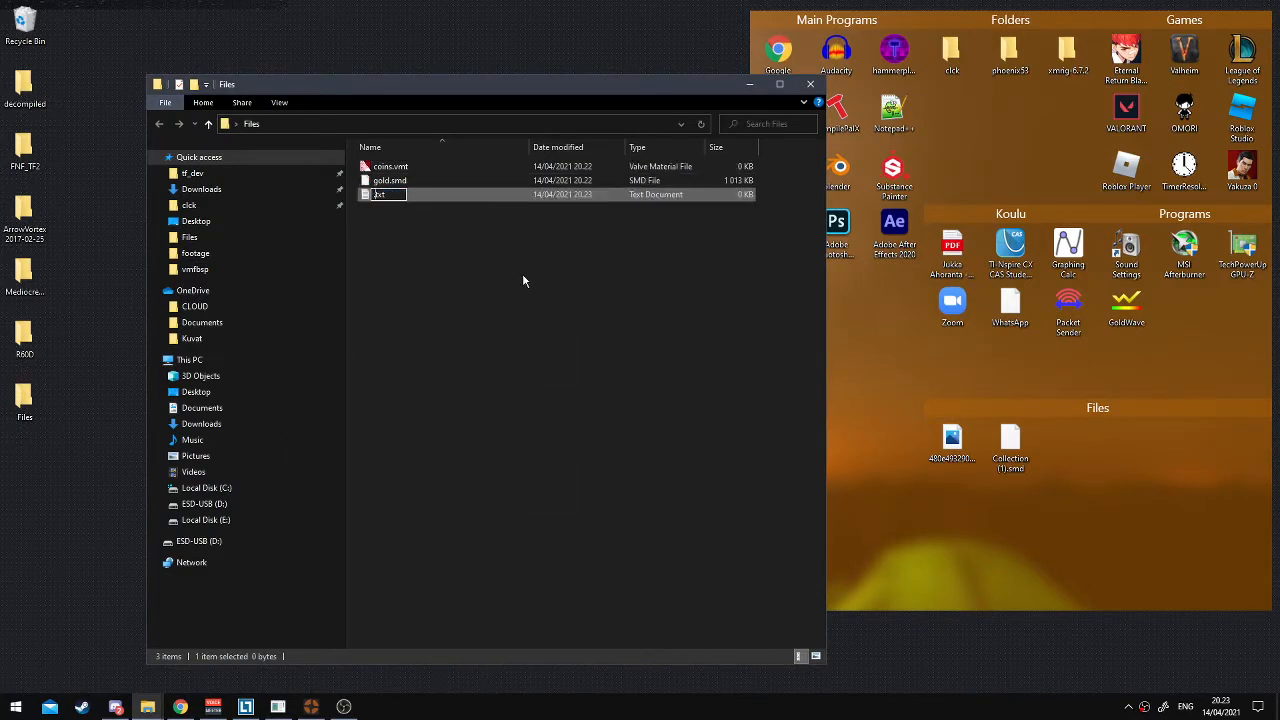
{"action": "key", "text": "Delete"}
{"action": "key", "text": "Delete"}
{"action": "key", "text": "Delete"}
{"action": "key", "text": "Delete"}
{"action": "type", "text": "gold"}
{"action": "type", "text": "."}
{"action": "type", "text": "qc"}
{"action": "type", "text": "whatev"}
{"action": "key", "text": "Return"}
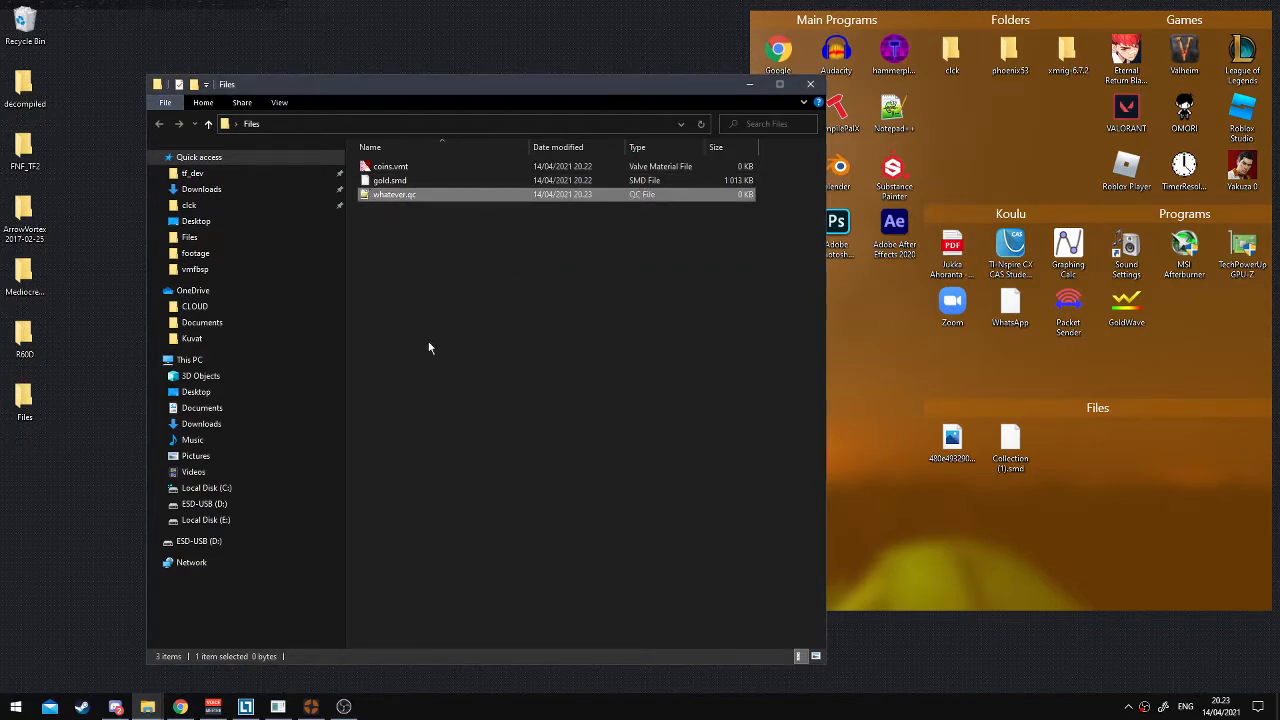
{"action": "left_click_drag", "start_coordinate": [426, 346], "coordinate": [393, 223]}
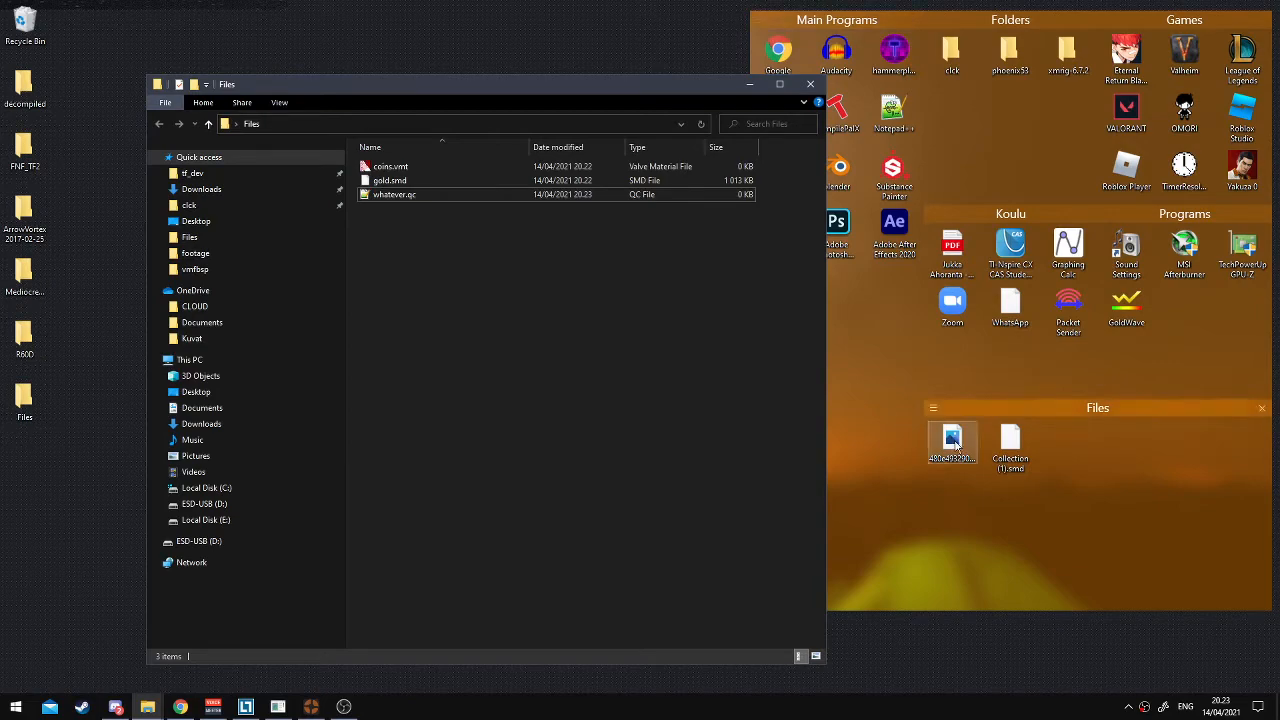
Launch paint.net and open the gold coin texture image from the desktop in it
{"action": "left_click_drag", "start_coordinate": [630, 88], "coordinate": [562, 80]}
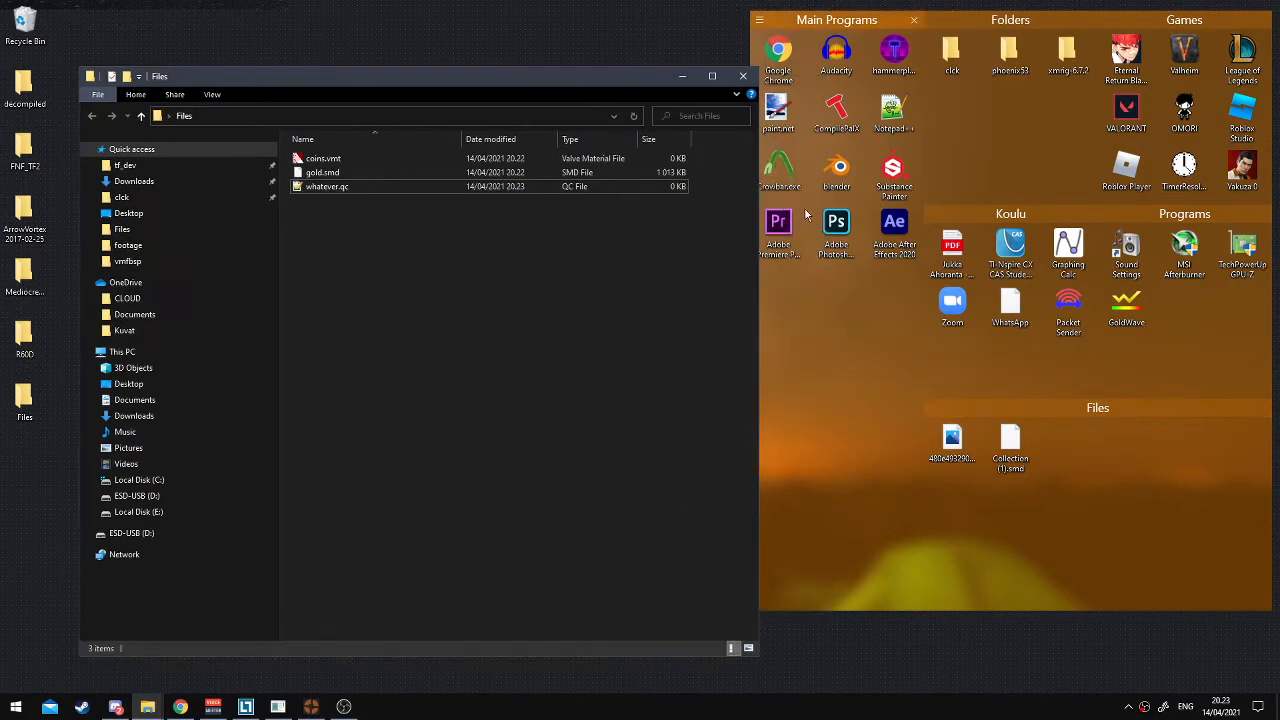
{"action": "double_click", "coordinate": [787, 128]}
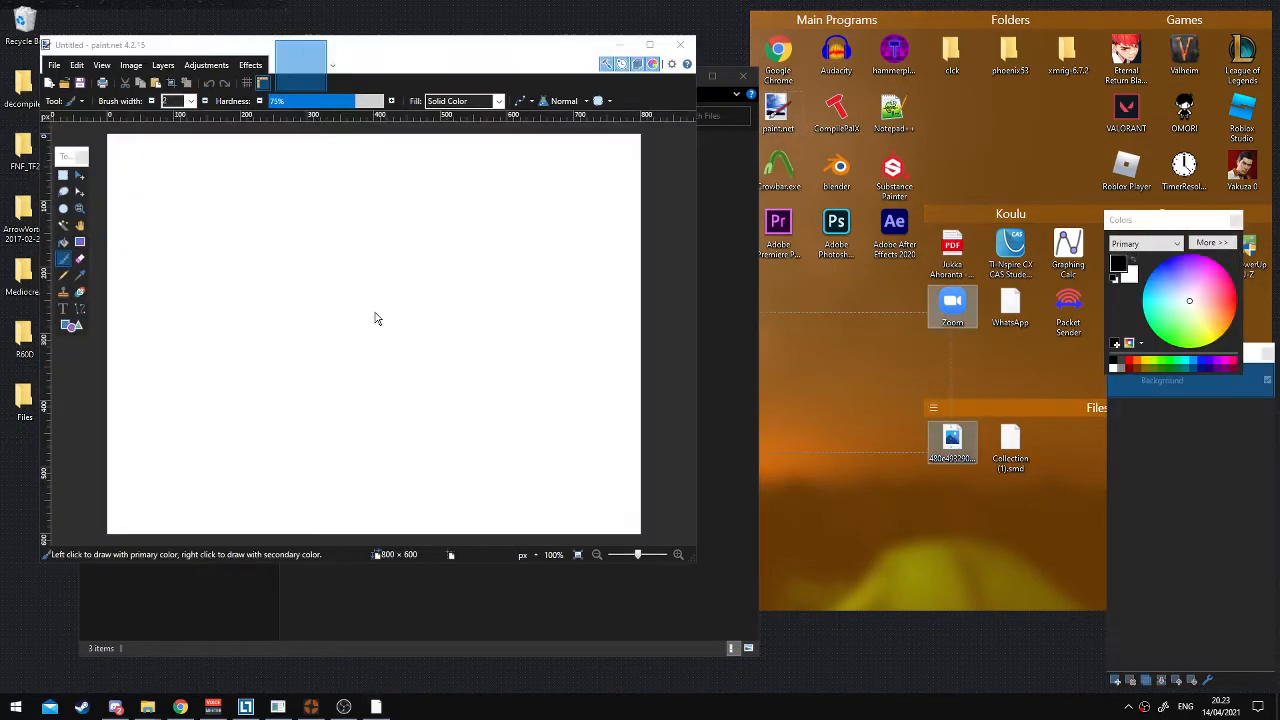
{"action": "left_click_drag", "start_coordinate": [952, 440], "coordinate": [403, 346]}
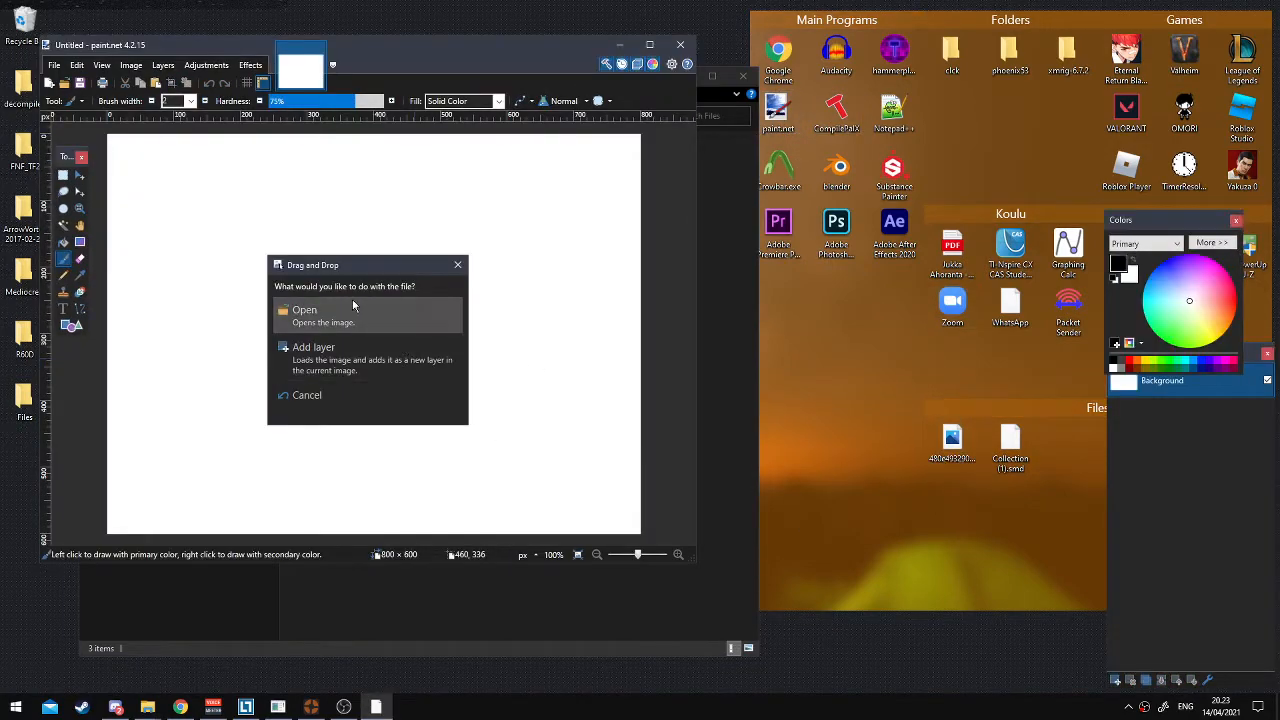
{"action": "left_click", "coordinate": [300, 310]}
Save the coin image into the Files folder as coins_whatever.vtf with the DXT1 image format and minimize paint.net
{"action": "left_click", "coordinate": [54, 65]}
{"action": "left_click", "coordinate": [75, 170]}
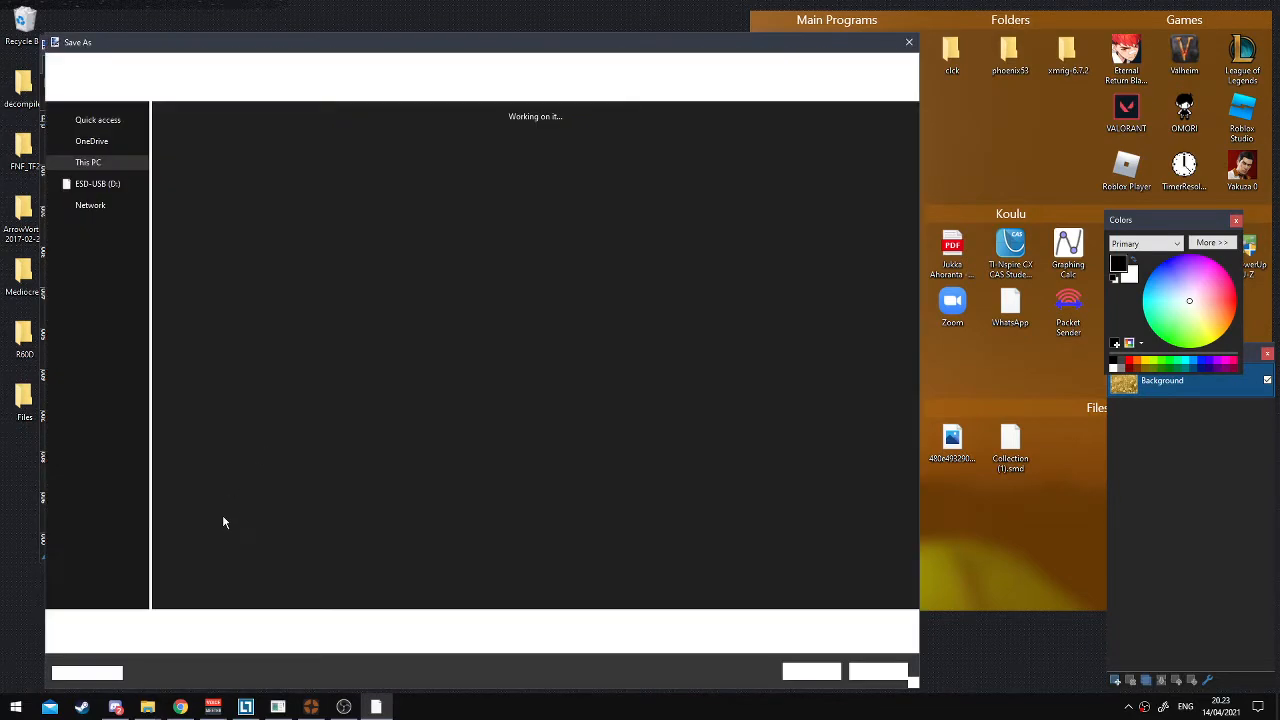
{"action": "left_click", "coordinate": [195, 648]}
{"action": "left_click", "coordinate": [190, 627]}
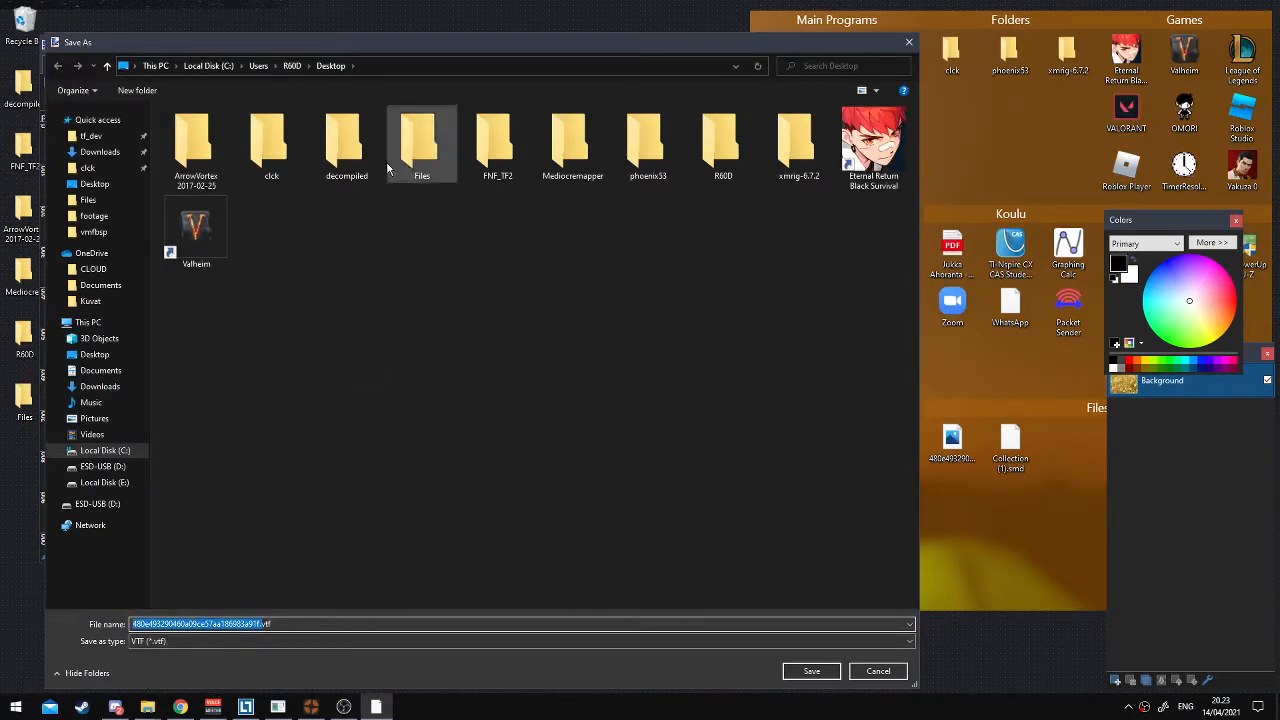
{"action": "double_click", "coordinate": [422, 145]}
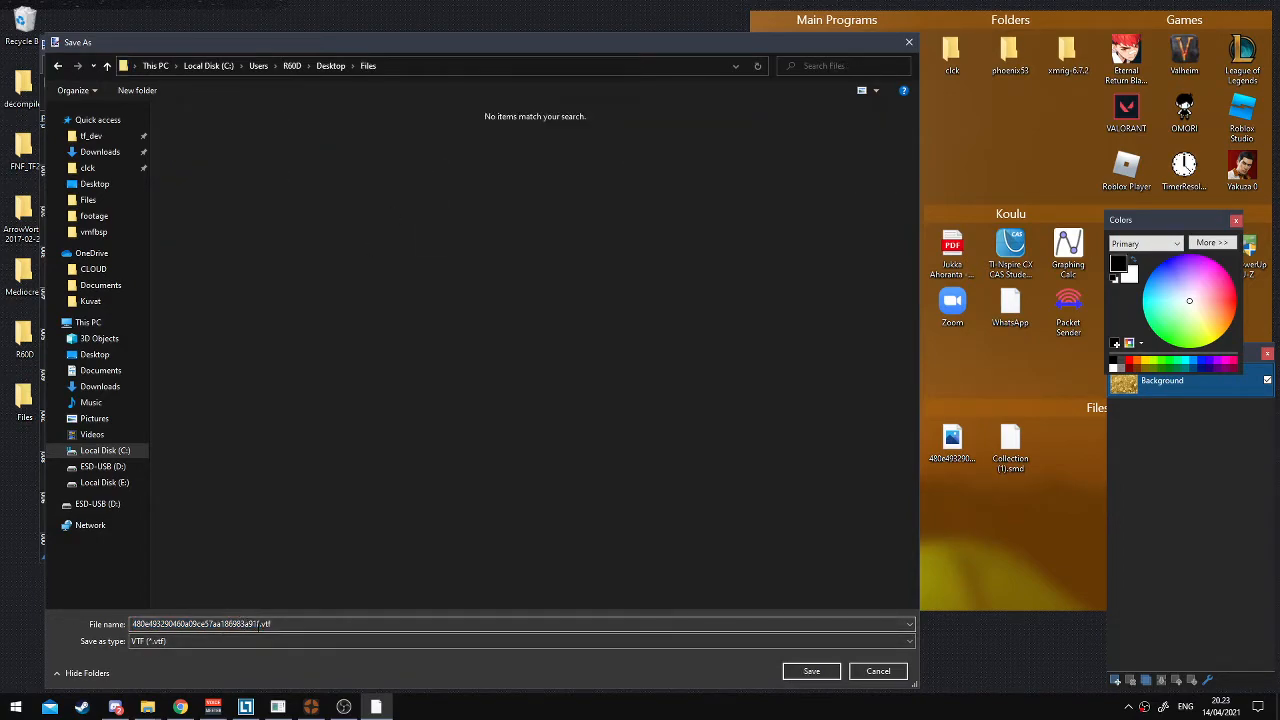
{"action": "double_click", "coordinate": [261, 625]}
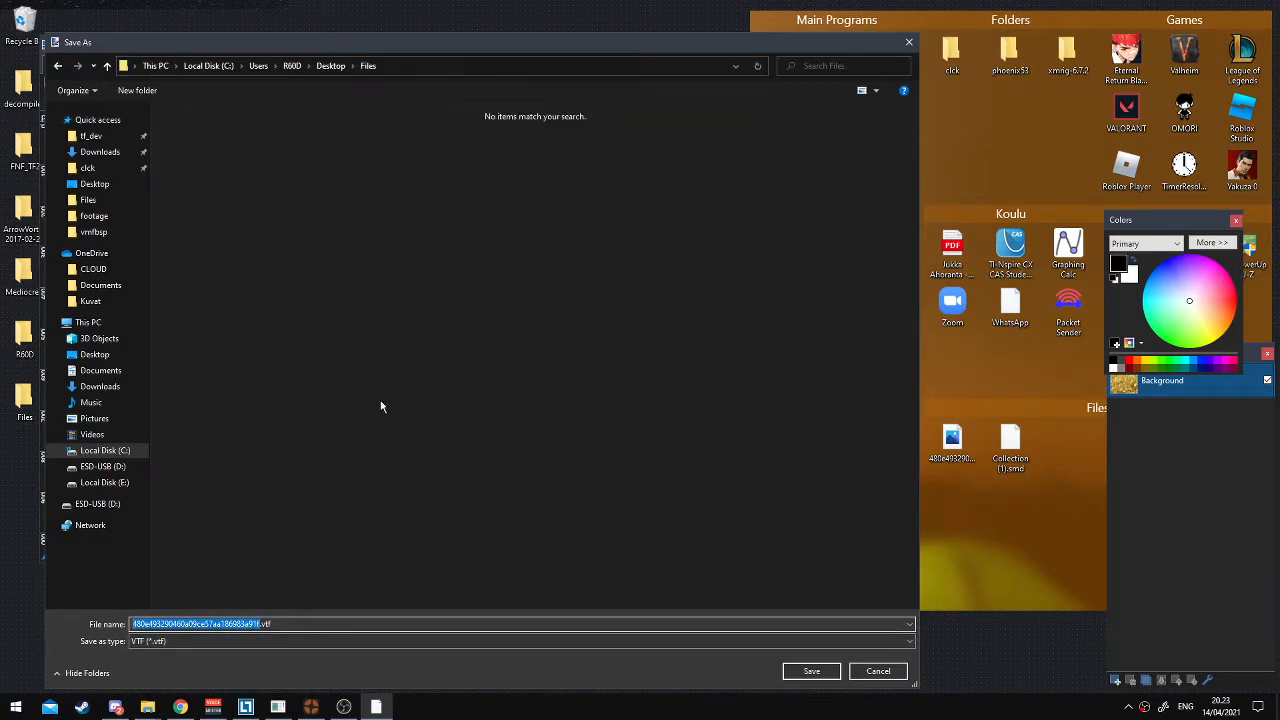
{"action": "key", "text": "BackSpace"}
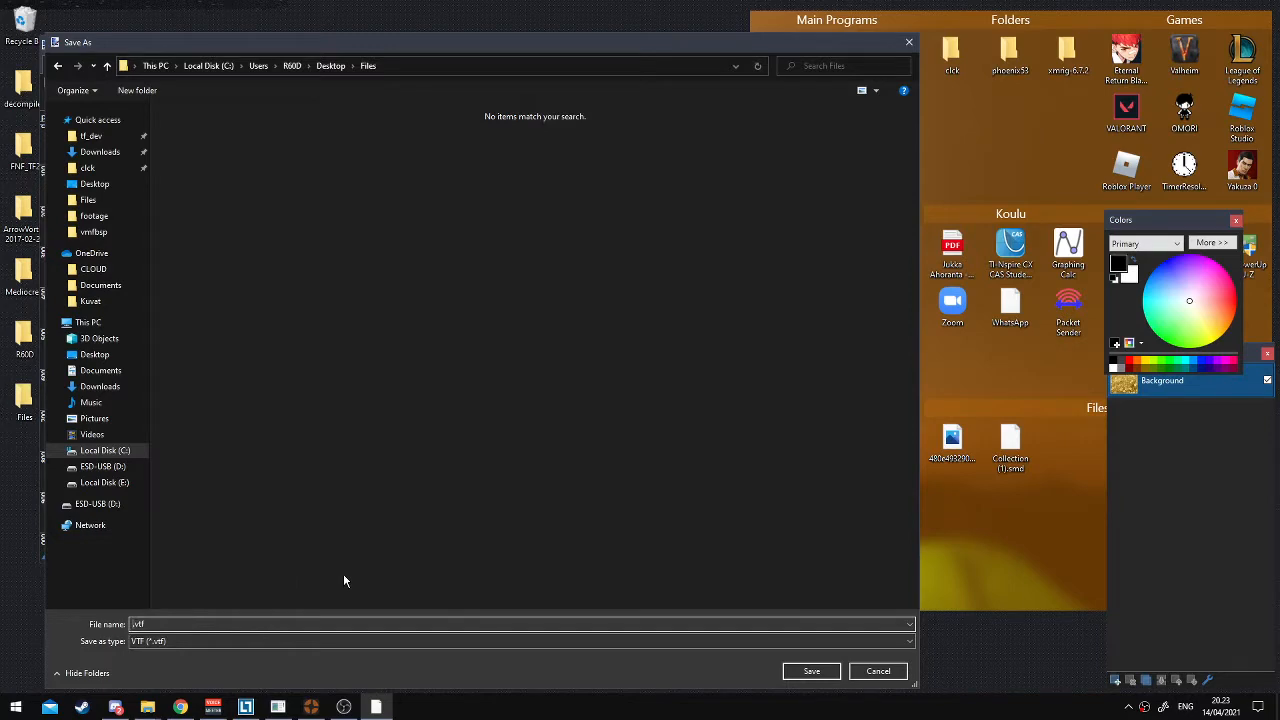
{"action": "type", "text": "coins_wal"}
{"action": "key", "text": "Return"}
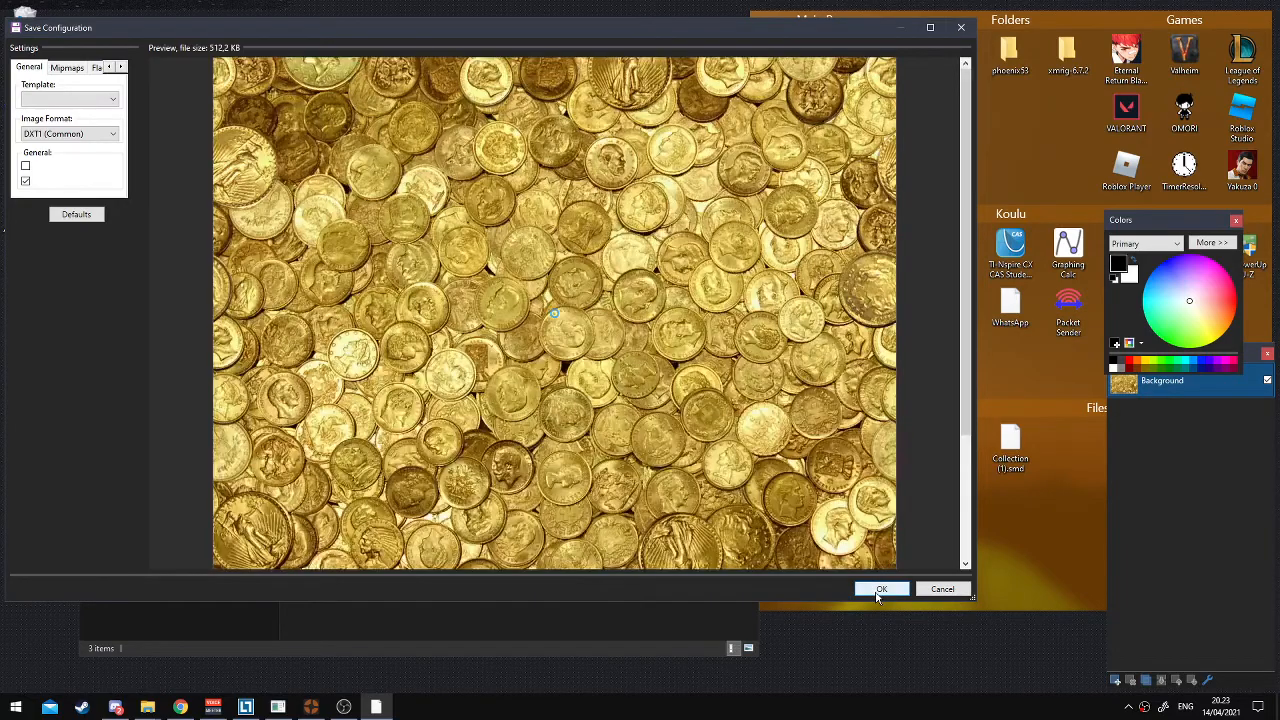
{"action": "left_click", "coordinate": [879, 591]}
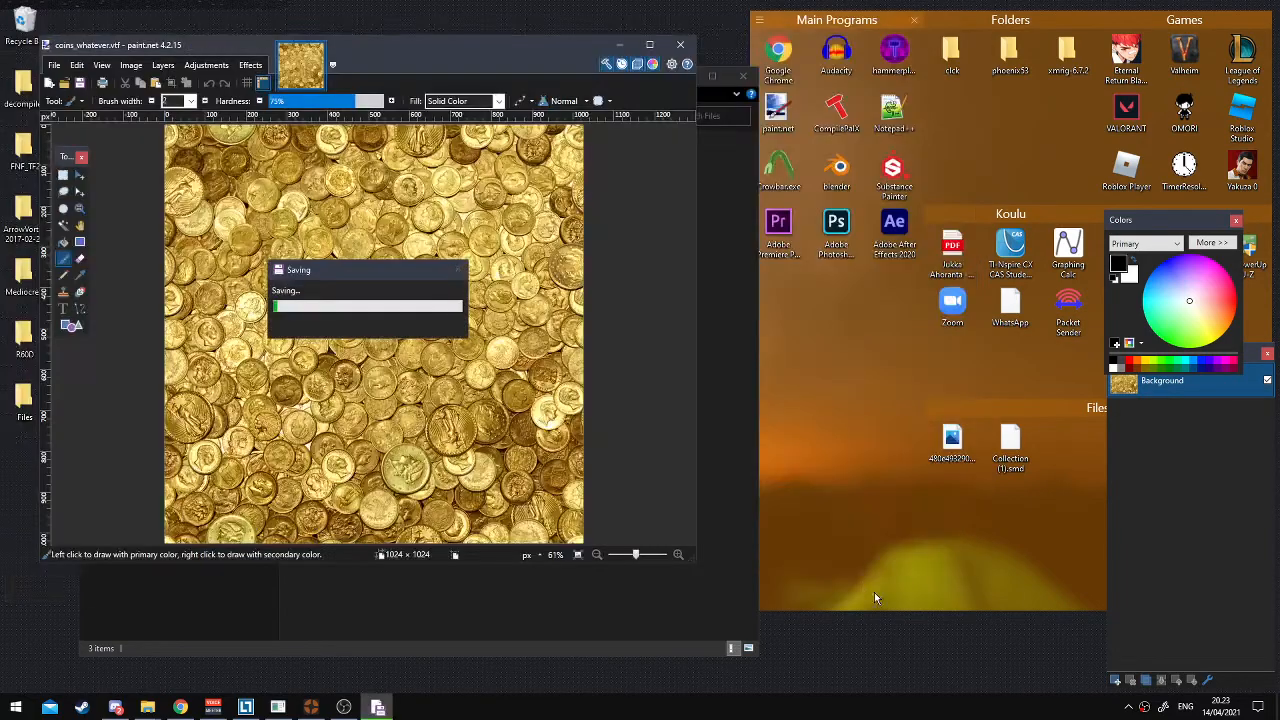
{"action": "left_click", "coordinate": [622, 46]}
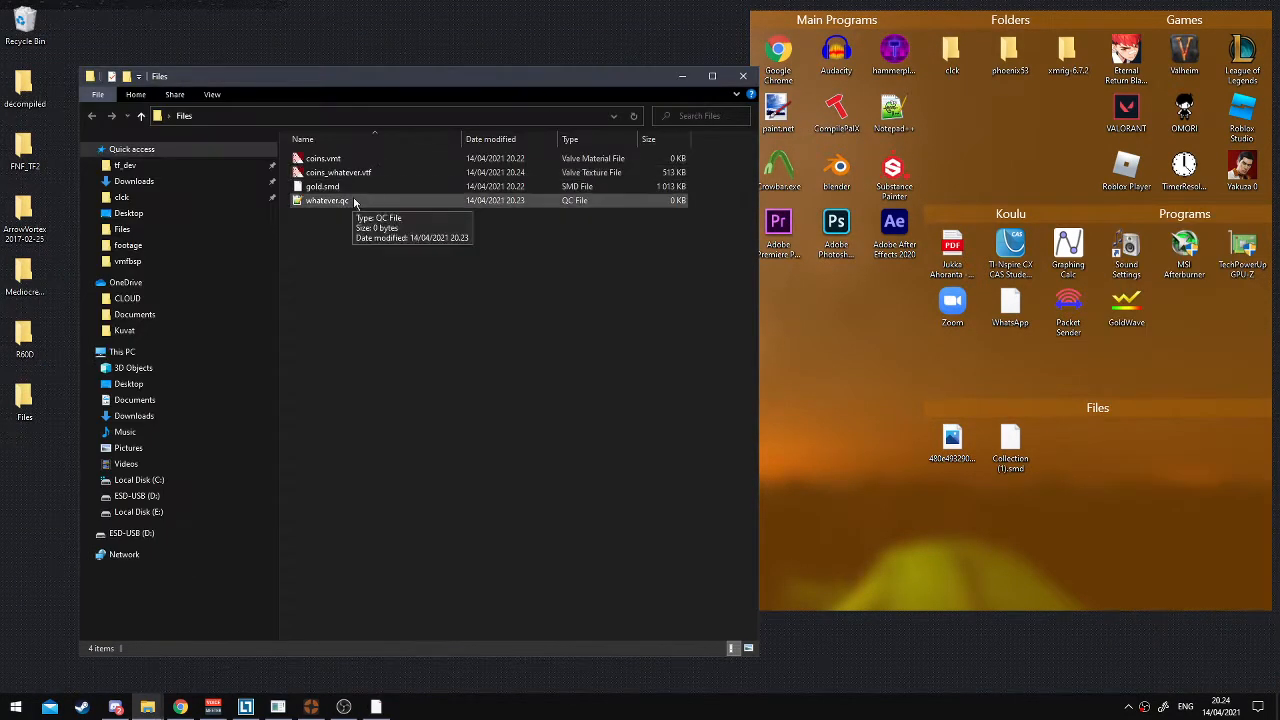
Open coins.vmt from the Files folder for editing in Notepad++
{"action": "right_click", "coordinate": [371, 162]}
{"action": "left_click", "coordinate": [246, 277]}
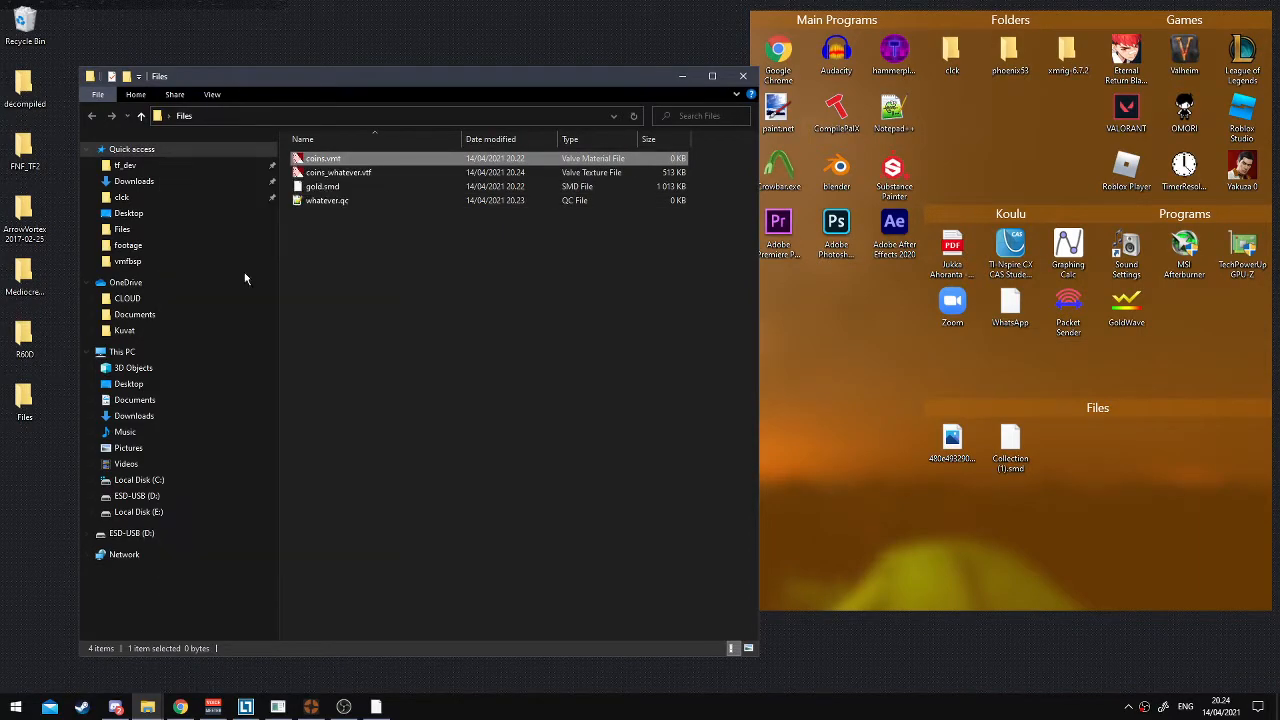
{"action": "left_click", "coordinate": [1267, 8]}
{"action": "right_click", "coordinate": [352, 158]}
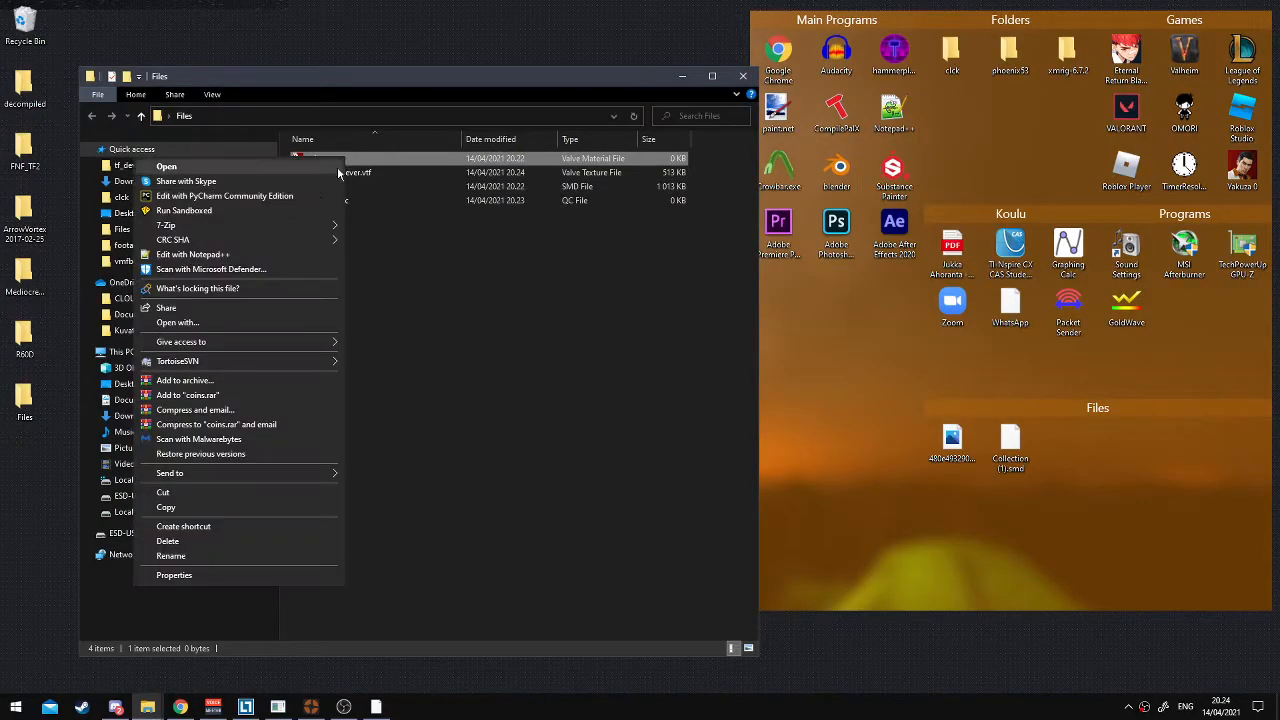
{"action": "left_click", "coordinate": [220, 252]}
Switch to Chrome and copy the LightmappedGeneric example code from the Valve Developer Community Material page
{"action": "left_click", "coordinate": [180, 707]}
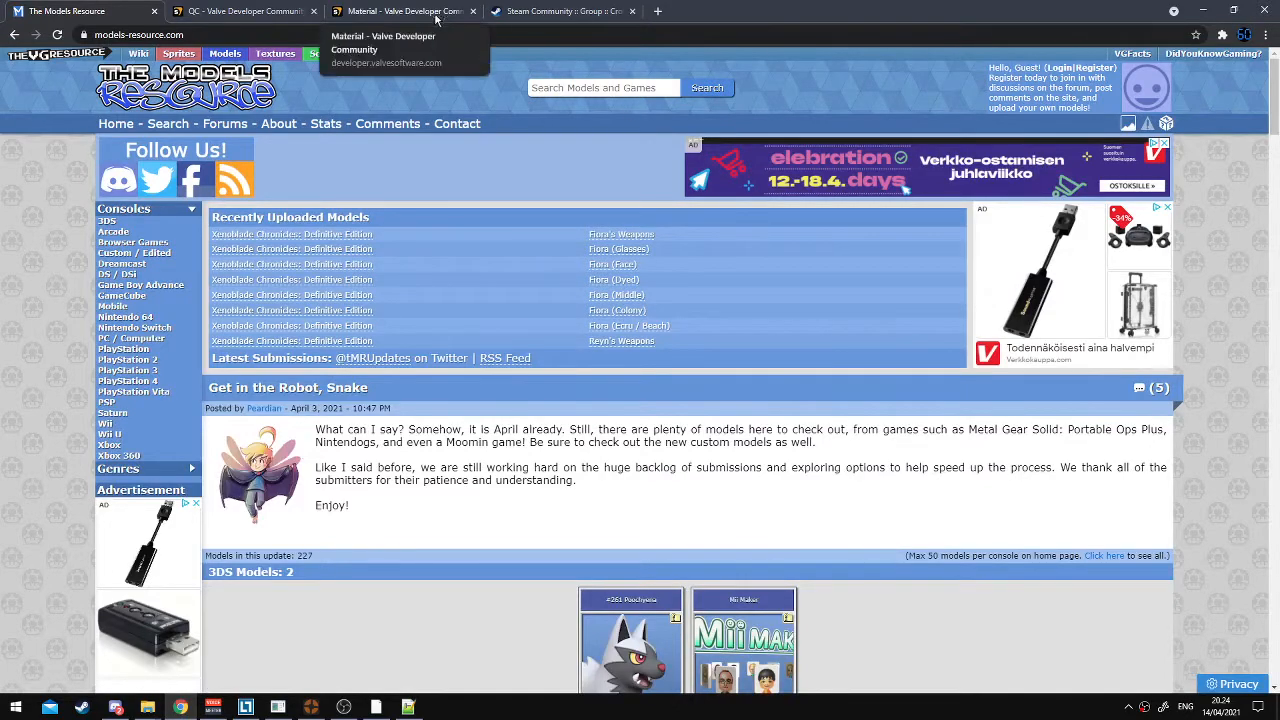
{"action": "left_click", "coordinate": [357, 11]}
{"action": "scroll", "coordinate": [365, 146], "scroll_direction": "up", "scroll_amount": 6}
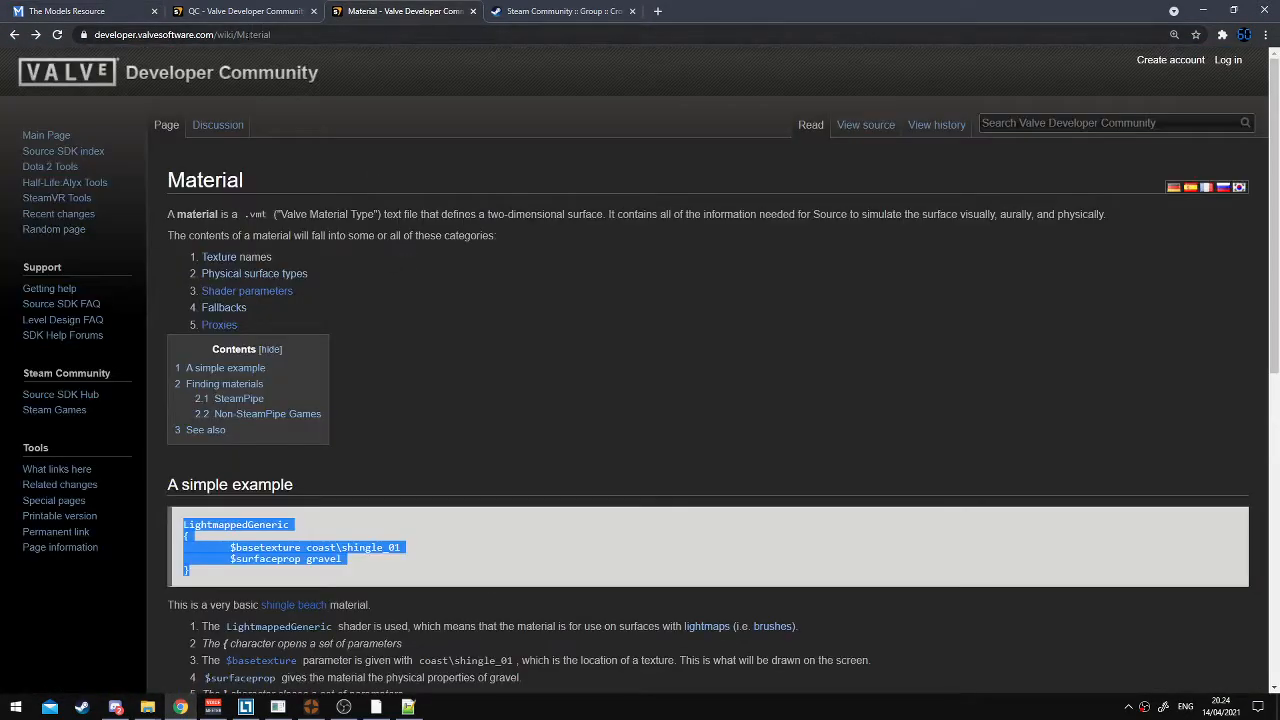
{"action": "left_click_drag", "start_coordinate": [288, 35], "coordinate": [6, 55]}
{"action": "left_click_drag", "start_coordinate": [344, 587], "coordinate": [147, 526]}
{"action": "key", "text": "ctrl+c"}
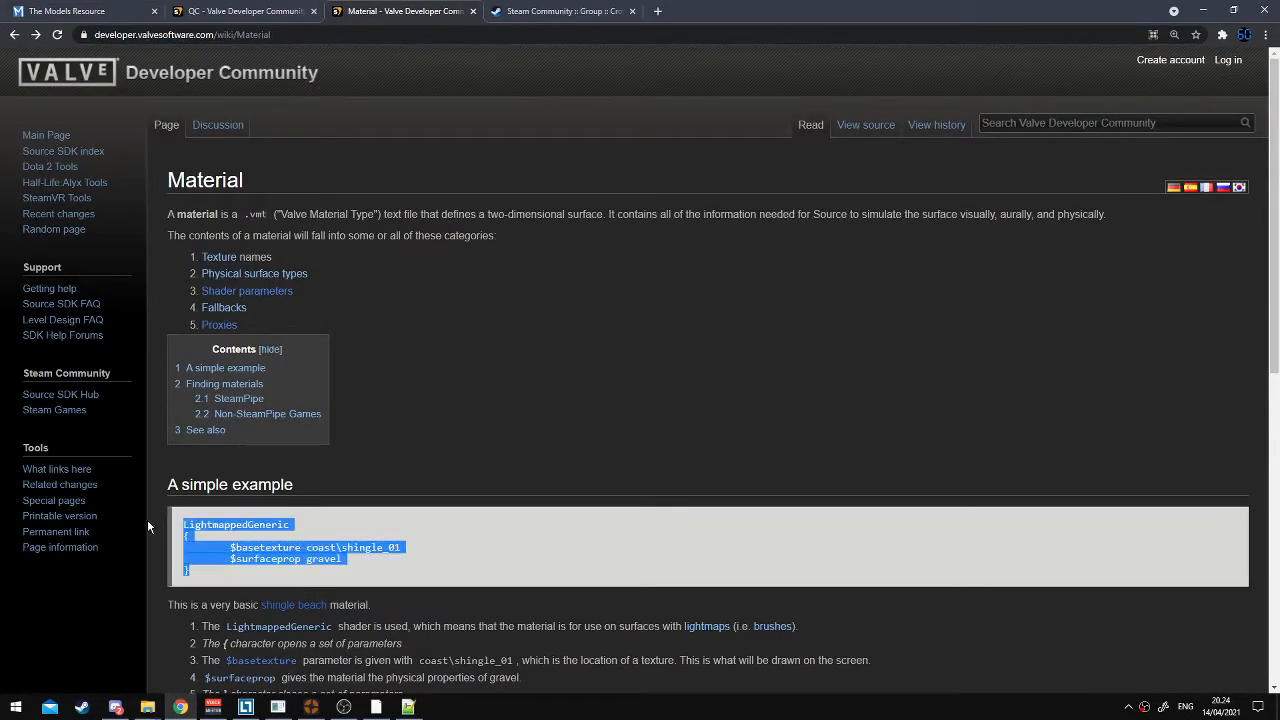
Paste the copied LightmappedGeneric example into coins.vmt in Notepad++ and move the editor window aside
{"action": "left_click", "coordinate": [408, 707]}
{"action": "key", "text": "ctrl+v"}
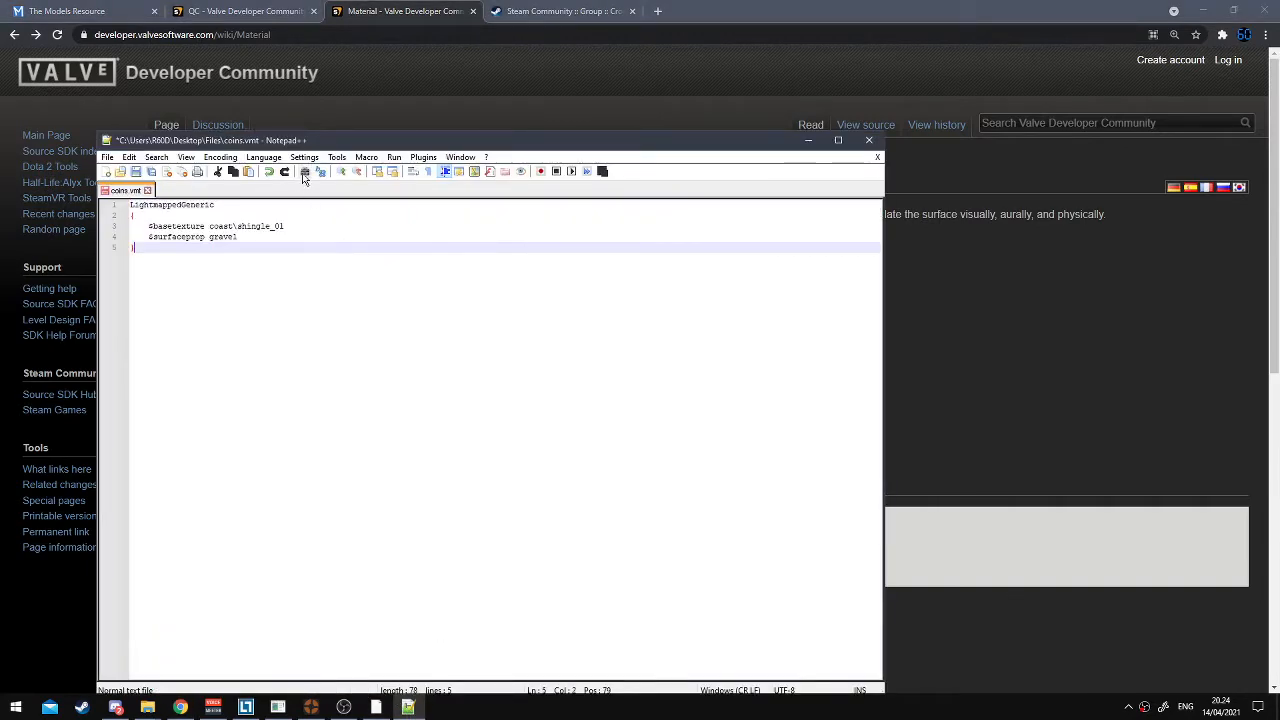
{"action": "left_click_drag", "start_coordinate": [670, 130], "coordinate": [670, 107]}
{"action": "left_click_drag", "start_coordinate": [462, 118], "coordinate": [706, 112]}
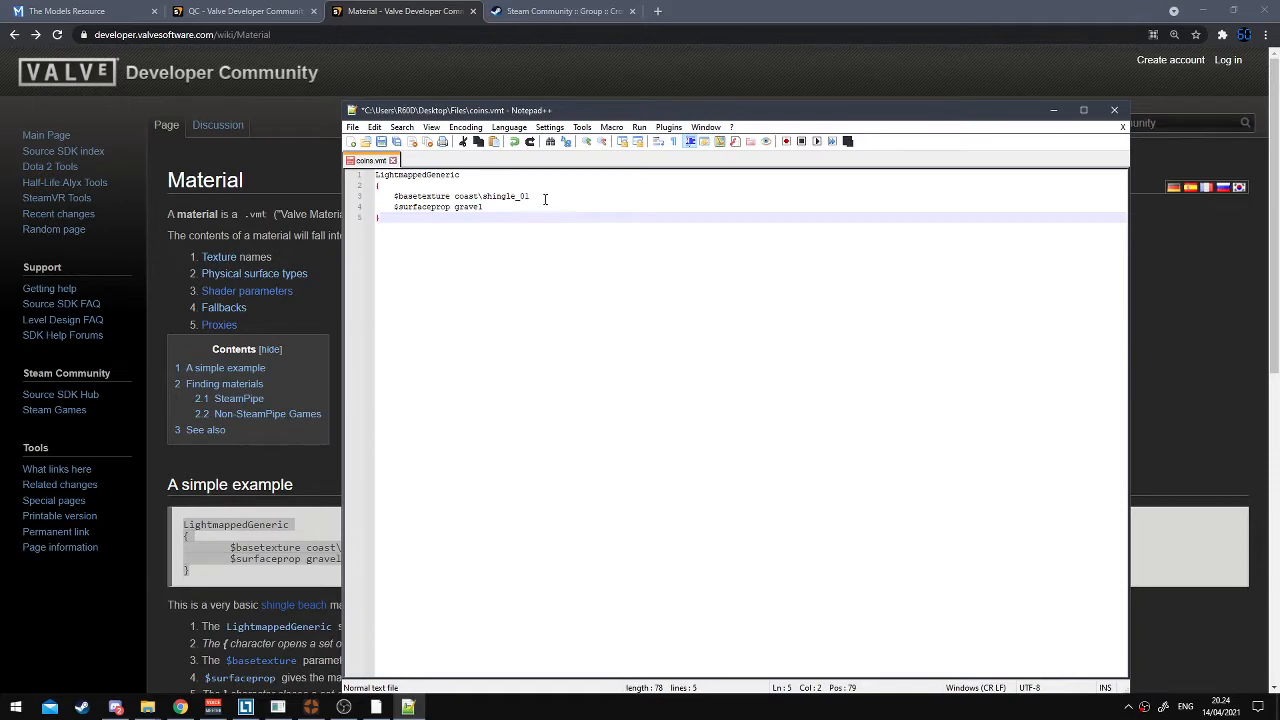
Copy the VTF file's name and replace shingle_01 in the $basetexture path with coins_whatever
{"action": "left_click", "coordinate": [1203, 10]}
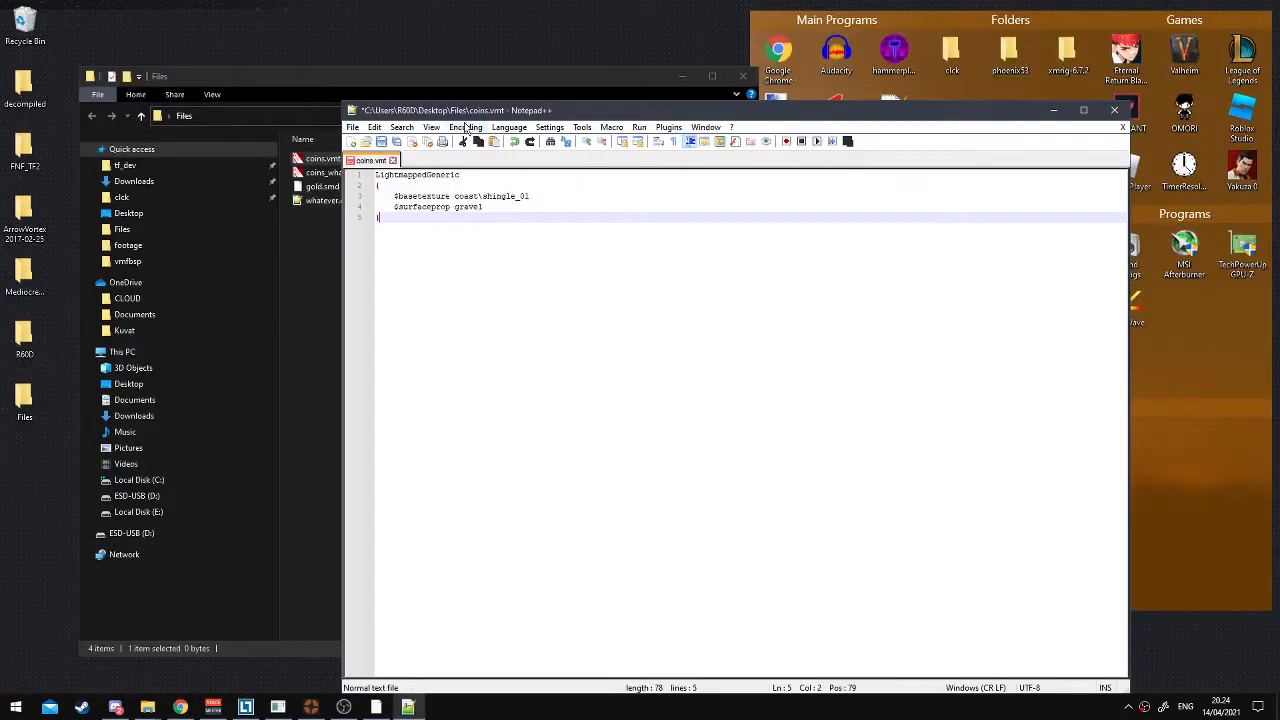
{"action": "left_click_drag", "start_coordinate": [468, 111], "coordinate": [605, 106]}
{"action": "left_click", "coordinate": [364, 176]}
{"action": "right_click", "coordinate": [364, 176]}
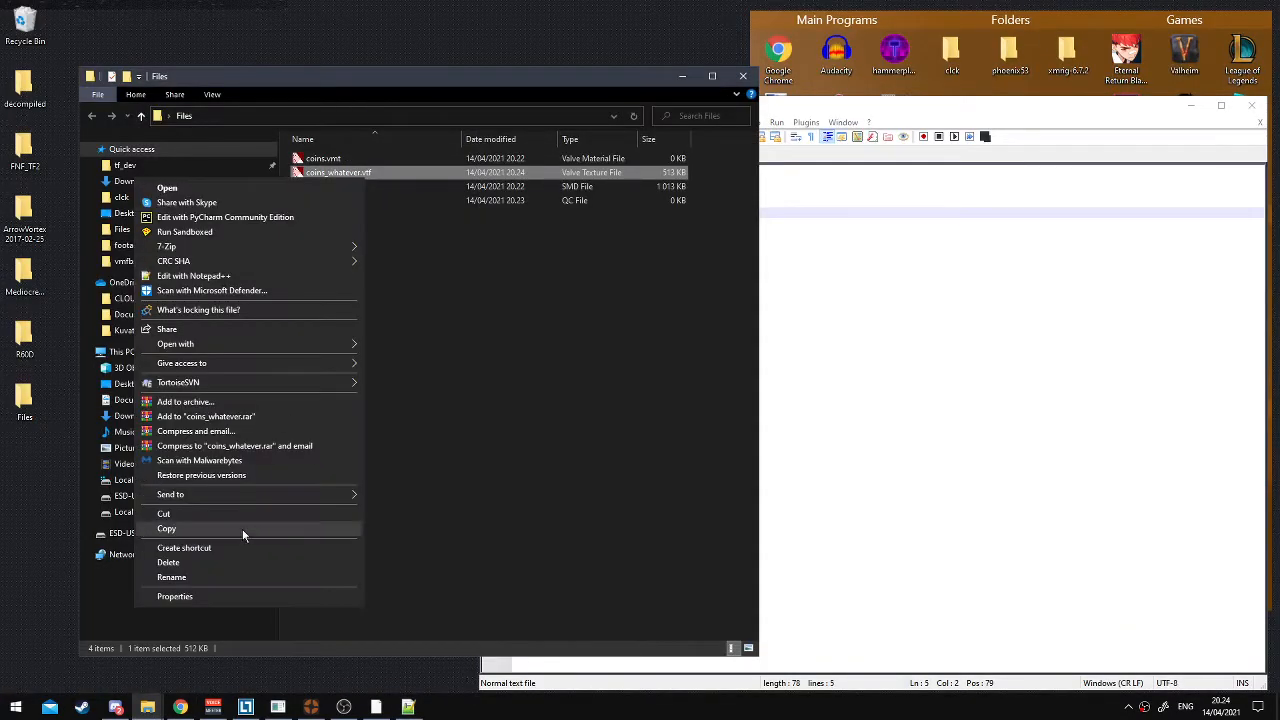
{"action": "left_click", "coordinate": [219, 580]}
{"action": "key", "text": "ctrl+c"}
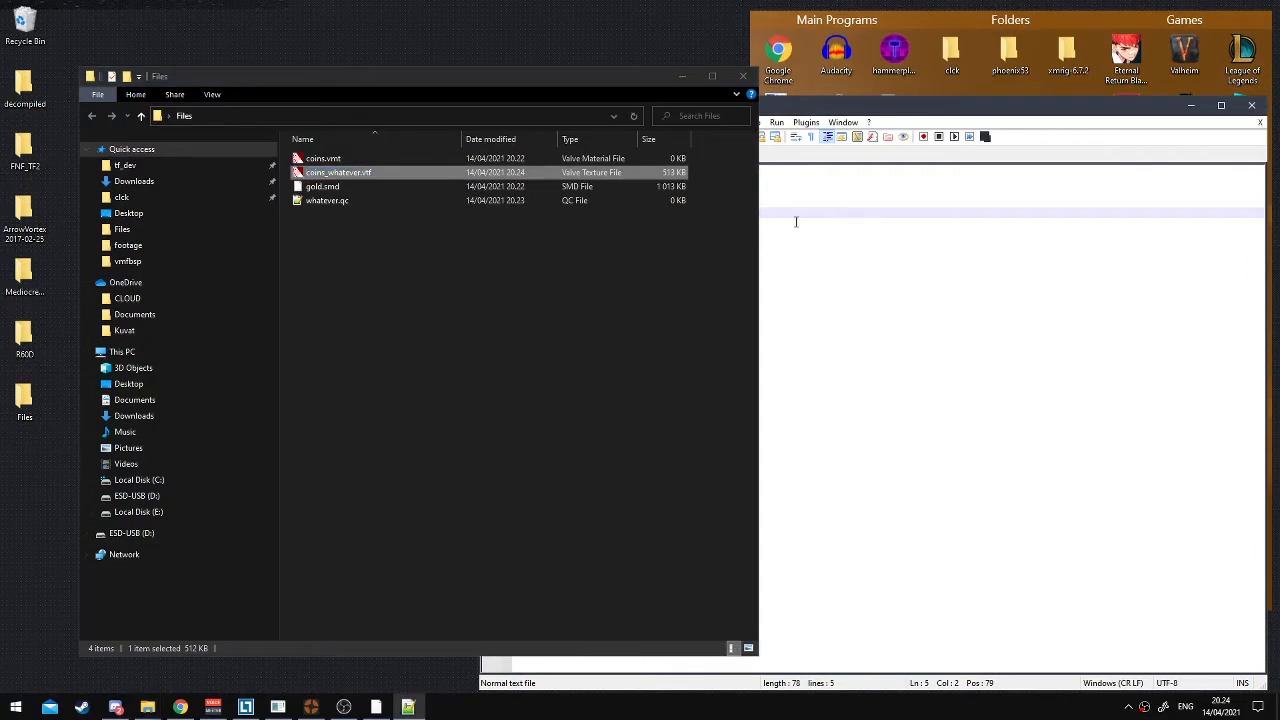
{"action": "left_click_drag", "start_coordinate": [828, 107], "coordinate": [945, 103]}
{"action": "left_click_drag", "start_coordinate": [961, 186], "coordinate": [1010, 186]}
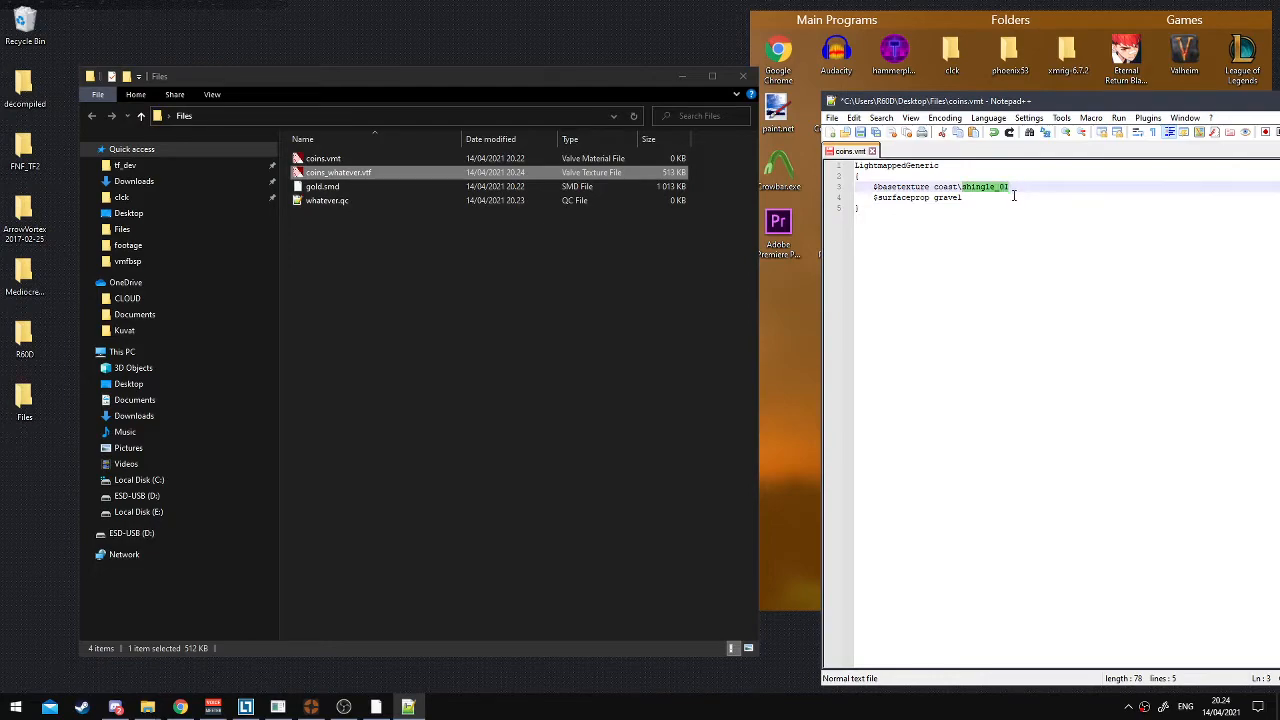
{"action": "key", "text": "ctrl+v"}
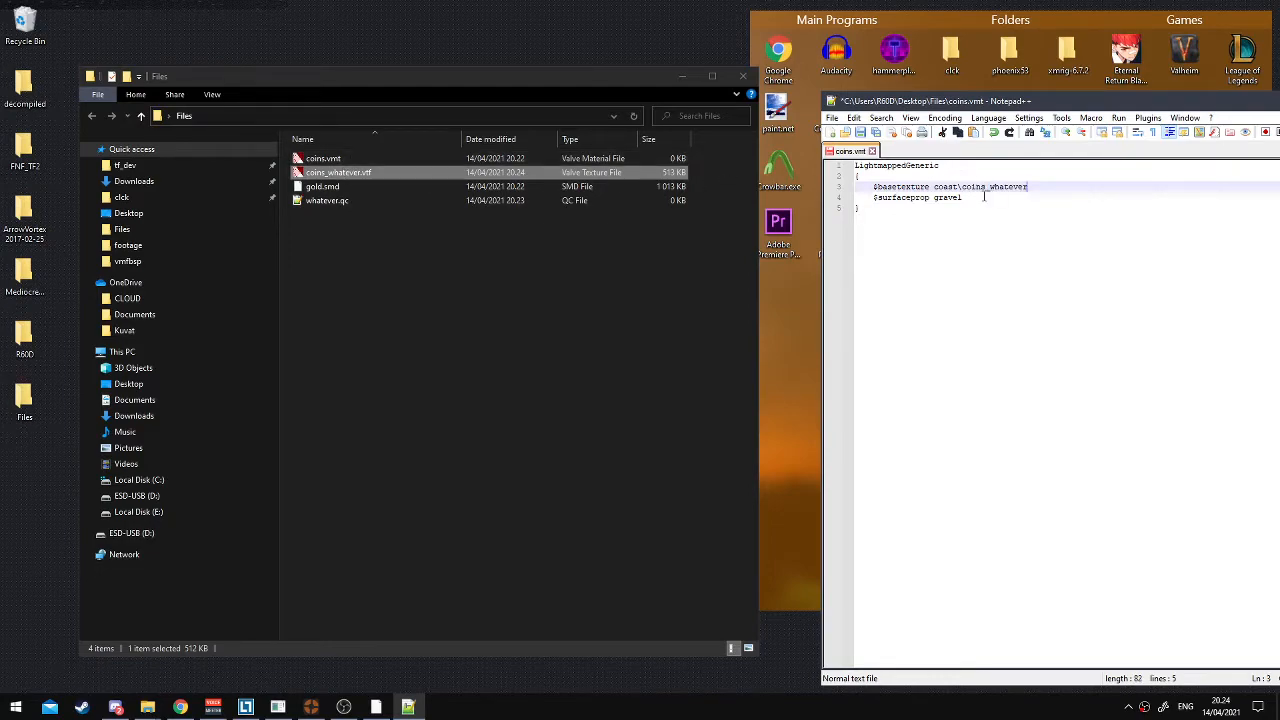
Select the coast\ part of the $basetexture path and open the models folder inside tf_dev's materials folder in File Explorer
{"action": "left_click_drag", "start_coordinate": [961, 186], "coordinate": [935, 188]}
{"action": "left_click", "coordinate": [147, 707]}
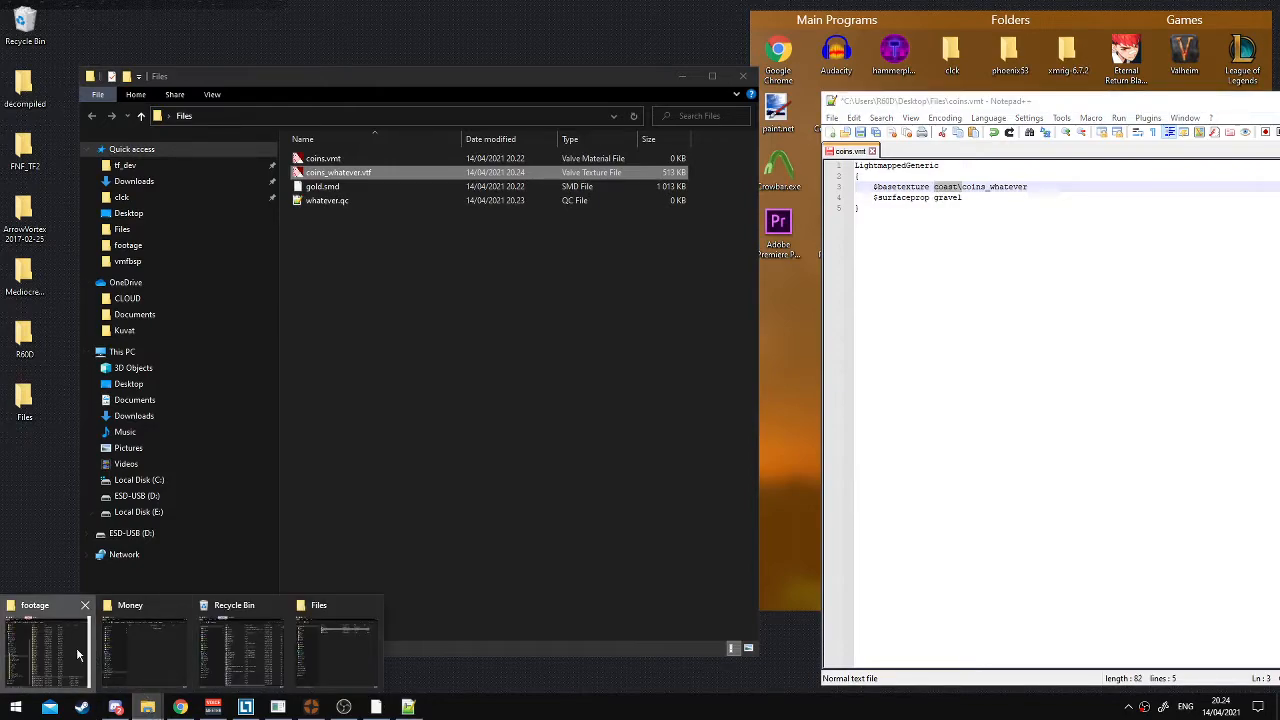
{"action": "left_click", "coordinate": [78, 655]}
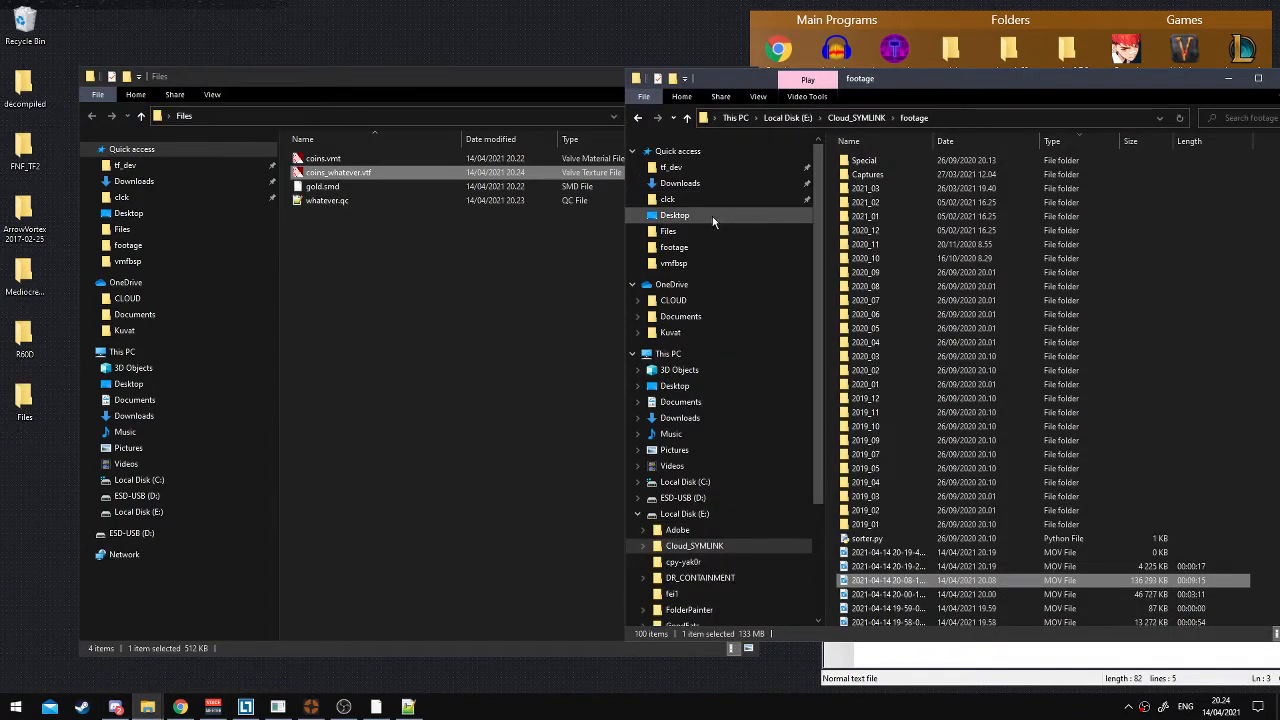
{"action": "left_click", "coordinate": [670, 167]}
{"action": "left_click_drag", "start_coordinate": [860, 79], "coordinate": [238, 132]}
{"action": "double_click", "coordinate": [280, 257]}
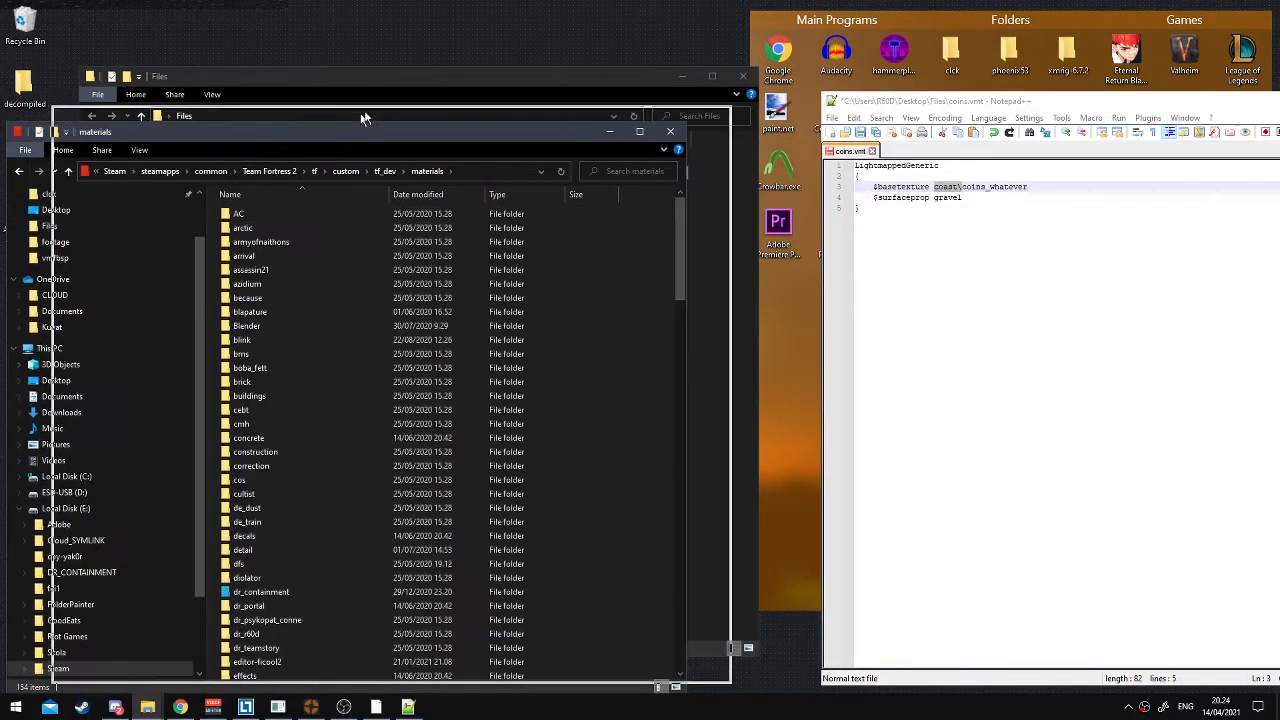
{"action": "scroll", "coordinate": [480, 380], "scroll_direction": "down", "scroll_amount": 20}
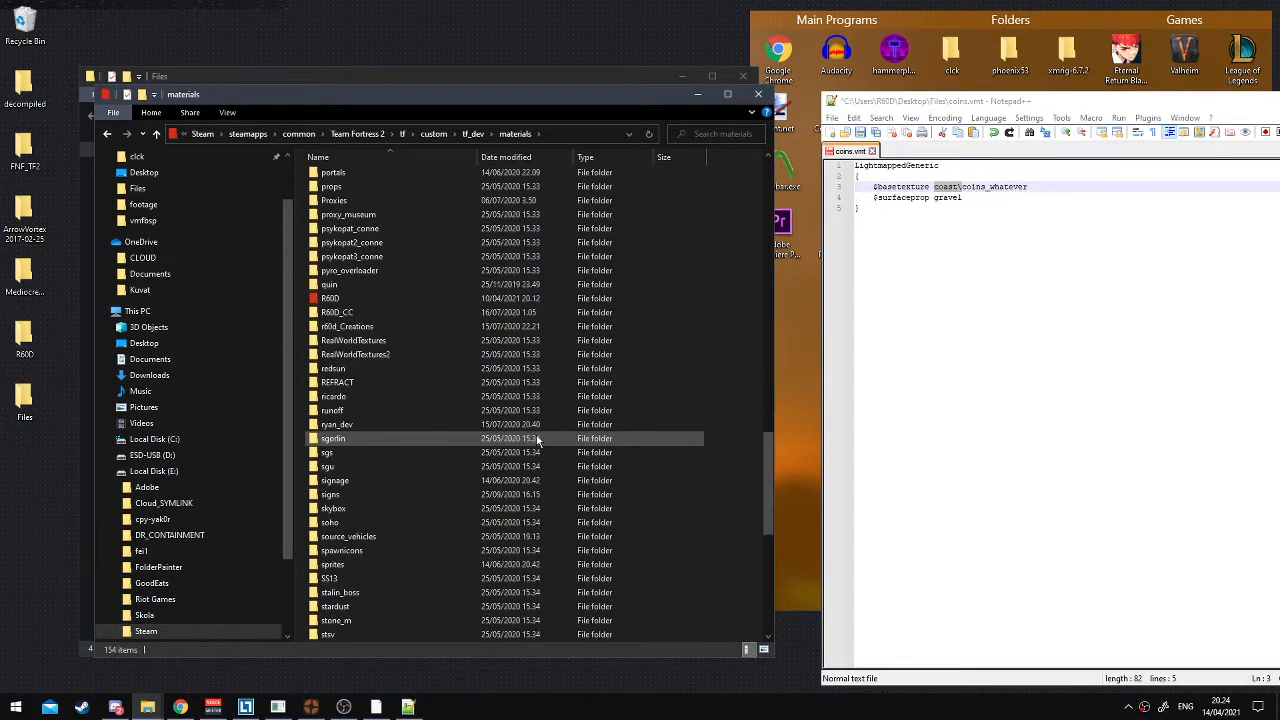
{"action": "scroll", "coordinate": [376, 322], "scroll_direction": "up", "scroll_amount": 10}
{"action": "double_click", "coordinate": [368, 301]}
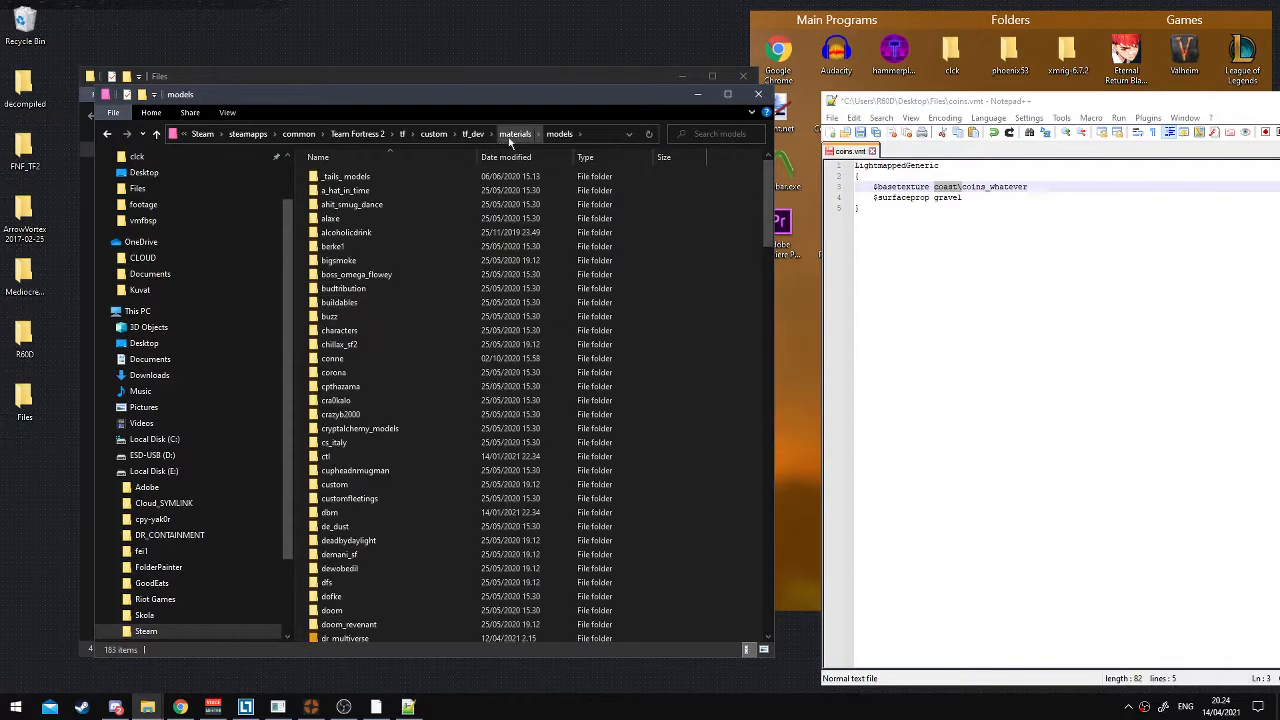
Create a new folder named my_gold in the materials\models folder
{"action": "right_click", "coordinate": [561, 402]}
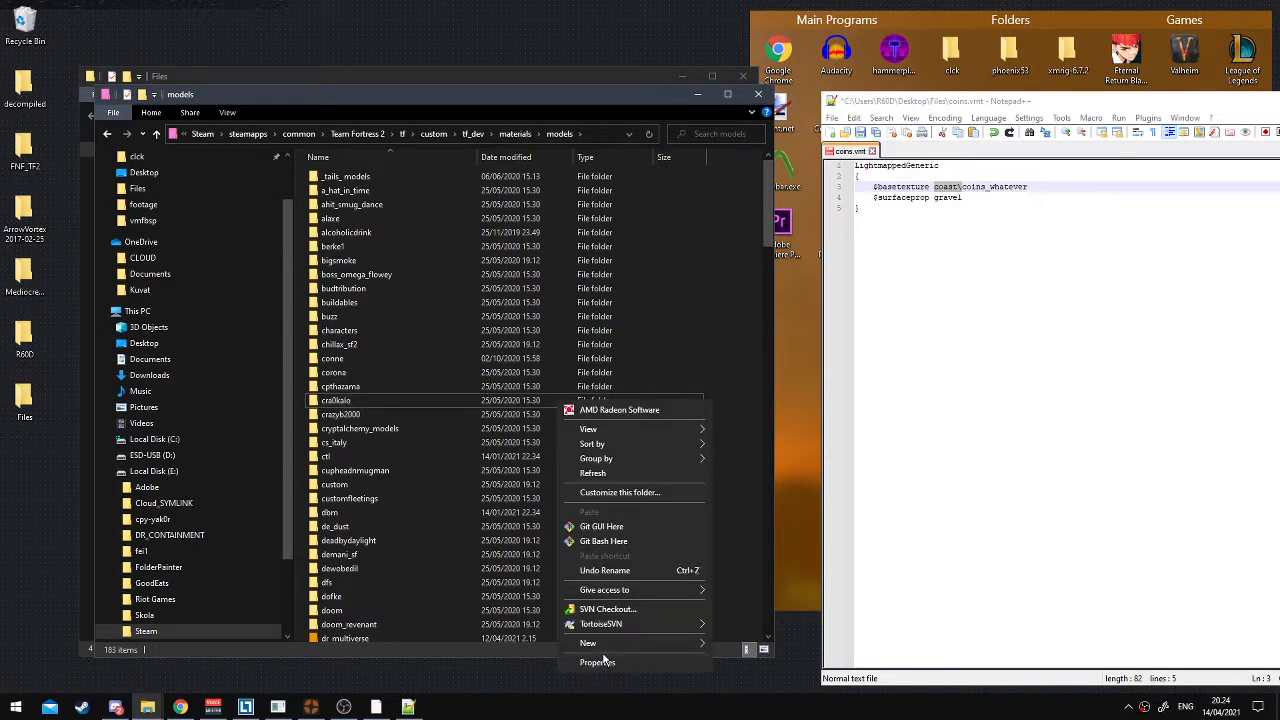
{"action": "mouse_move", "coordinate": [588, 643]}
{"action": "left_click", "coordinate": [743, 444]}
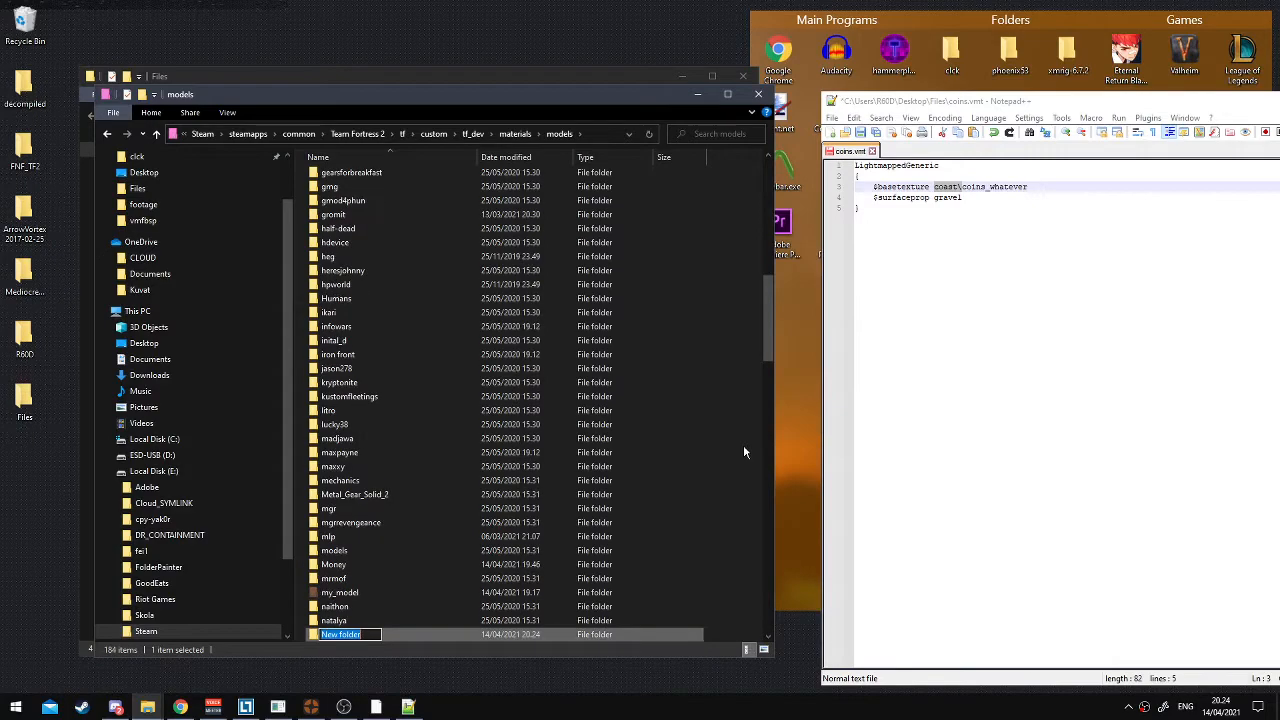
{"action": "type", "text": "my_gold"}
{"action": "key", "text": "Return"}
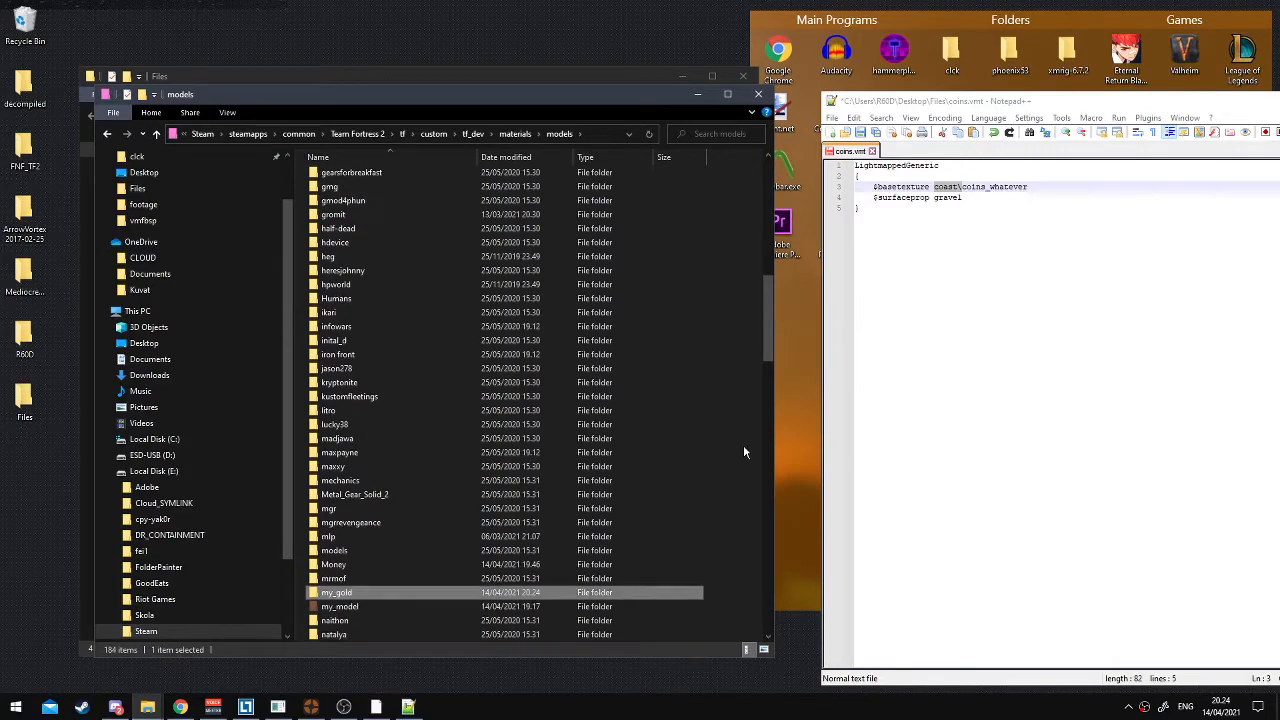
Open the new my_gold folder and replace the coast folder in coins.vmt's $basetexture path with models\mygold
{"action": "double_click", "coordinate": [453, 595]}
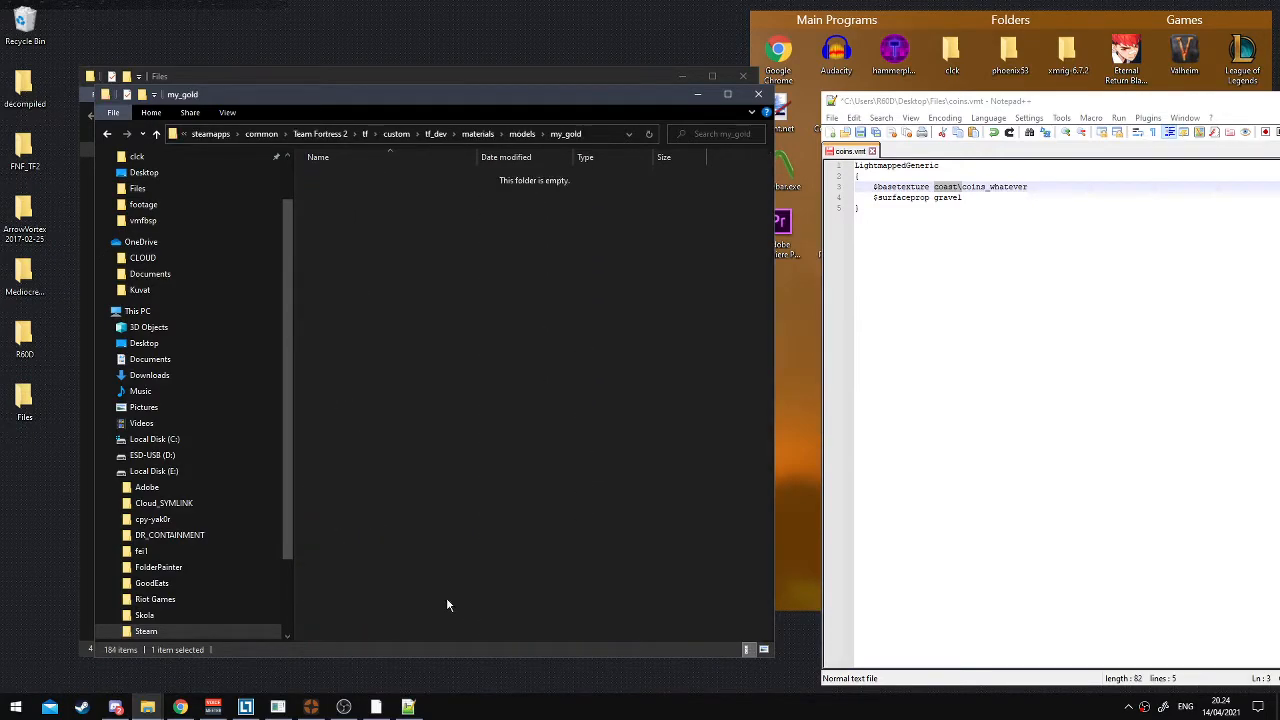
{"action": "left_click", "coordinate": [967, 202]}
{"action": "left_click_drag", "start_coordinate": [960, 187], "coordinate": [934, 187]}
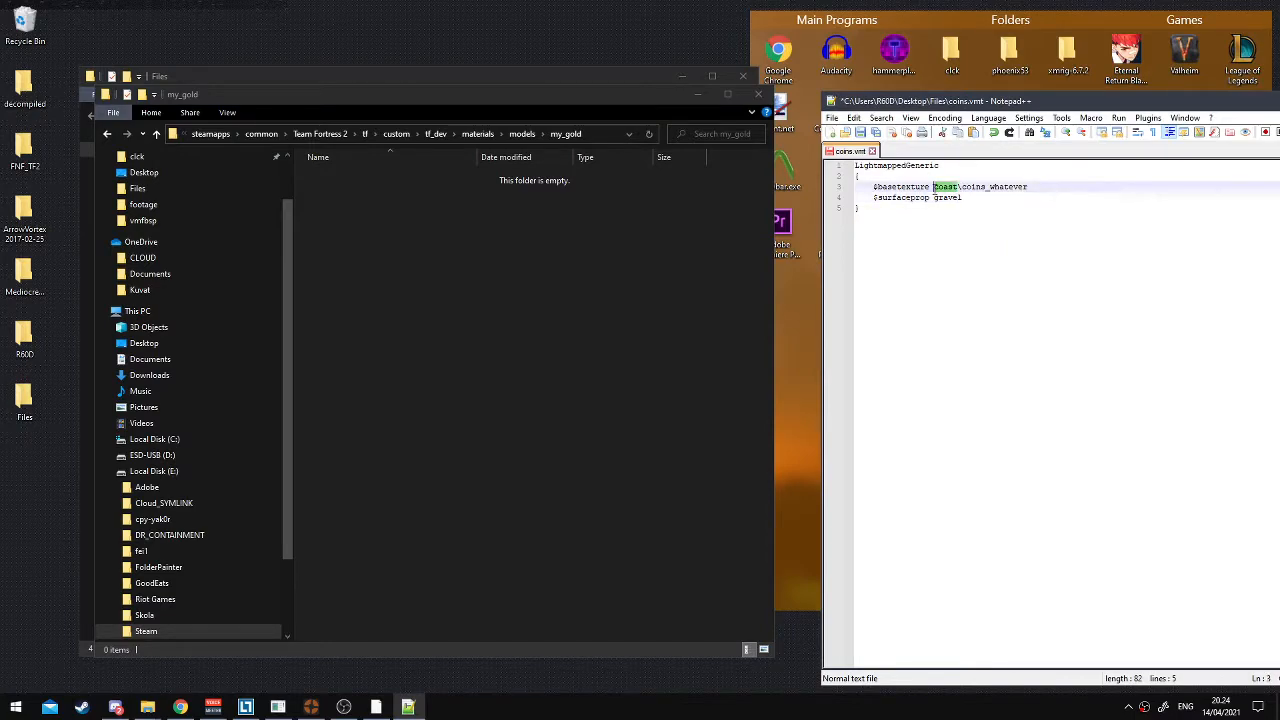
{"action": "type", "text": "models/m"}
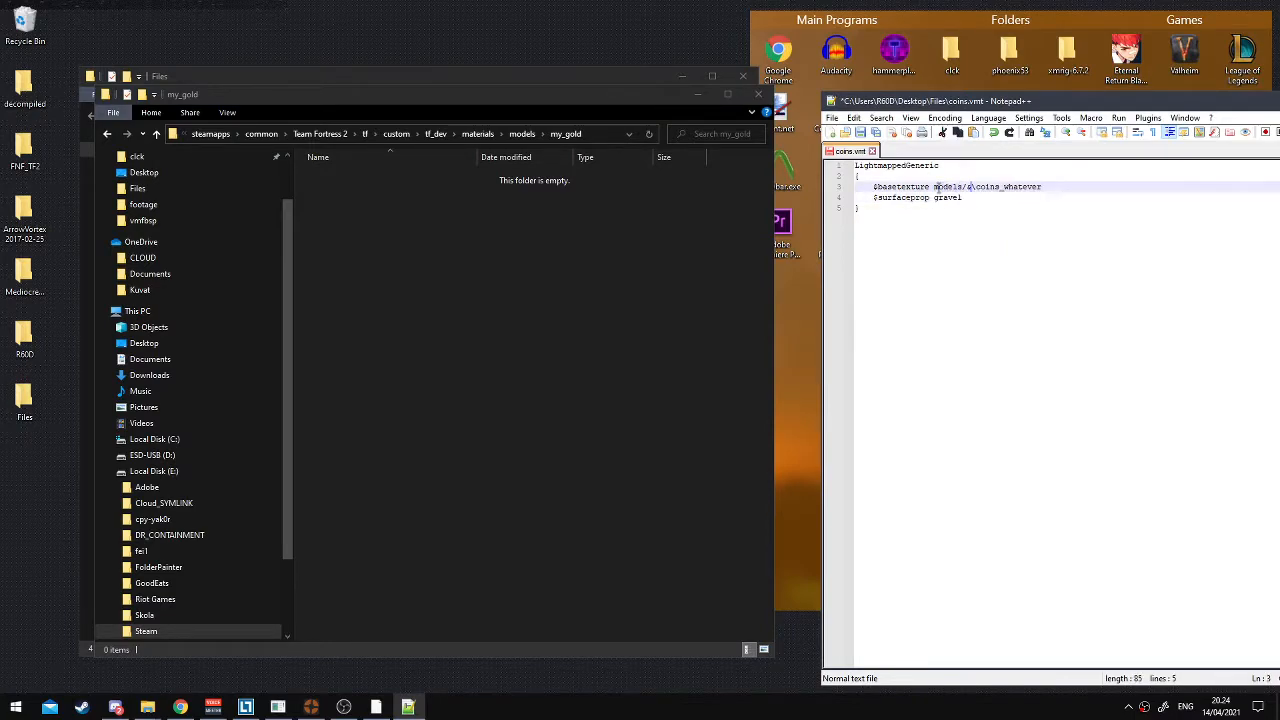
{"action": "type", "text": "ygold"}
{"action": "left_click_drag", "start_coordinate": [1071, 186], "coordinate": [926, 186]}
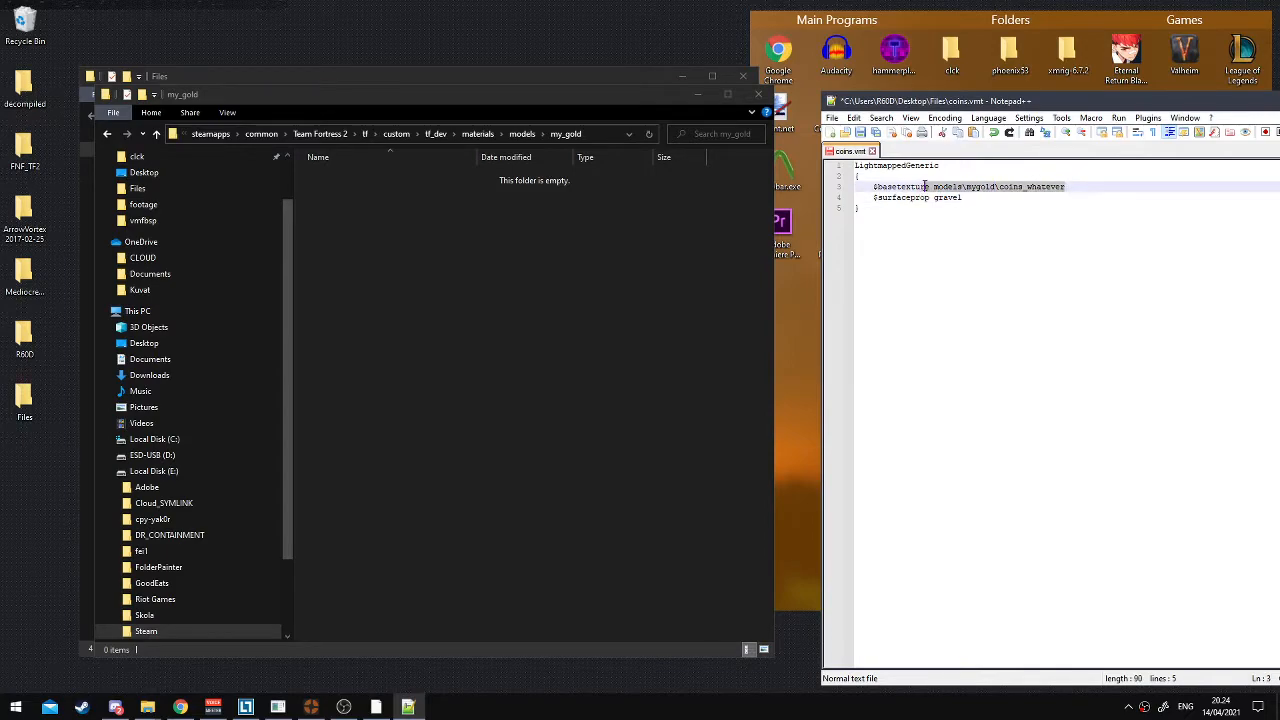
{"action": "left_click", "coordinate": [1075, 191]}
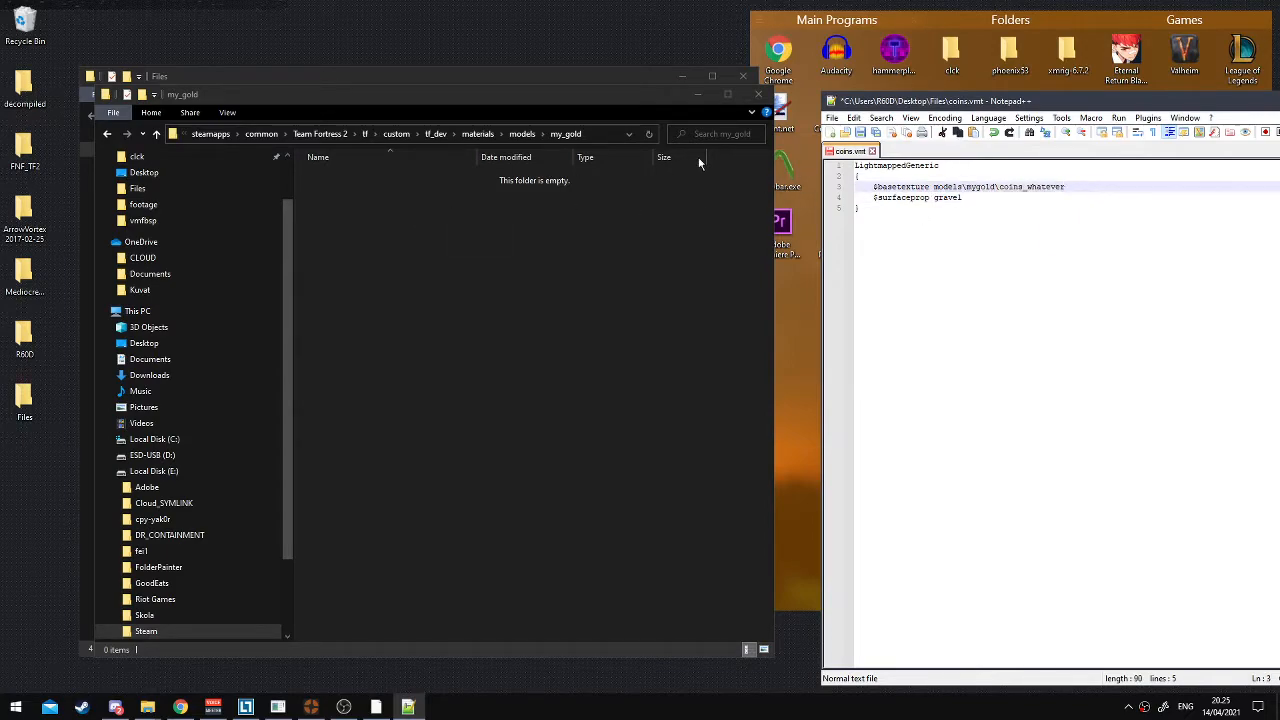
Save coins.vmt and copy coins.vmt and coins_whatever.vtf from the Files folder into the my_gold materials folder
{"action": "left_click_drag", "start_coordinate": [526, 92], "coordinate": [802, 110]}
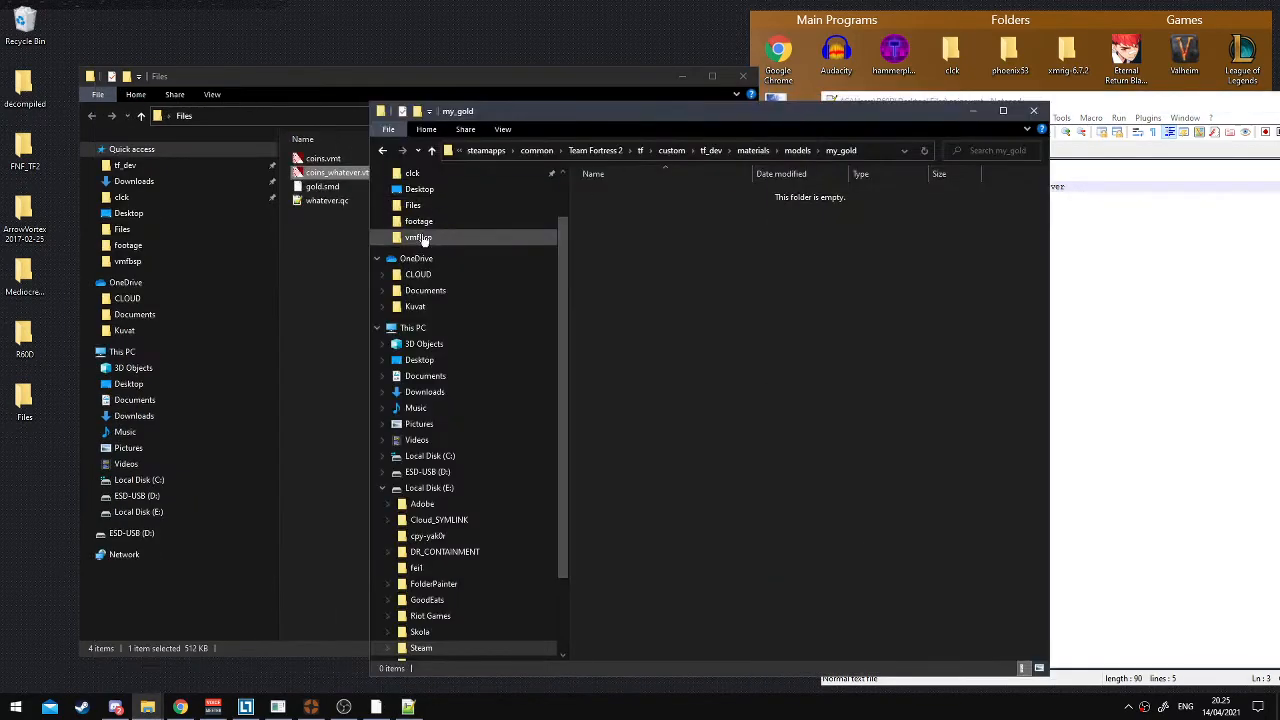
{"action": "left_click", "coordinate": [1156, 209]}
{"action": "left_click", "coordinate": [338, 172]}
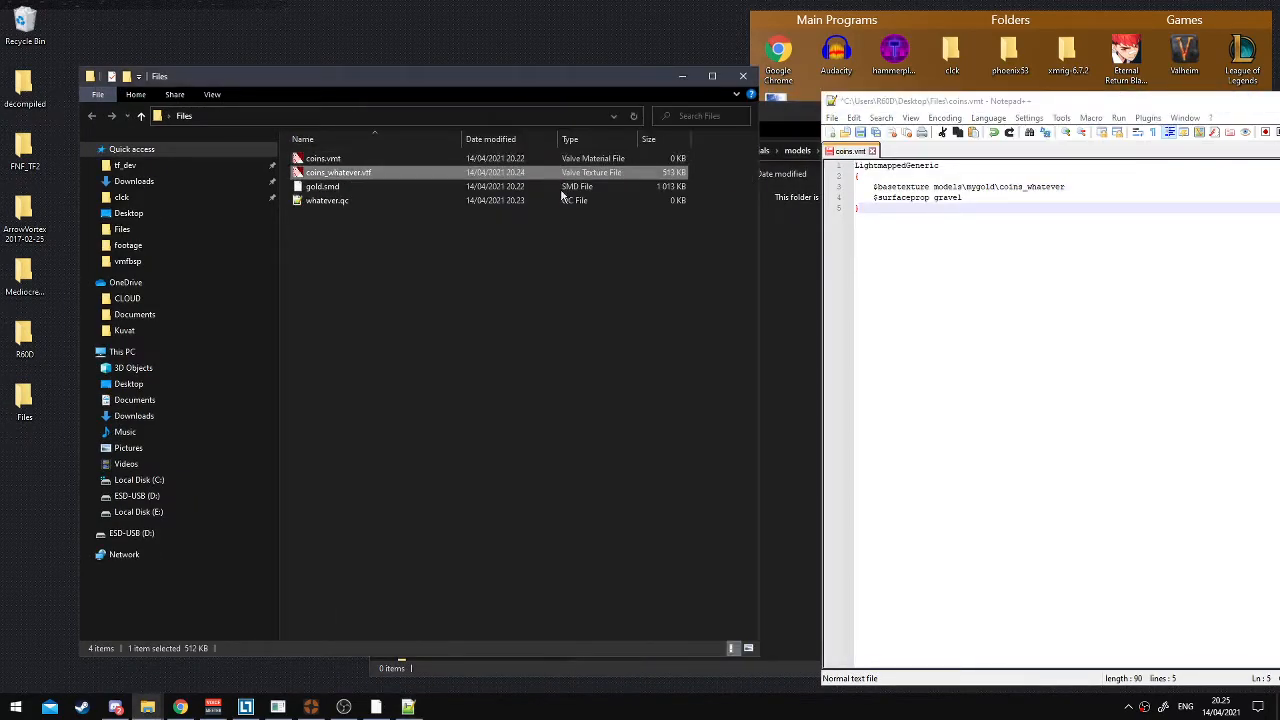
{"action": "left_click", "coordinate": [1026, 246]}
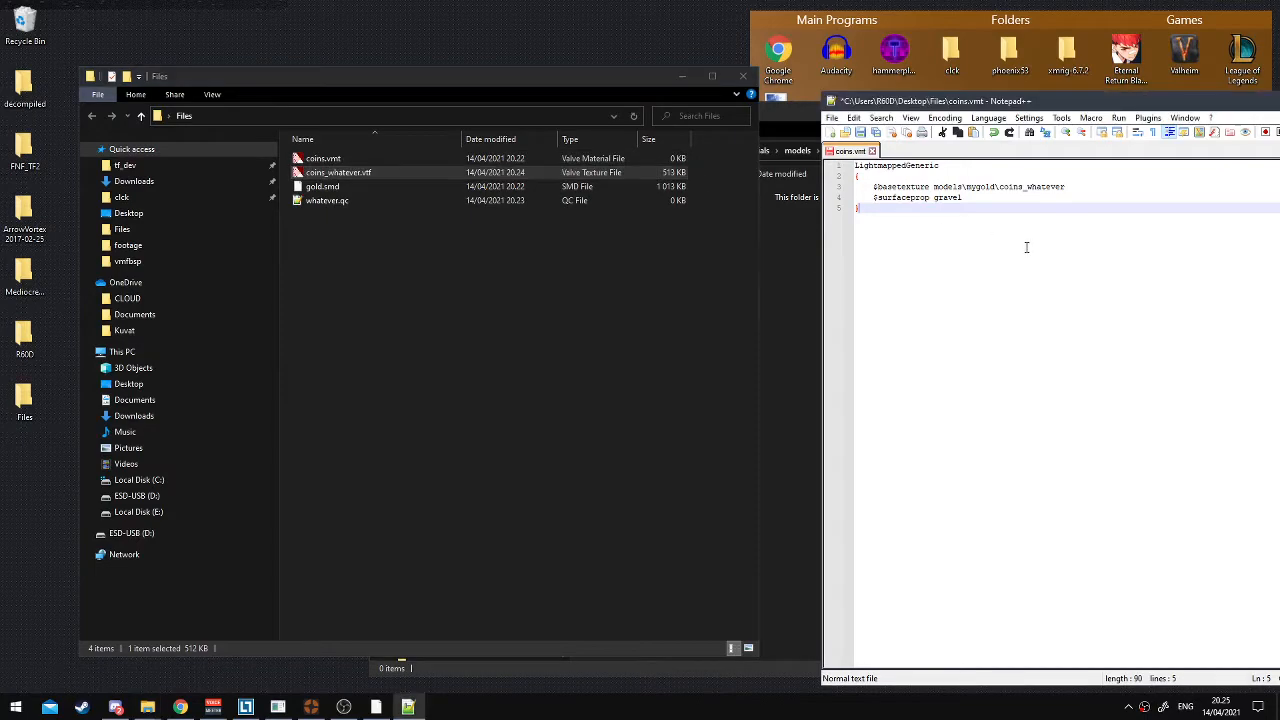
{"action": "left_click_drag", "start_coordinate": [707, 185], "coordinate": [785, 350]}
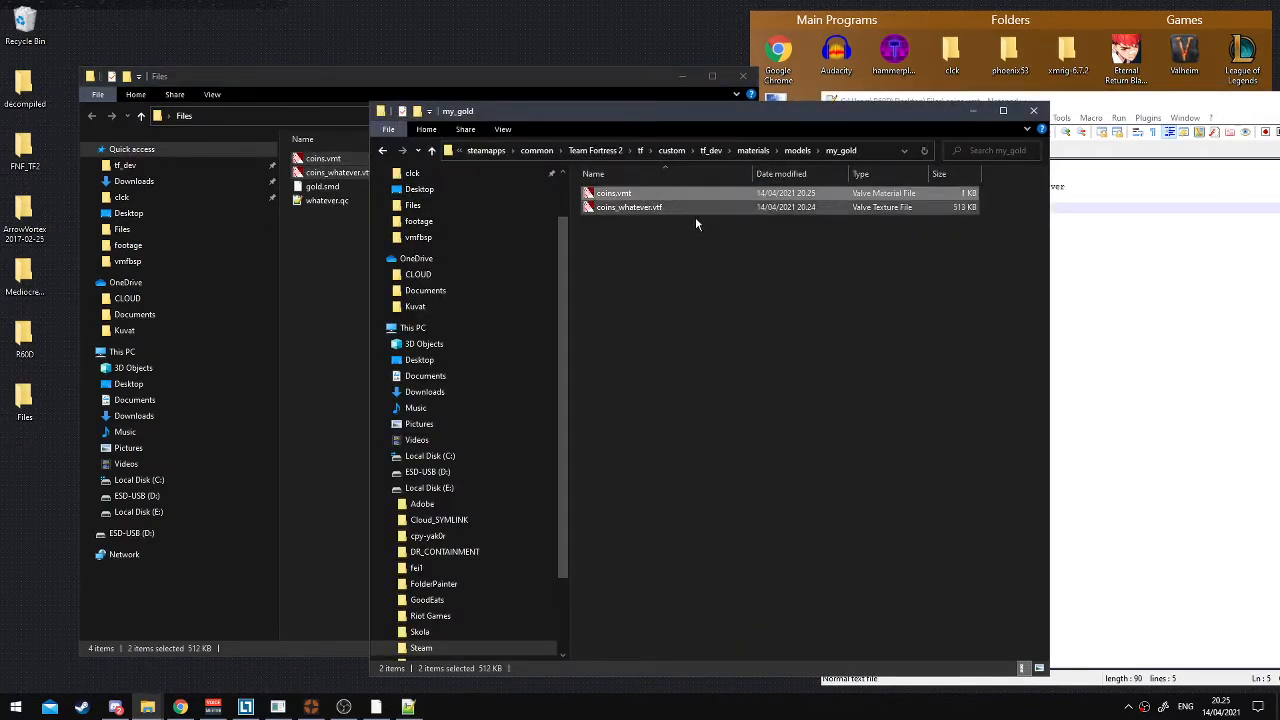
{"action": "left_click", "coordinate": [703, 265]}
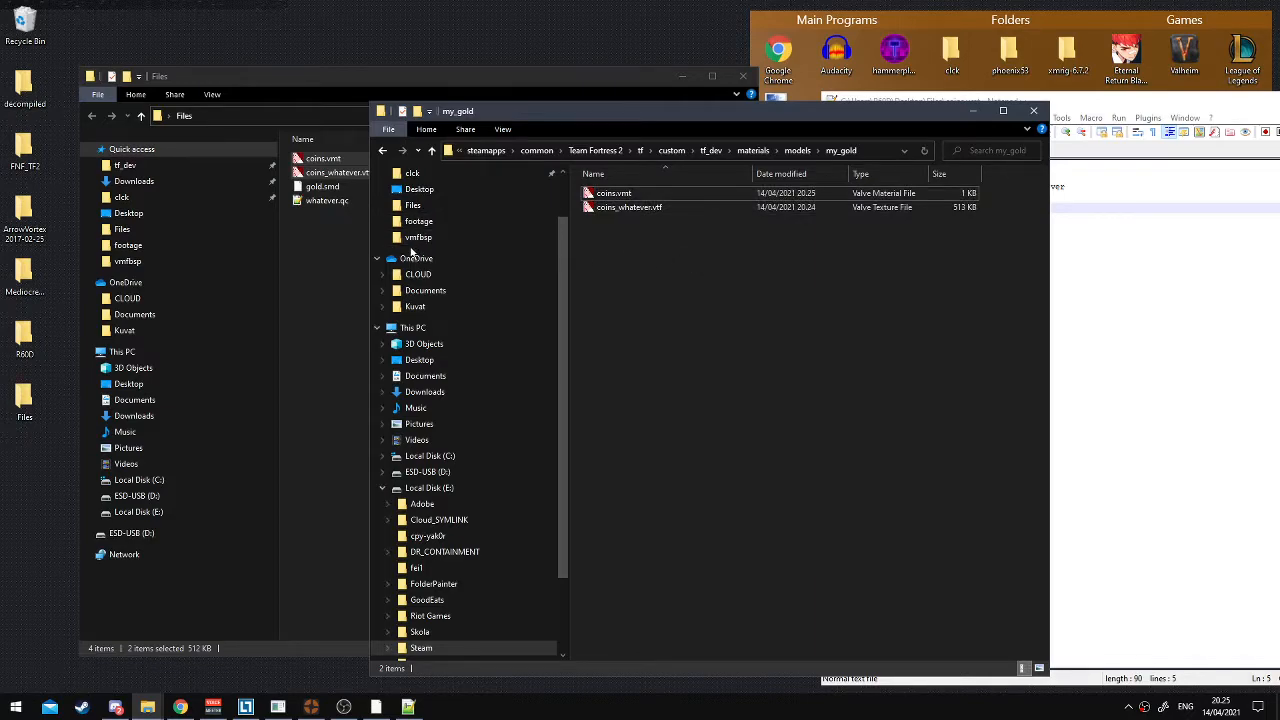
Open whatever.qc in Notepad++ and paste in the example QC script copied from the Valve Developer Community QC page in Chrome
{"action": "double_click", "coordinate": [318, 202]}
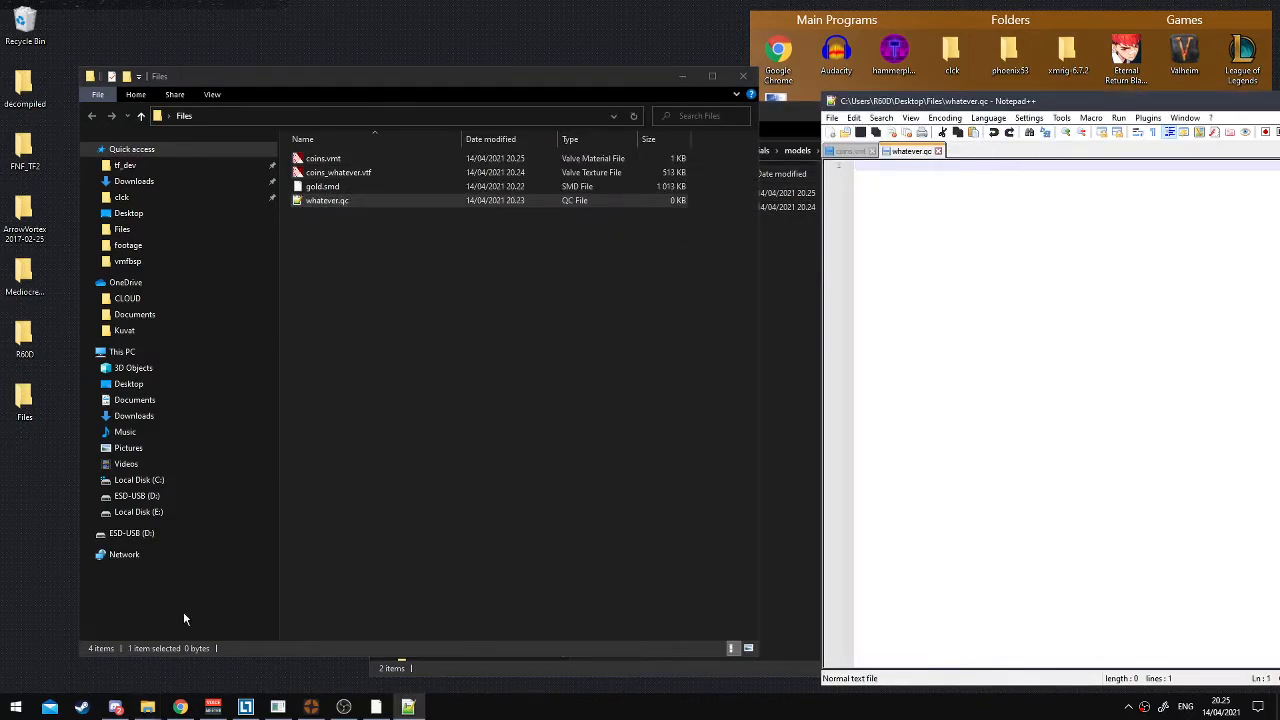
{"action": "left_click", "coordinate": [181, 706]}
{"action": "left_click", "coordinate": [255, 12]}
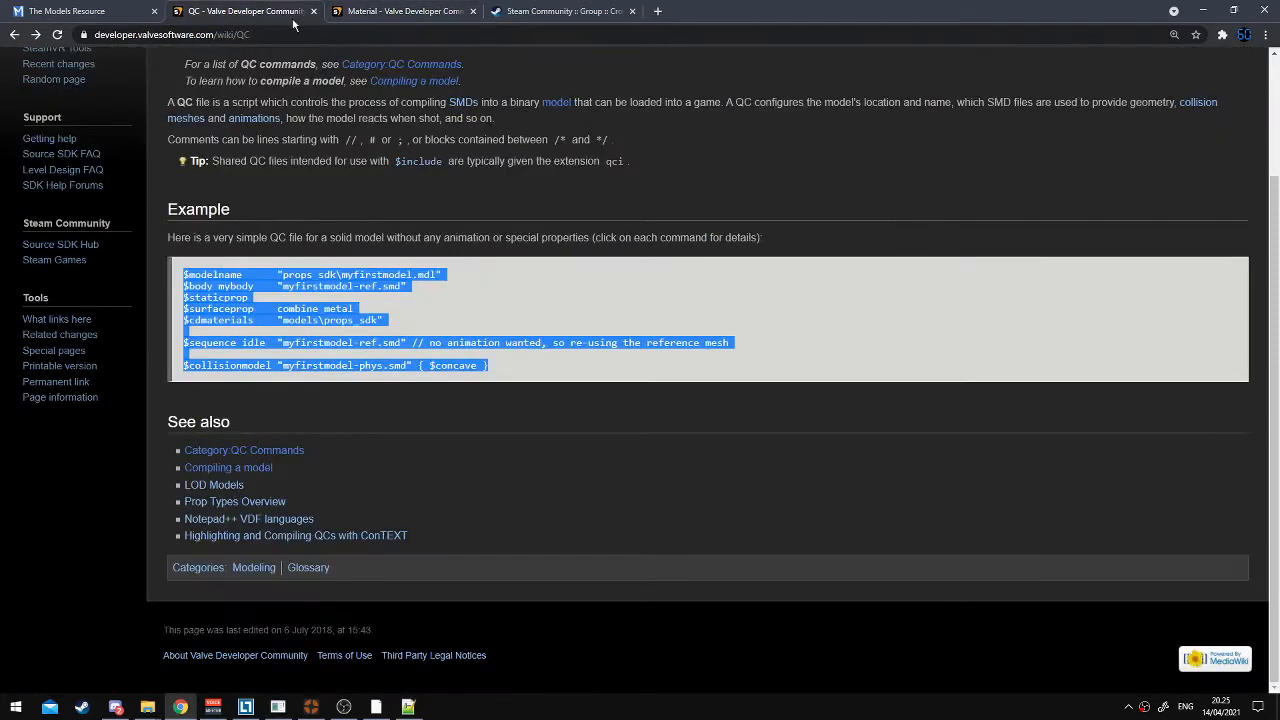
{"action": "left_click_drag", "start_coordinate": [490, 366], "coordinate": [184, 268]}
{"action": "key", "text": "ctrl+c"}
{"action": "left_click", "coordinate": [408, 706]}
{"action": "key", "text": "ctrl+v"}
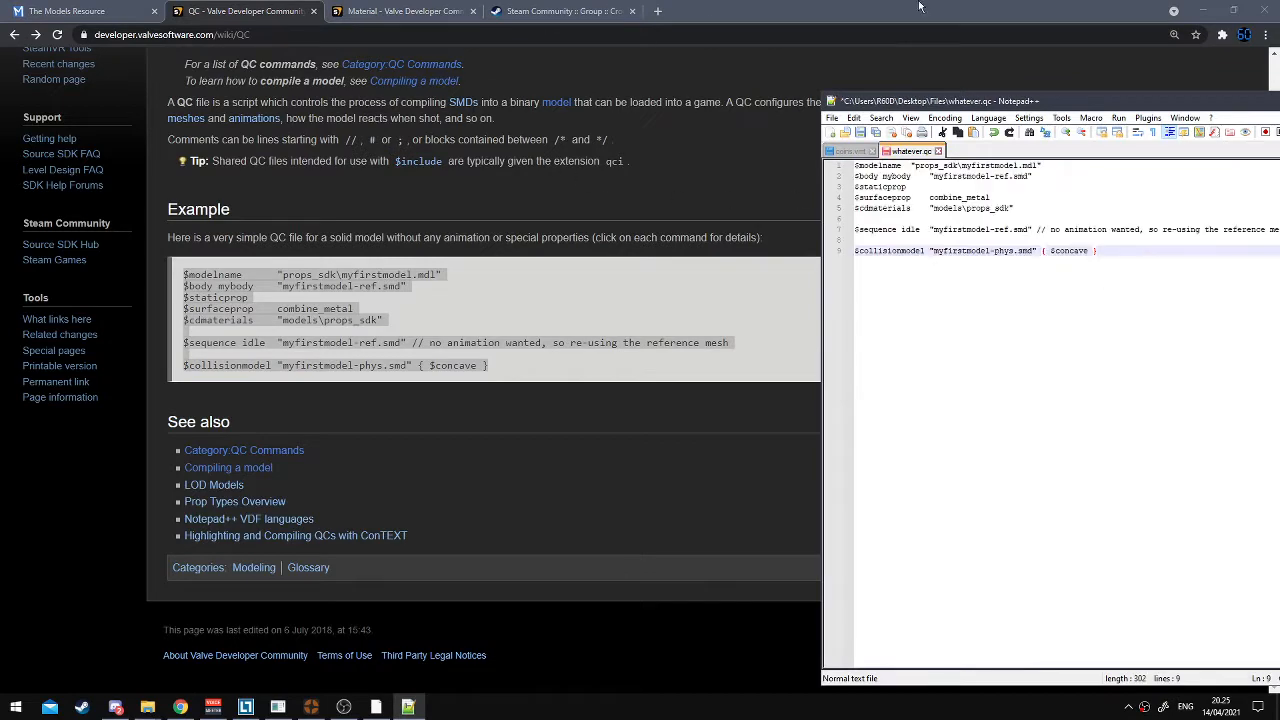
Minimize the browser, look up the SMD file's name in the Files folder and set the $body mesh in whatever.qc to gold.smd
{"action": "left_click", "coordinate": [1203, 10]}
{"action": "left_click", "coordinate": [378, 173]}
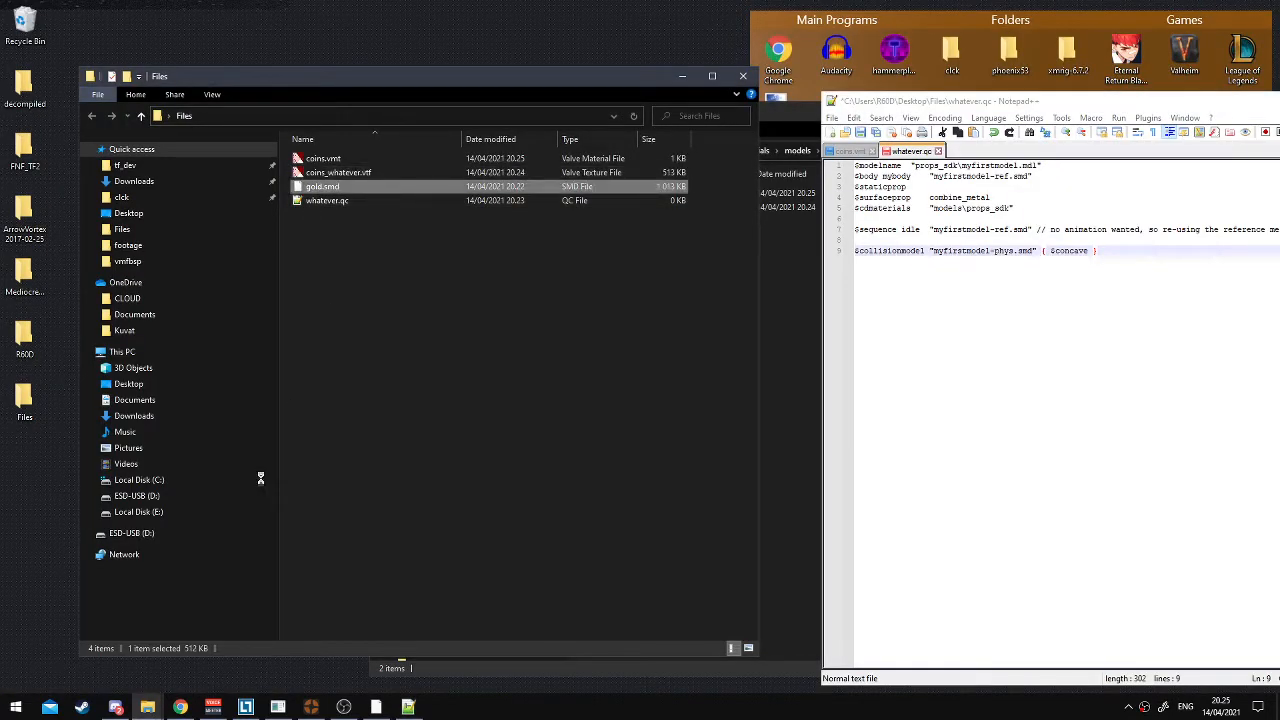
{"action": "right_click", "coordinate": [372, 187]}
{"action": "left_click", "coordinate": [250, 585]}
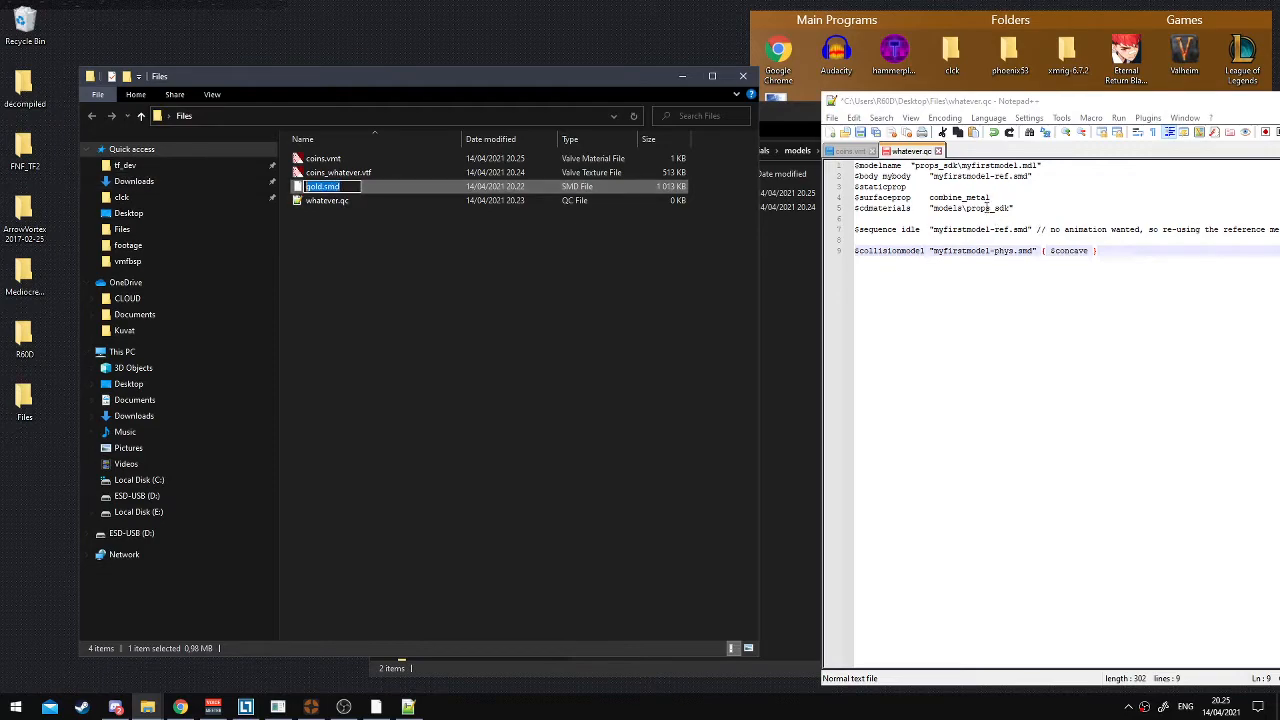
{"action": "left_click_drag", "start_coordinate": [1012, 177], "coordinate": [936, 177]}
{"action": "key", "text": "ctrl+v"}
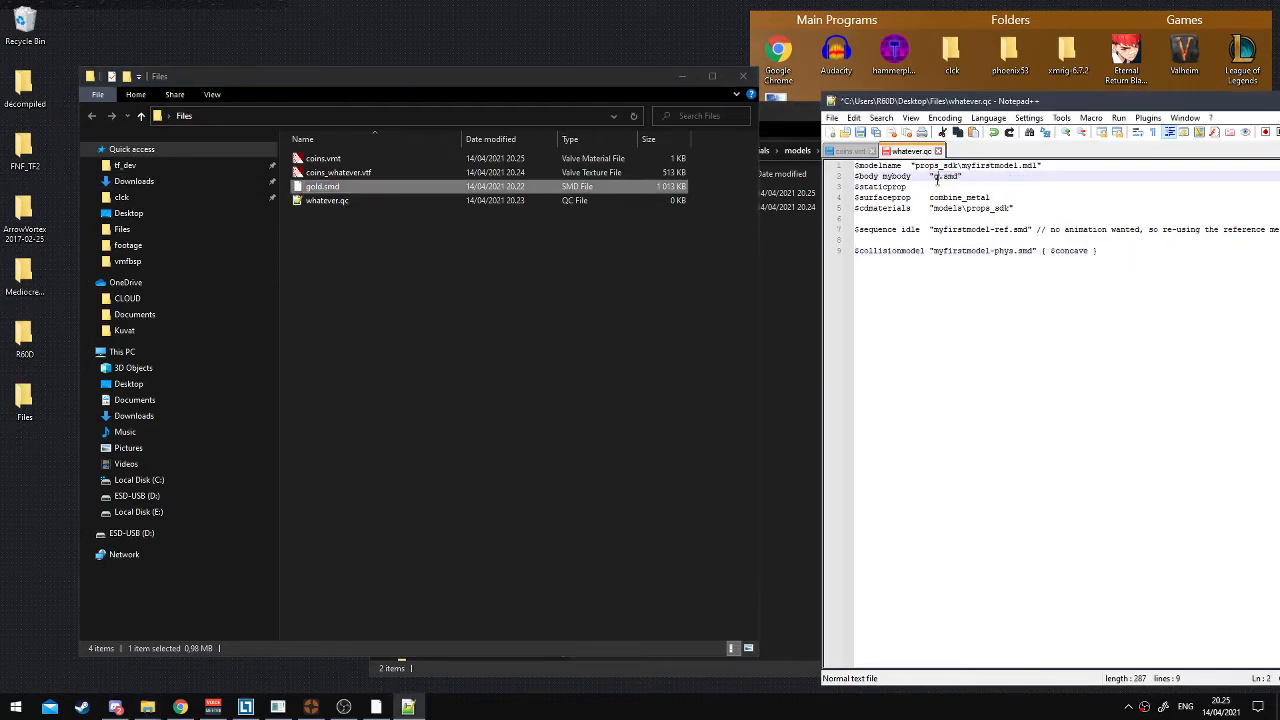
{"action": "type", "text": "ld"}
Set the $sequence idle mesh to gold.smd and the $collisionmodel mesh to hold.smd in whatever.qc
{"action": "left_click_drag", "start_coordinate": [1010, 229], "coordinate": [941, 229]}
{"action": "key", "text": "ctrl+v"}
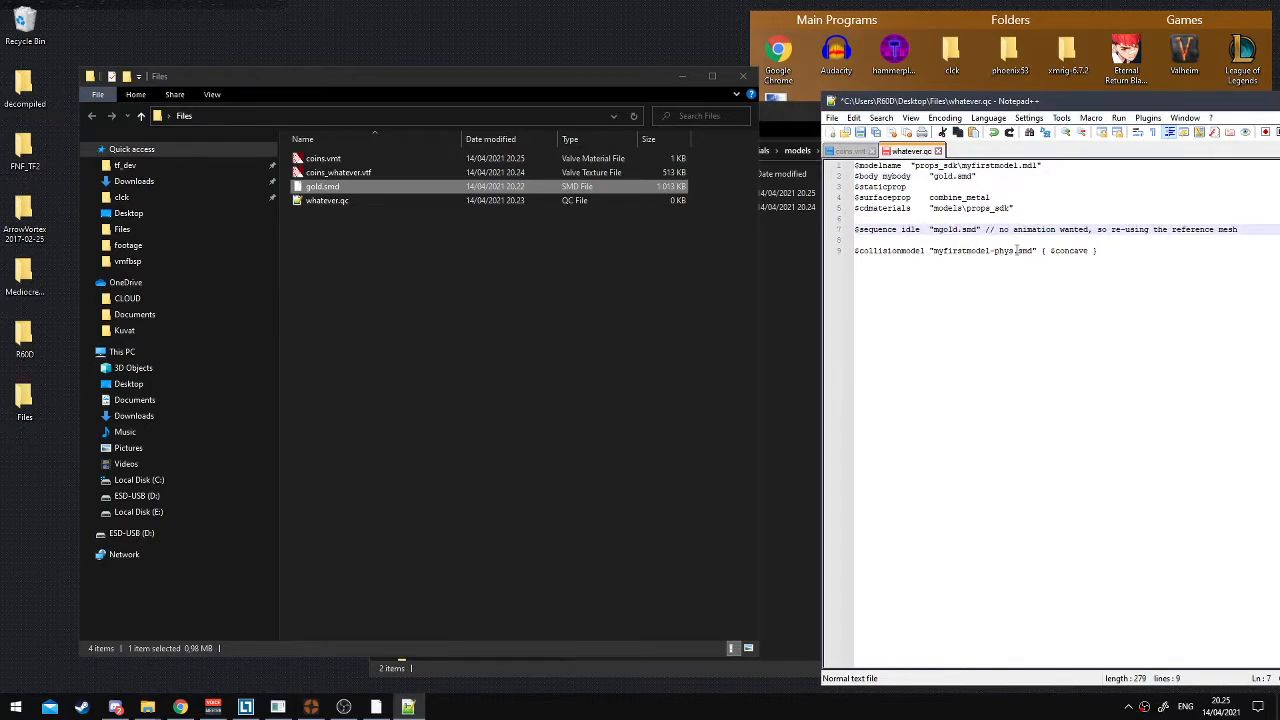
{"action": "left_click_drag", "start_coordinate": [1013, 250], "coordinate": [938, 251]}
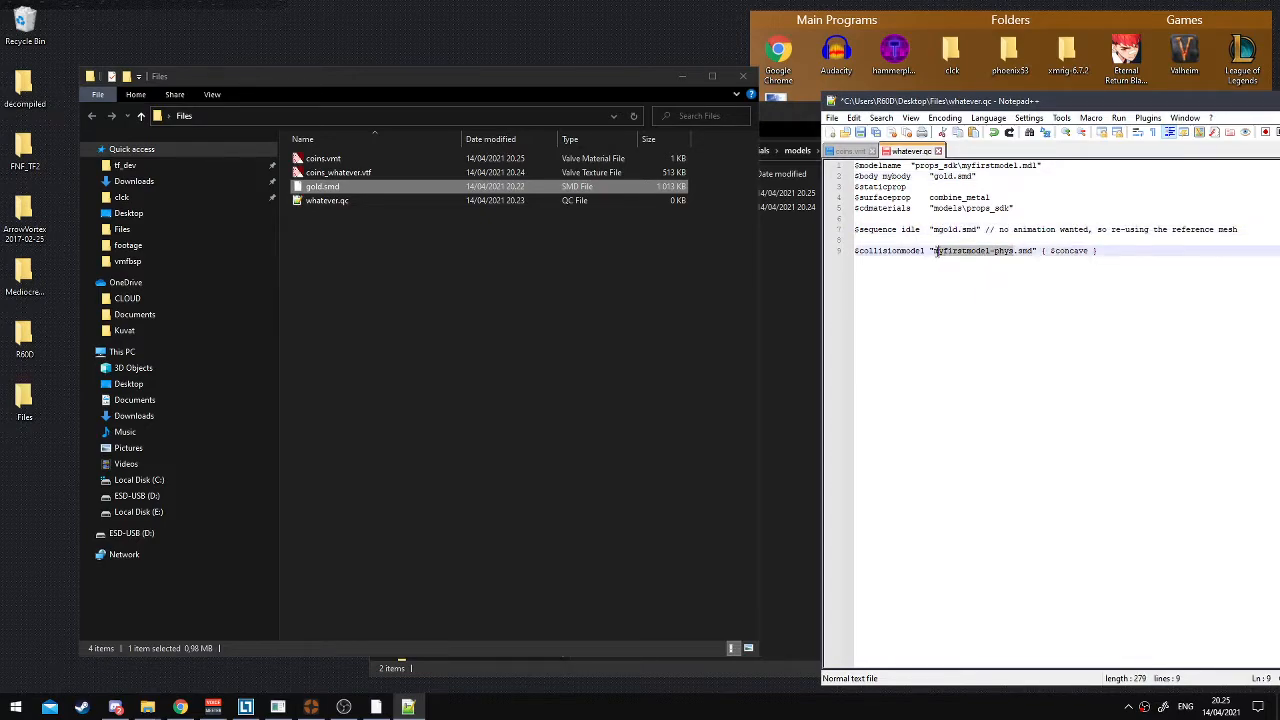
{"action": "type", "text": "hold"}
{"action": "left_click", "coordinate": [940, 234]}
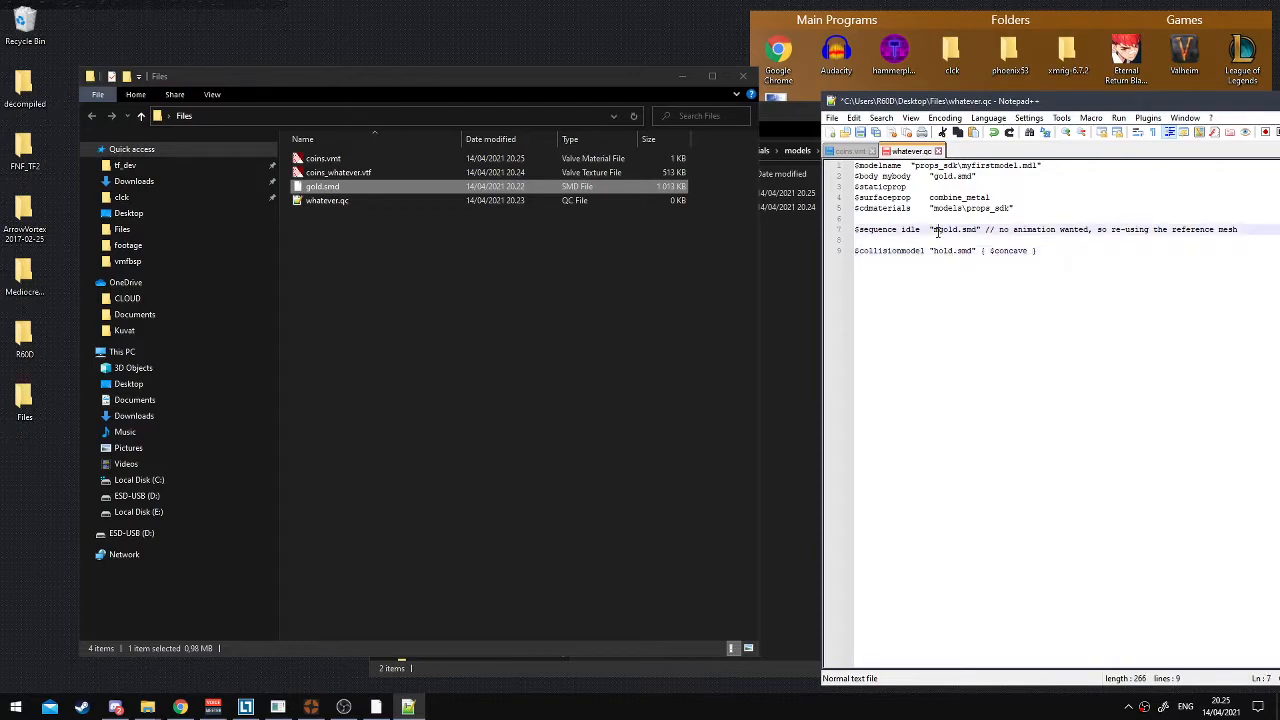
{"action": "key", "text": "BackSpace"}
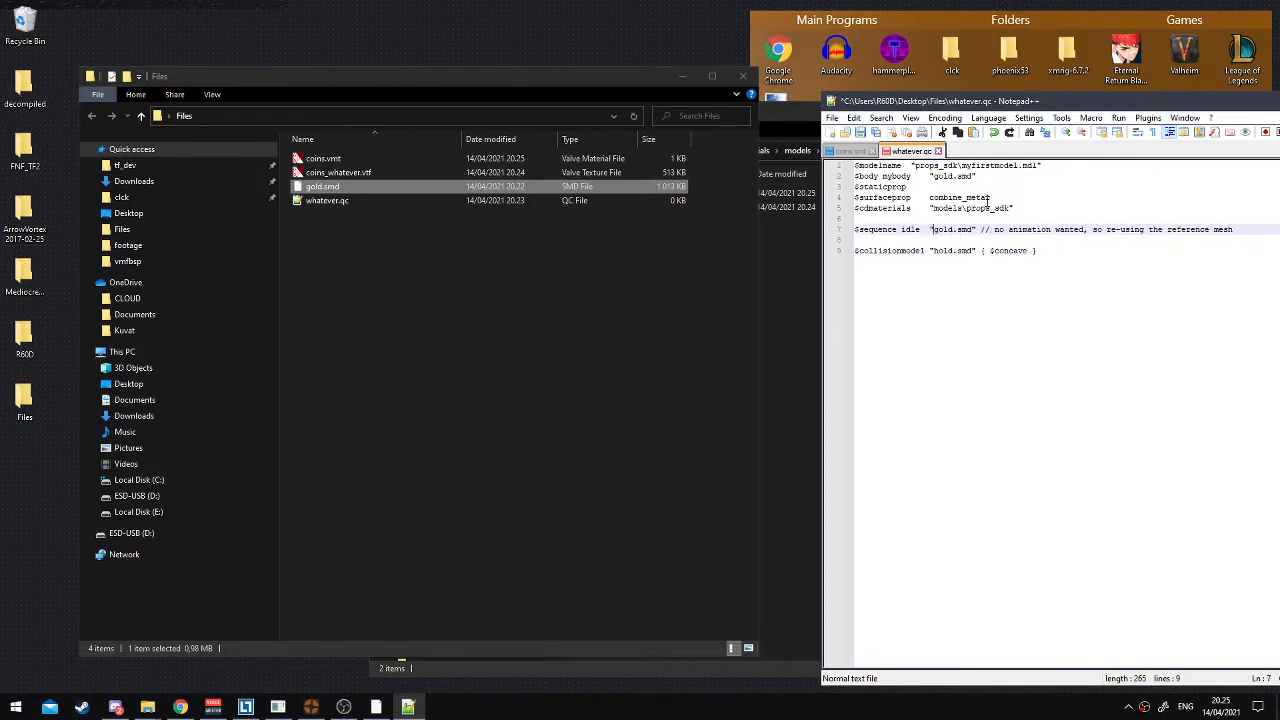
Check the my_gold folder's path, set $cdmaterials in whatever.qc to models\mygold and save the file
{"action": "left_click_drag", "start_coordinate": [910, 208], "coordinate": [851, 208]}
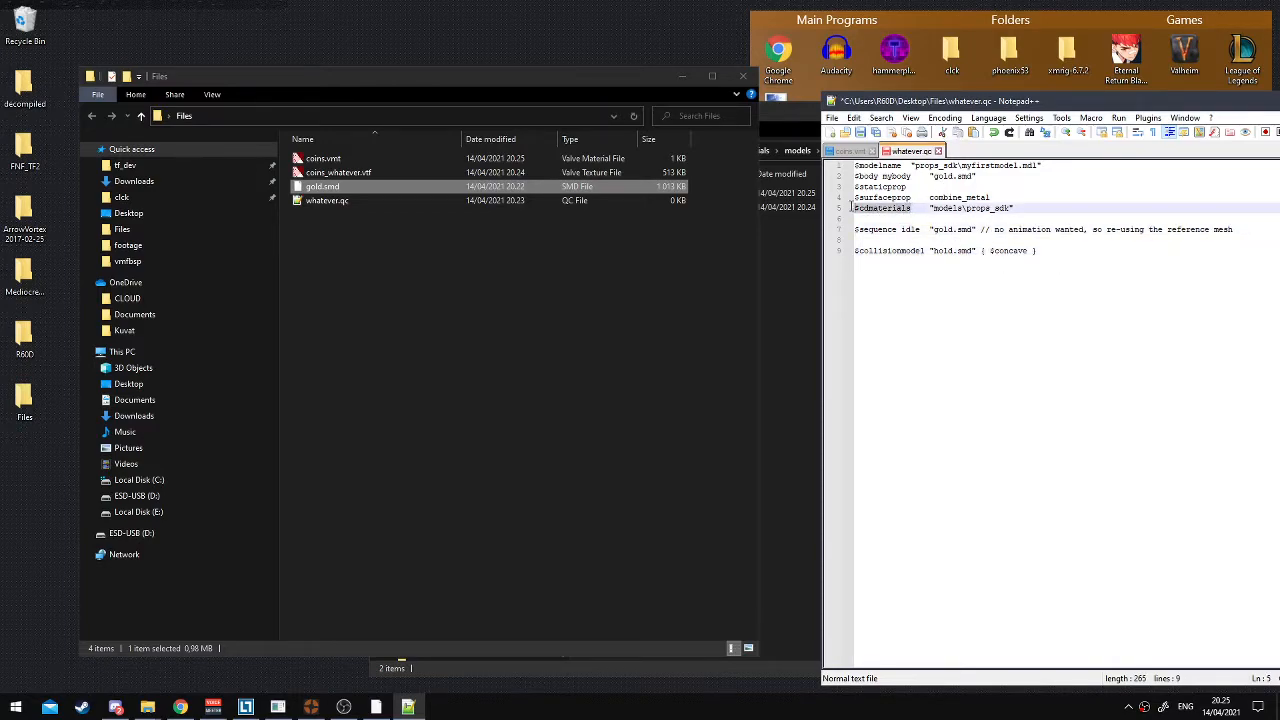
{"action": "left_click", "coordinate": [772, 292]}
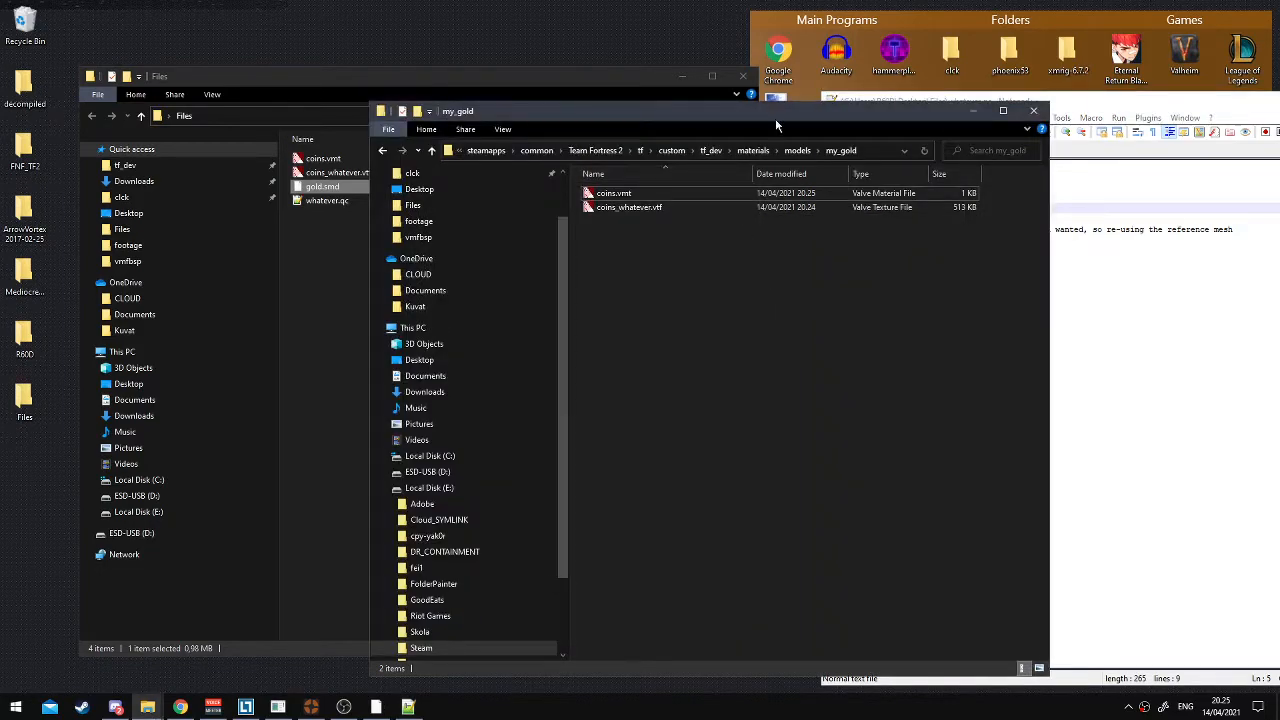
{"action": "left_click_drag", "start_coordinate": [727, 120], "coordinate": [681, 124]}
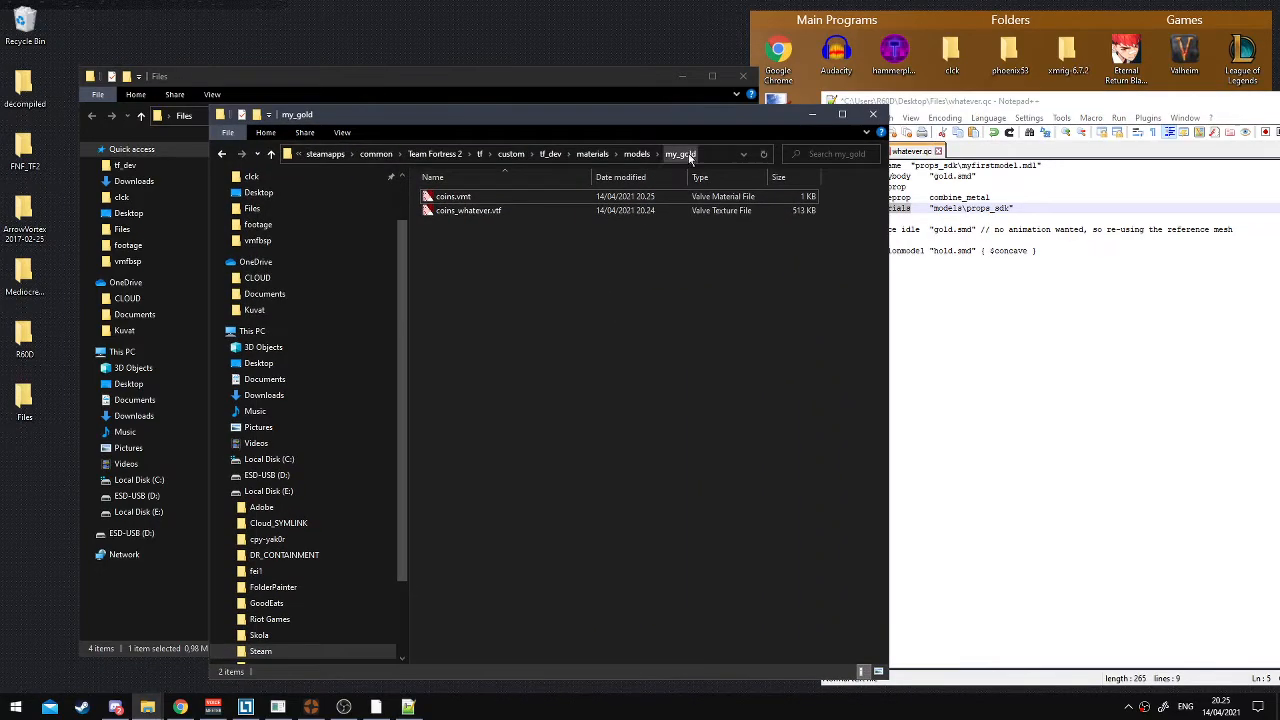
{"action": "left_click", "coordinate": [662, 155]}
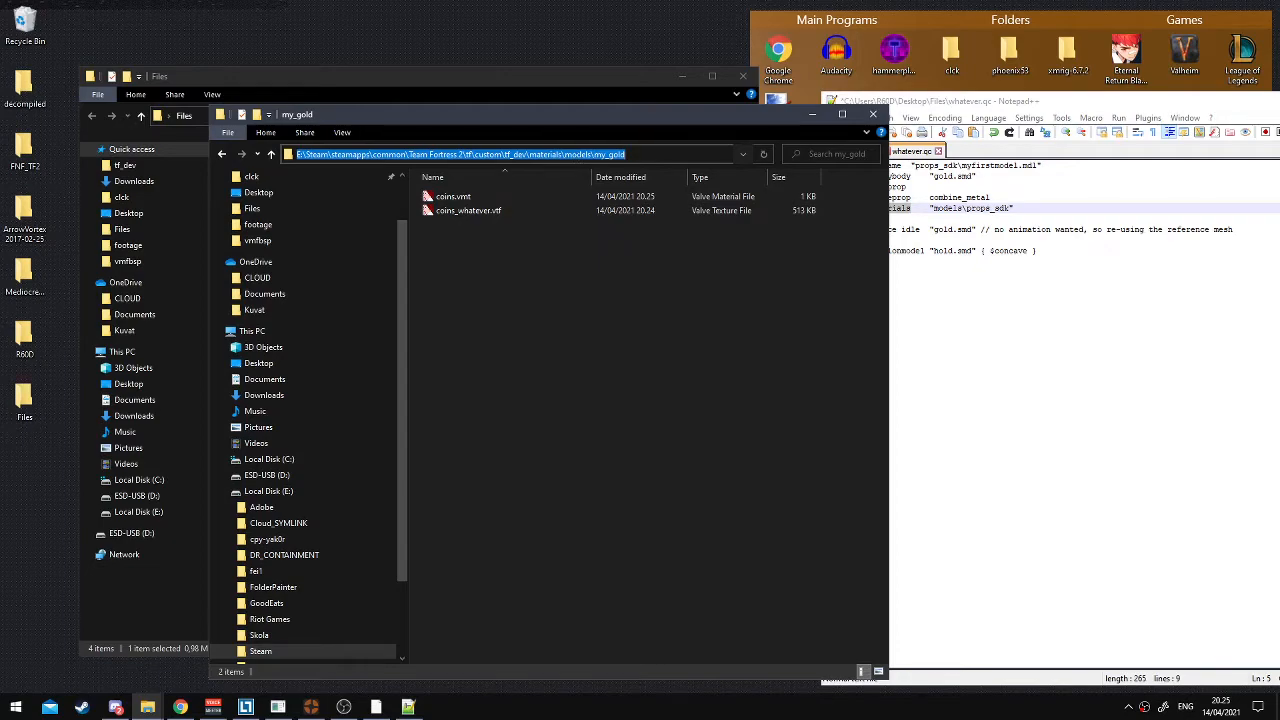
{"action": "left_click", "coordinate": [1060, 310]}
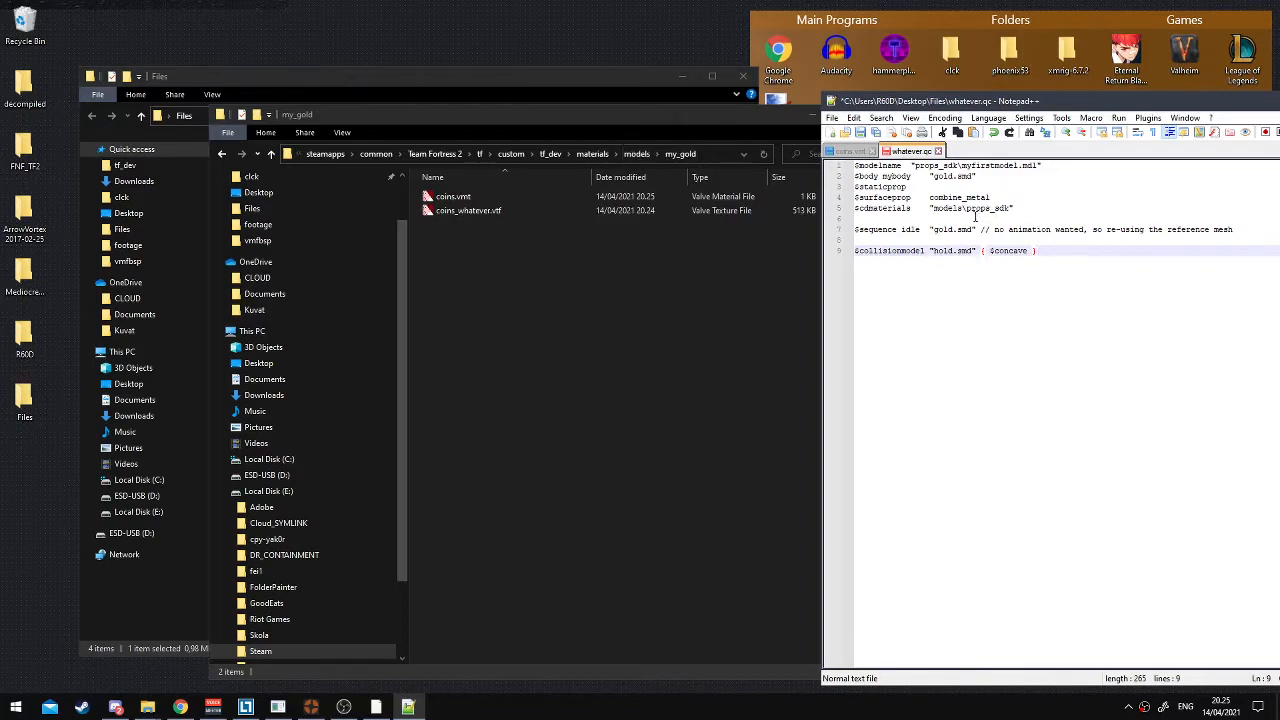
{"action": "left_click_drag", "start_coordinate": [966, 209], "coordinate": [1013, 209]}
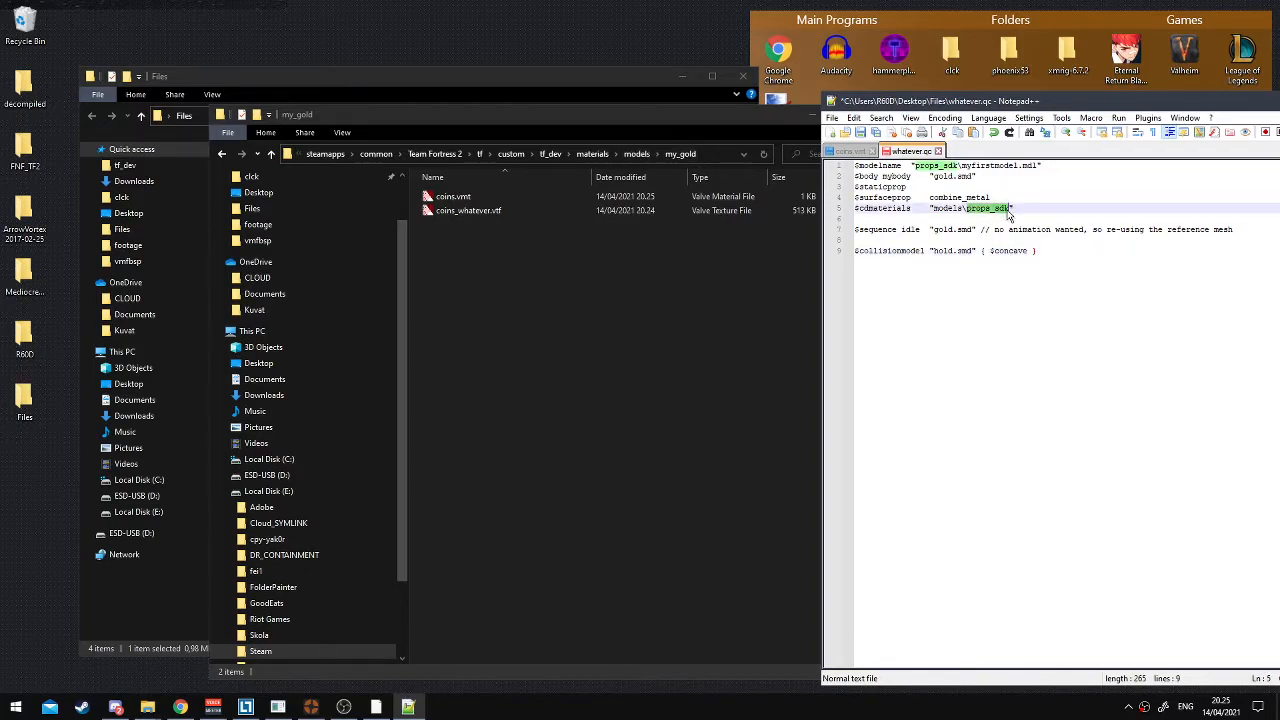
{"action": "type", "text": "my_g"}
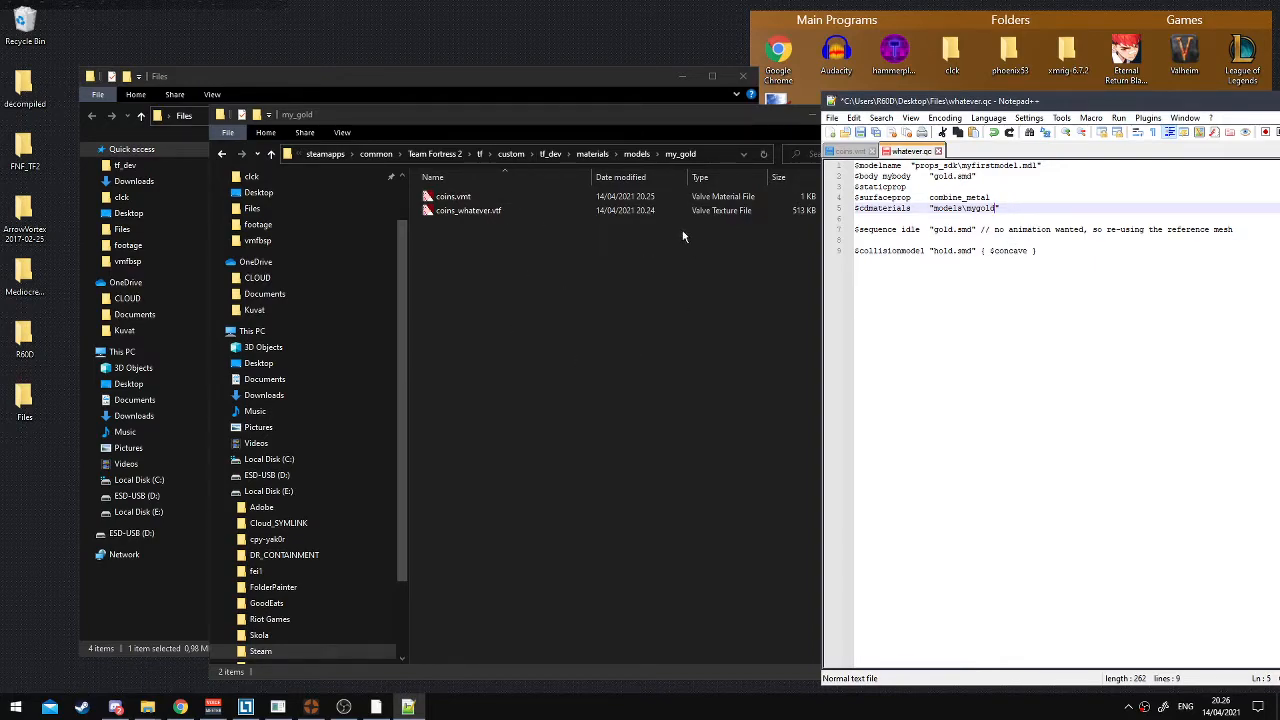
{"action": "left_click", "coordinate": [1085, 229]}
{"action": "left_click", "coordinate": [1003, 197]}
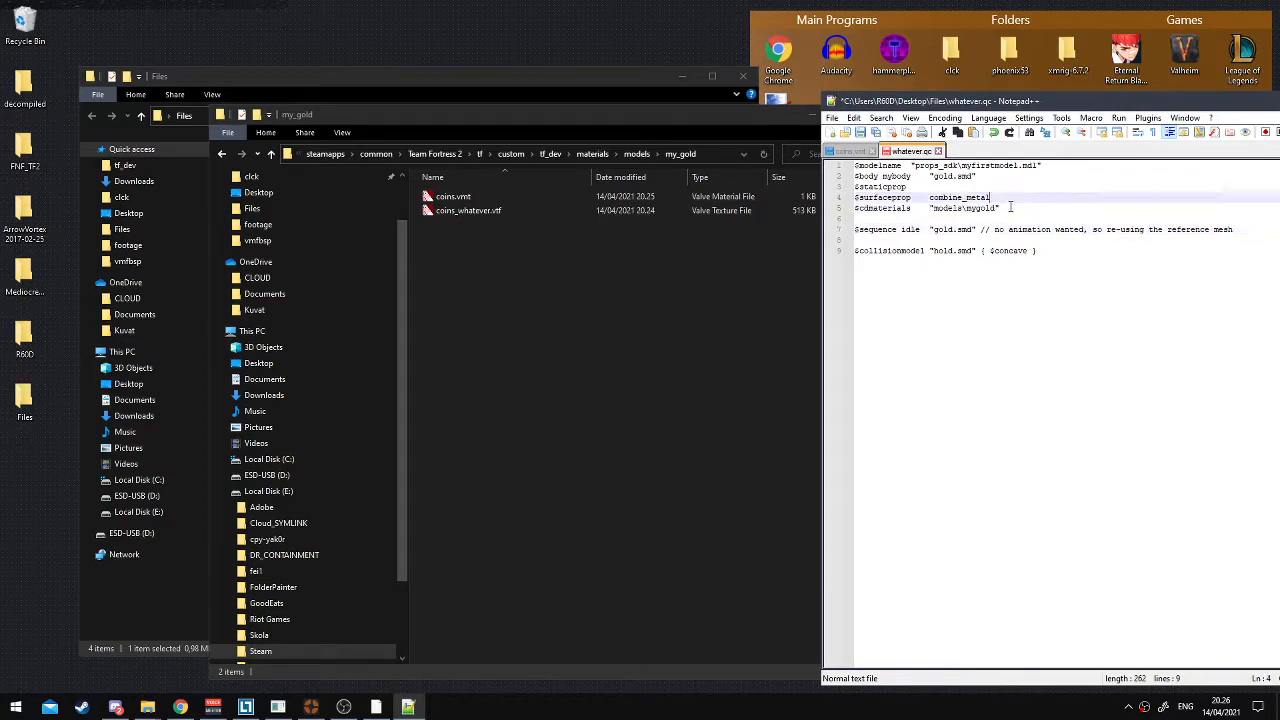
{"action": "key", "text": "ctrl+s"}
Delete the $surfaceprop gravel line from coins.vmt and save the file
{"action": "left_click", "coordinate": [850, 152]}
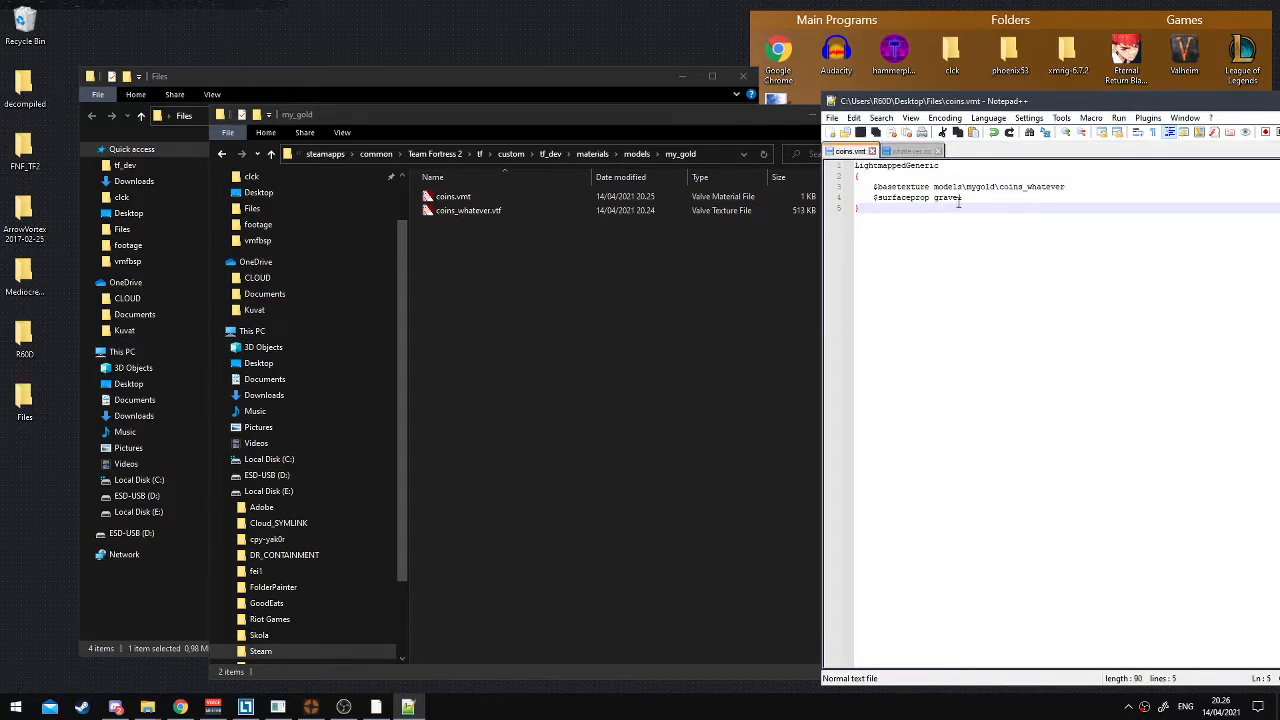
{"action": "left_click_drag", "start_coordinate": [961, 198], "coordinate": [829, 198]}
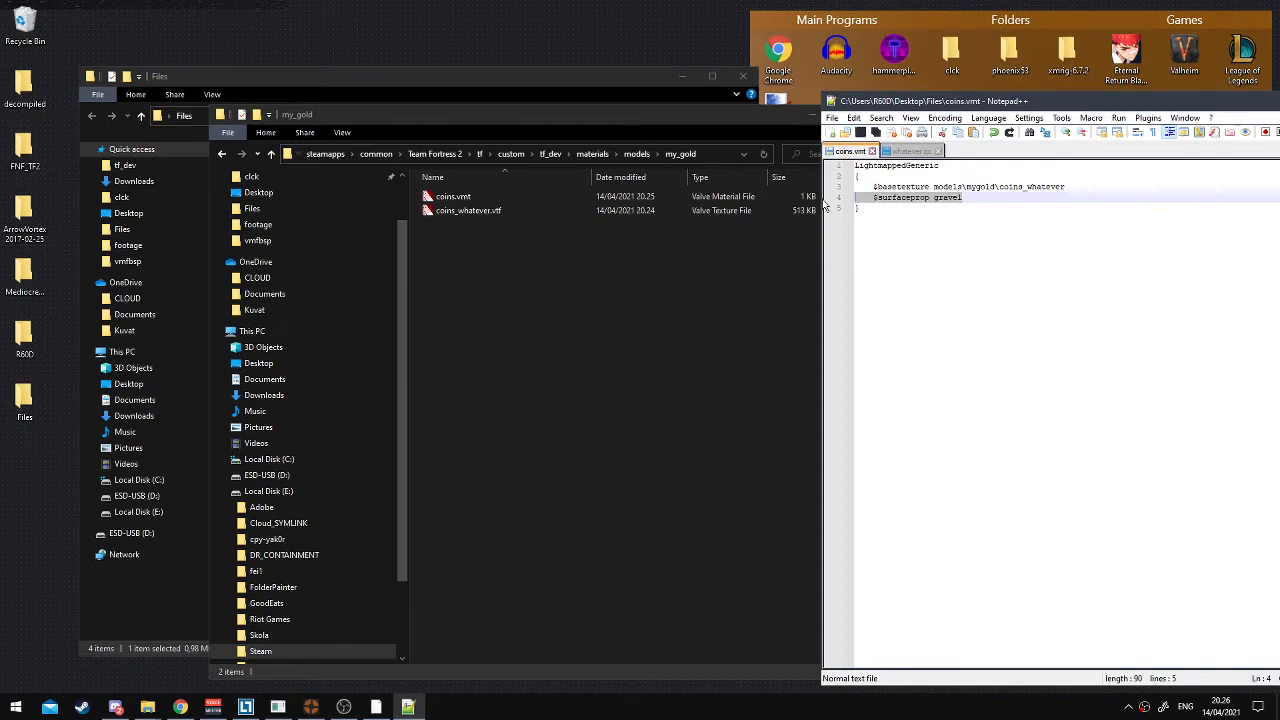
{"action": "key", "text": "Delete"}
{"action": "key", "text": "ctrl+s"}
Change the model file name in whatever.qc's $modelname path to my_golden_coins and save the file
{"action": "left_click", "coordinate": [908, 151]}
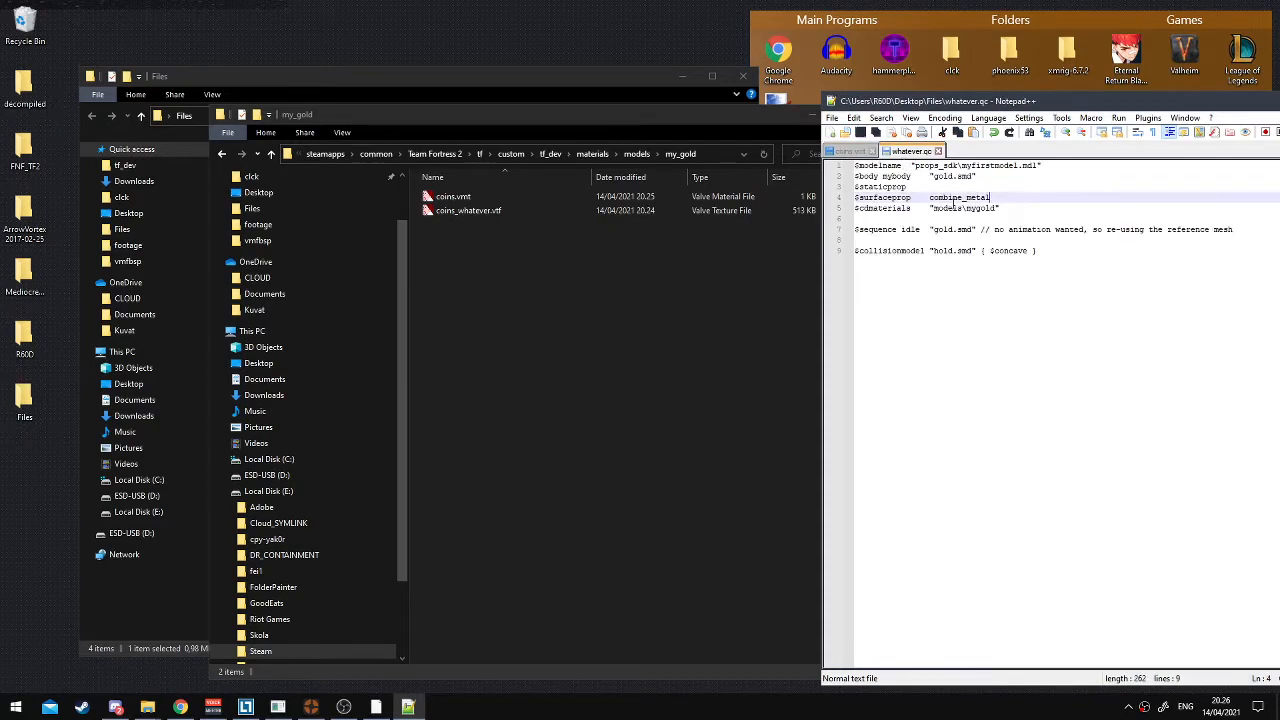
{"action": "mouse_move", "coordinate": [1019, 200]}
{"action": "left_mouse_down"}
{"action": "mouse_move", "coordinate": [841, 203]}
{"action": "mouse_move", "coordinate": [1005, 200]}
{"action": "left_mouse_up"}
{"action": "left_click_drag", "start_coordinate": [1018, 165], "coordinate": [960, 168]}
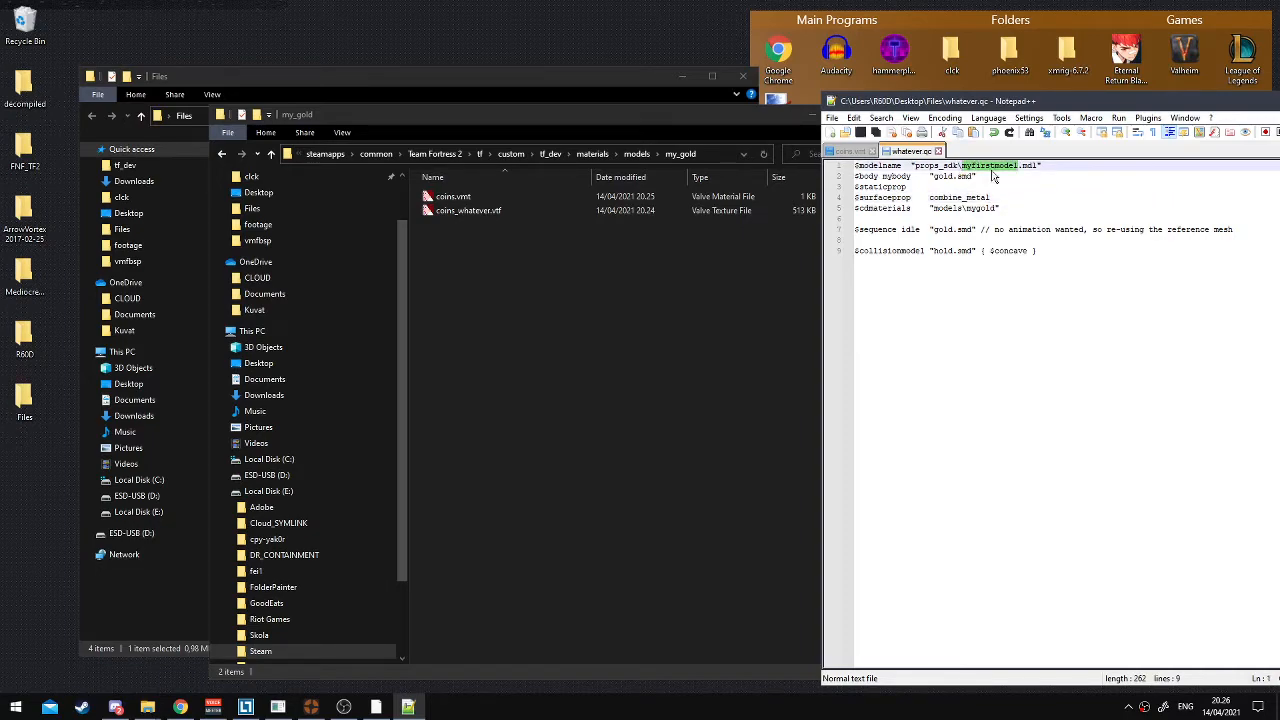
{"action": "type", "text": "my_golden_coi"}
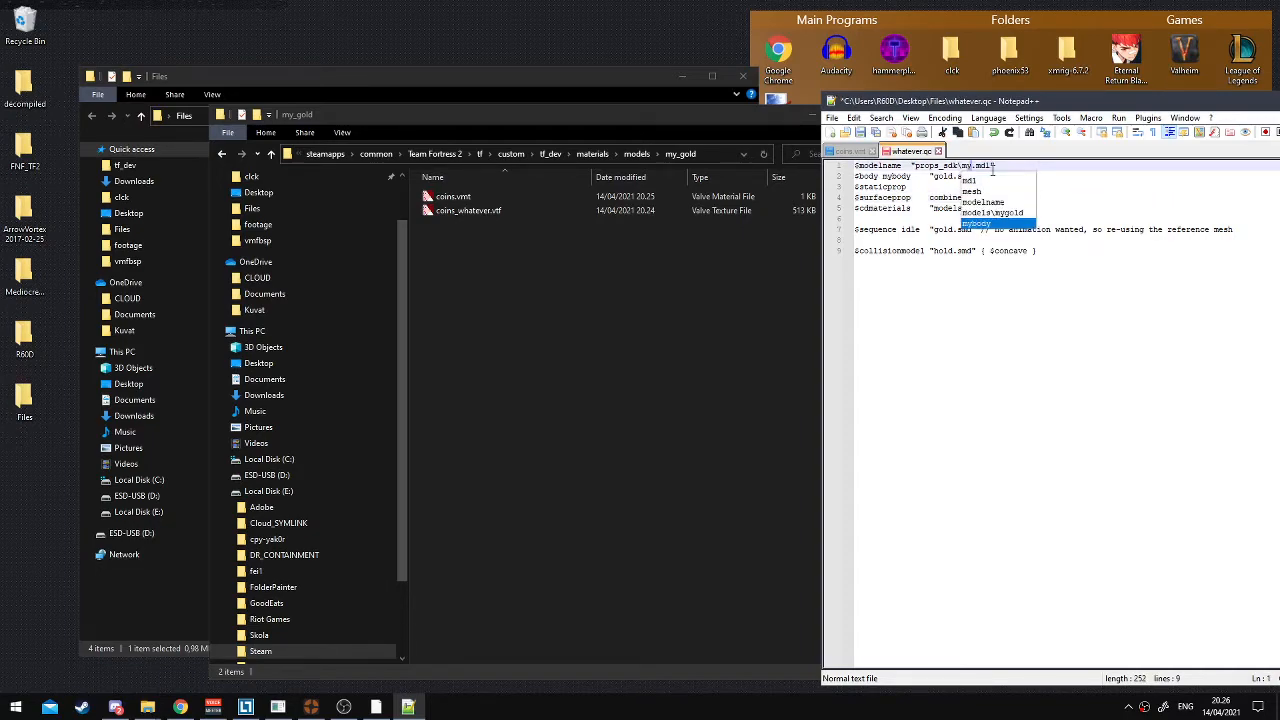
{"action": "type", "text": "ns"}
{"action": "key", "text": "ctrl+s"}
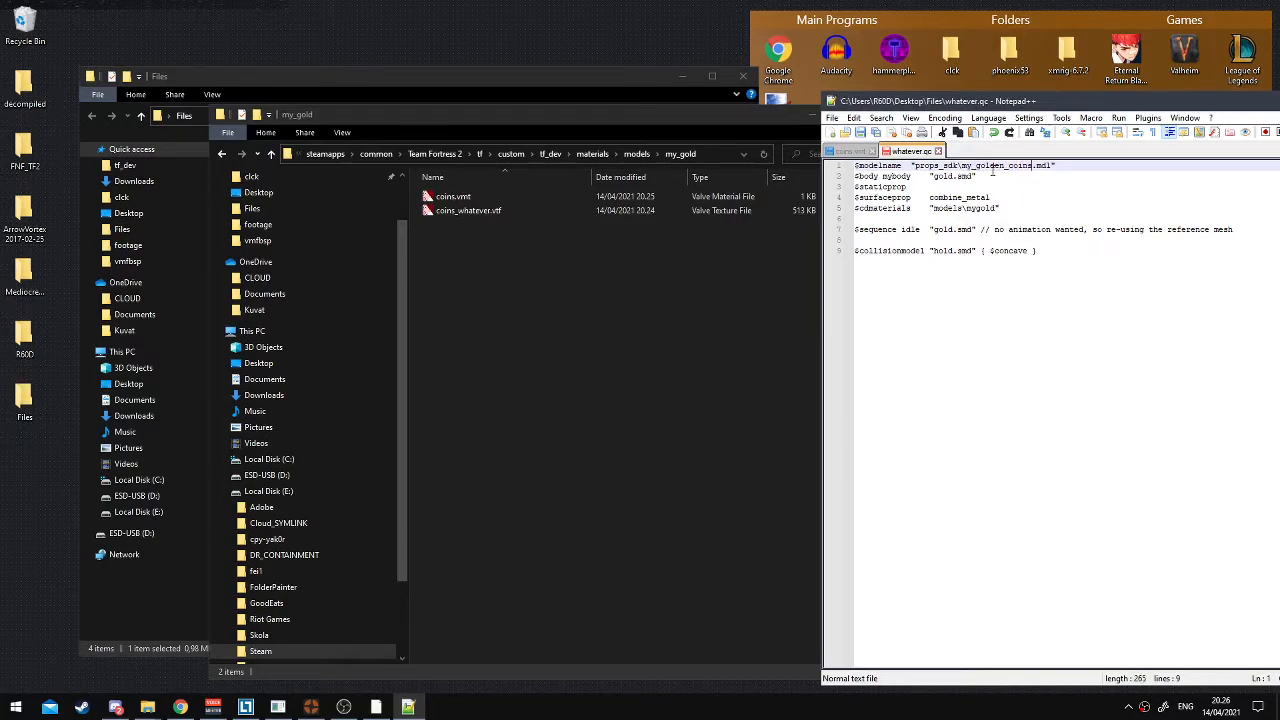
Change the folder in whatever.qc's $modelname path to my_first_model and save the file
{"action": "left_click_drag", "start_coordinate": [957, 165], "coordinate": [917, 166]}
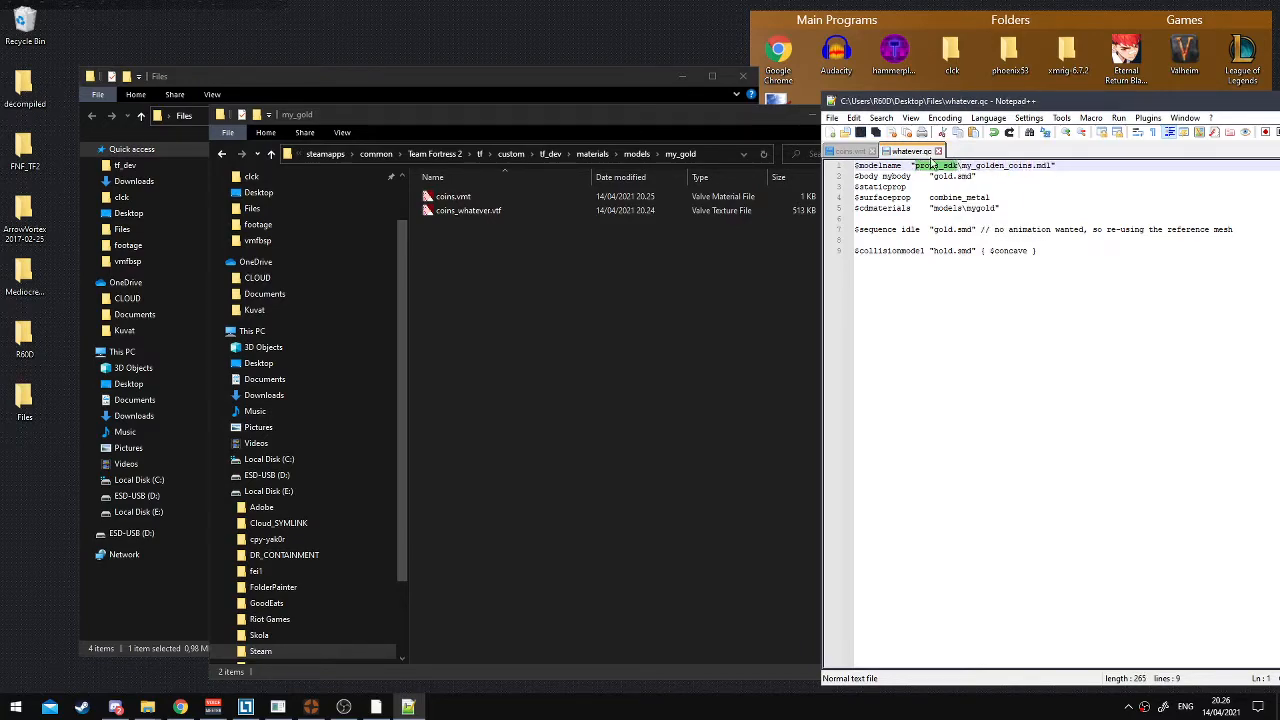
{"action": "type", "text": "my_first"}
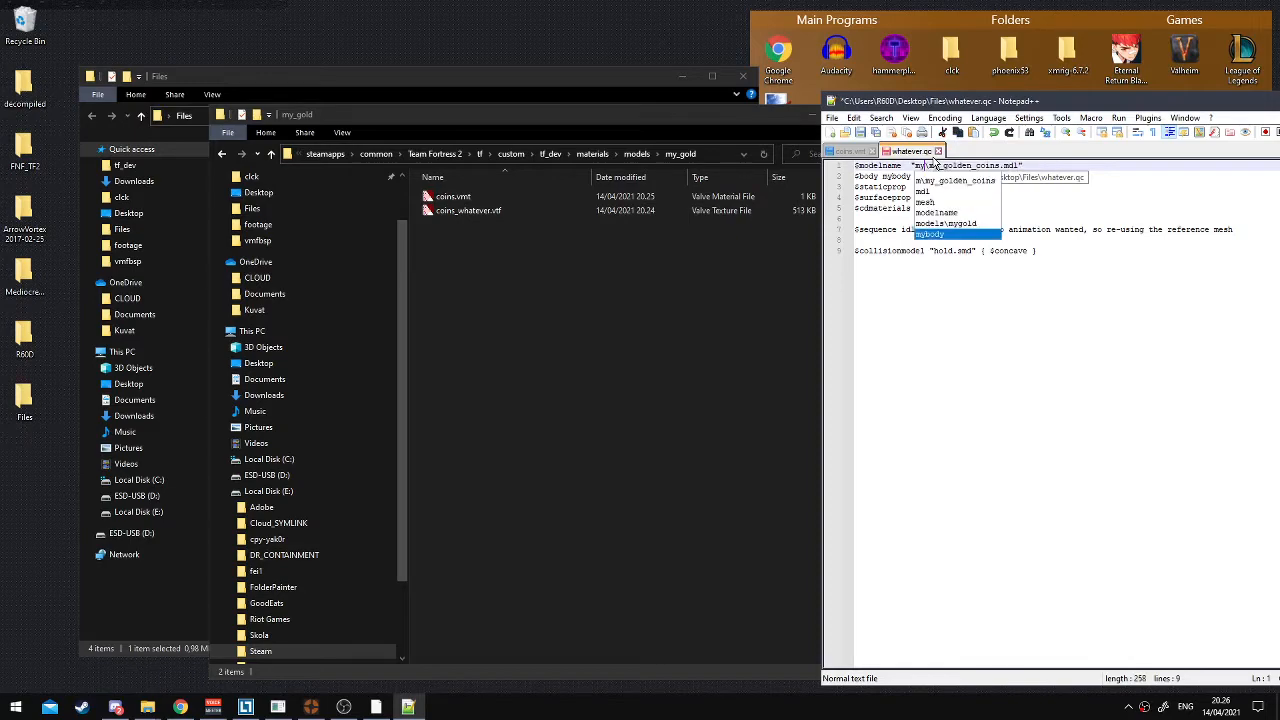
{"action": "type", "text": "_model"}
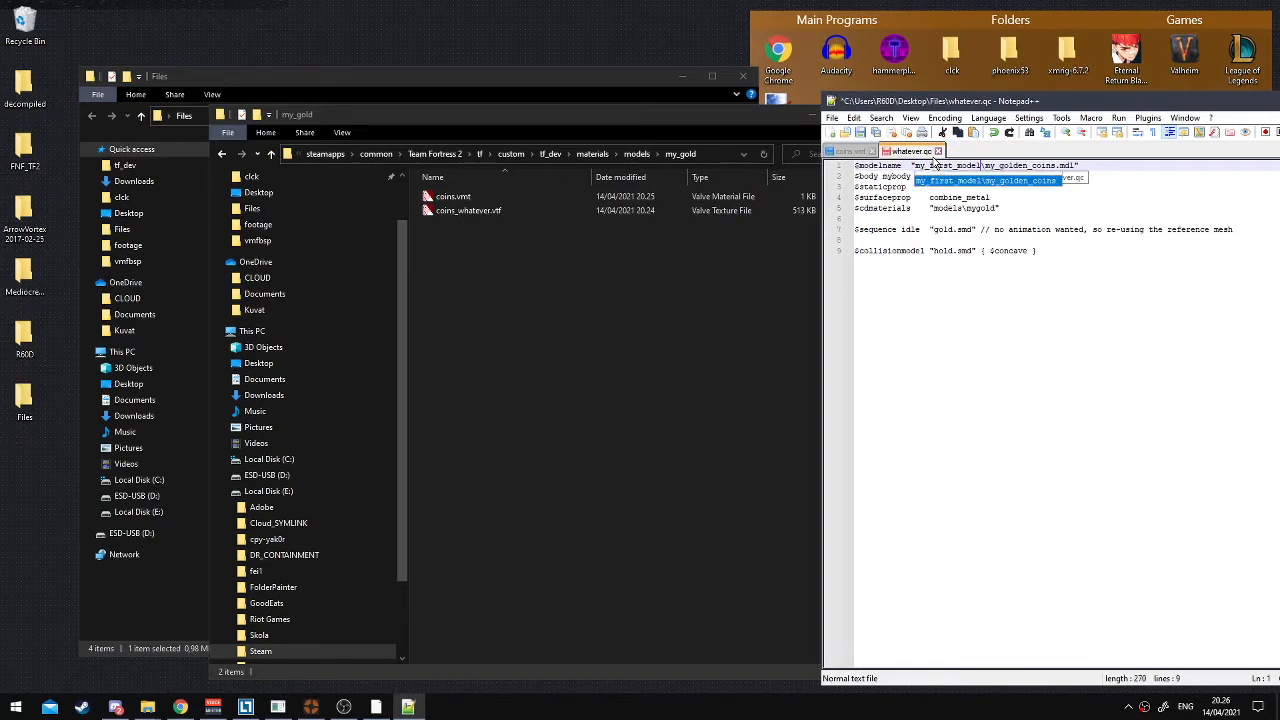
{"action": "key", "text": "ctrl+s"}
{"action": "left_click", "coordinate": [1050, 229]}
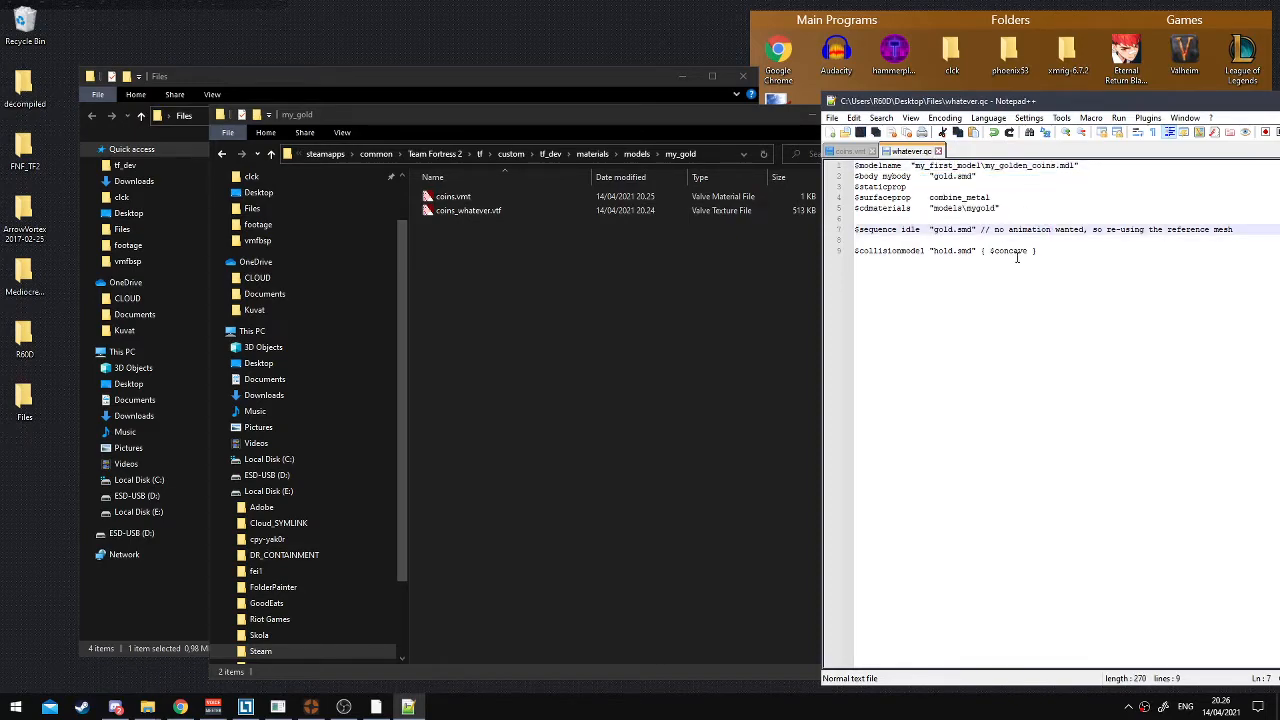
Clear space on the desktop, launch Crowbar and bring its Compile window into view beside the Files folder
{"action": "left_click_drag", "start_coordinate": [1032, 101], "coordinate": [988, 93]}
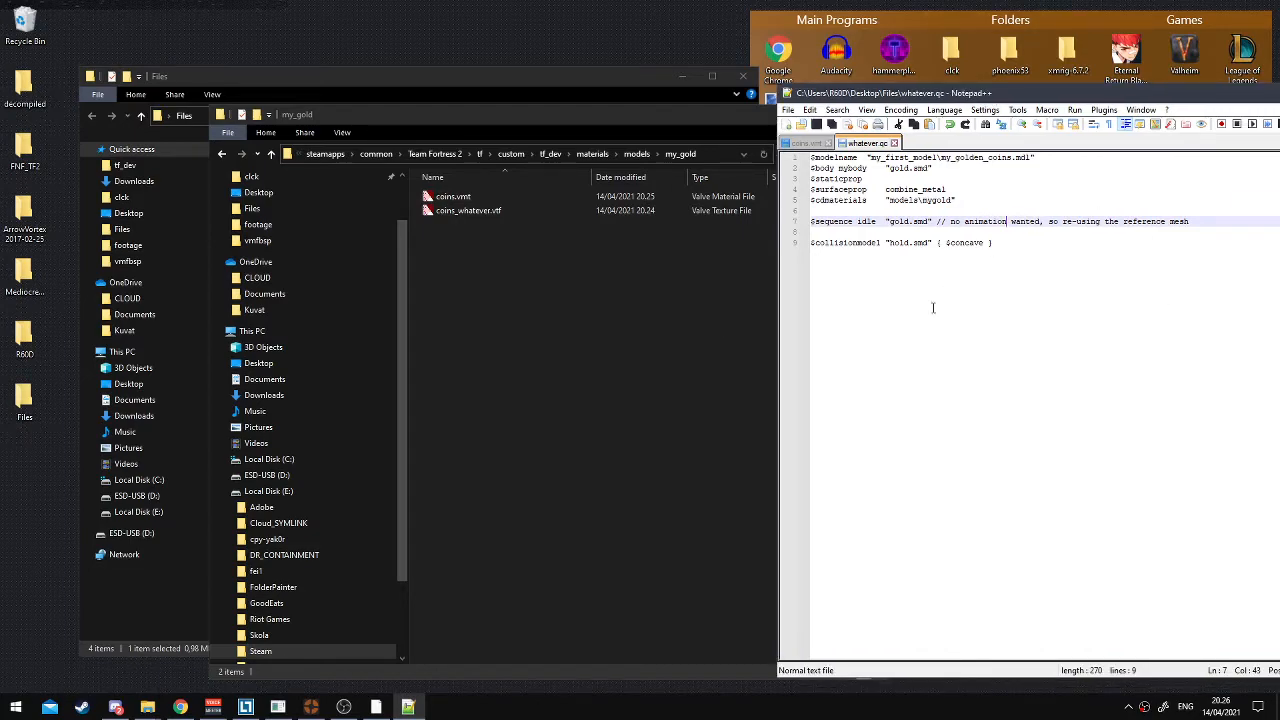
{"action": "left_click_drag", "start_coordinate": [1246, 94], "coordinate": [1038, 292]}
{"action": "left_click", "coordinate": [1088, 22]}
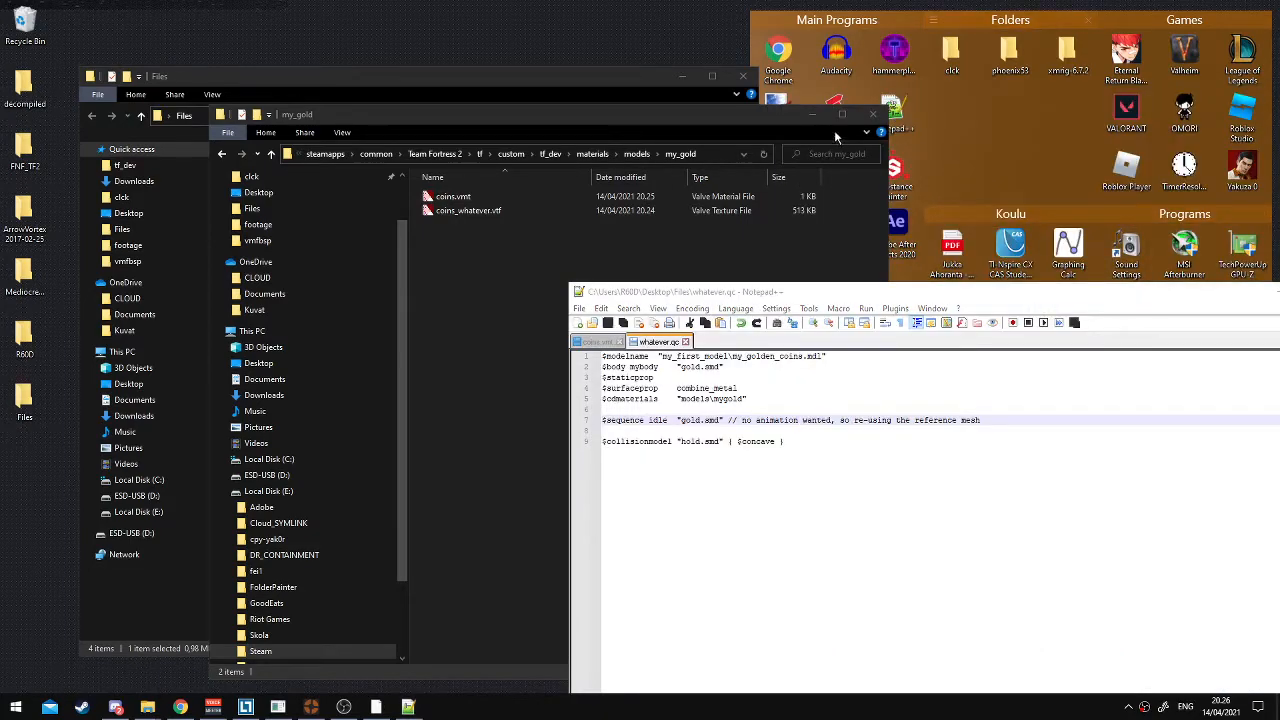
{"action": "left_click_drag", "start_coordinate": [790, 117], "coordinate": [692, 121]}
{"action": "left_click", "coordinate": [797, 188]}
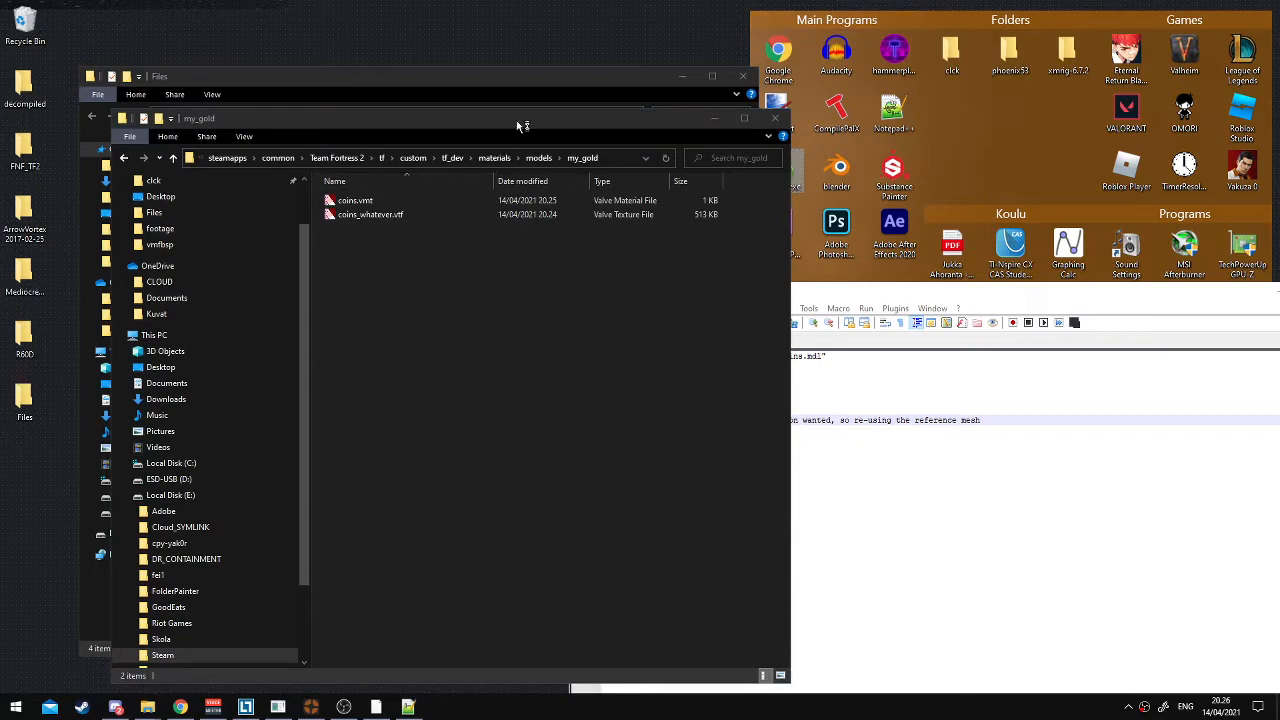
{"action": "left_click", "coordinate": [517, 121]}
{"action": "left_click", "coordinate": [711, 118]}
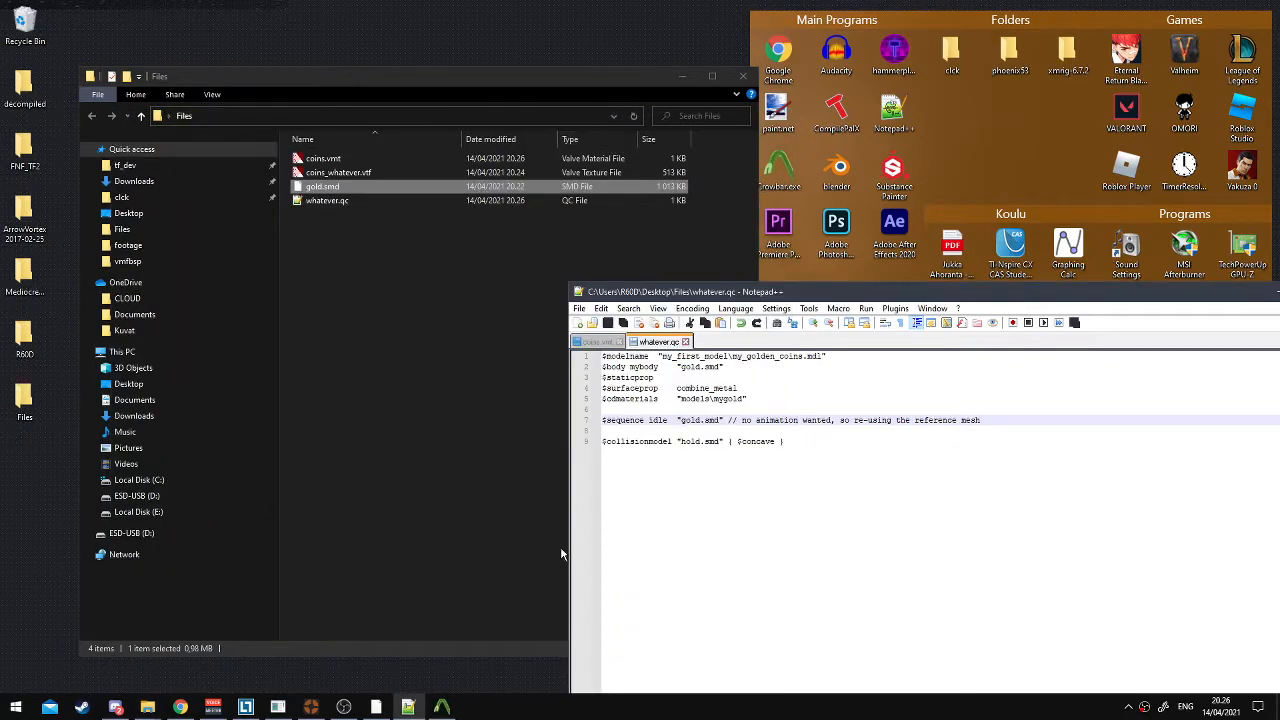
{"action": "left_click", "coordinate": [441, 707]}
{"action": "left_click_drag", "start_coordinate": [250, 18], "coordinate": [837, 46]}
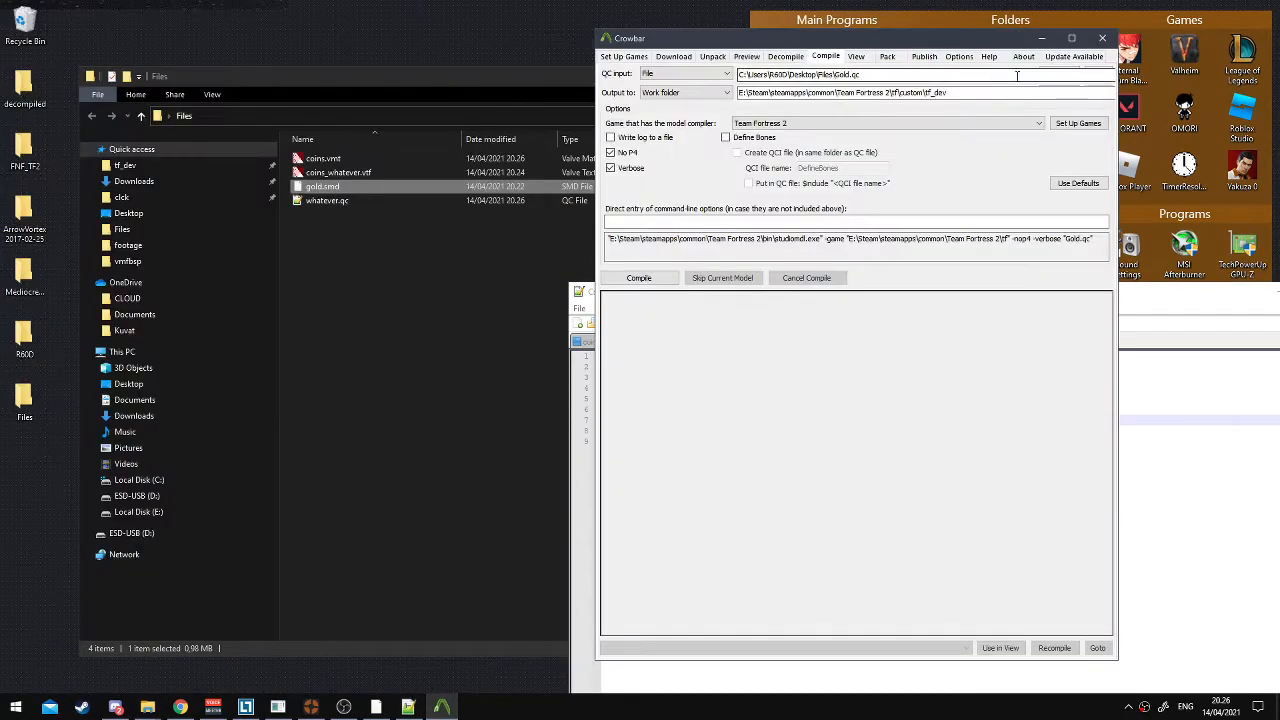
Load whatever.qc from the Files folder as Crowbar's QC input and compile it for Team Fortress 2
{"action": "double_click", "coordinate": [1061, 73]}
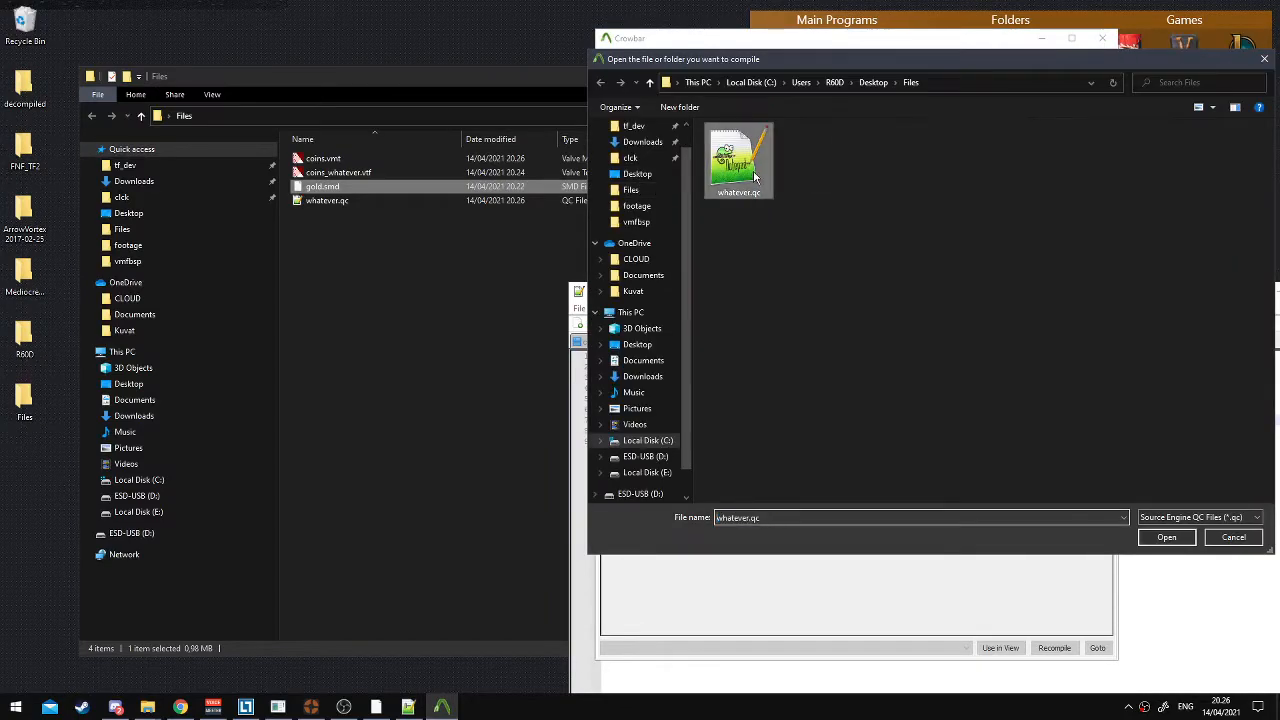
{"action": "double_click", "coordinate": [735, 162]}
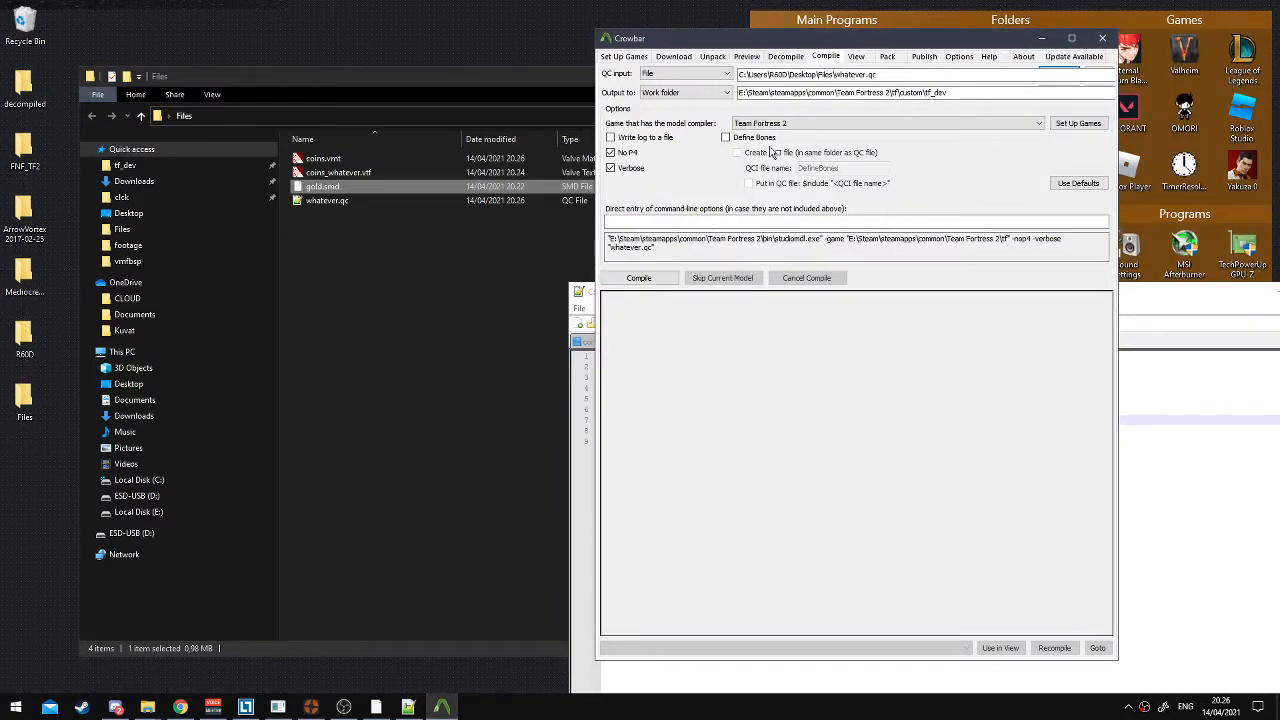
{"action": "left_click", "coordinate": [638, 278]}
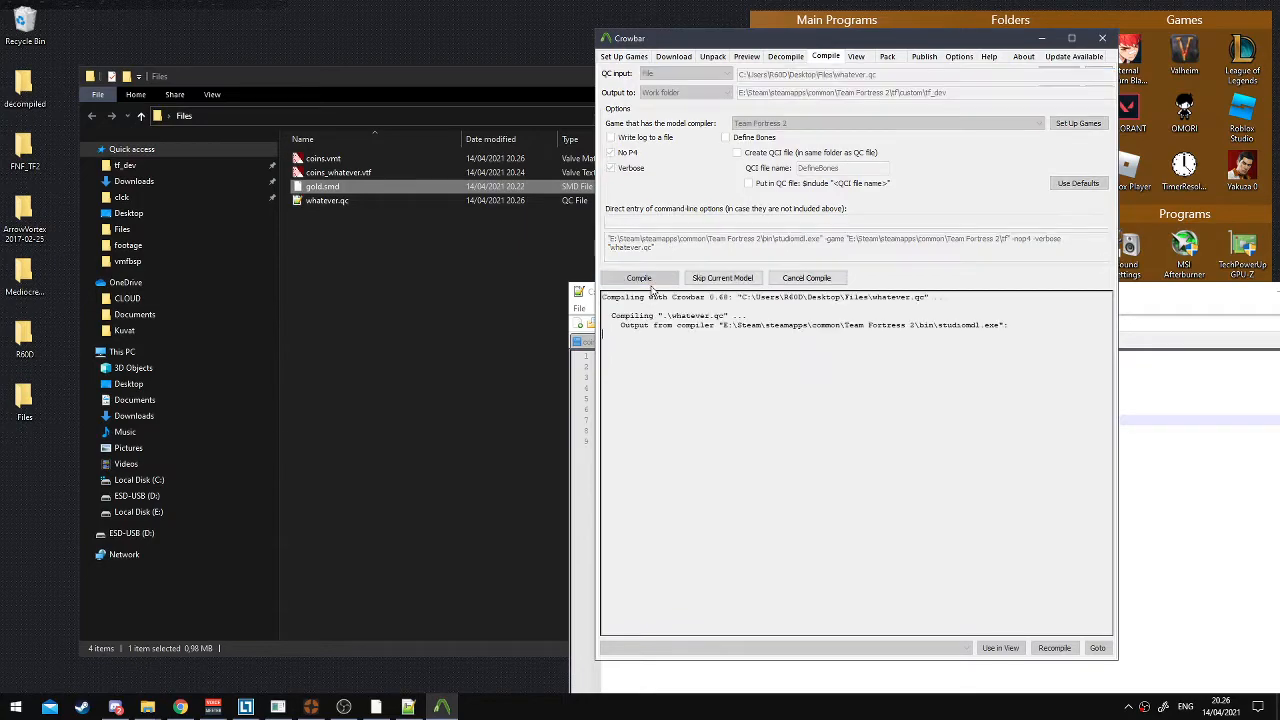
Check the compile log, set whatever.qc's $collisionmodel mesh to gold.smd, save the file and compile it again
{"action": "double_click", "coordinate": [385, 201]}
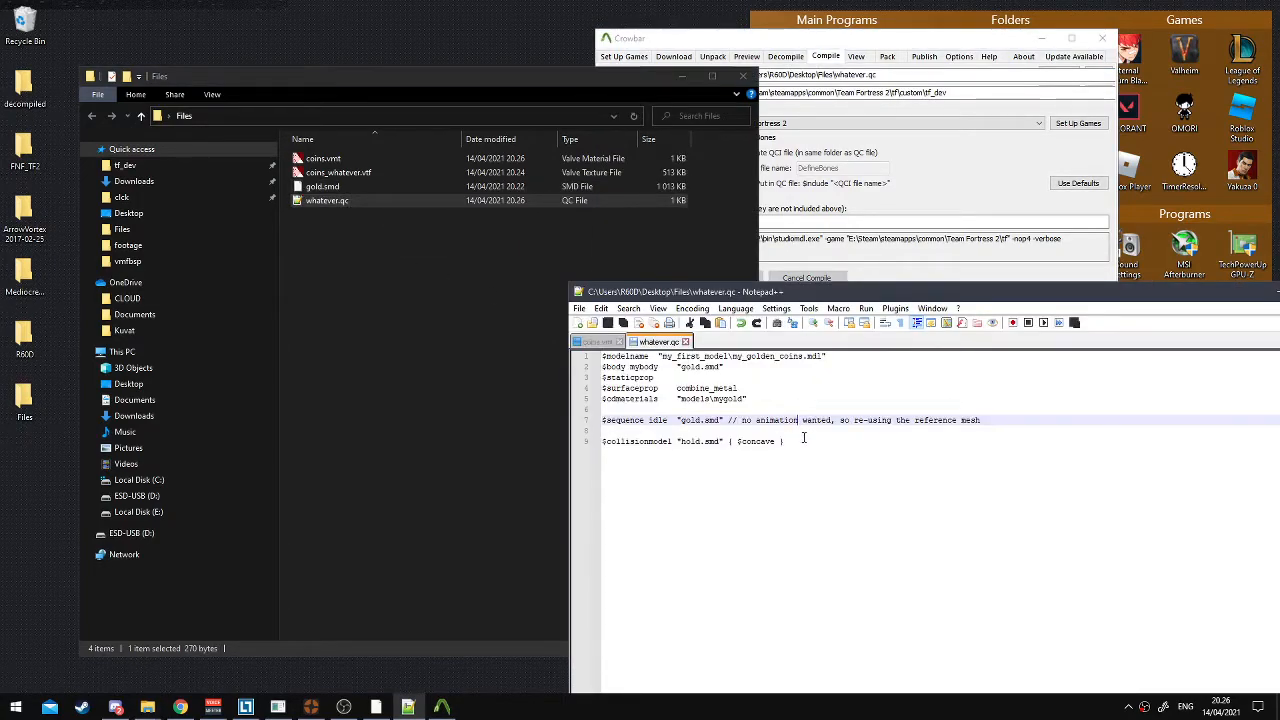
{"action": "left_click", "coordinate": [897, 272]}
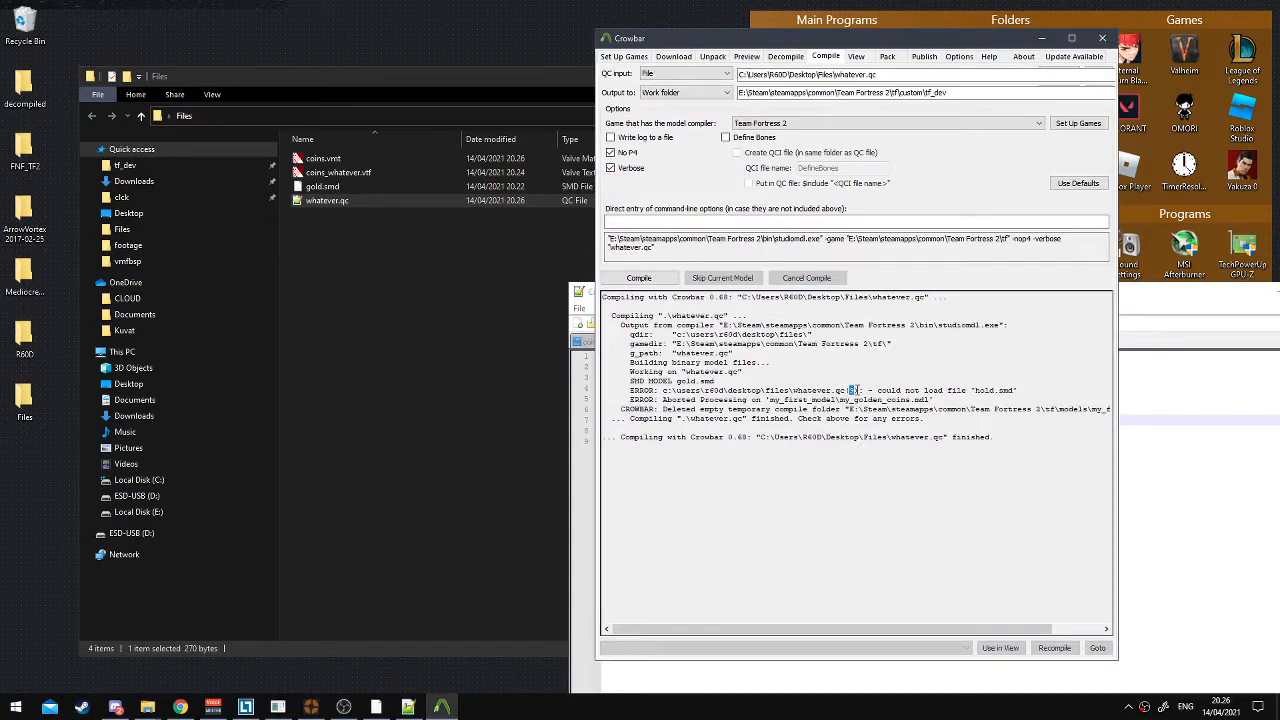
{"action": "left_click", "coordinate": [1198, 443]}
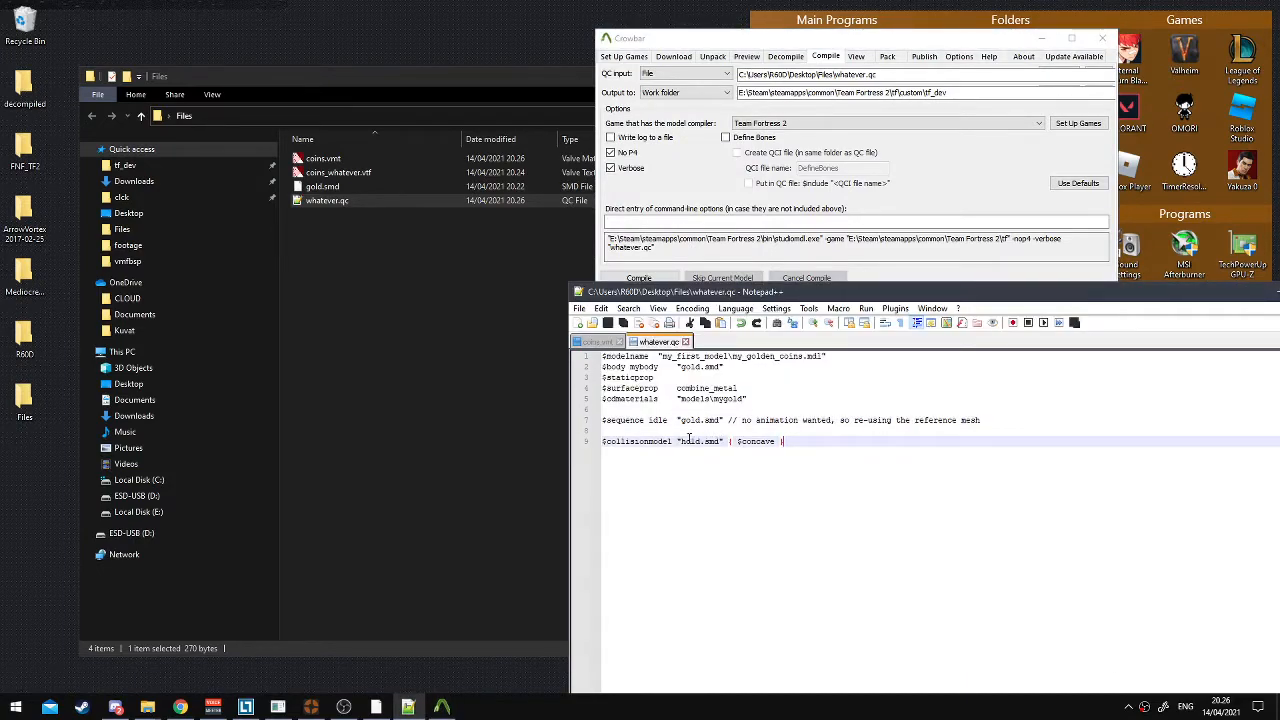
{"action": "key", "text": "BackSpace"}
{"action": "type", "text": "g"}
{"action": "key", "text": "ctrl+s"}
{"action": "left_click", "coordinate": [886, 274]}
{"action": "left_click", "coordinate": [652, 278]}
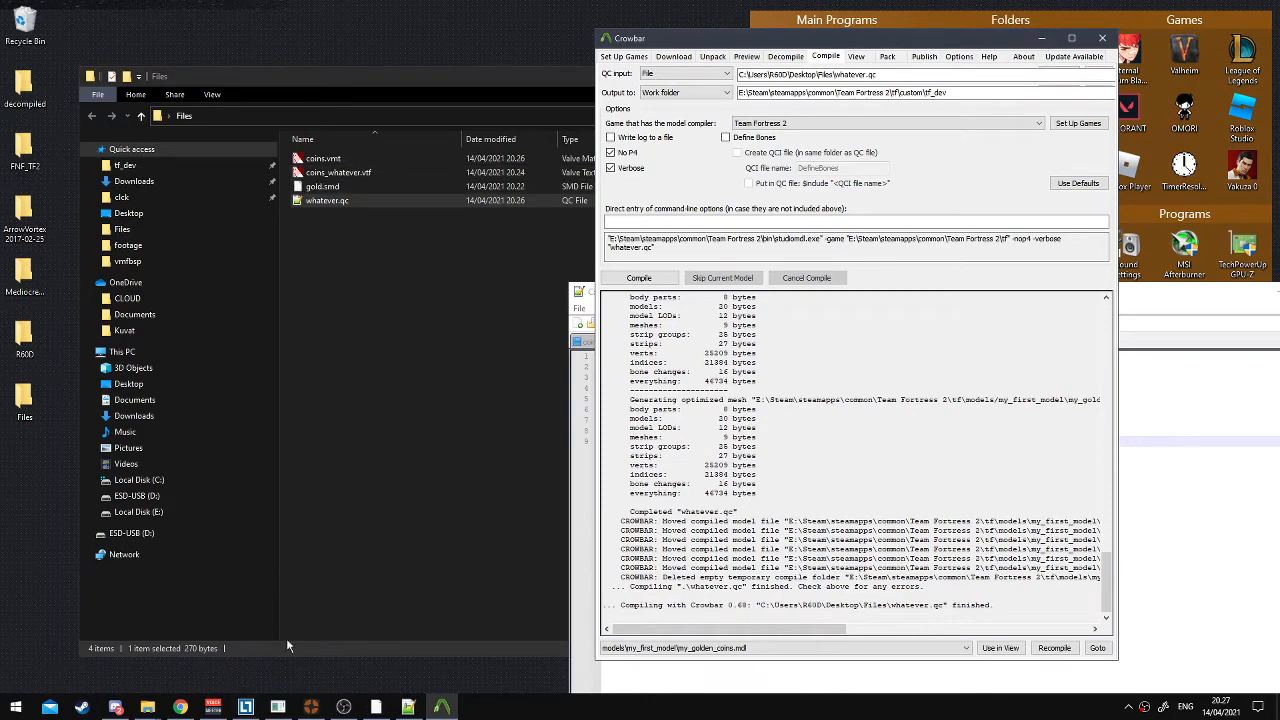
{"action": "mouse_move", "coordinate": [147, 707]}
{"action": "left_click", "coordinate": [120, 625]}
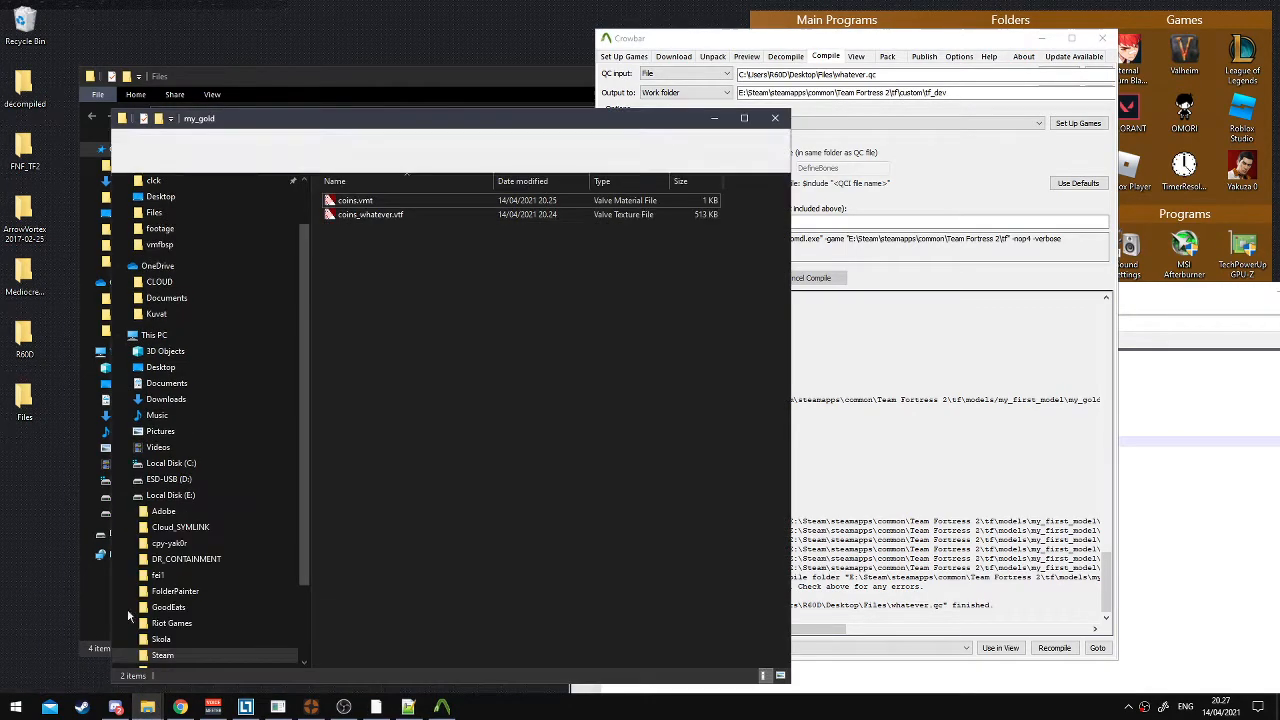
{"action": "left_click", "coordinate": [715, 119]}
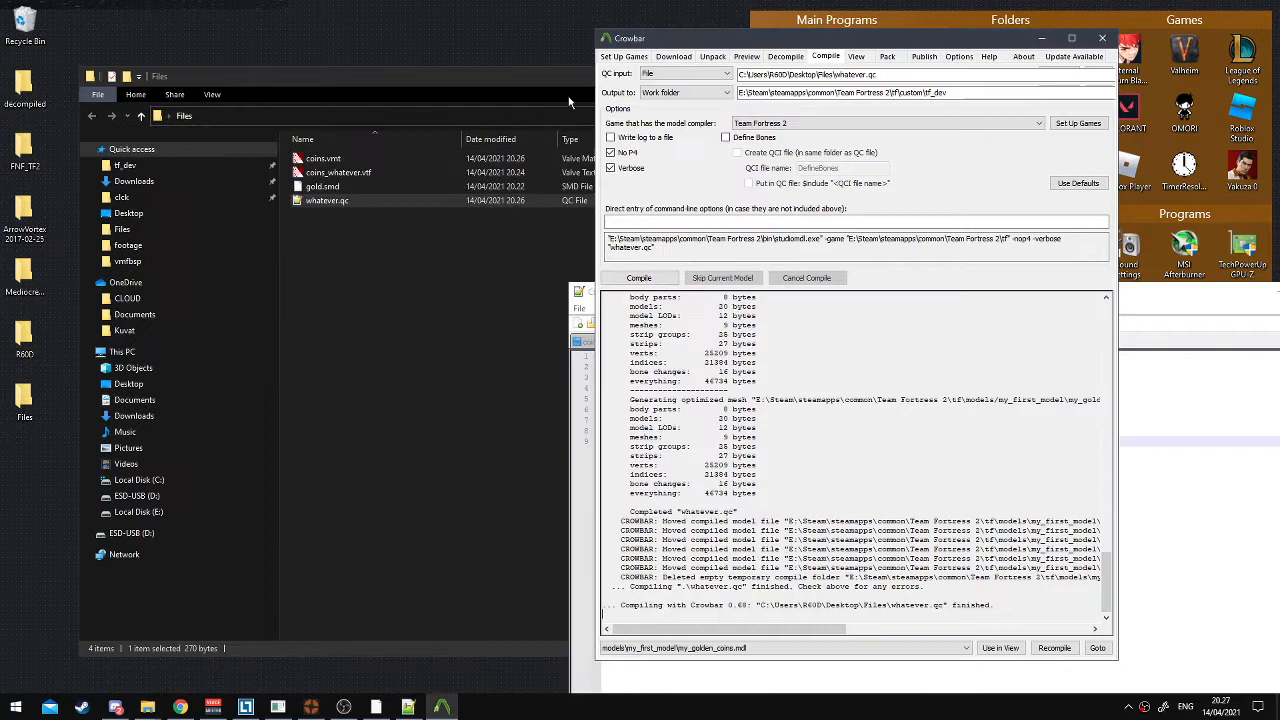
Switch from Crowbar to Hammer++ and create a new empty map
{"action": "left_click", "coordinate": [1041, 39]}
{"action": "left_click", "coordinate": [704, 78]}
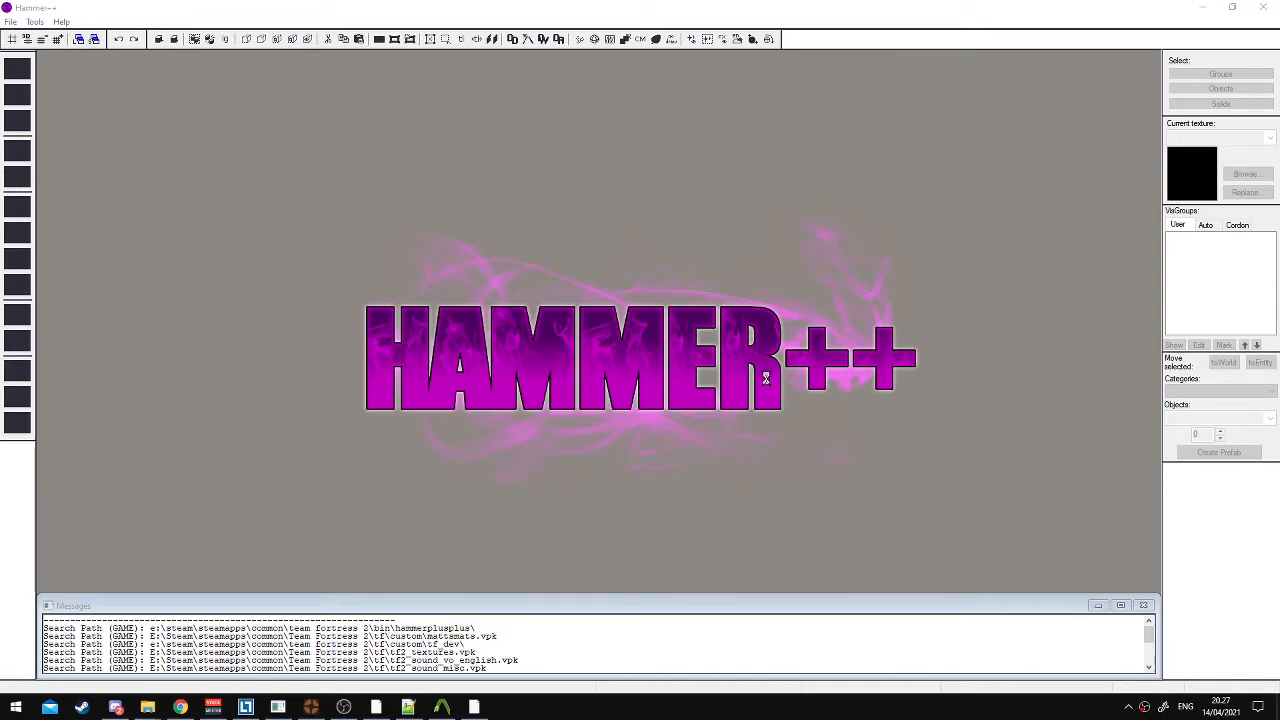
{"action": "left_click", "coordinate": [10, 21]}
{"action": "left_click", "coordinate": [403, 99]}
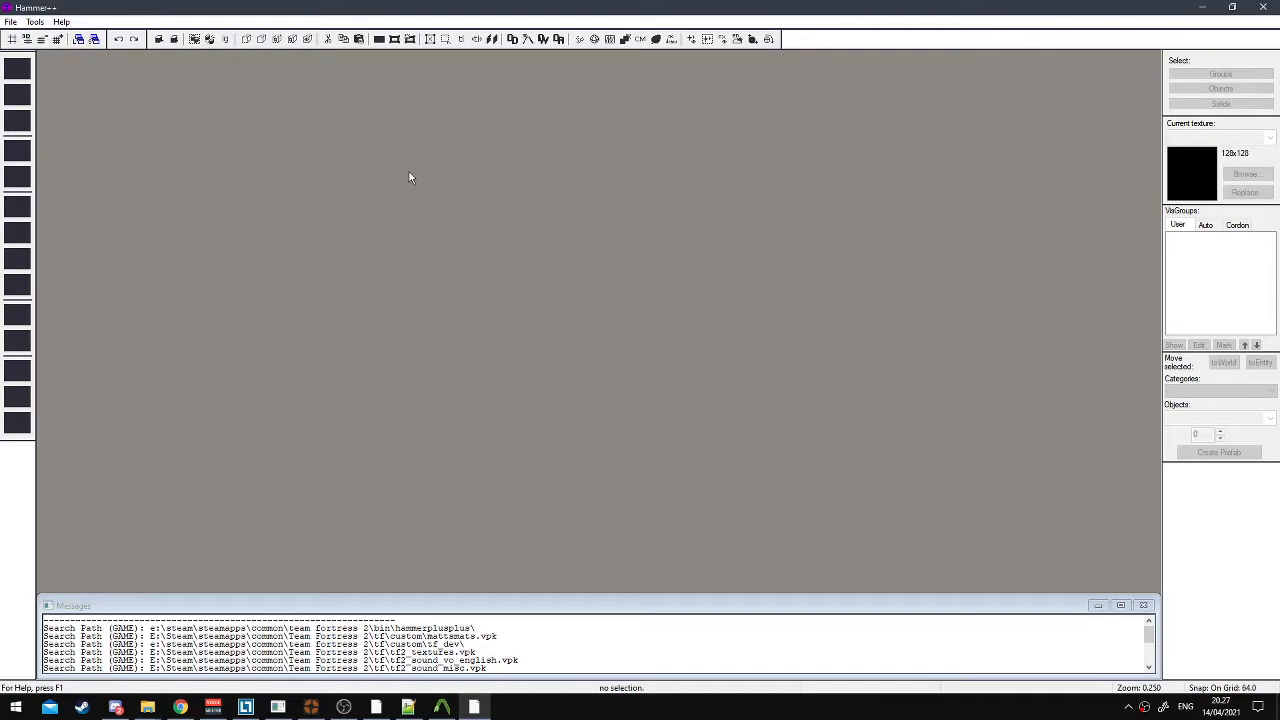
{"action": "key", "text": "ctrl+n"}
Create a floor block 2048 units long and 256 units high, and widen it to 960 units
{"action": "left_click", "coordinate": [17, 178]}
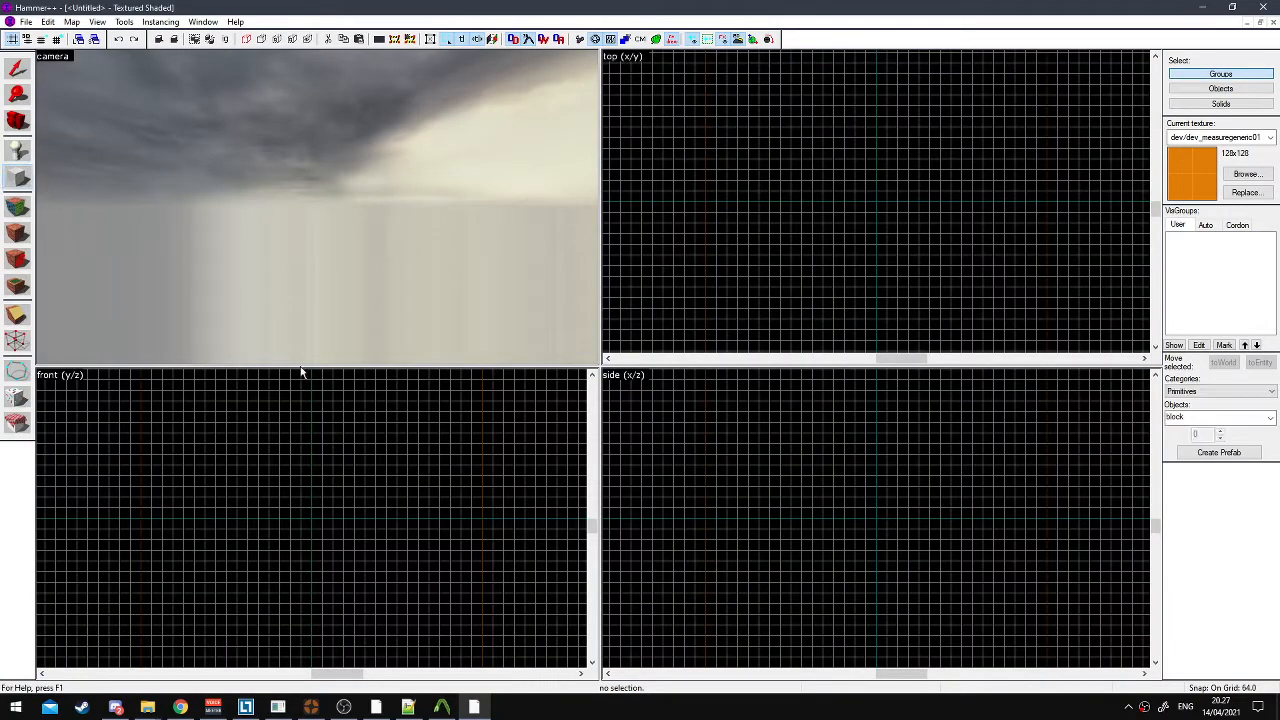
{"action": "left_click_drag", "start_coordinate": [152, 488], "coordinate": [493, 528]}
{"action": "key", "text": "Return"}
{"action": "key", "text": "Down"}
{"action": "key", "text": "s"}
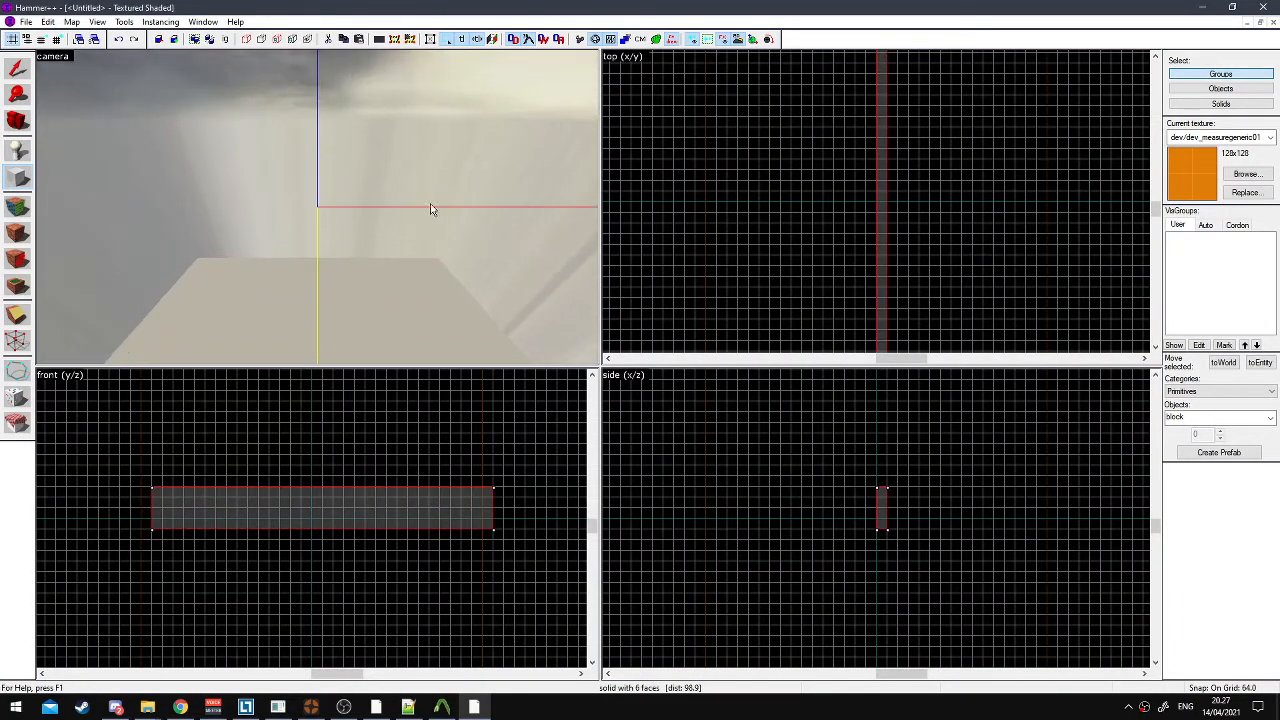
{"action": "left_click", "coordinate": [17, 69]}
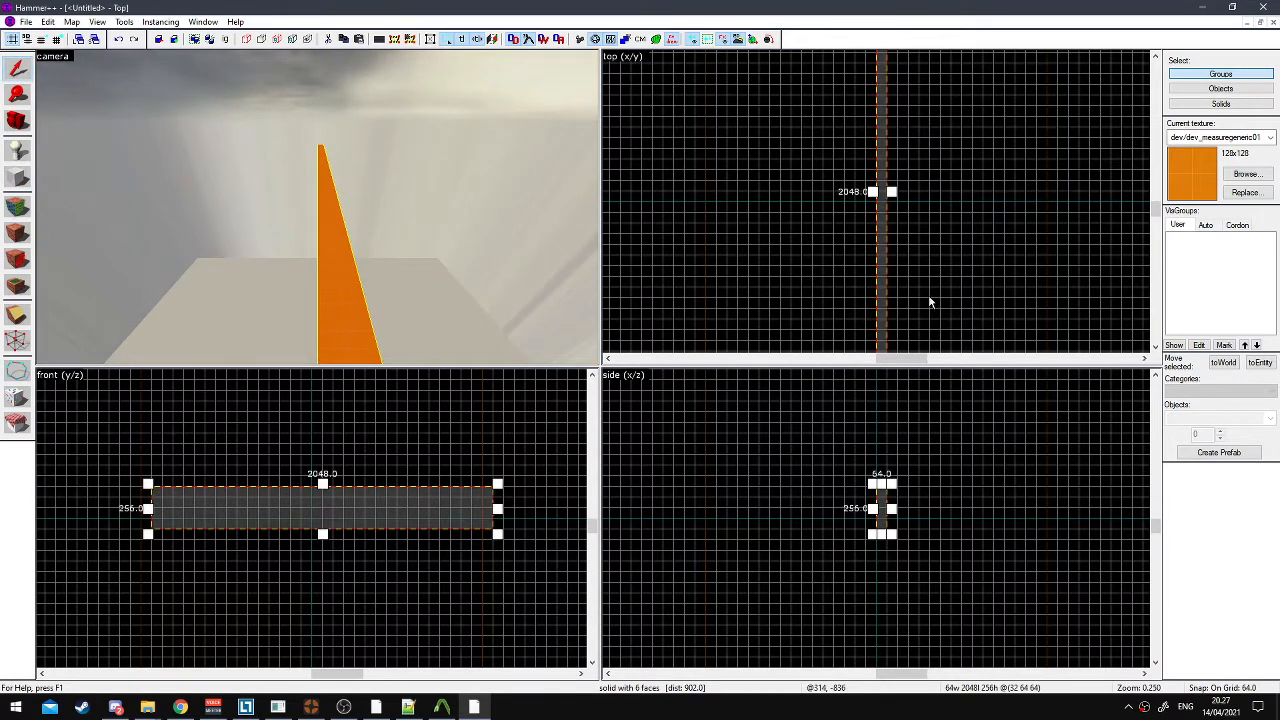
{"action": "left_click_drag", "start_coordinate": [892, 192], "coordinate": [1041, 192]}
{"action": "key", "text": "Right"}
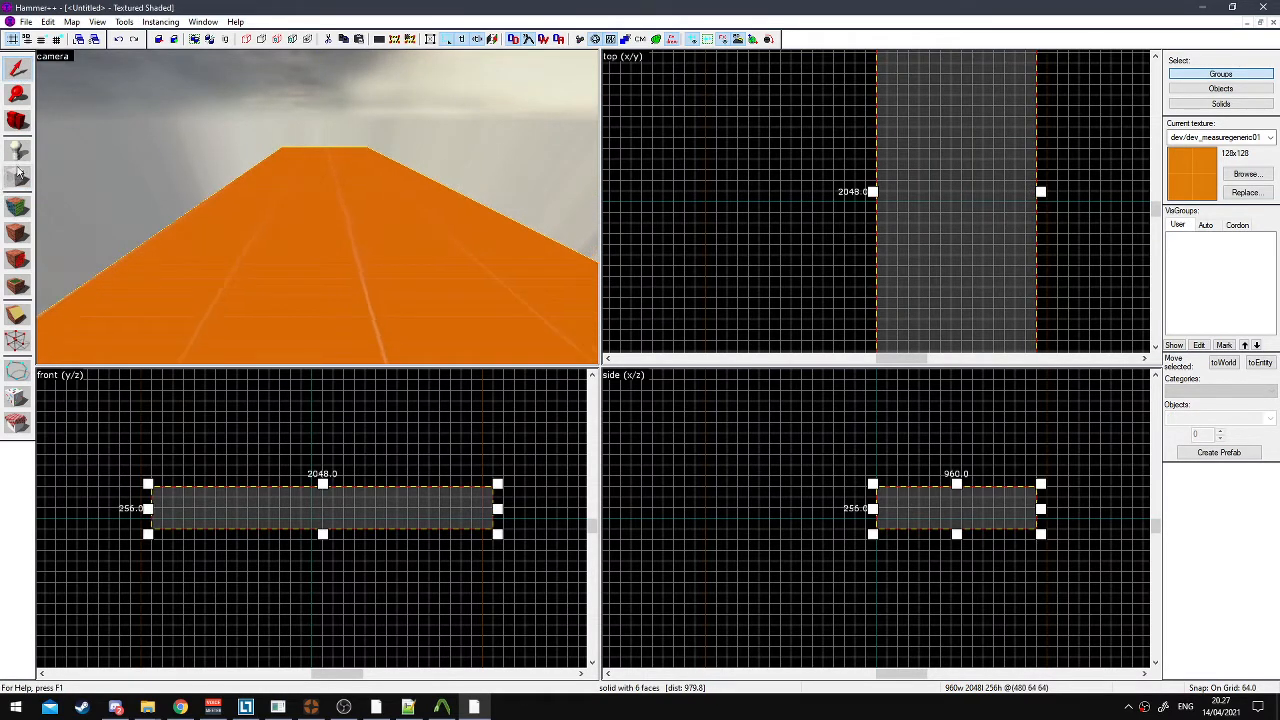
Place an info_player_teamspawn entity on top of the floor block
{"action": "key", "text": "shift+e"}
{"action": "left_click", "coordinate": [289, 259]}
{"action": "key", "text": "w"}
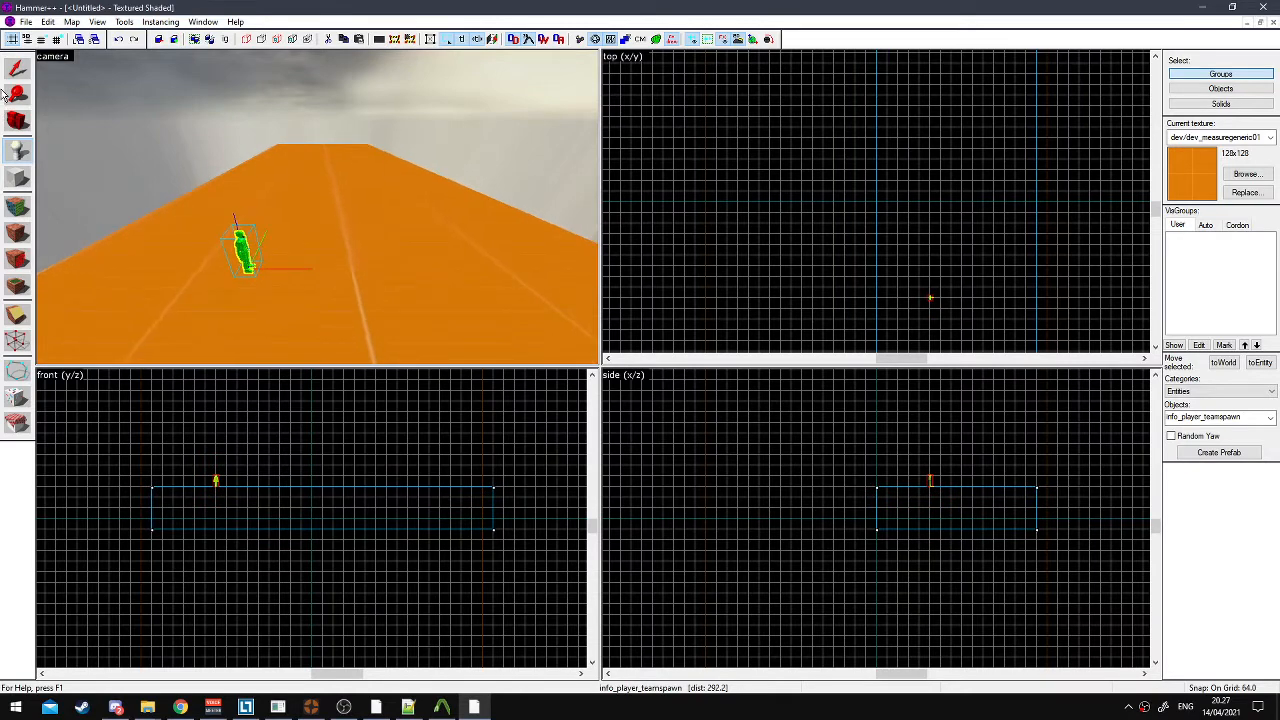
Place a prop_static entity on the floor block beside the player spawn
{"action": "left_click", "coordinate": [17, 69]}
{"action": "left_click", "coordinate": [17, 151]}
{"action": "left_click", "coordinate": [1230, 425]}
{"action": "type", "text": "prop_static"}
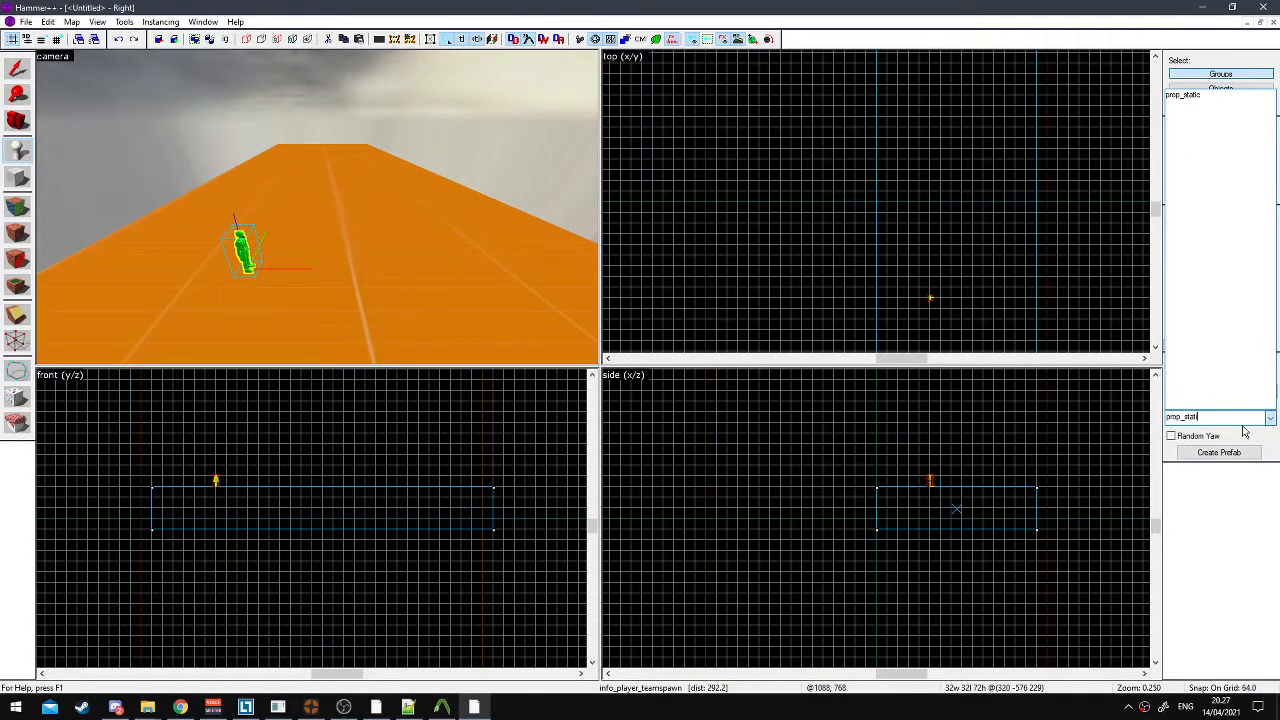
{"action": "key", "text": "Return"}
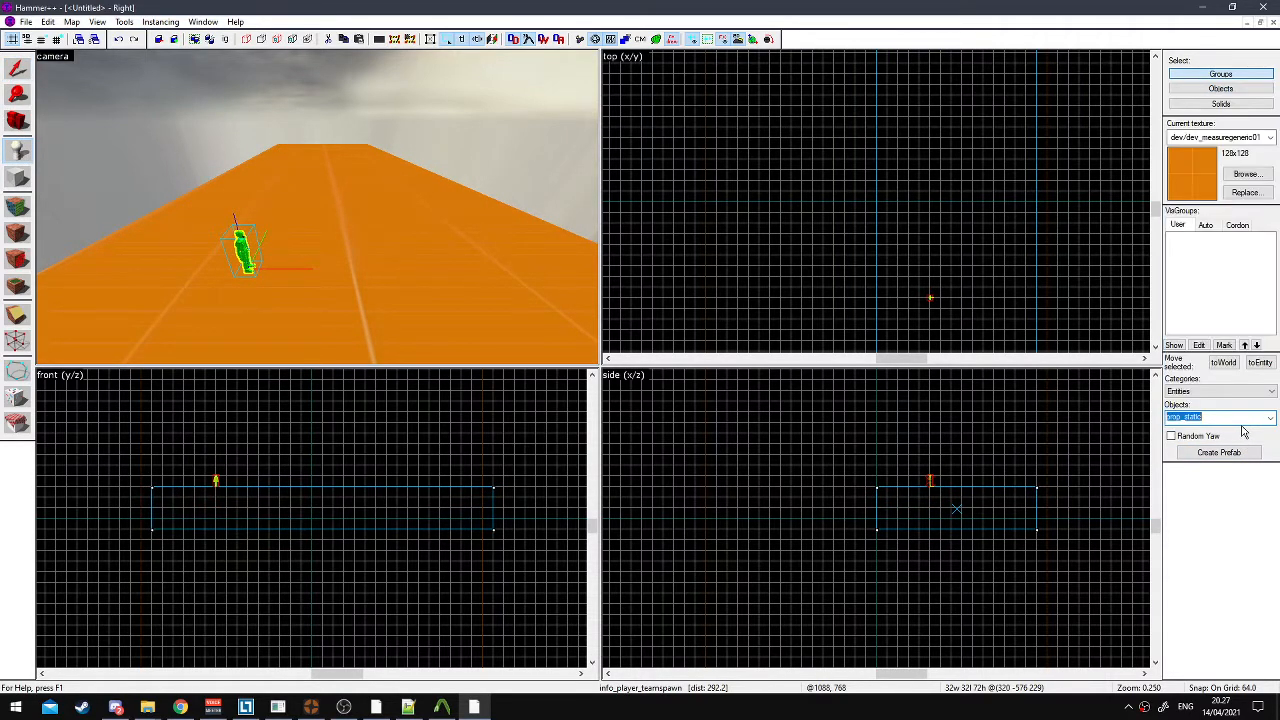
{"action": "left_click", "coordinate": [375, 253]}
Check the $staticprop line in whatever.qc and return to the Hammer++ map
{"action": "left_click", "coordinate": [408, 707]}
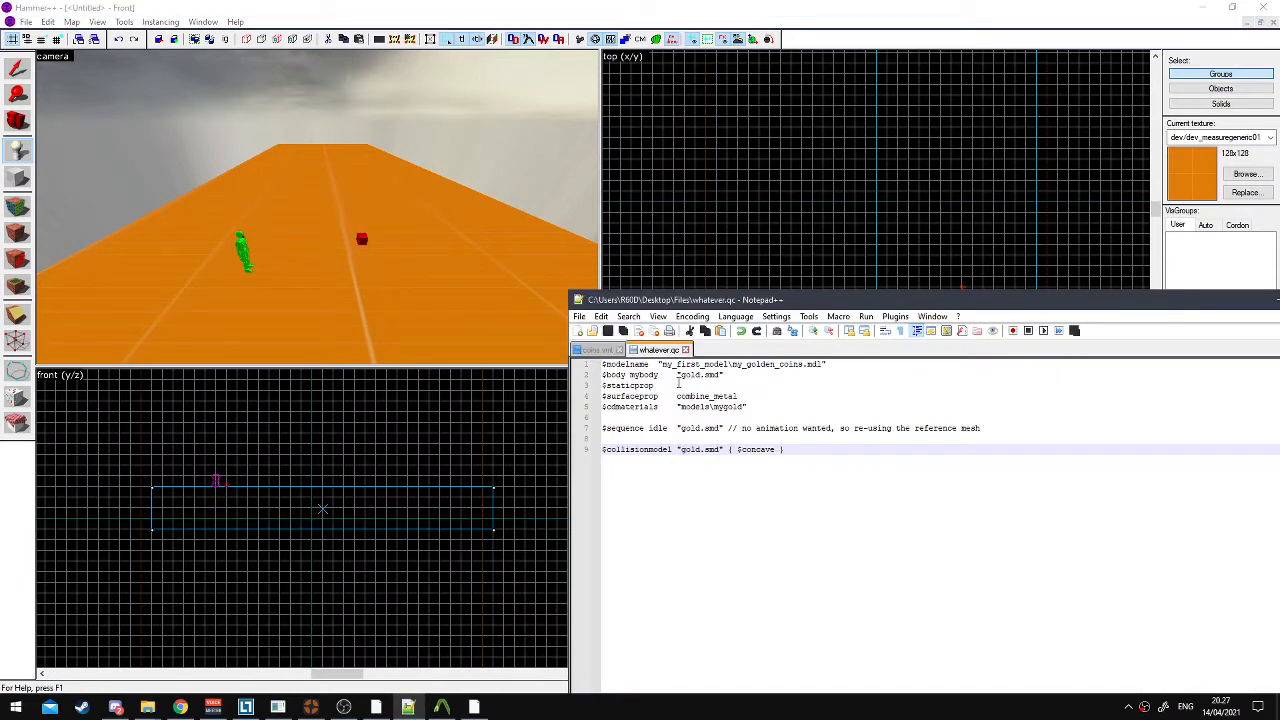
{"action": "left_click_drag", "start_coordinate": [681, 384], "coordinate": [599, 384]}
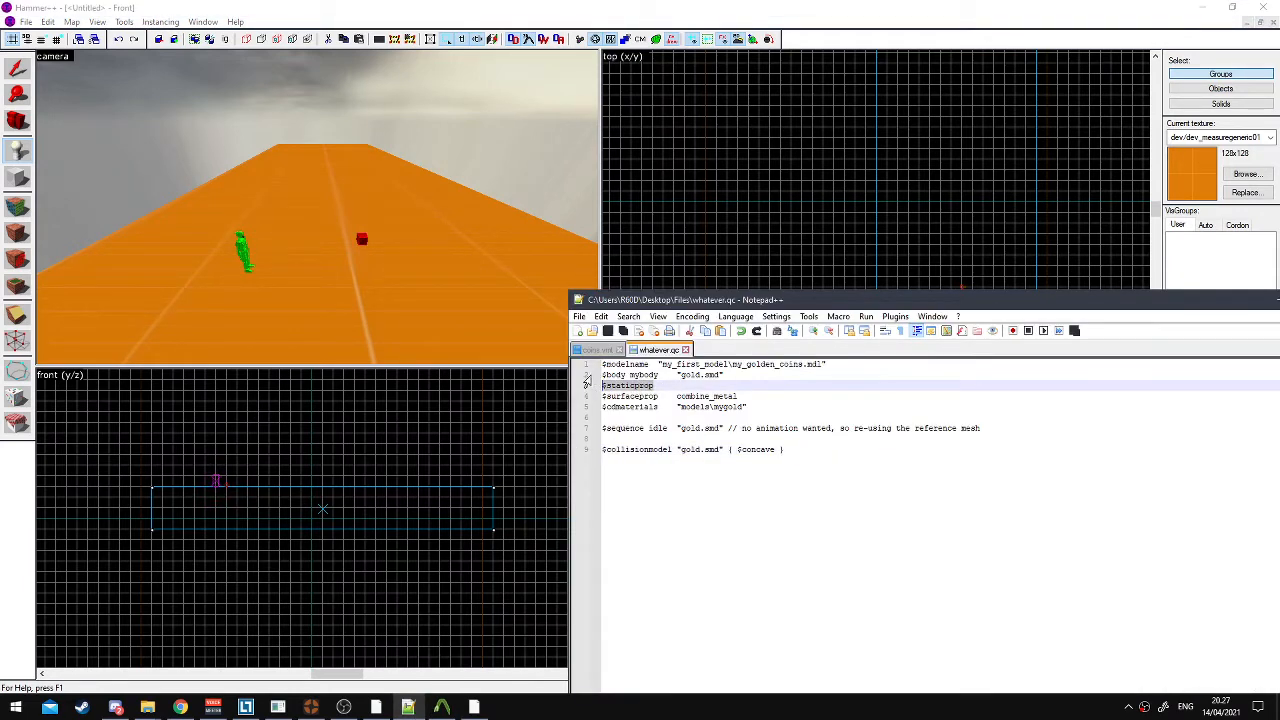
{"action": "left_click_drag", "start_coordinate": [692, 386], "coordinate": [597, 388]}
{"action": "left_click", "coordinate": [466, 4]}
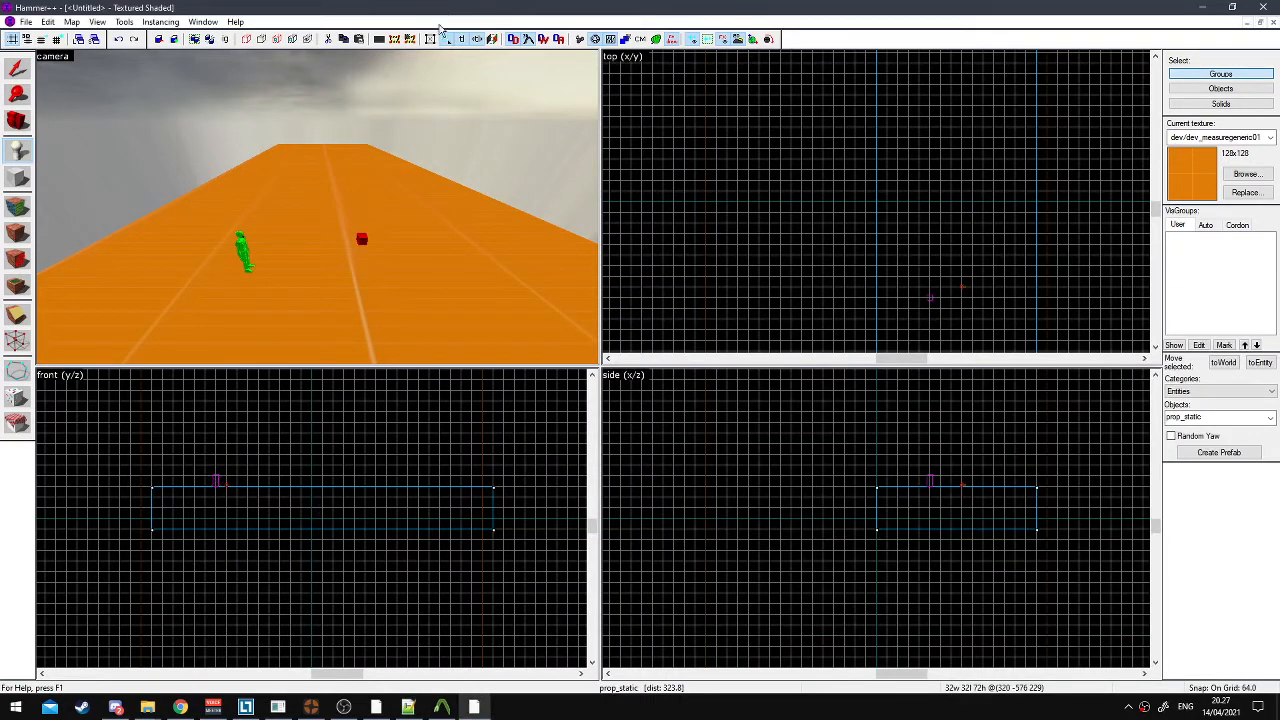
Open the properties of the prop_static on the floor block and start browsing for its World Model
{"action": "scroll", "coordinate": [367, 291], "scroll_direction": "up", "scroll_amount": 2}
{"action": "left_click", "coordinate": [17, 67]}
{"action": "left_click", "coordinate": [395, 262]}
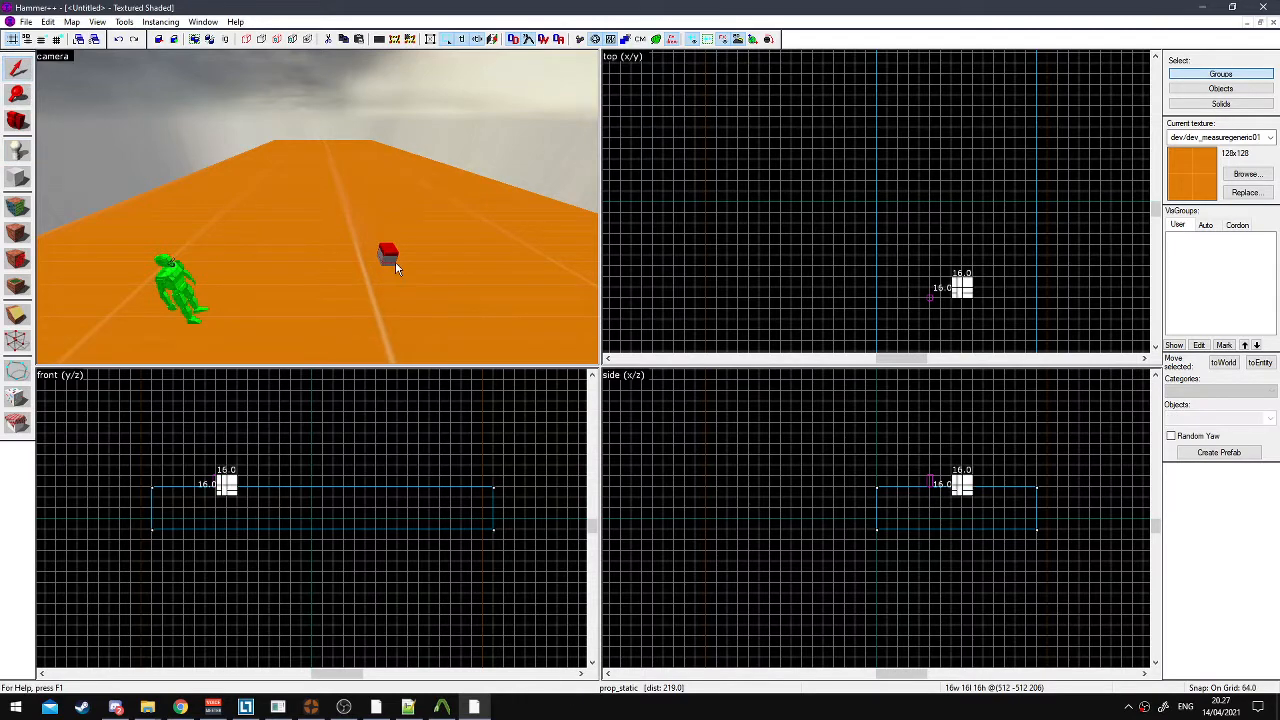
{"action": "double_click", "coordinate": [393, 258]}
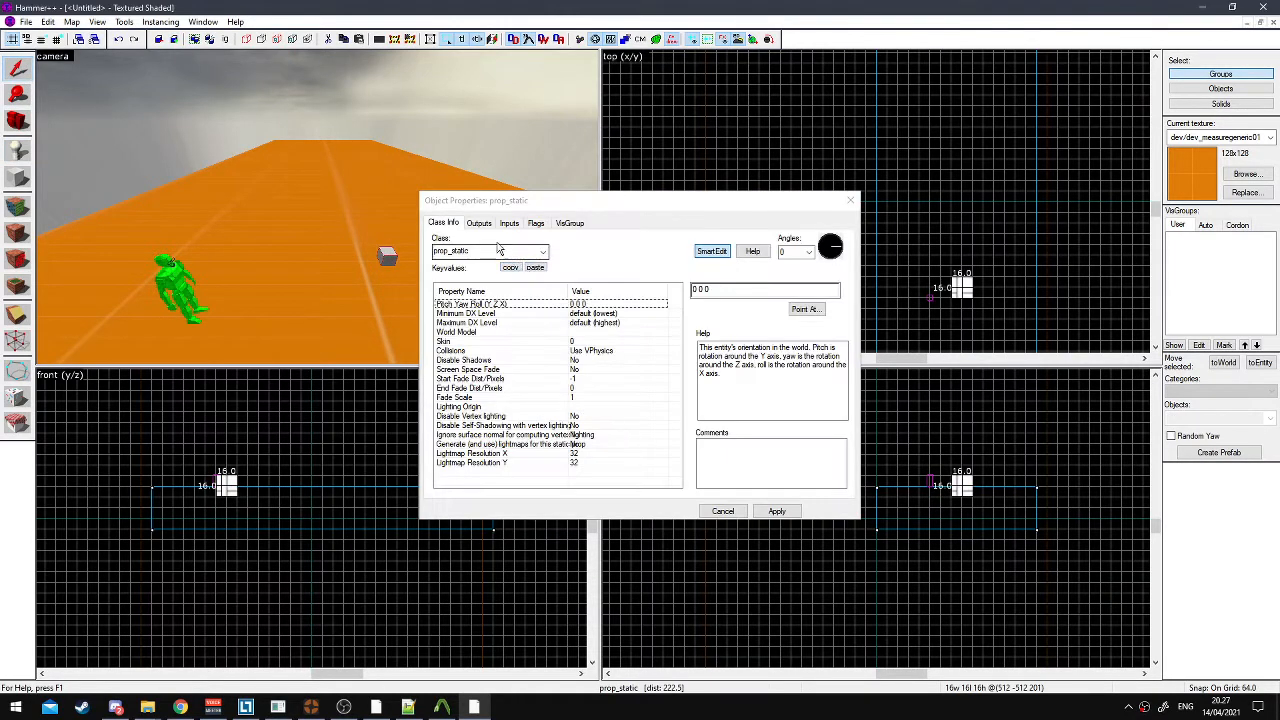
{"action": "left_click", "coordinate": [591, 334]}
{"action": "left_click", "coordinate": [710, 306]}
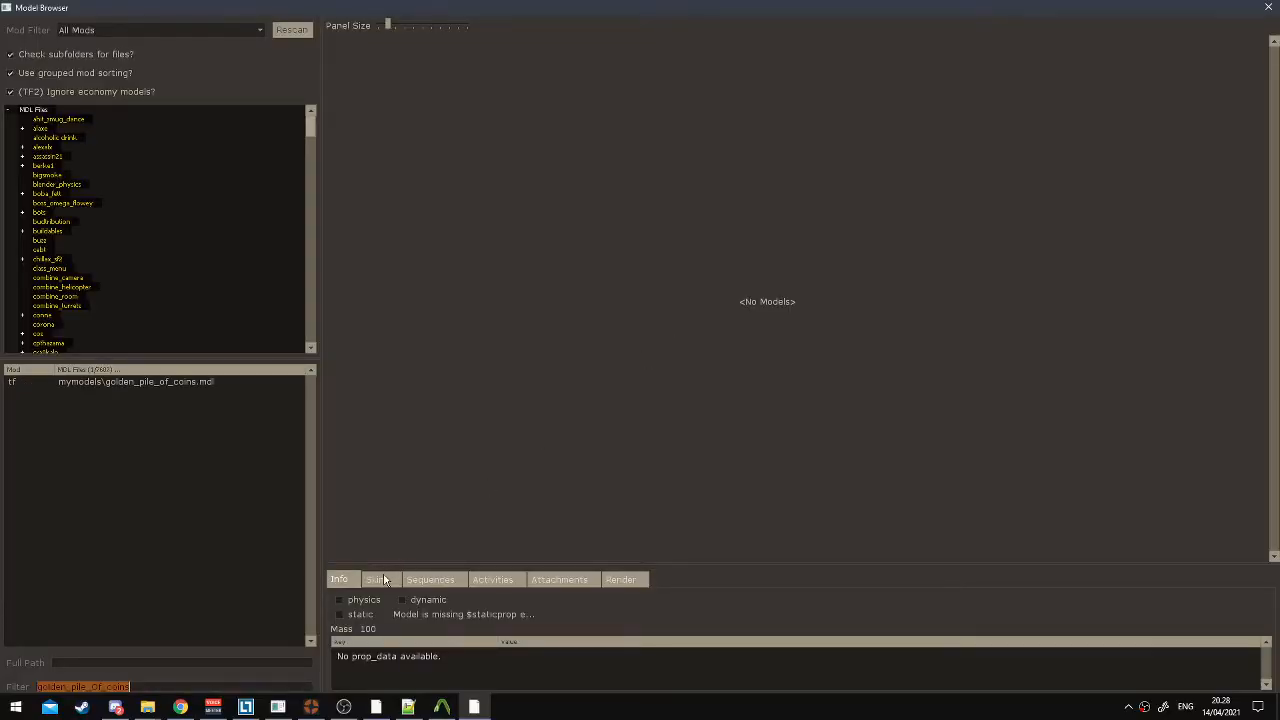
Filter the models by "my gold" and apply my_first_model/my_golden_coins.mdl as the prop's World Model
{"action": "key", "text": "alt+Tab"}
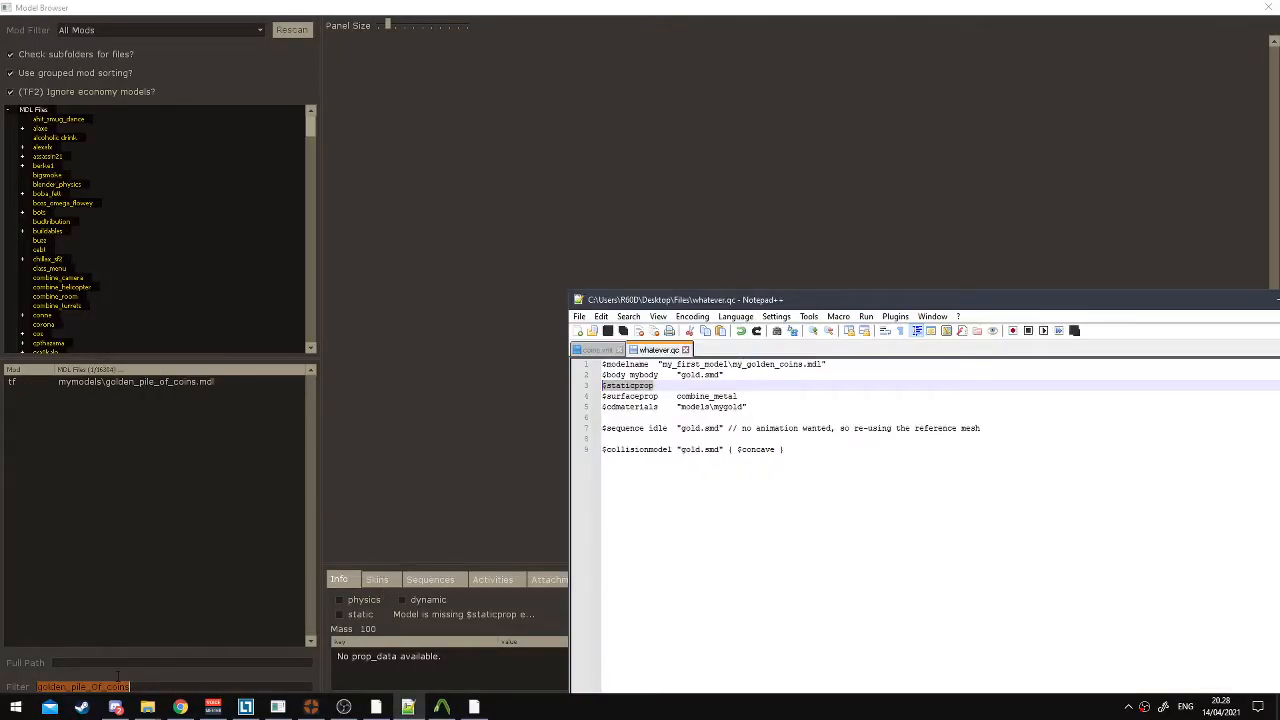
{"action": "left_click", "coordinate": [143, 686]}
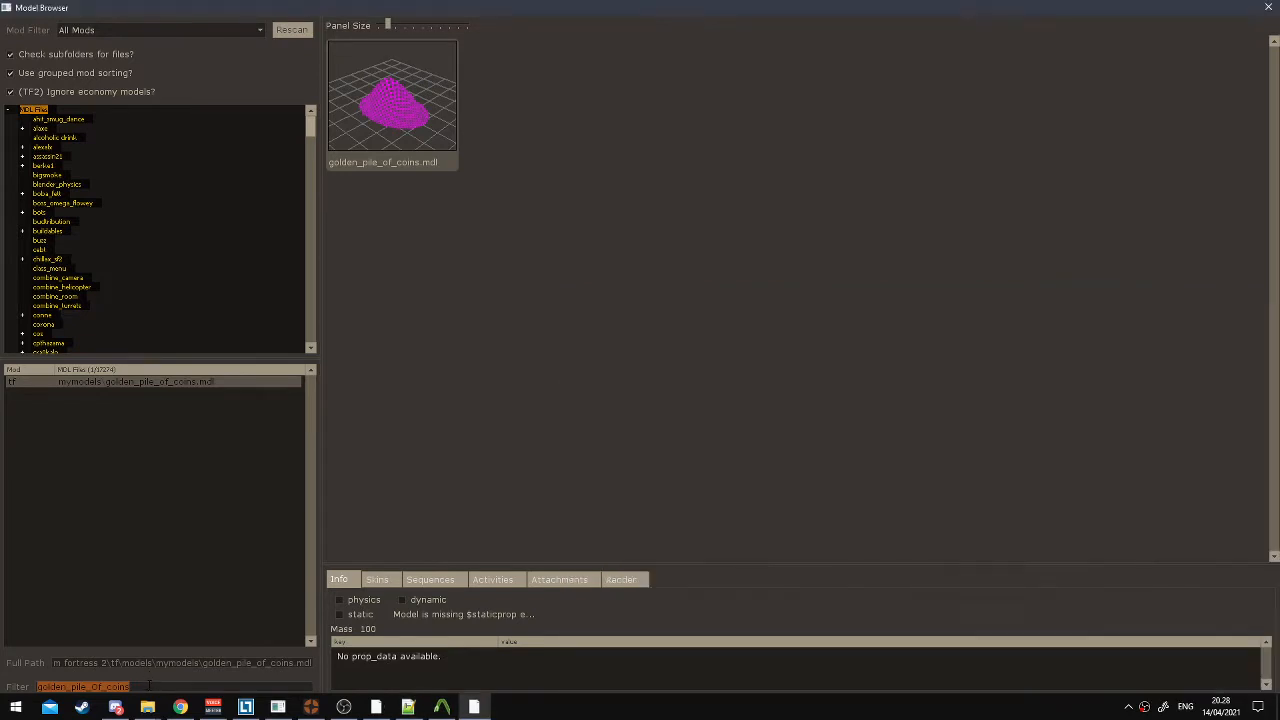
{"action": "type", "text": "my gold"}
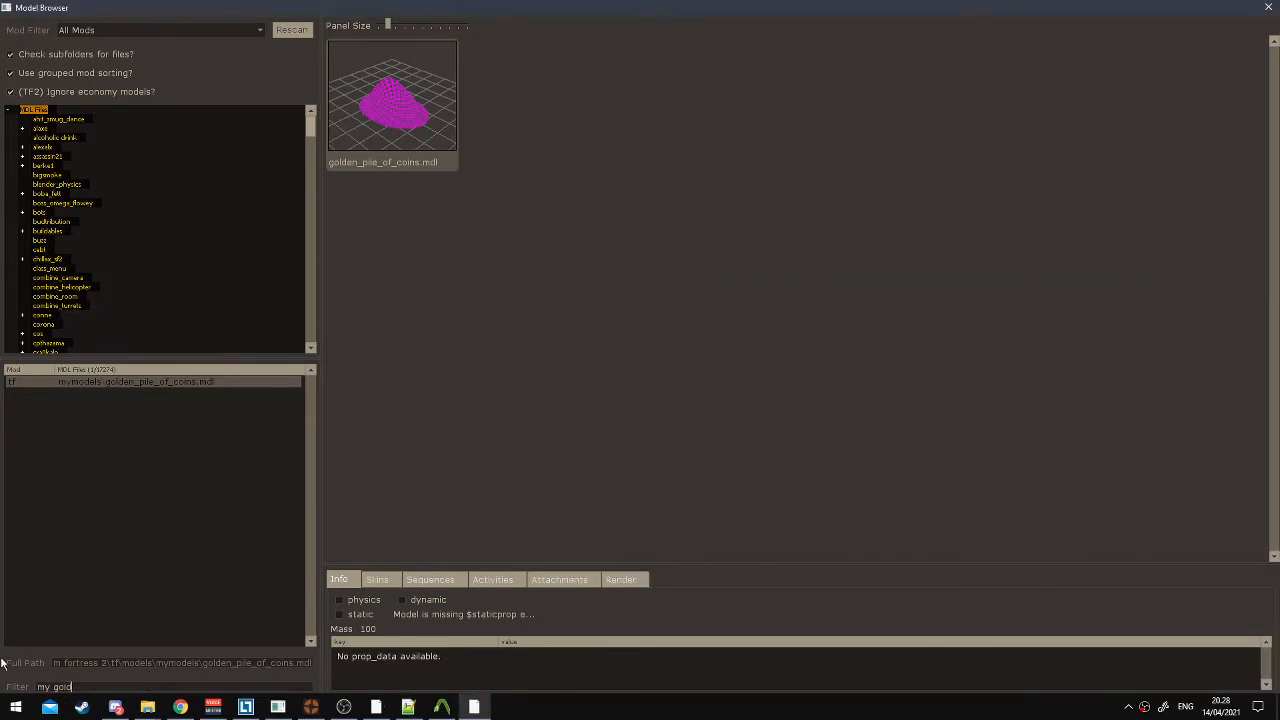
{"action": "double_click", "coordinate": [419, 152]}
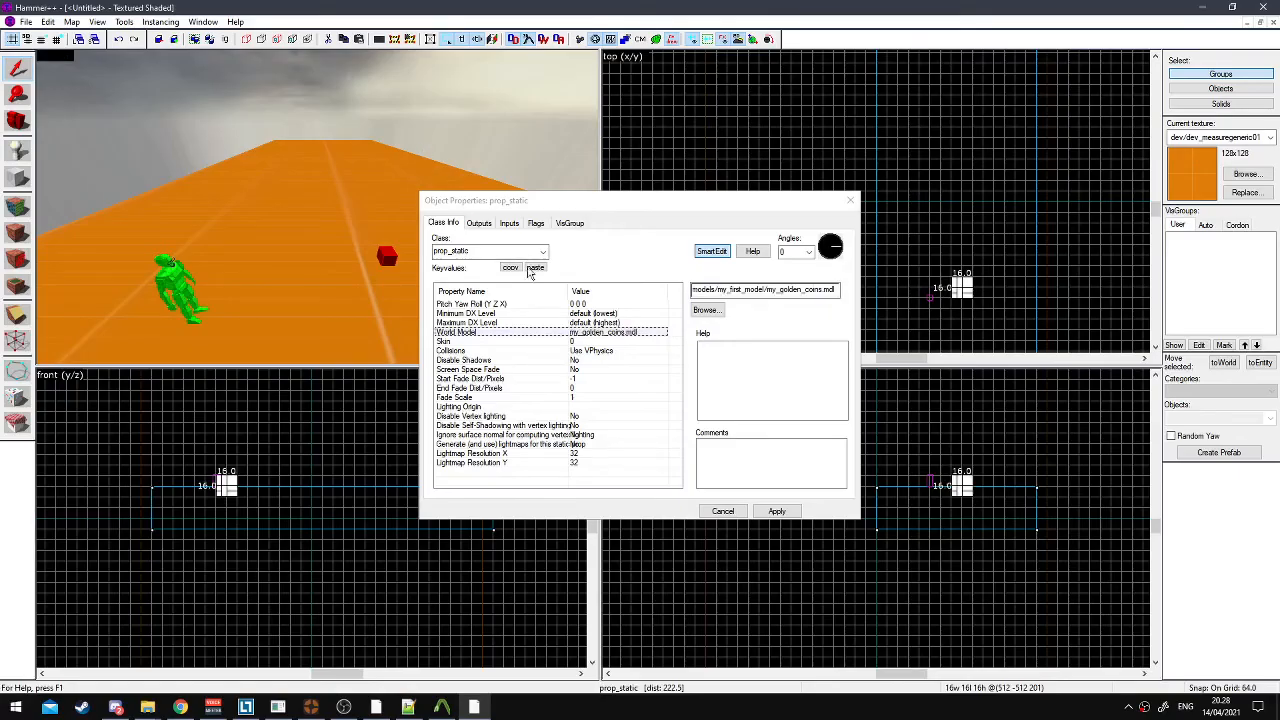
{"action": "left_click", "coordinate": [777, 511]}
Inspect the coin pile's surface up close and check the $cdmaterials path in whatever.qc
{"action": "key", "text": "z"}
{"action": "key", "text": "w"}
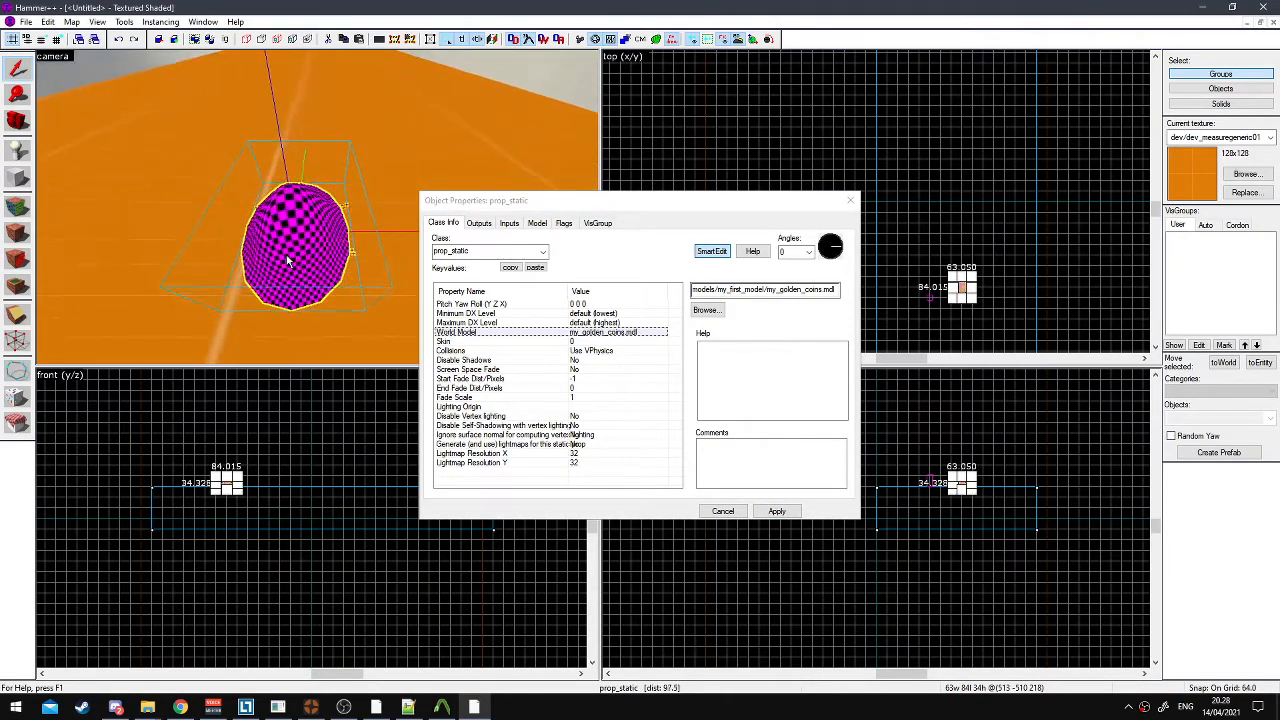
{"action": "key", "text": "s"}
{"action": "key", "text": "z"}
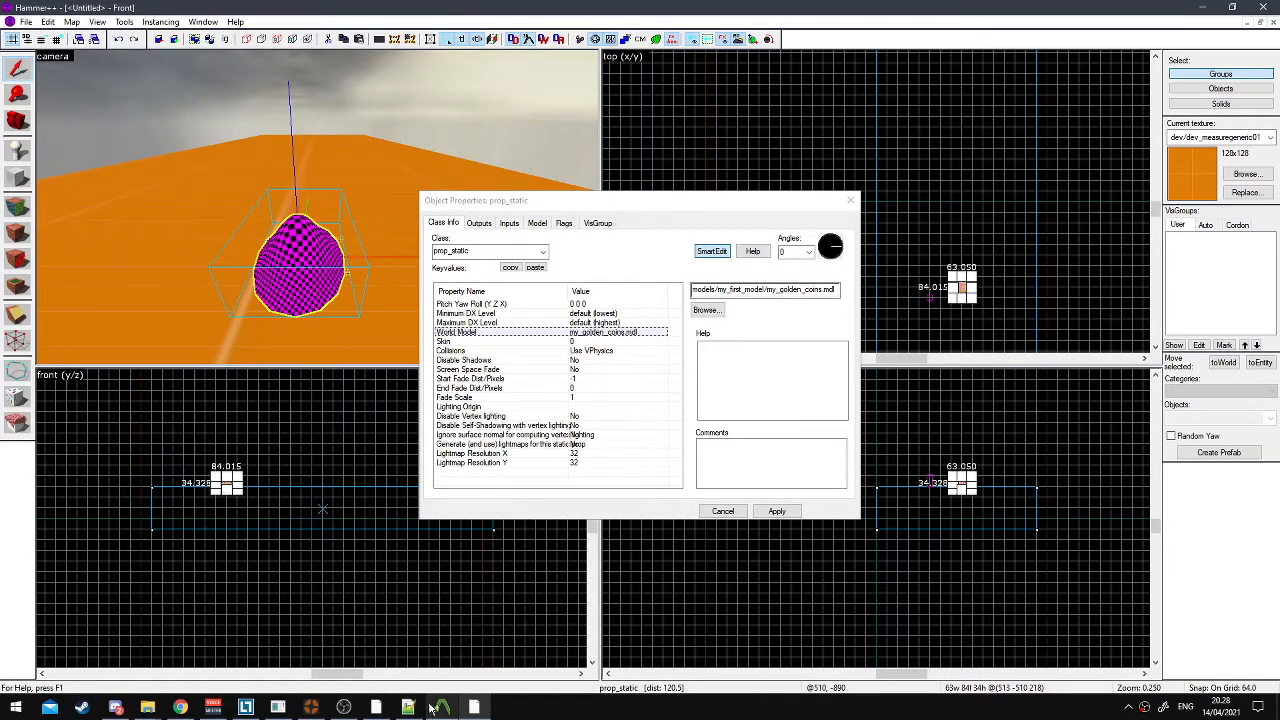
{"action": "key", "text": "alt+Tab"}
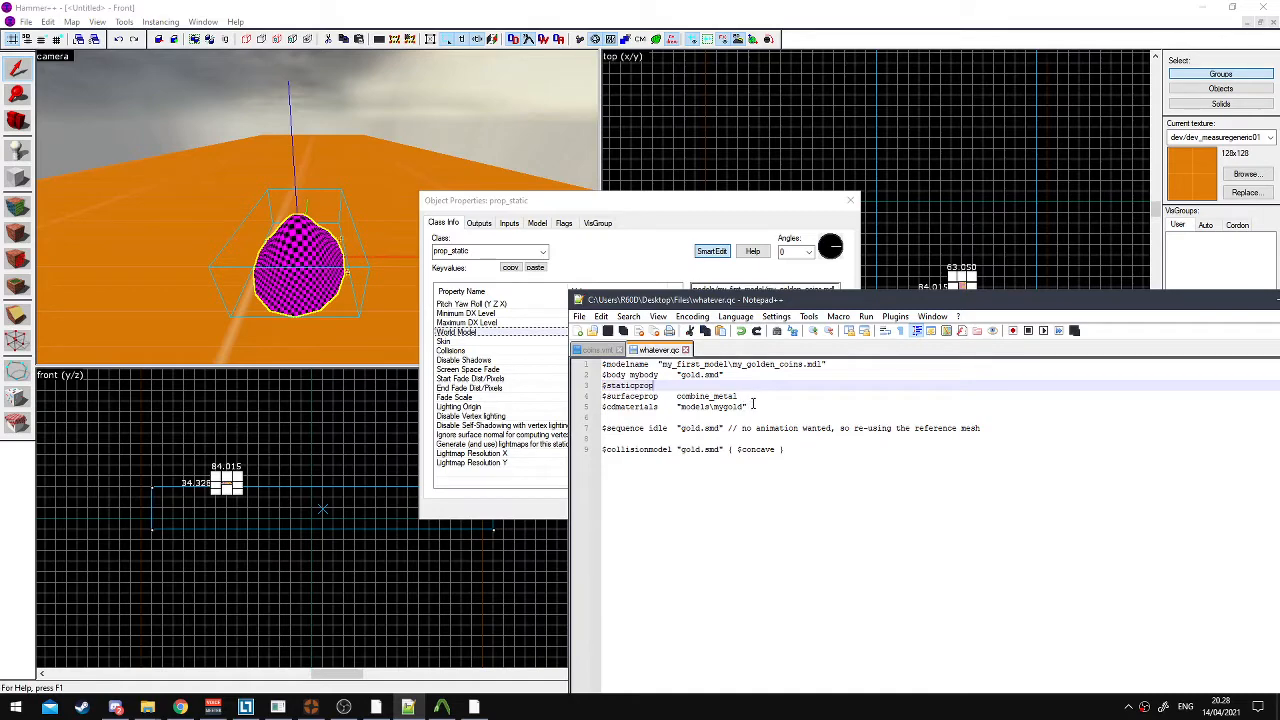
{"action": "left_click", "coordinate": [752, 406]}
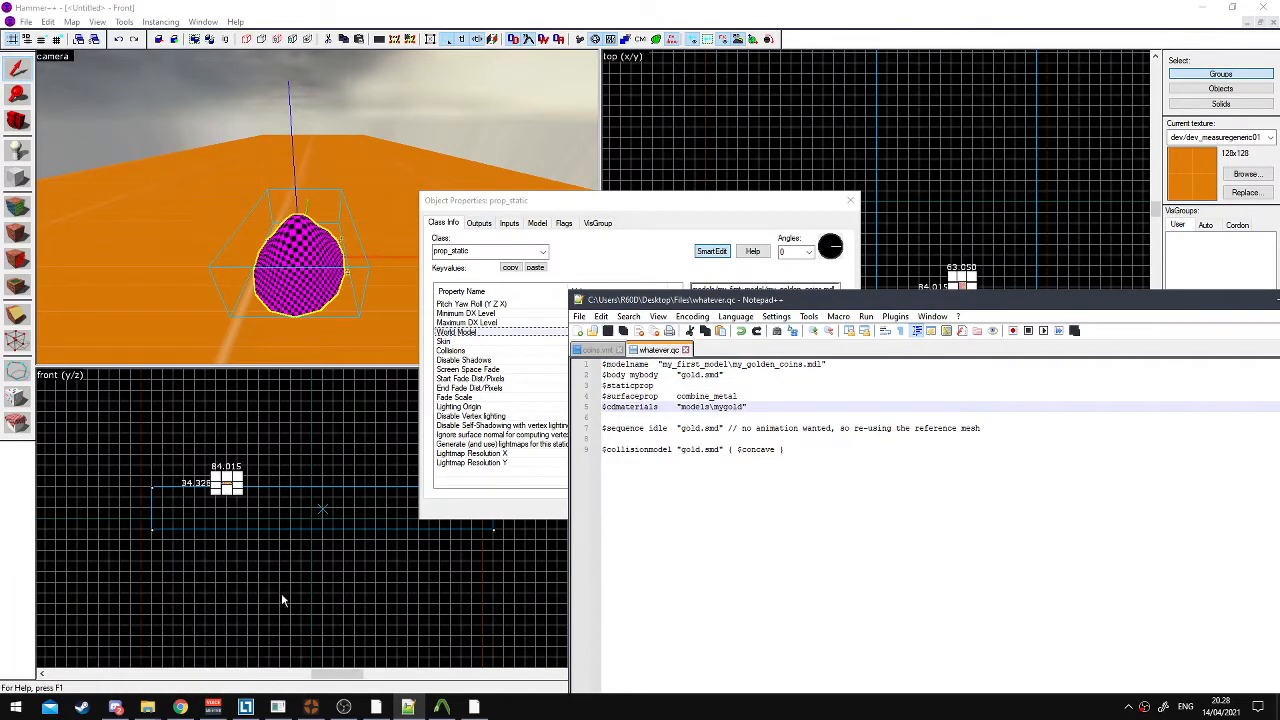
Open the my_gold folder inside tf_dev's materials/models folder and compare its name with the material path in whatever.qc
{"action": "left_click", "coordinate": [142, 710]}
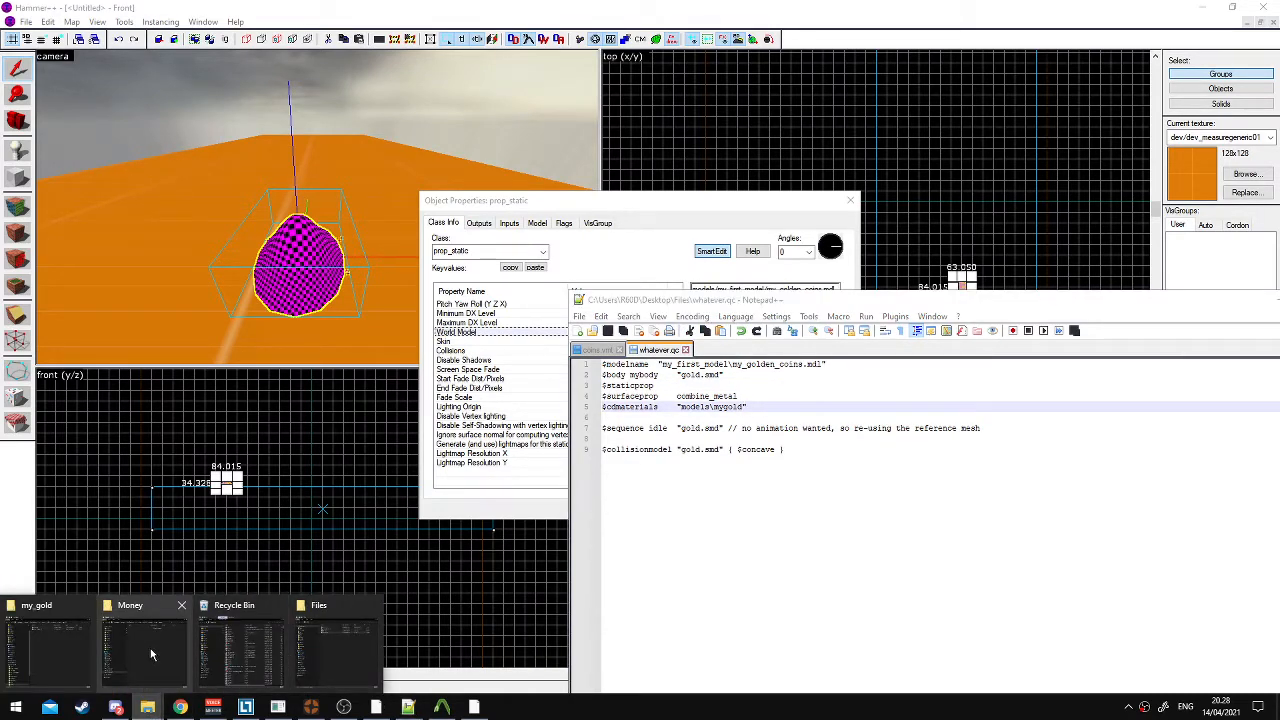
{"action": "left_click", "coordinate": [182, 645]}
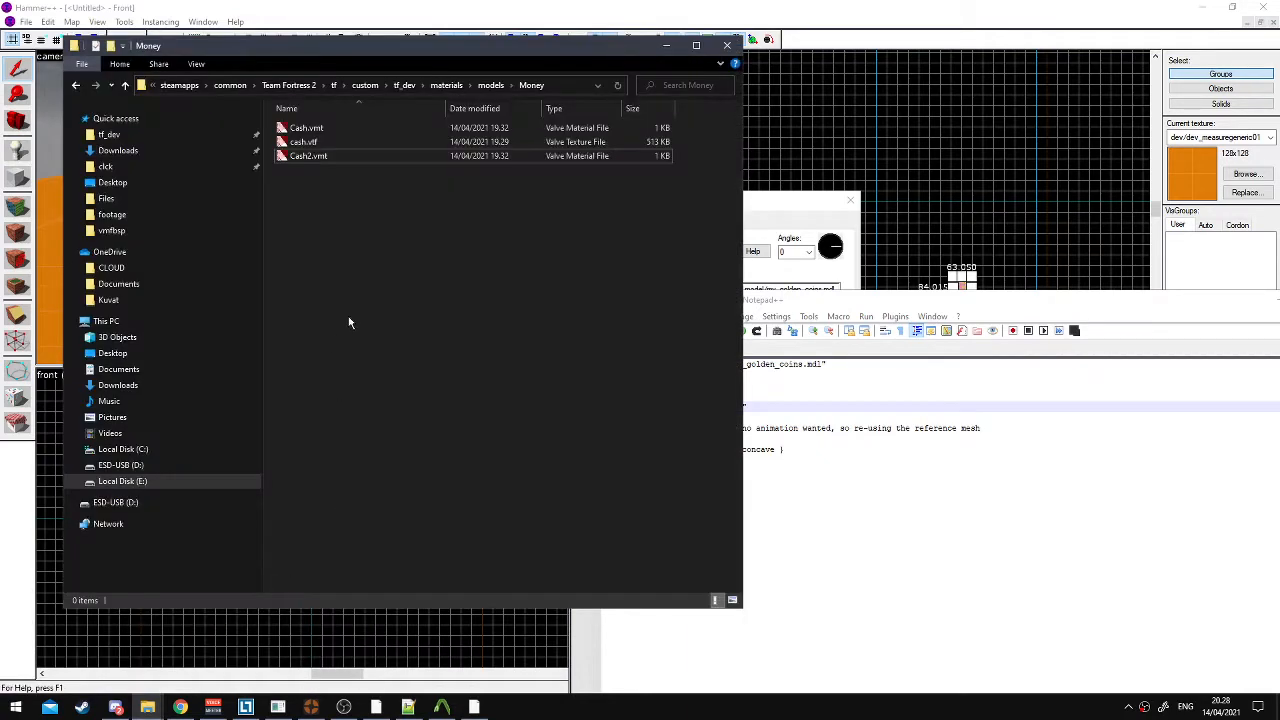
{"action": "left_click", "coordinate": [493, 87]}
{"action": "left_click", "coordinate": [813, 393]}
{"action": "left_click", "coordinate": [553, 390]}
{"action": "scroll", "coordinate": [435, 358], "scroll_direction": "down", "scroll_amount": 12}
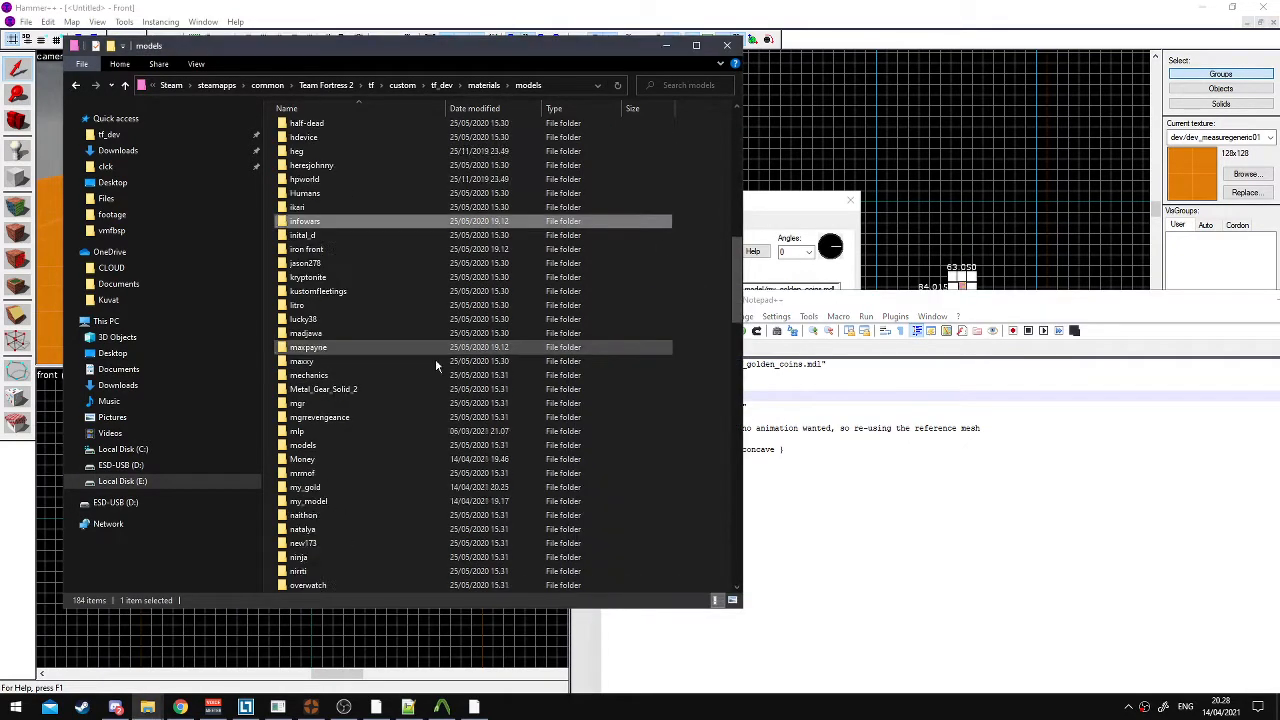
{"action": "scroll", "coordinate": [343, 327], "scroll_direction": "up", "scroll_amount": 3}
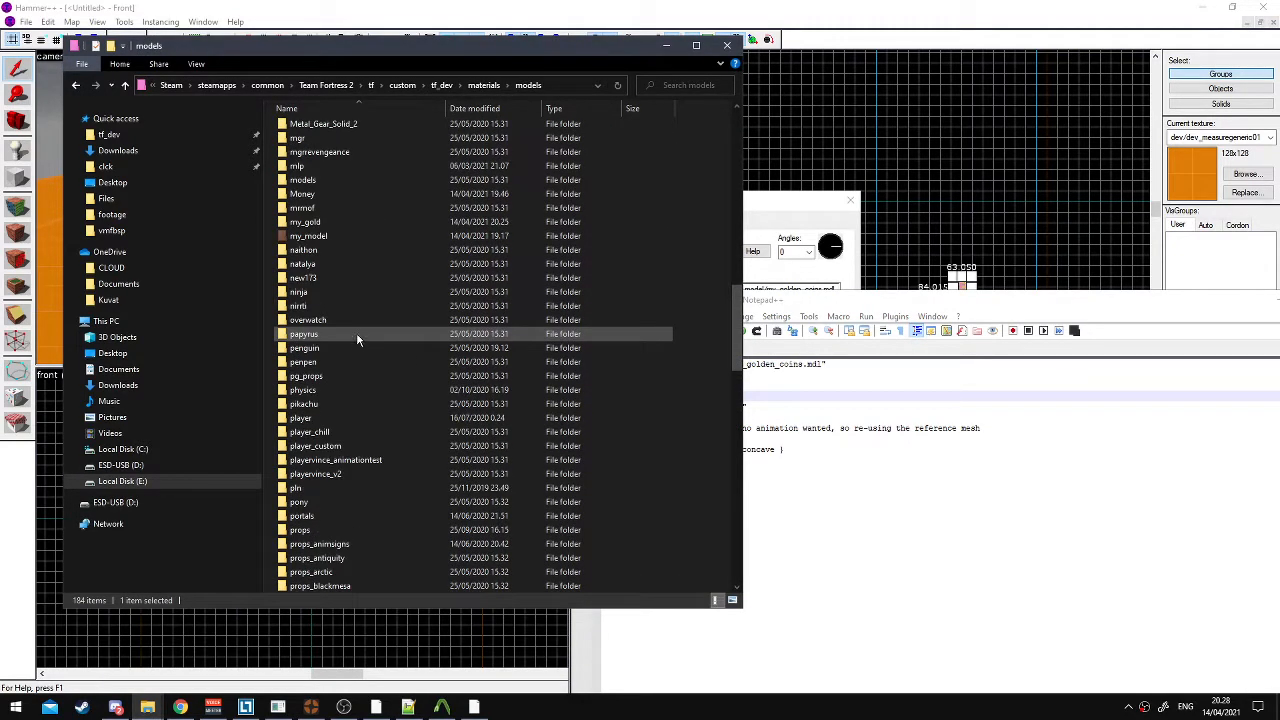
{"action": "double_click", "coordinate": [338, 221]}
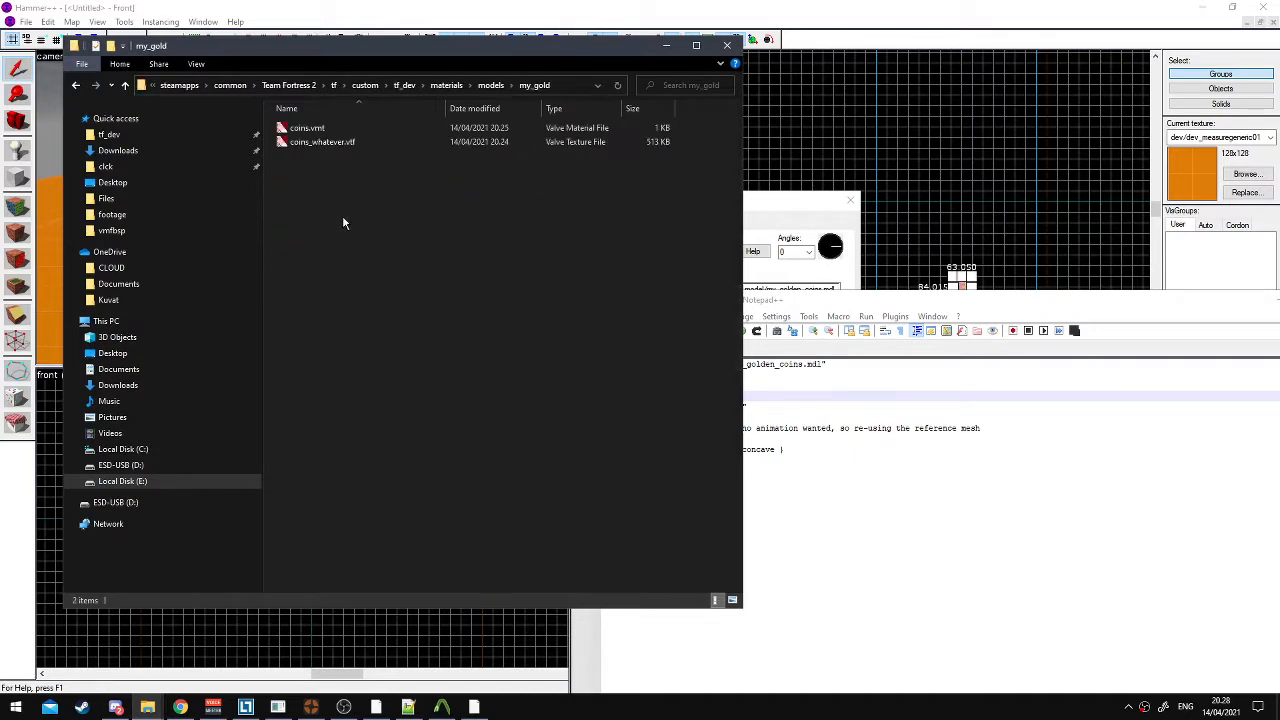
{"action": "left_click", "coordinate": [936, 471]}
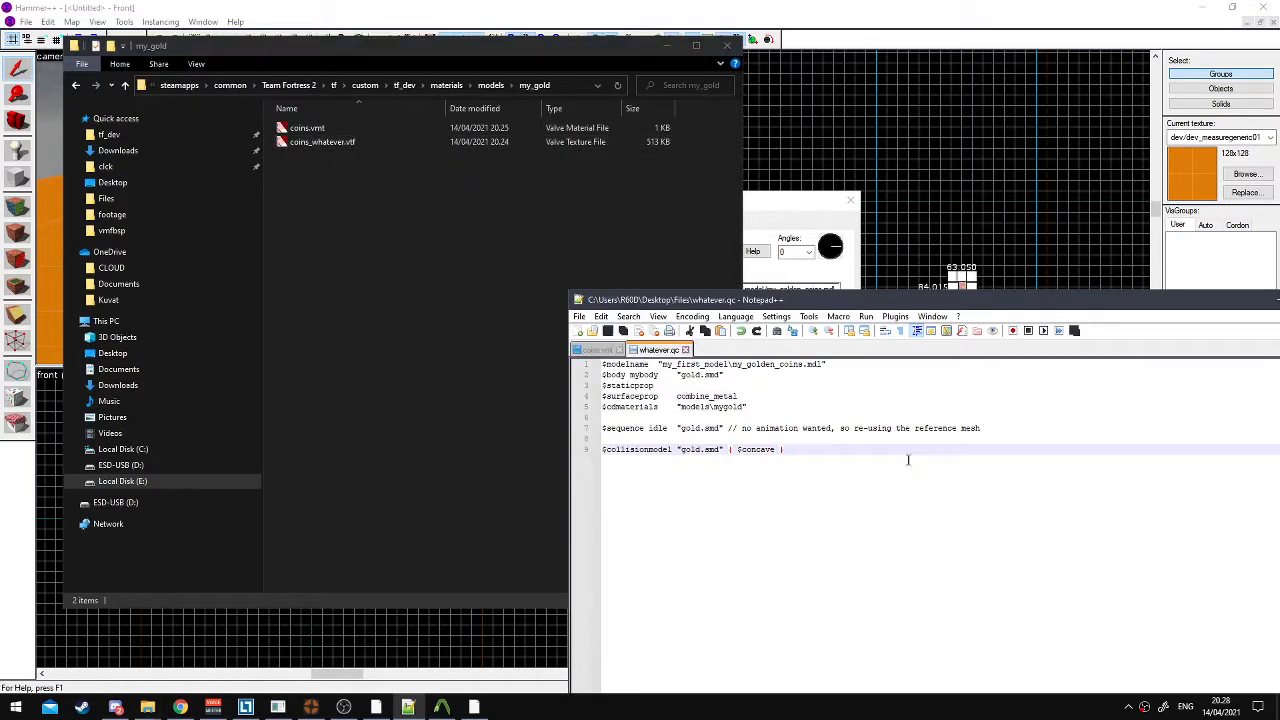
Open coins.vmt in Notepad++ and correct its $basetexture path to models\my_gold\coins_whatever
{"action": "right_click", "coordinate": [343, 128]}
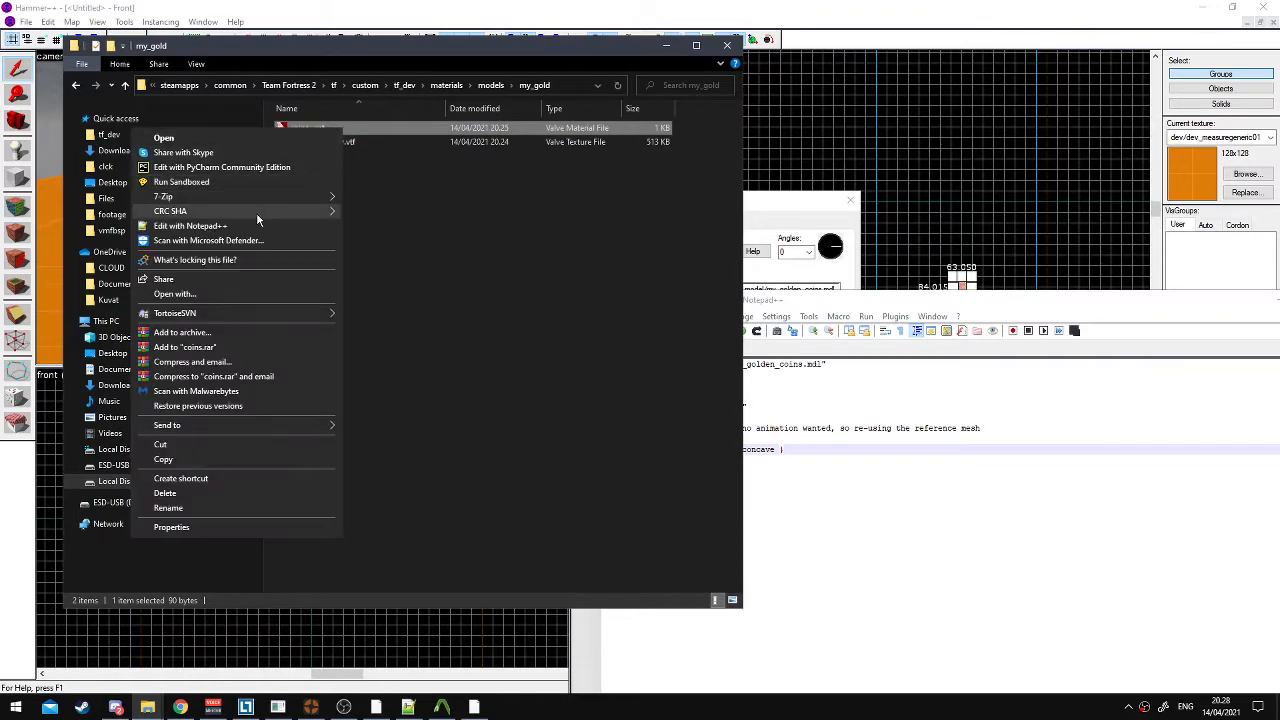
{"action": "left_click", "coordinate": [253, 227]}
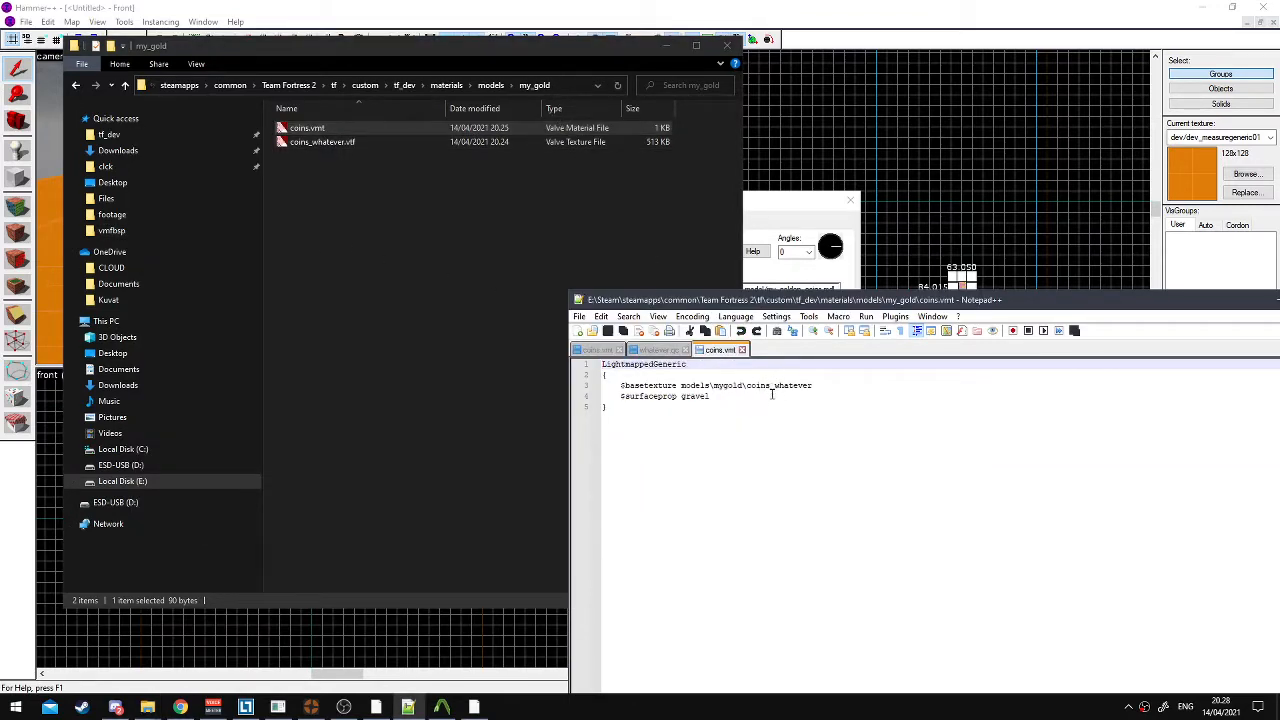
{"action": "left_click", "coordinate": [723, 387]}
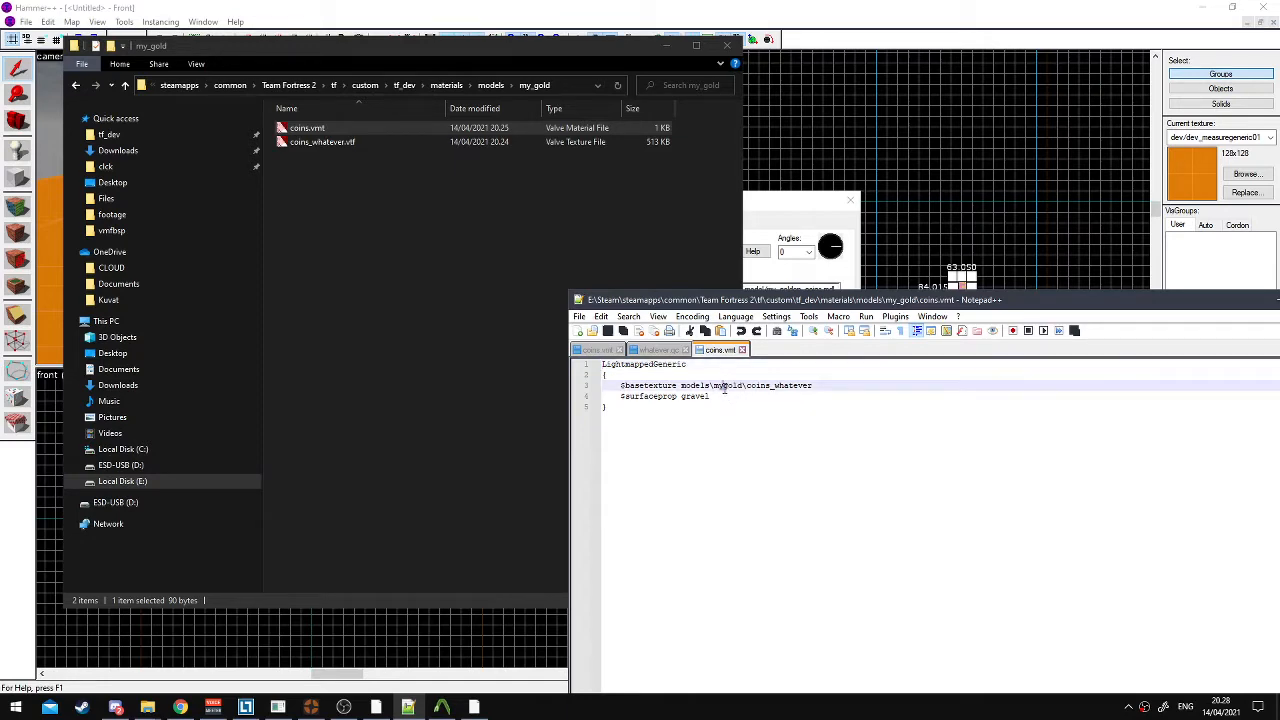
{"action": "type", "text": "_"}
{"action": "left_click", "coordinate": [790, 409]}
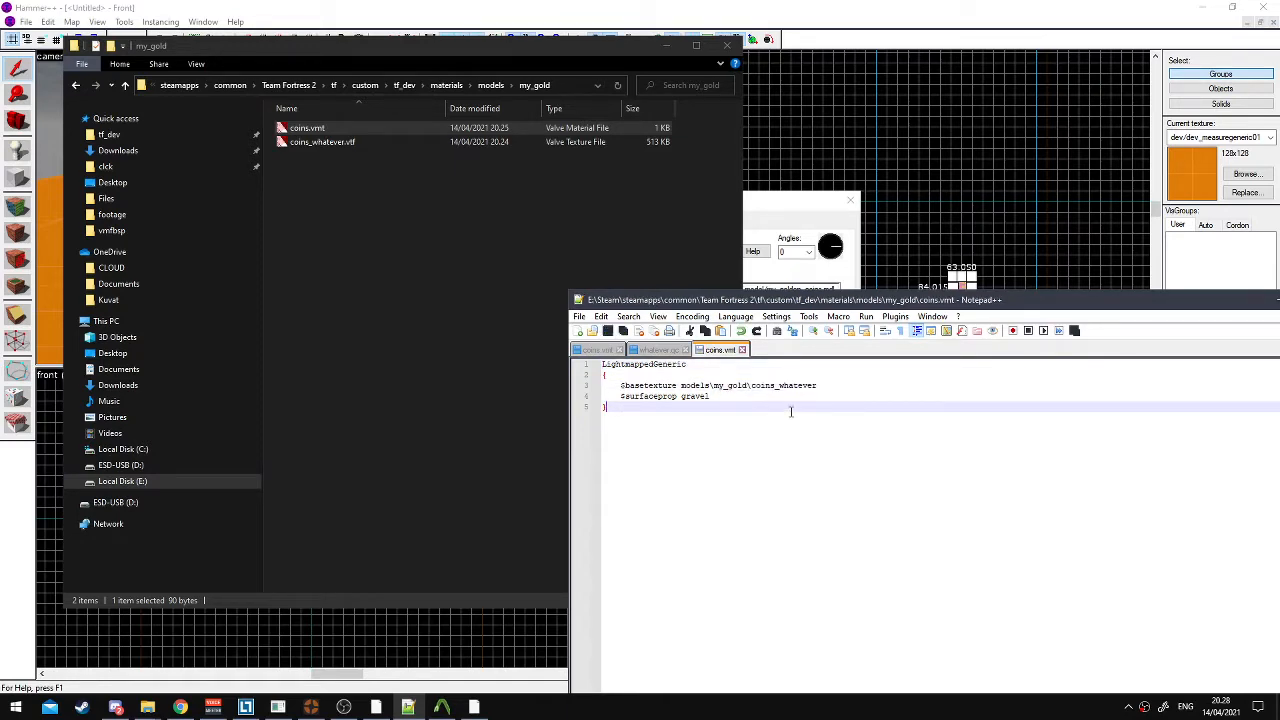
Delete the $surfaceprop gravel line from coins.vmt, save the file, and close the editor and the my_gold folder
{"action": "left_click_drag", "start_coordinate": [726, 403], "coordinate": [571, 398]}
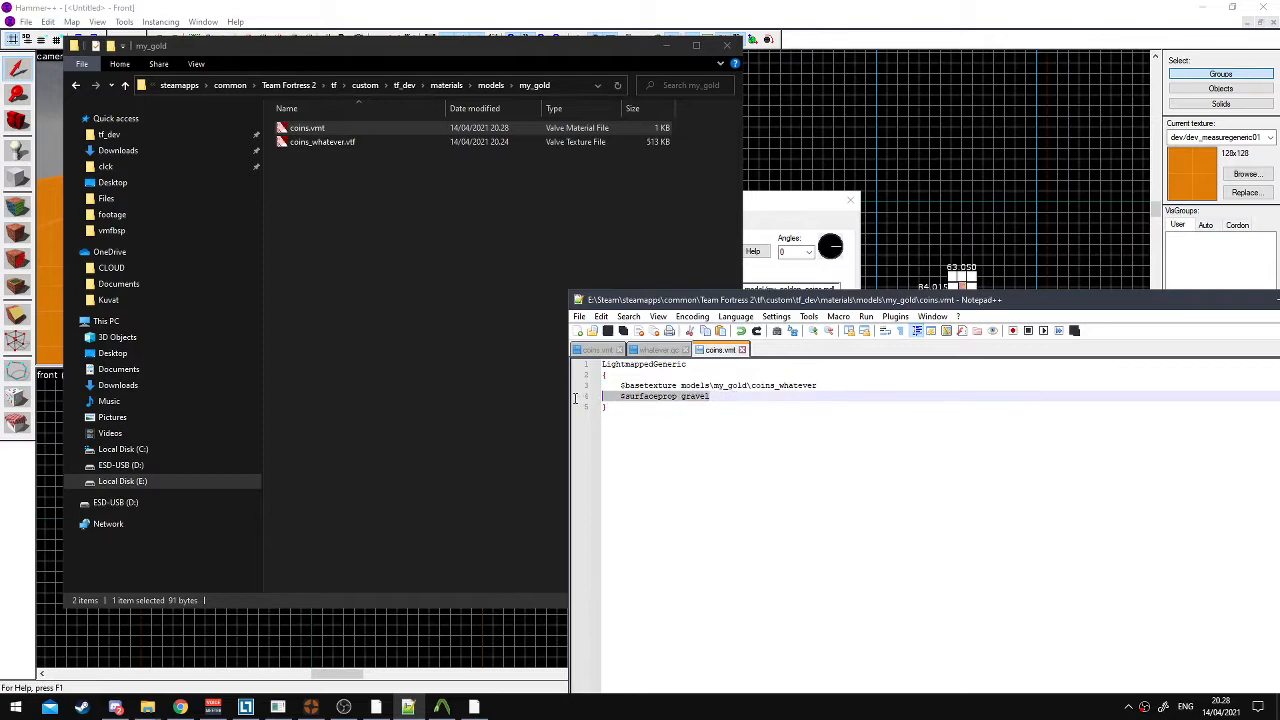
{"action": "key", "text": "BackSpace"}
{"action": "key", "text": "BackSpace"}
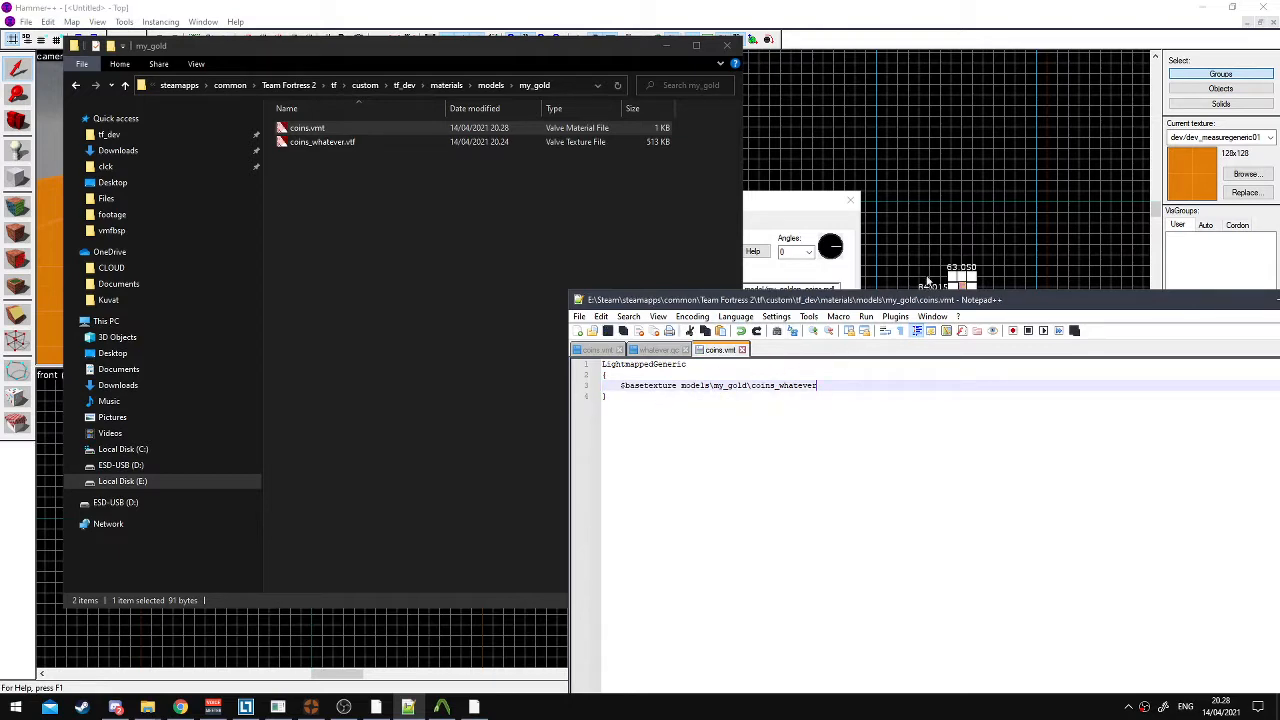
{"action": "left_click_drag", "start_coordinate": [928, 303], "coordinate": [599, 263]}
{"action": "left_click", "coordinate": [1013, 262]}
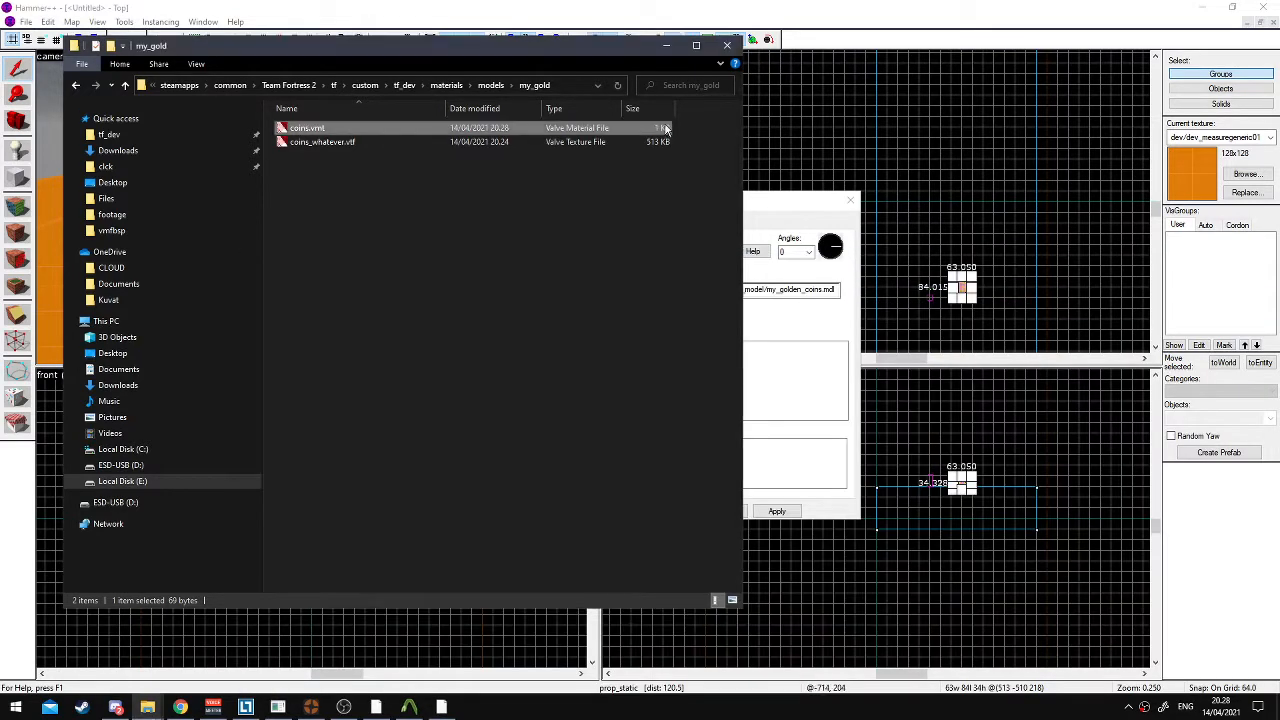
{"action": "left_click", "coordinate": [729, 46]}
Save the map to the Desktop under the name example
{"action": "left_click", "coordinate": [408, 212]}
{"action": "left_click", "coordinate": [330, 256]}
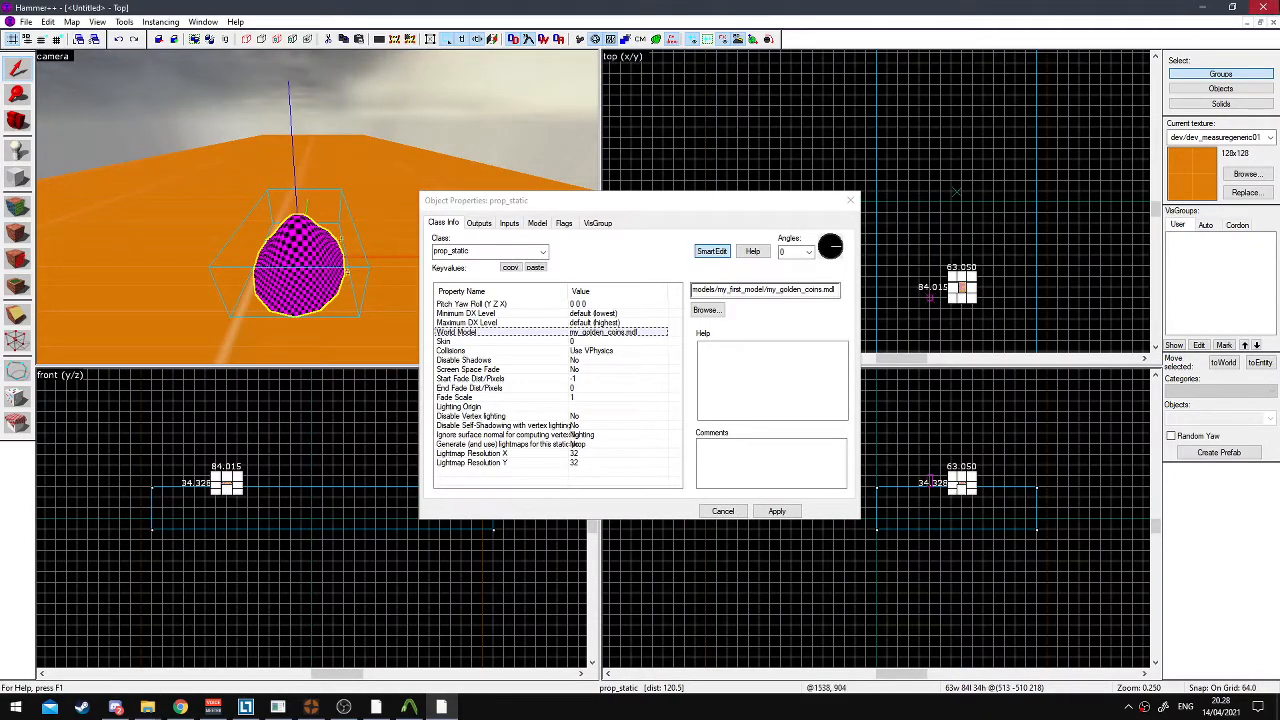
{"action": "left_click", "coordinate": [251, 189]}
{"action": "key", "text": "ctrl+s"}
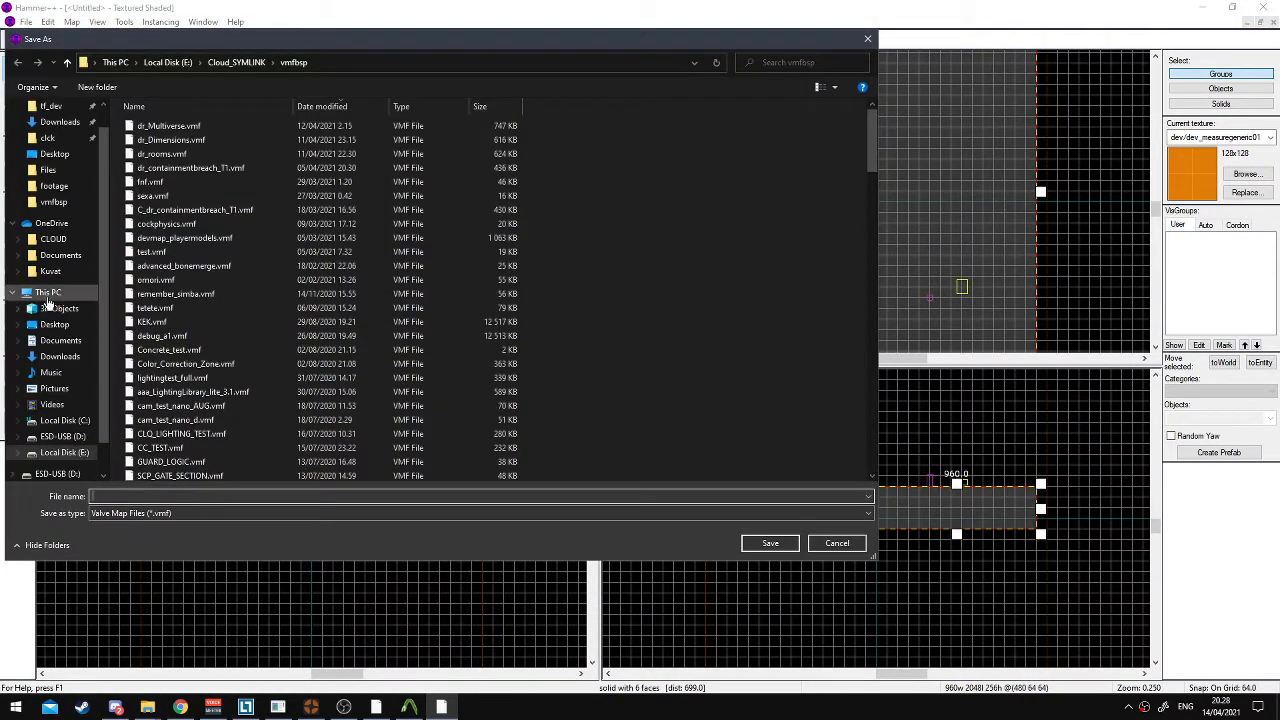
{"action": "left_click", "coordinate": [54, 324]}
{"action": "left_click", "coordinate": [125, 497]}
{"action": "type", "text": "exam"}
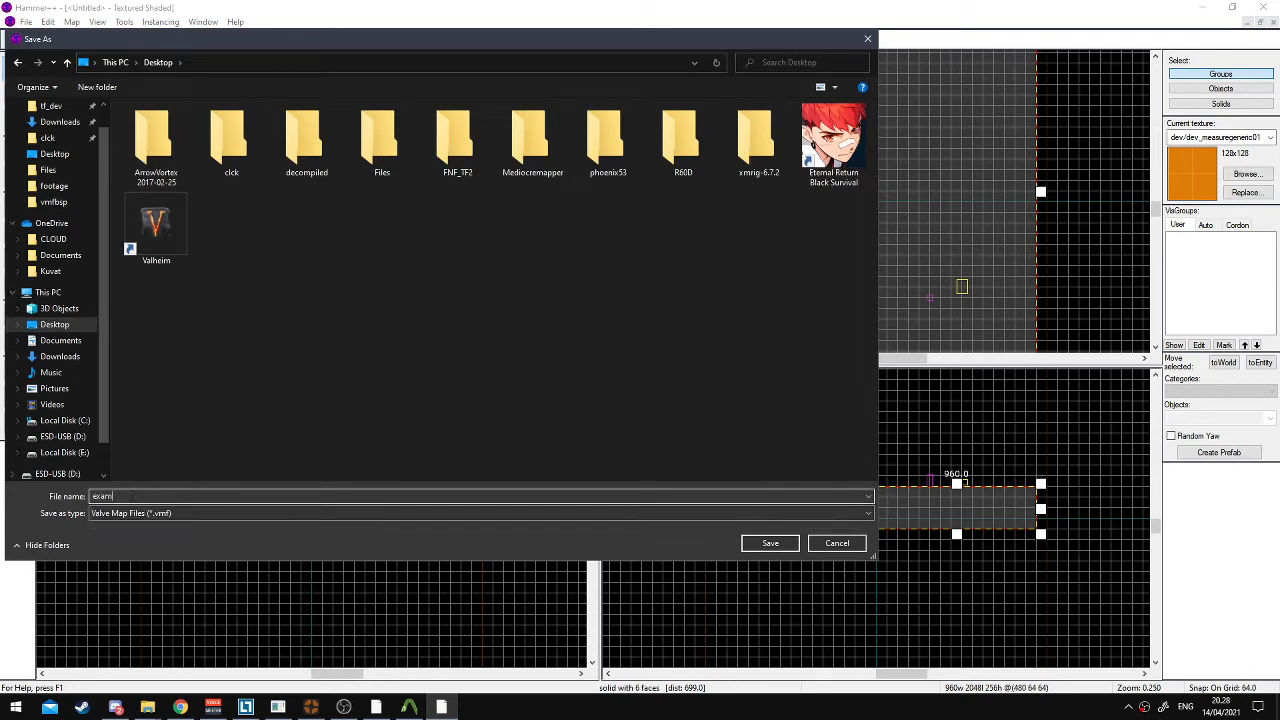
{"action": "type", "text": "ple"}
{"action": "key", "text": "Return"}
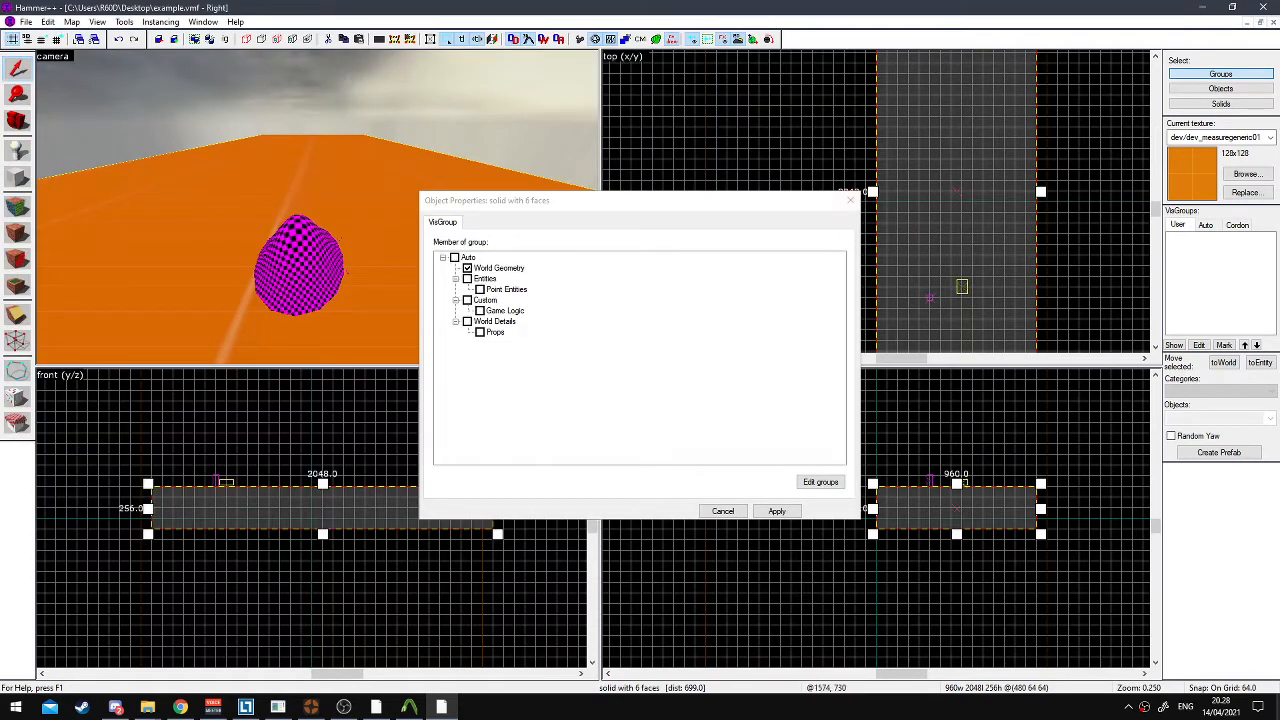
Close the object properties and exit Hammer++, and launch Hammer++ again from the desktop
{"action": "left_click", "coordinate": [1278, 712]}
{"action": "left_click", "coordinate": [441, 707]}
{"action": "left_click", "coordinate": [853, 199]}
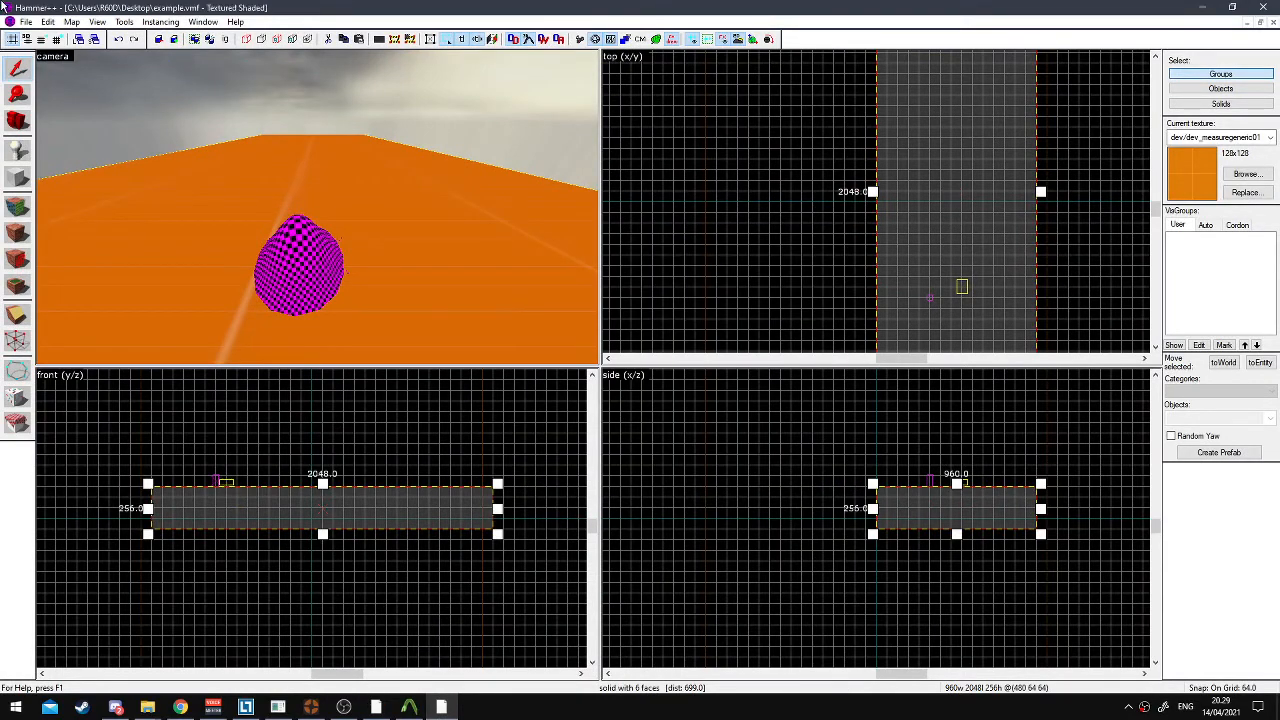
{"action": "key", "text": "alt+F4"}
{"action": "left_click", "coordinate": [655, 403]}
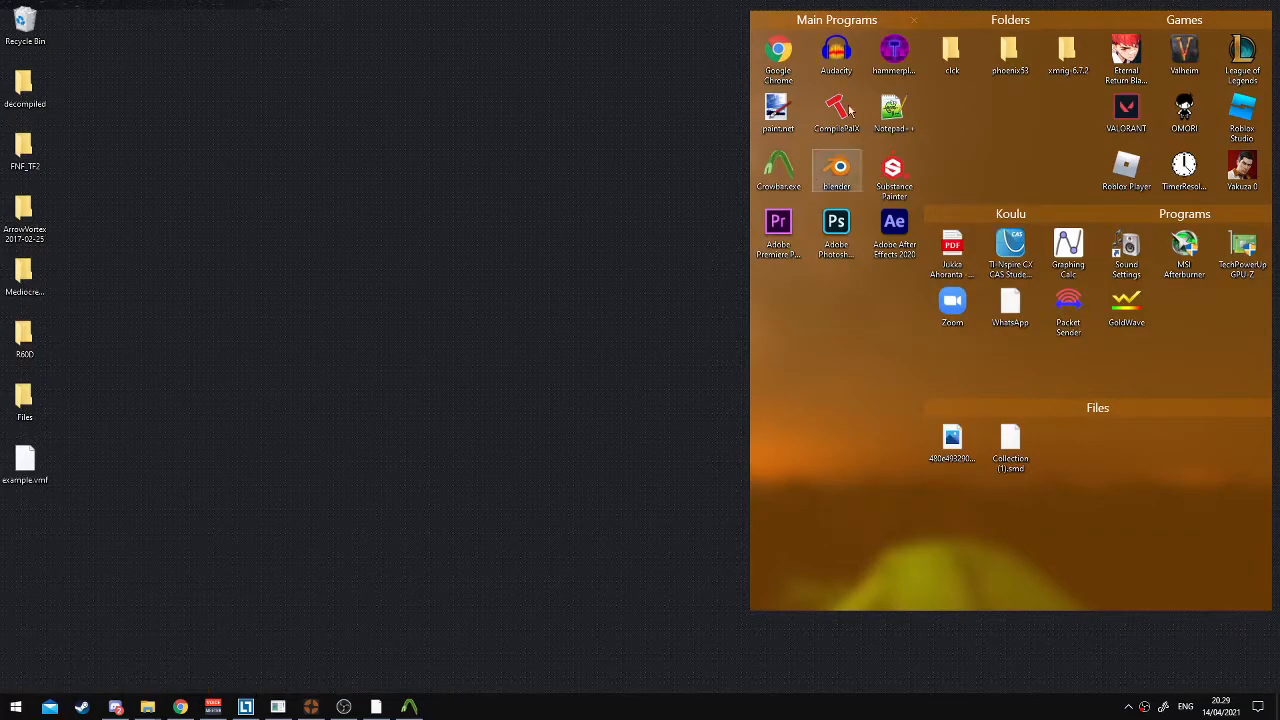
{"action": "double_click", "coordinate": [896, 52]}
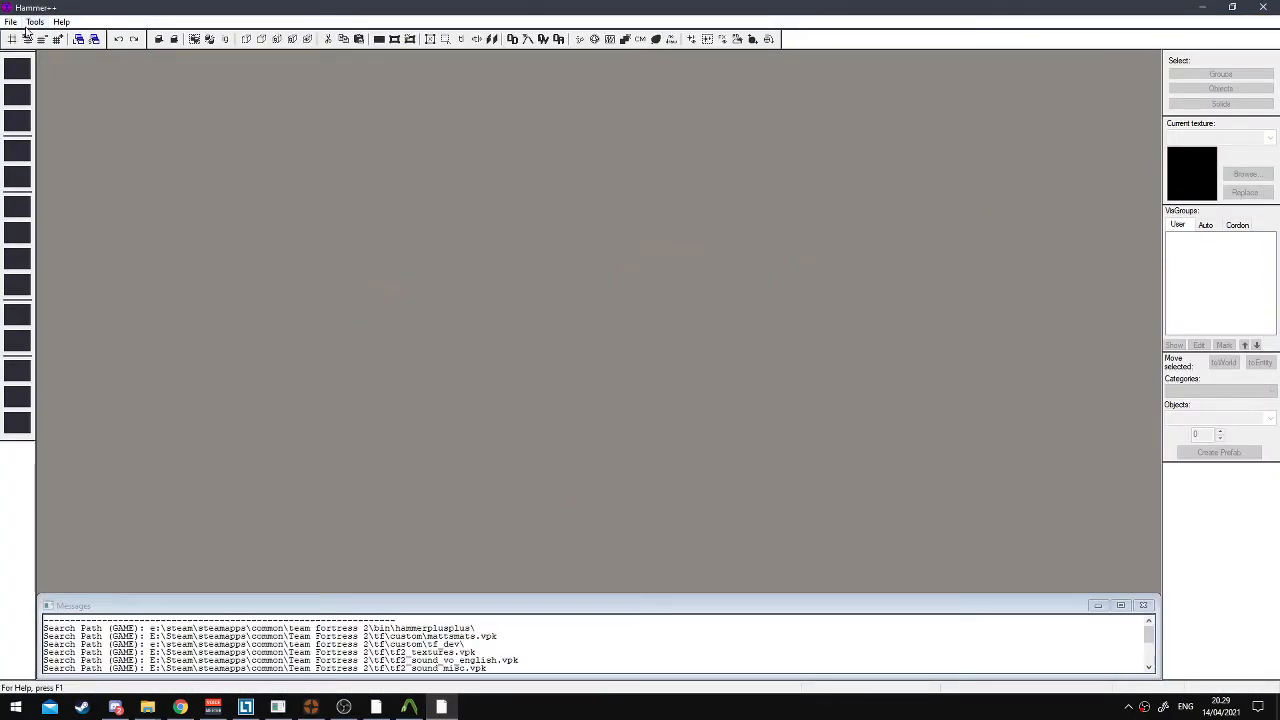
Reopen example.vmf from the Desktop and bring the coin pile into the 3D view to check its texture
{"action": "left_click", "coordinate": [10, 21]}
{"action": "left_click", "coordinate": [23, 52]}
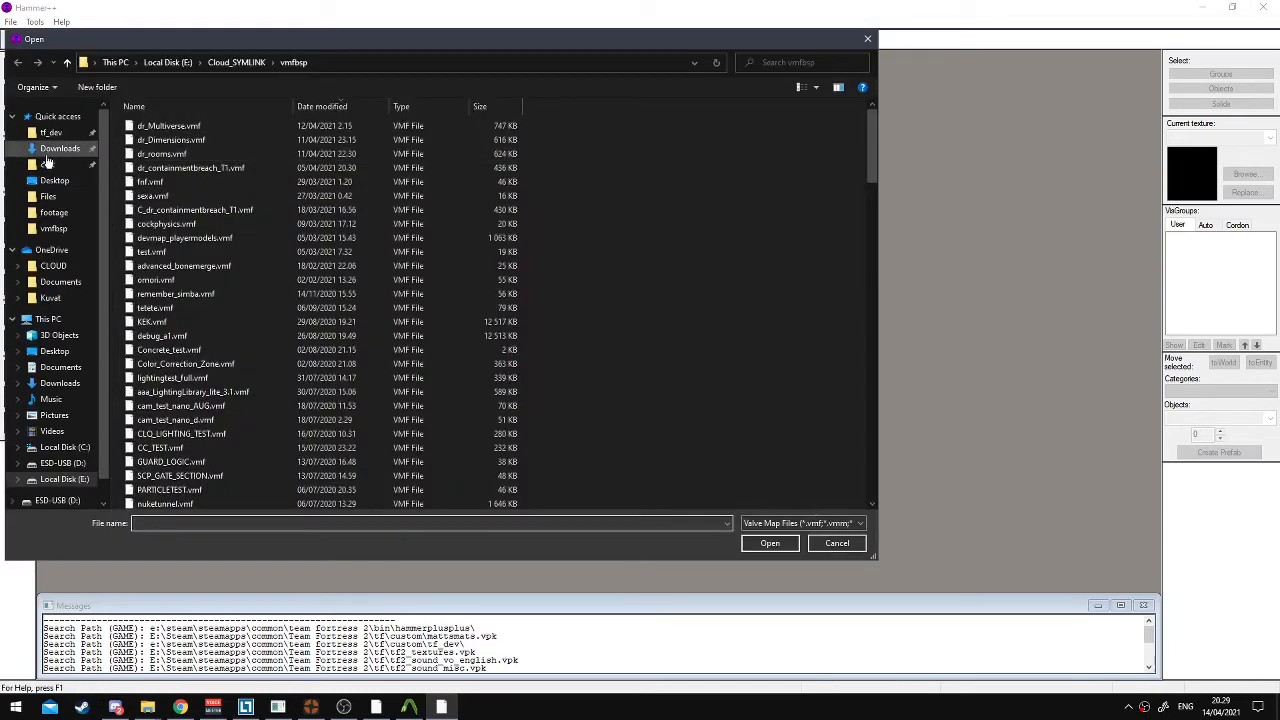
{"action": "left_click", "coordinate": [58, 148]}
{"action": "left_click", "coordinate": [49, 184]}
{"action": "double_click", "coordinate": [171, 229]}
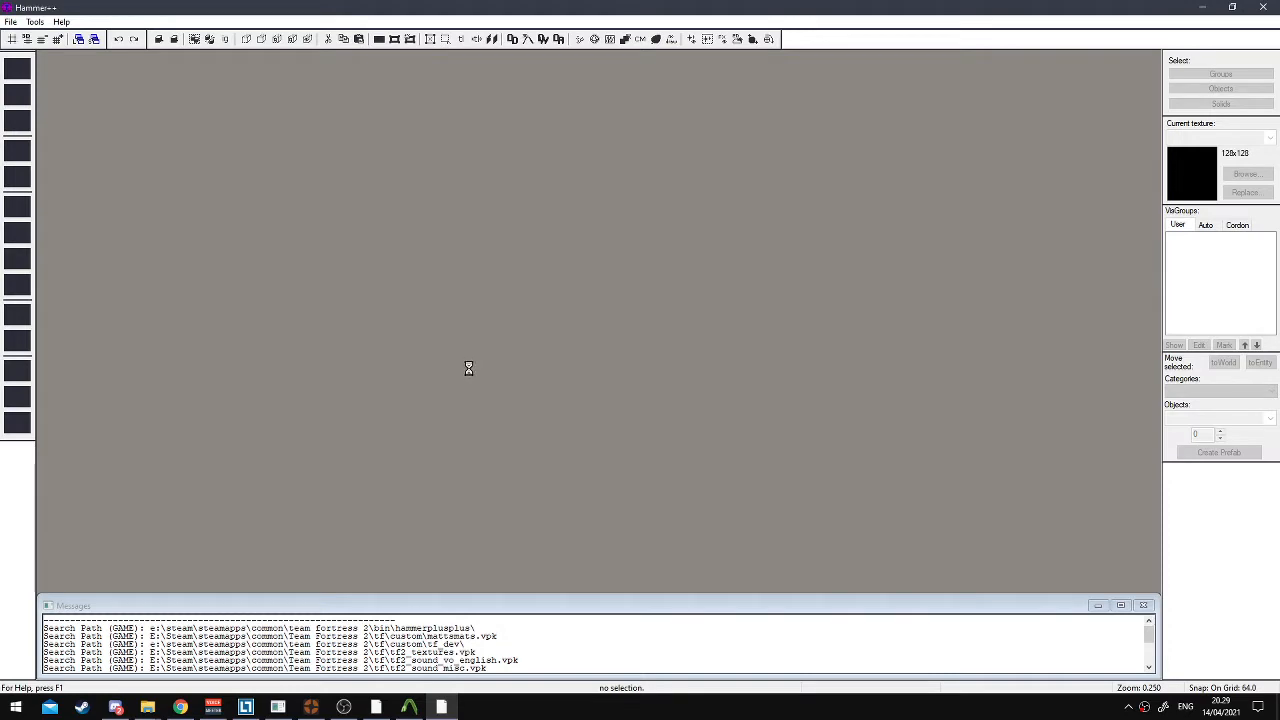
{"action": "key", "text": "z"}
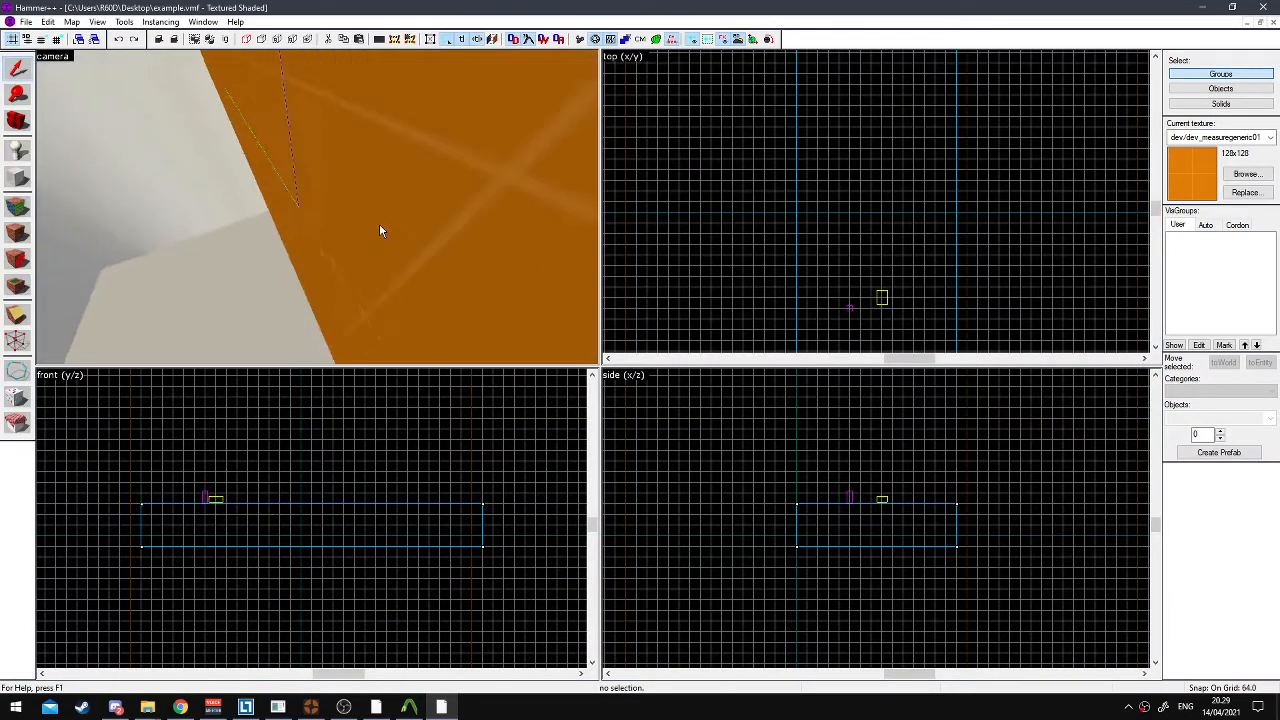
{"action": "key", "text": "w"}
{"action": "key", "text": "z"}
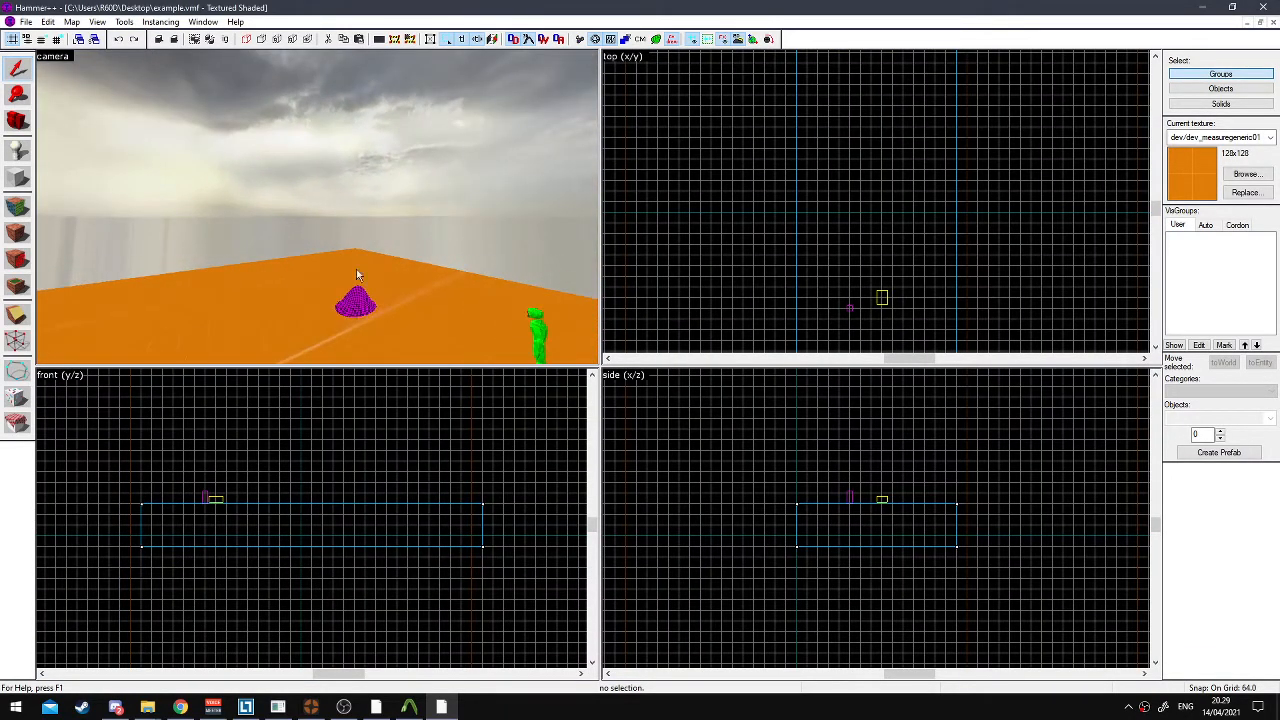
Open the coin pile's object properties and check its World Model path
{"action": "left_click", "coordinate": [357, 302]}
{"action": "double_click", "coordinate": [357, 302]}
{"action": "left_click", "coordinate": [610, 334]}
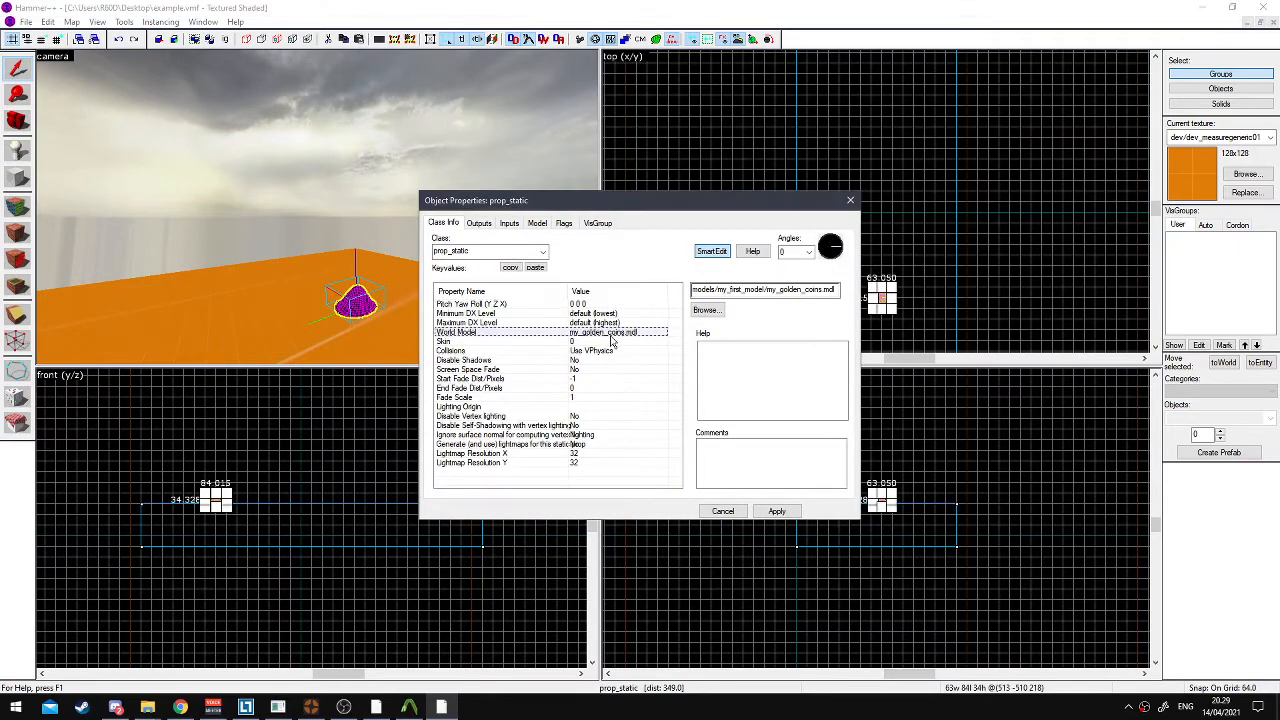
Open whatever.qc from the Desktop Files folder, change the $cdmaterials path to models\my_gold, and save the file
{"action": "left_click", "coordinate": [408, 705]}
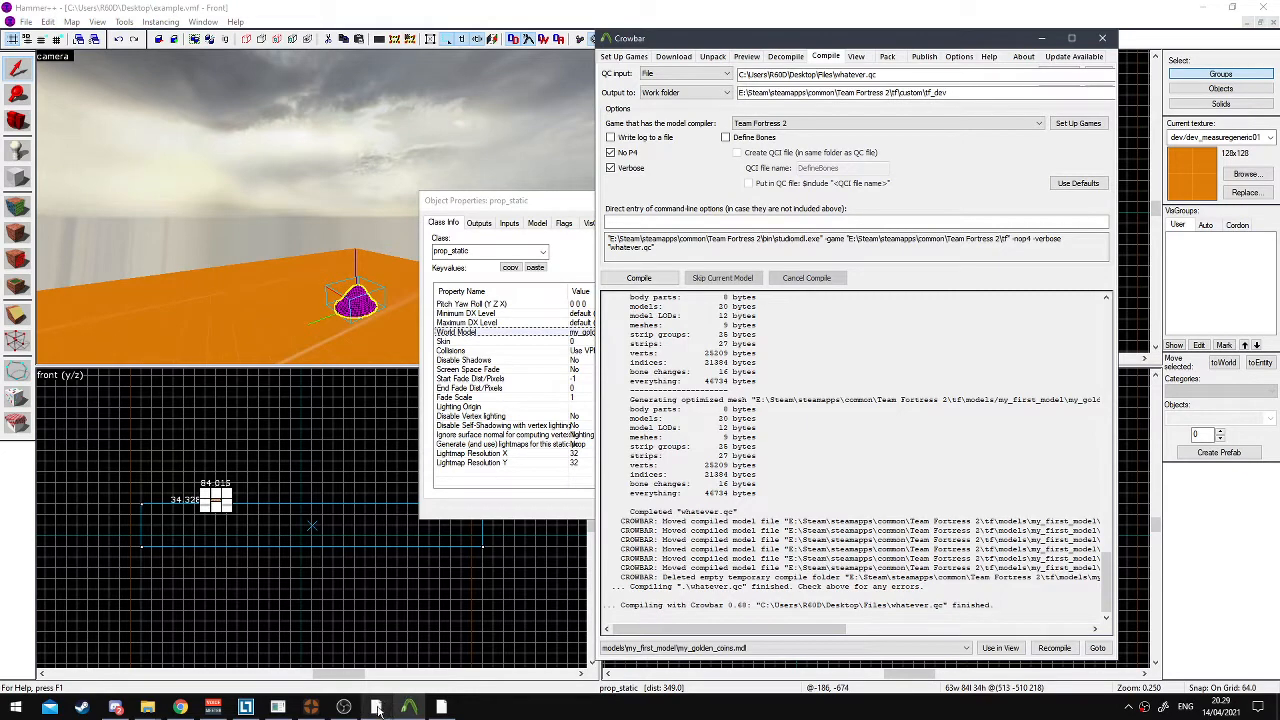
{"action": "left_click", "coordinate": [150, 708]}
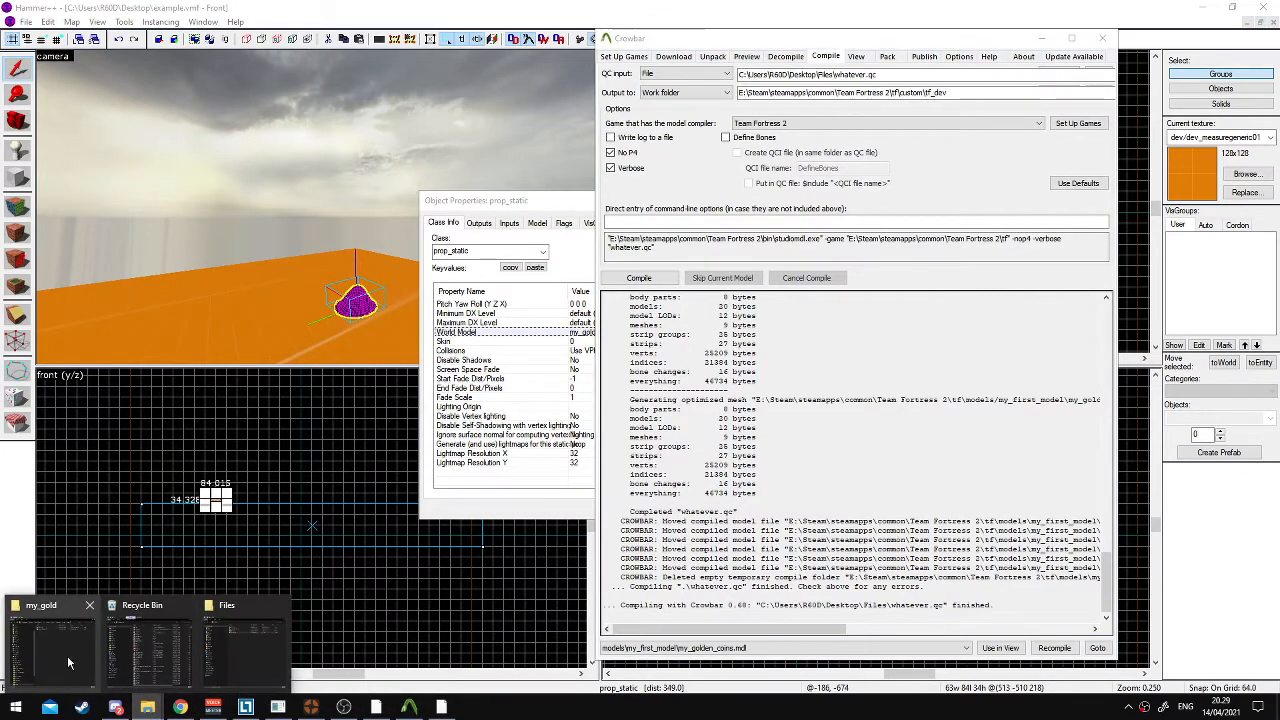
{"action": "left_click", "coordinate": [67, 655]}
{"action": "left_click", "coordinate": [160, 196]}
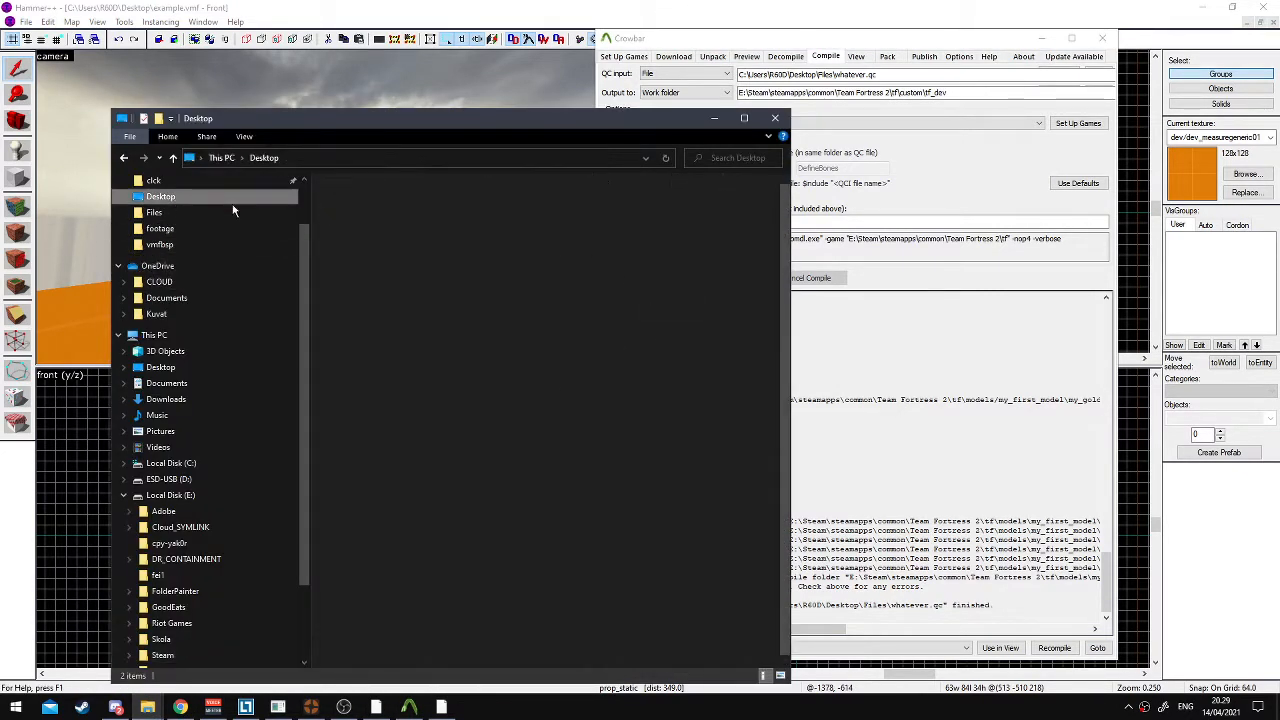
{"action": "double_click", "coordinate": [371, 243]}
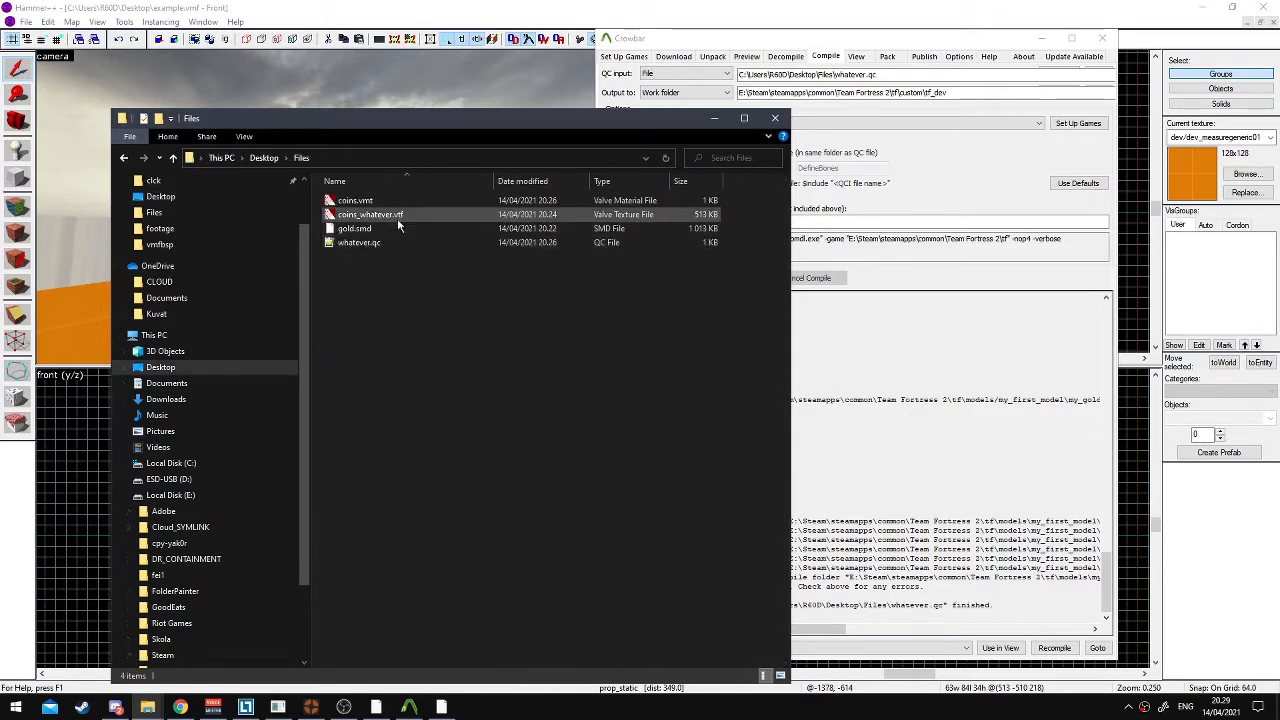
{"action": "double_click", "coordinate": [393, 245]}
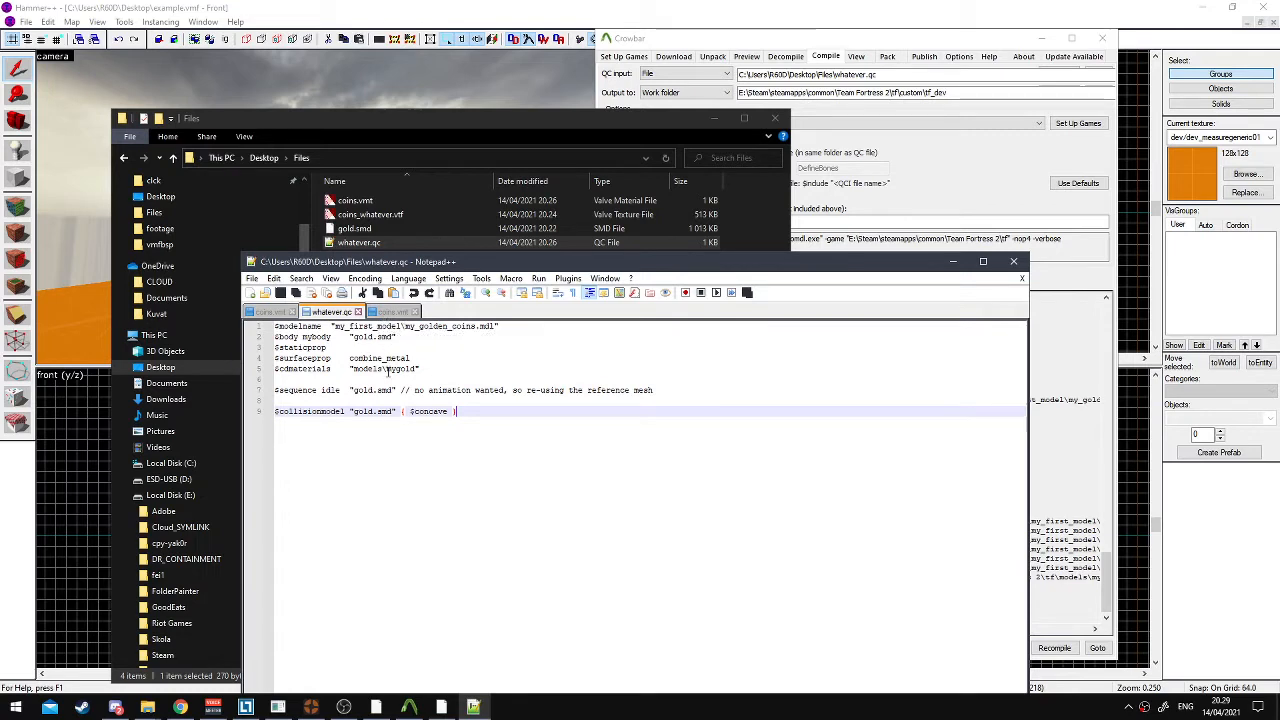
{"action": "left_click", "coordinate": [391, 369]}
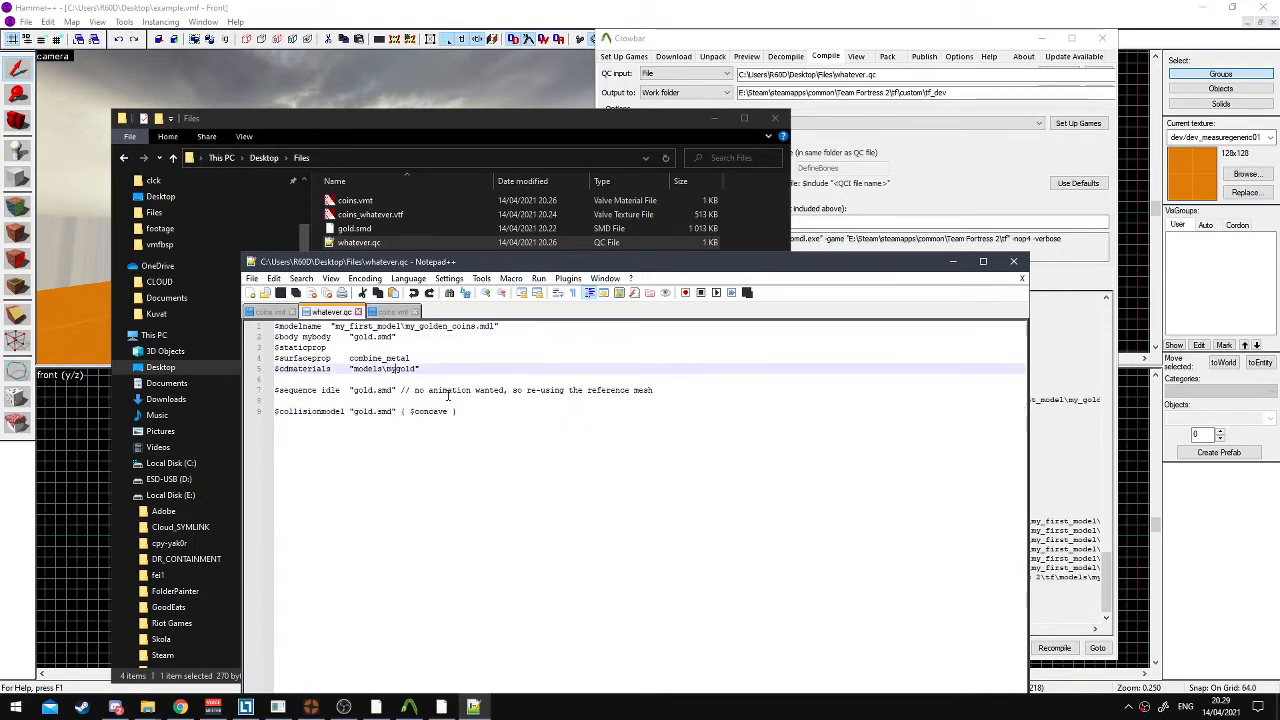
{"action": "type", "text": "_"}
{"action": "key", "text": "ctrl+s"}
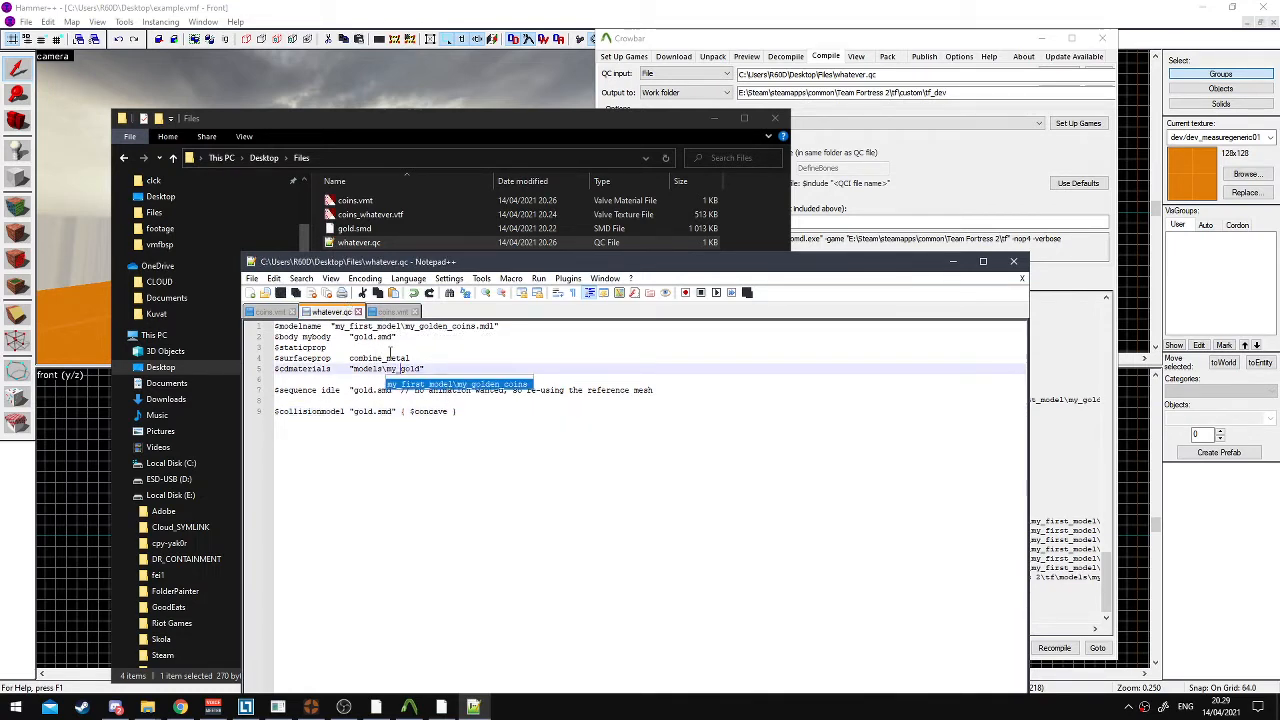
Compare the $cdmaterials path in whatever.qc with the $basetexture folder path in coins.vmt
{"action": "left_click", "coordinate": [421, 369]}
{"action": "left_click_drag", "start_coordinate": [424, 369], "coordinate": [268, 373]}
{"action": "left_click", "coordinate": [392, 312]}
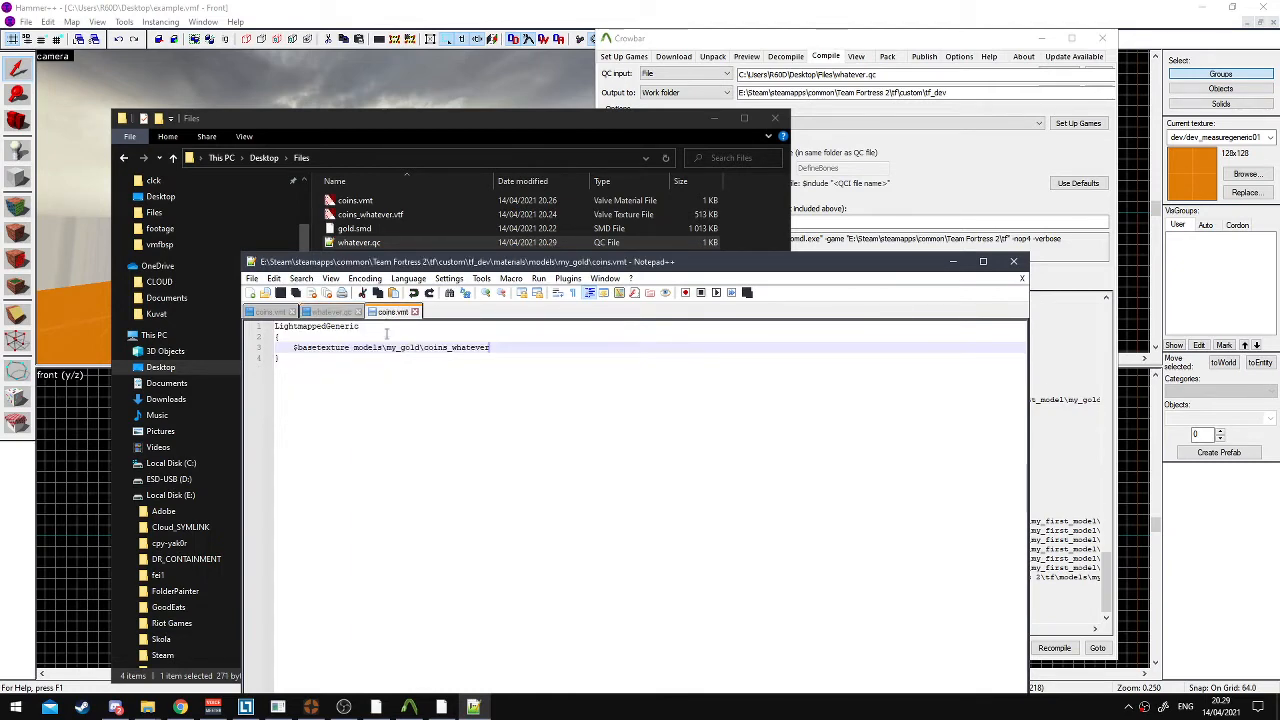
{"action": "left_click", "coordinate": [510, 359]}
{"action": "left_click", "coordinate": [375, 347]}
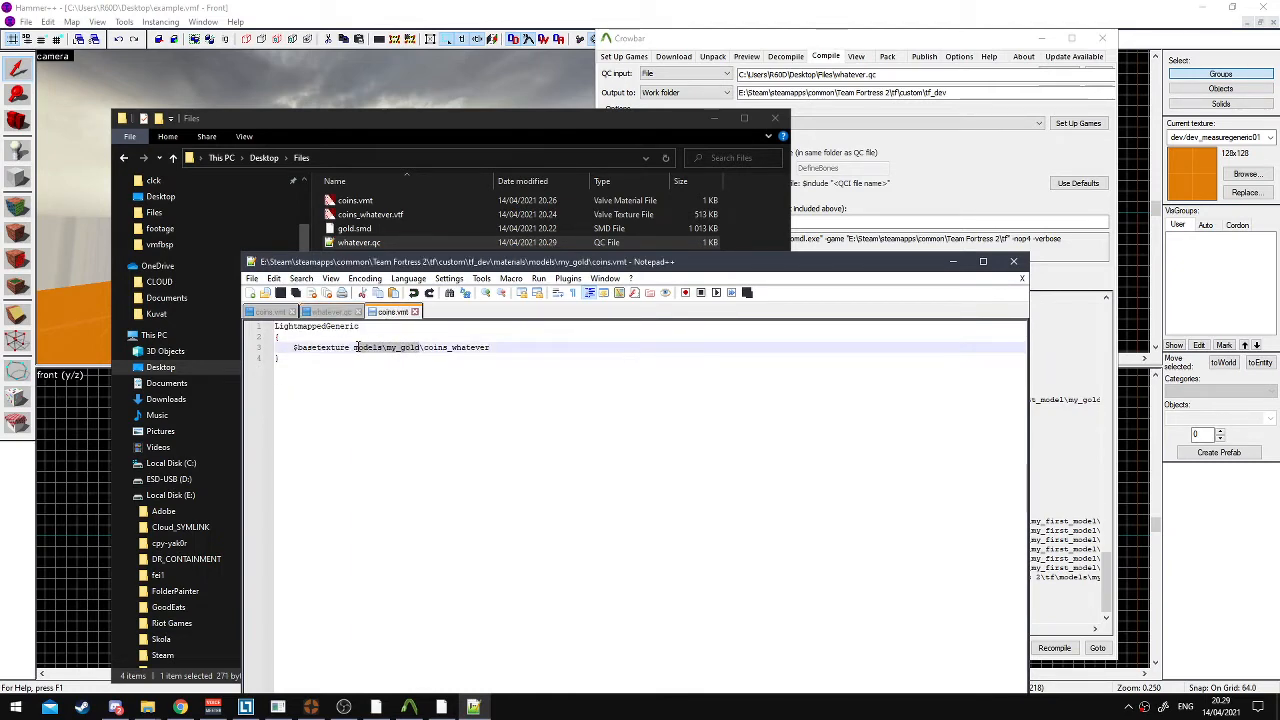
{"action": "left_click", "coordinate": [330, 312]}
{"action": "left_click", "coordinate": [483, 371]}
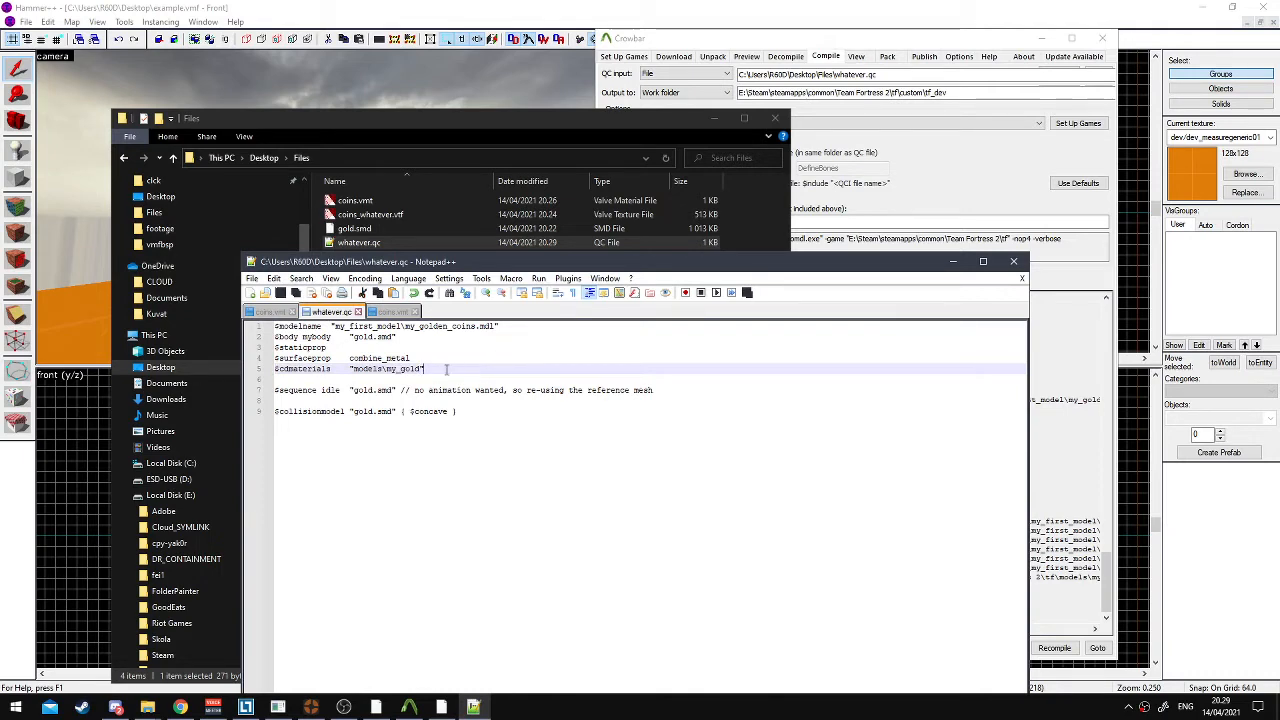
{"action": "left_click_drag", "start_coordinate": [447, 369], "coordinate": [258, 371]}
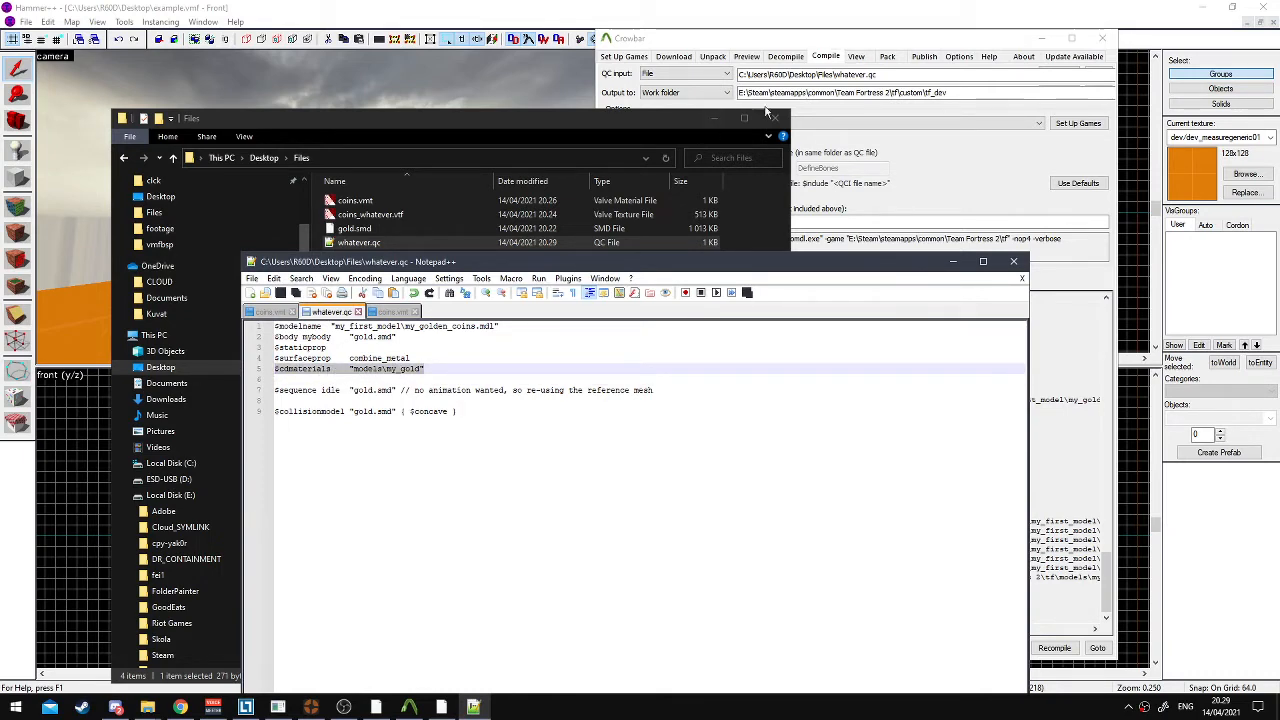
Recompile whatever.qc in Crowbar, then close the object properties and restart Hammer++
{"action": "left_click", "coordinate": [768, 108]}
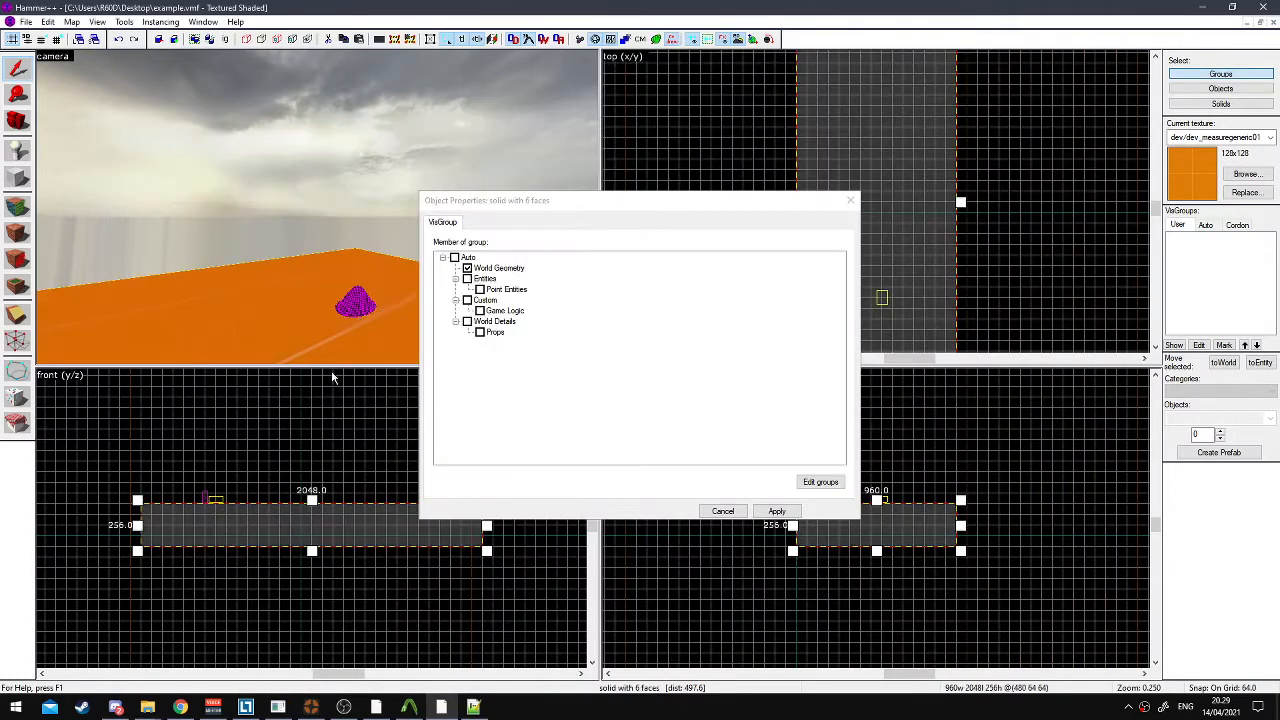
{"action": "left_click", "coordinate": [410, 707]}
{"action": "left_click", "coordinate": [613, 283]}
{"action": "left_click", "coordinate": [849, 203]}
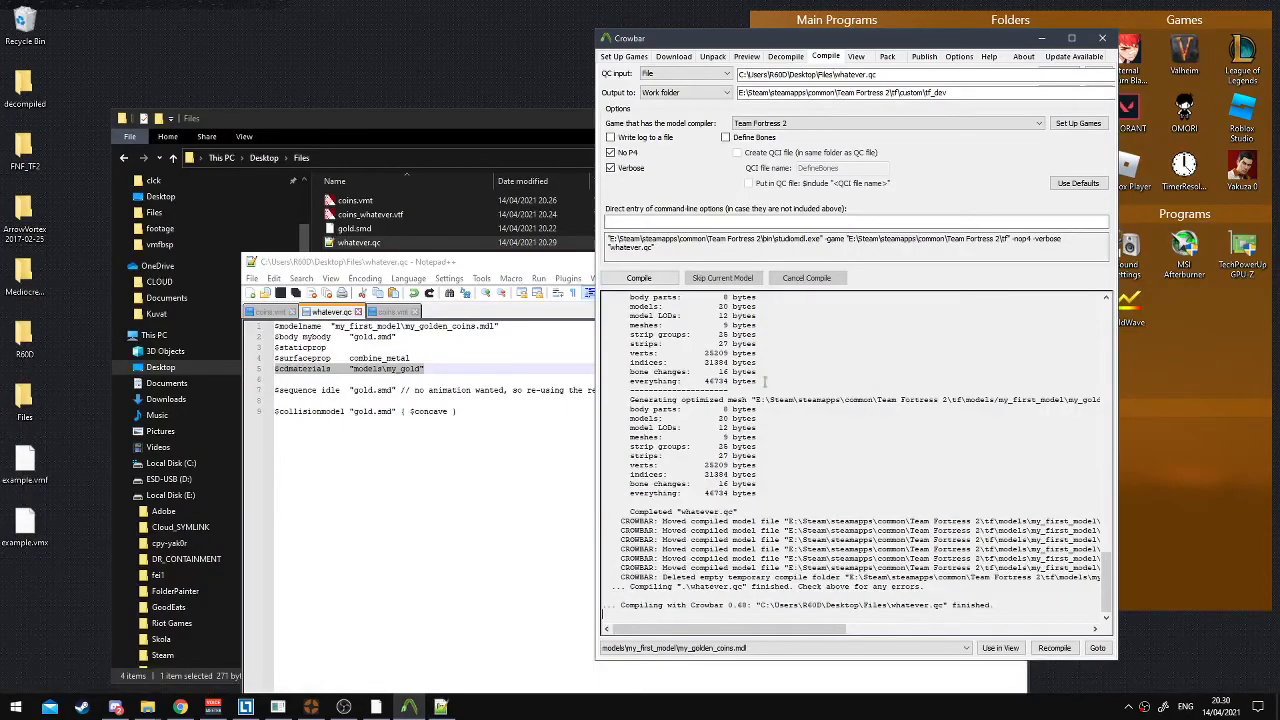
{"action": "left_click", "coordinate": [1041, 38]}
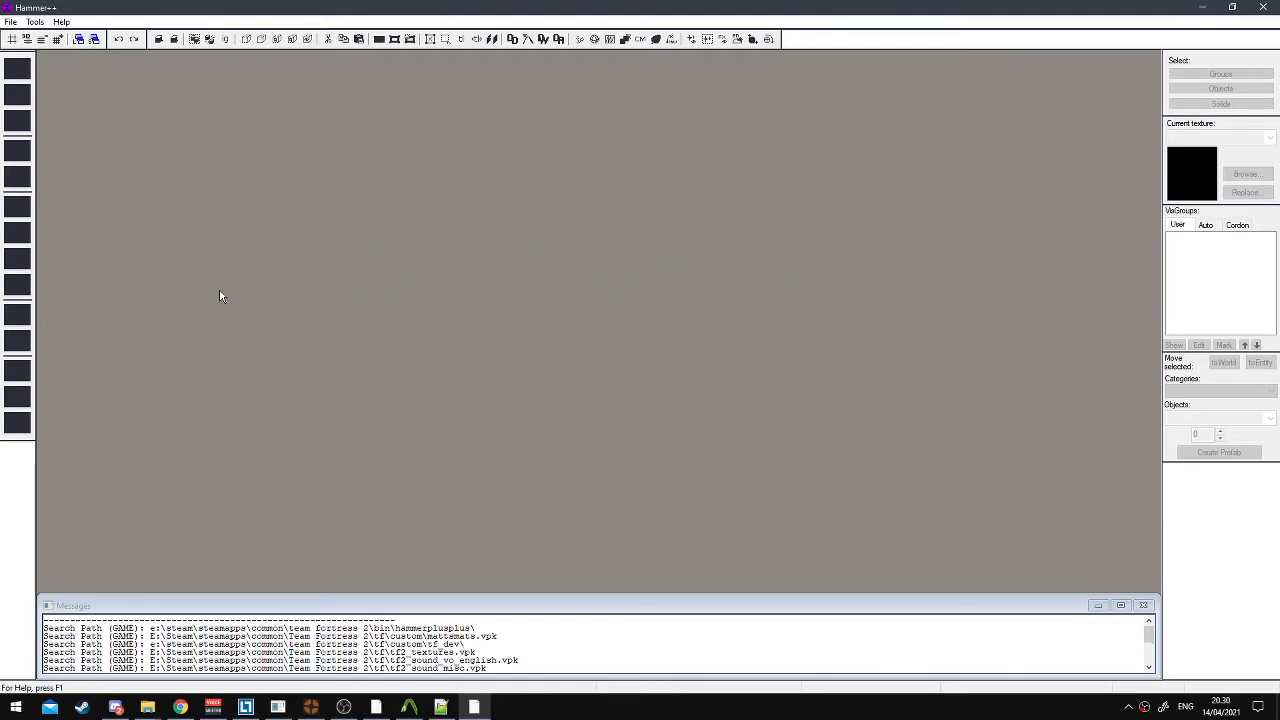
Open example.vmf from the Desktop and fly the 3D camera over the orange floor to look for the coin pile
{"action": "left_click", "coordinate": [12, 20]}
{"action": "left_click", "coordinate": [28, 53]}
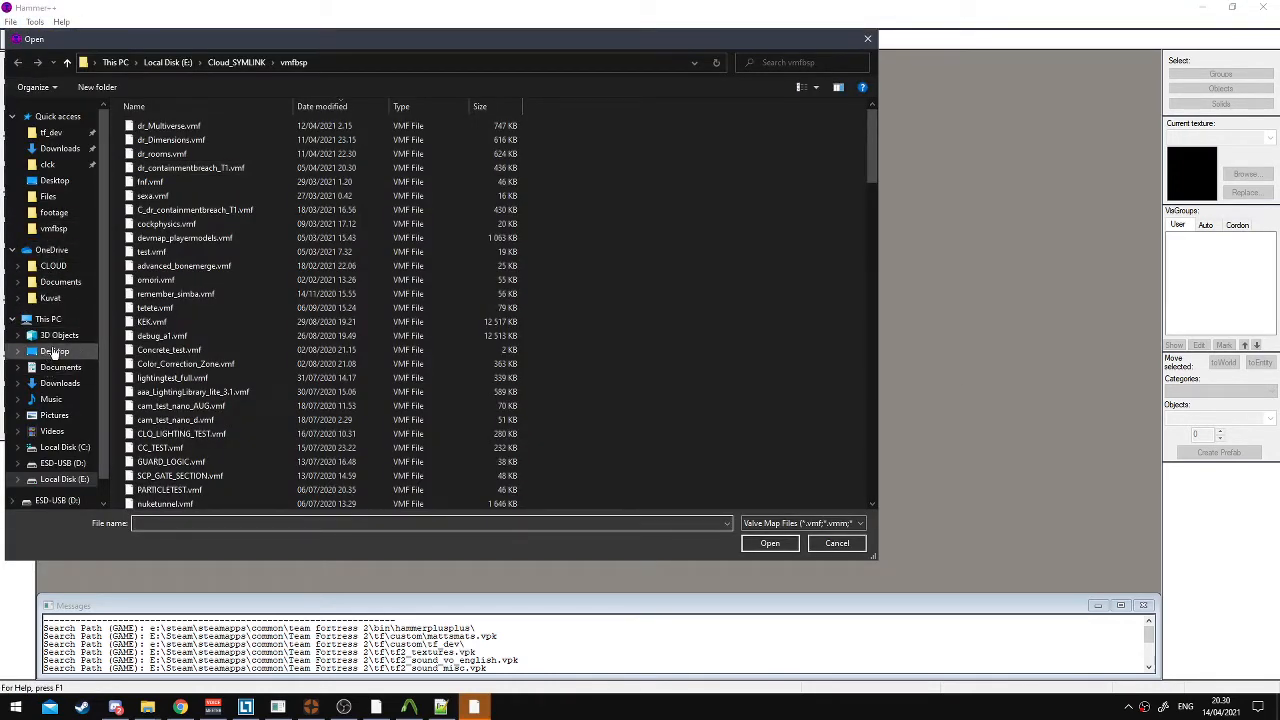
{"action": "left_click", "coordinate": [55, 352]}
{"action": "double_click", "coordinate": [178, 207]}
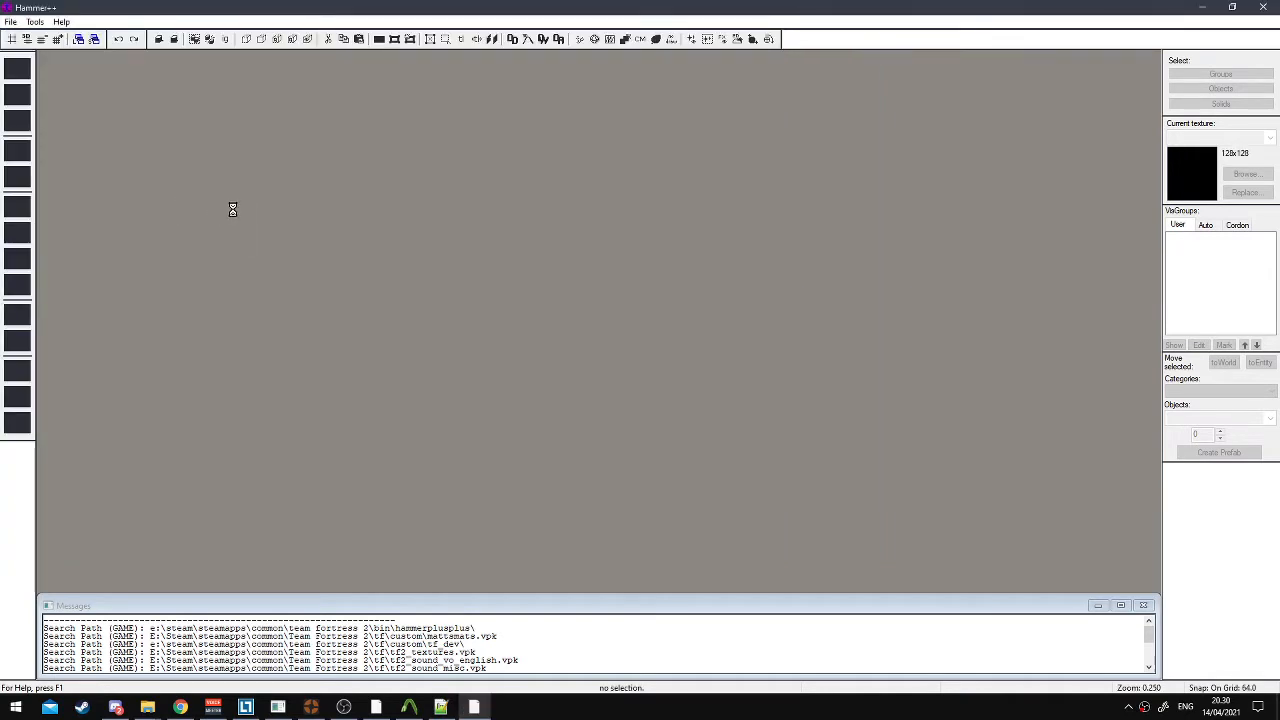
{"action": "key", "text": "z"}
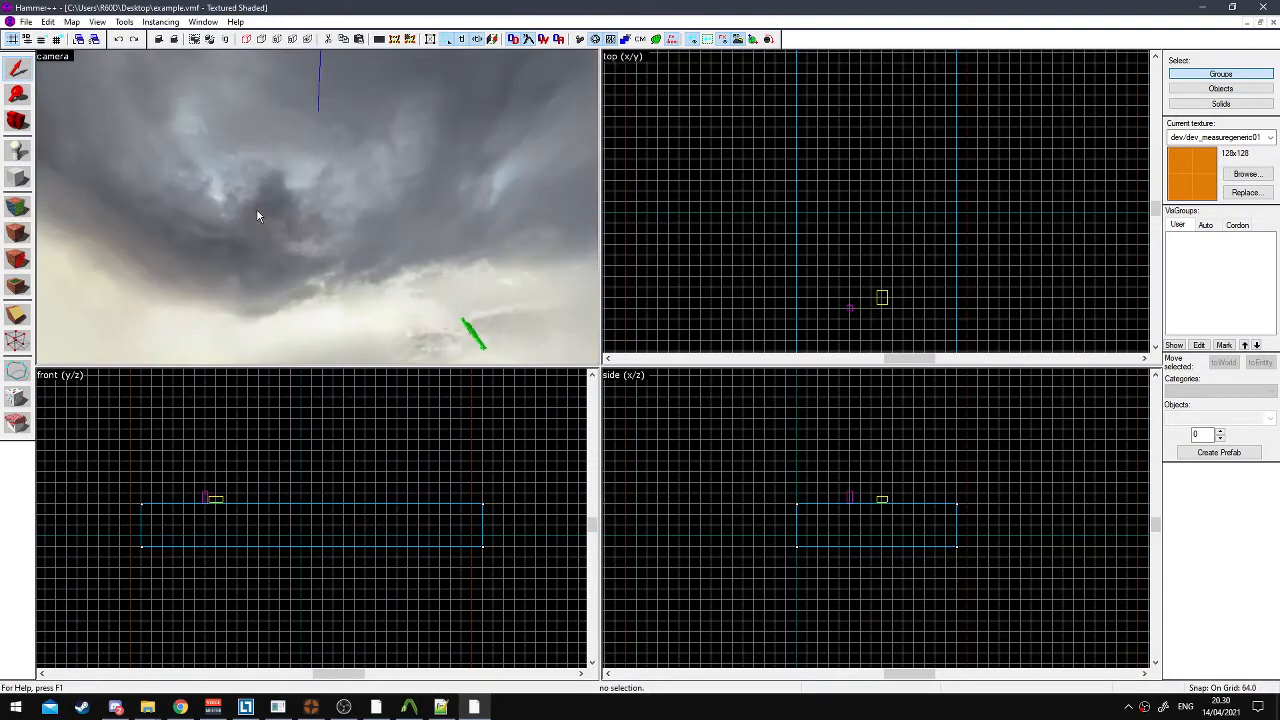
{"action": "key", "text": "w"}
{"action": "key", "text": "z"}
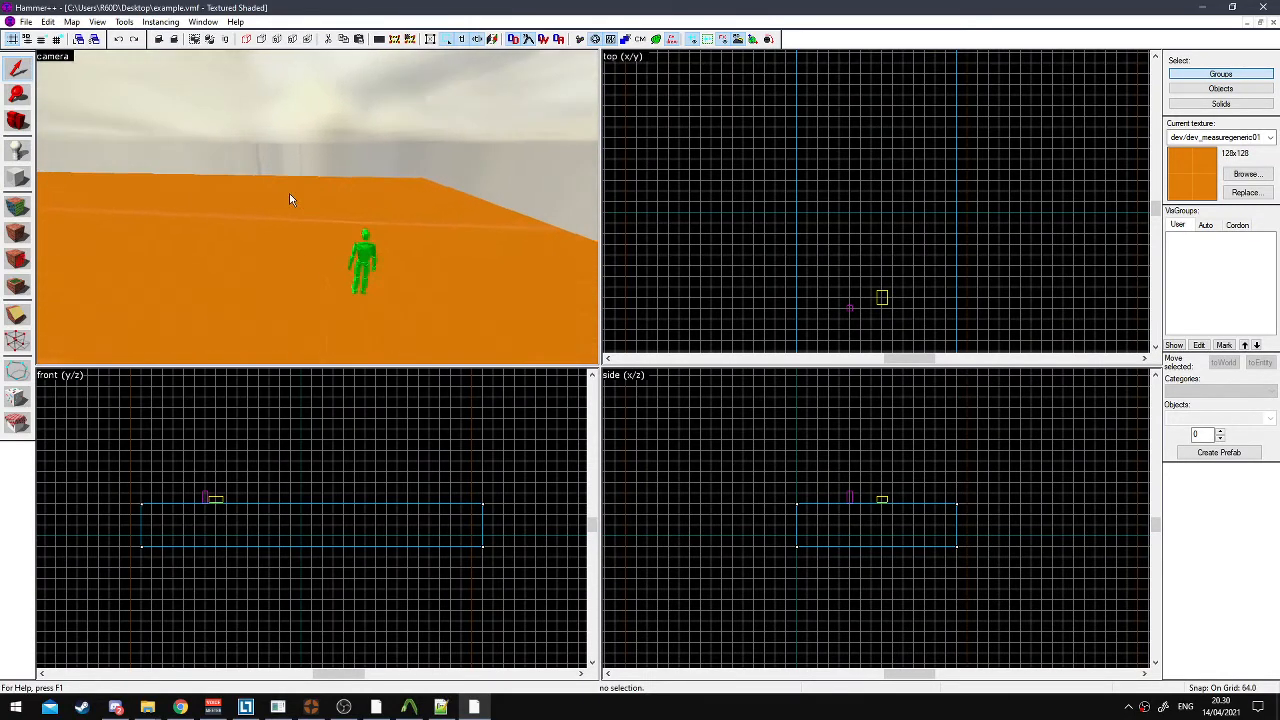
{"action": "left_click", "coordinate": [403, 242]}
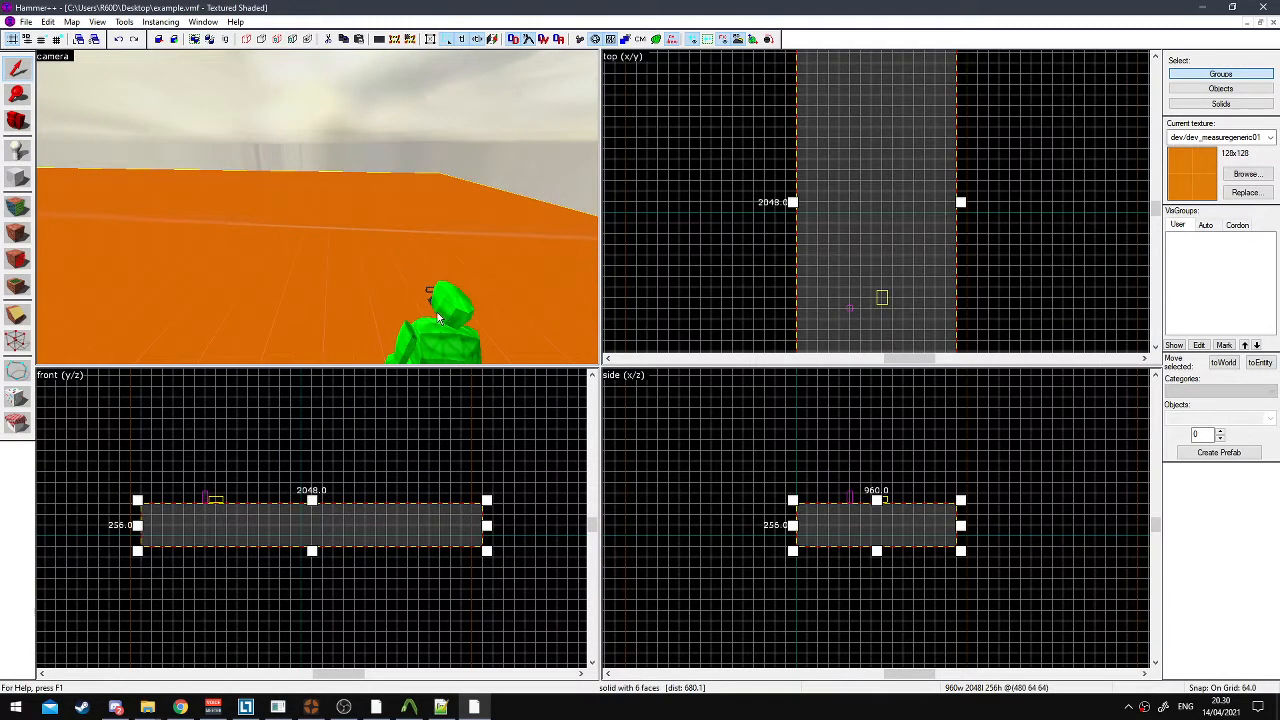
Switch to Notepad++ and replace the LightmappedGeneric shader in the my_gold coins.vmt with Vertexlitgeneric
{"action": "left_click", "coordinate": [440, 707]}
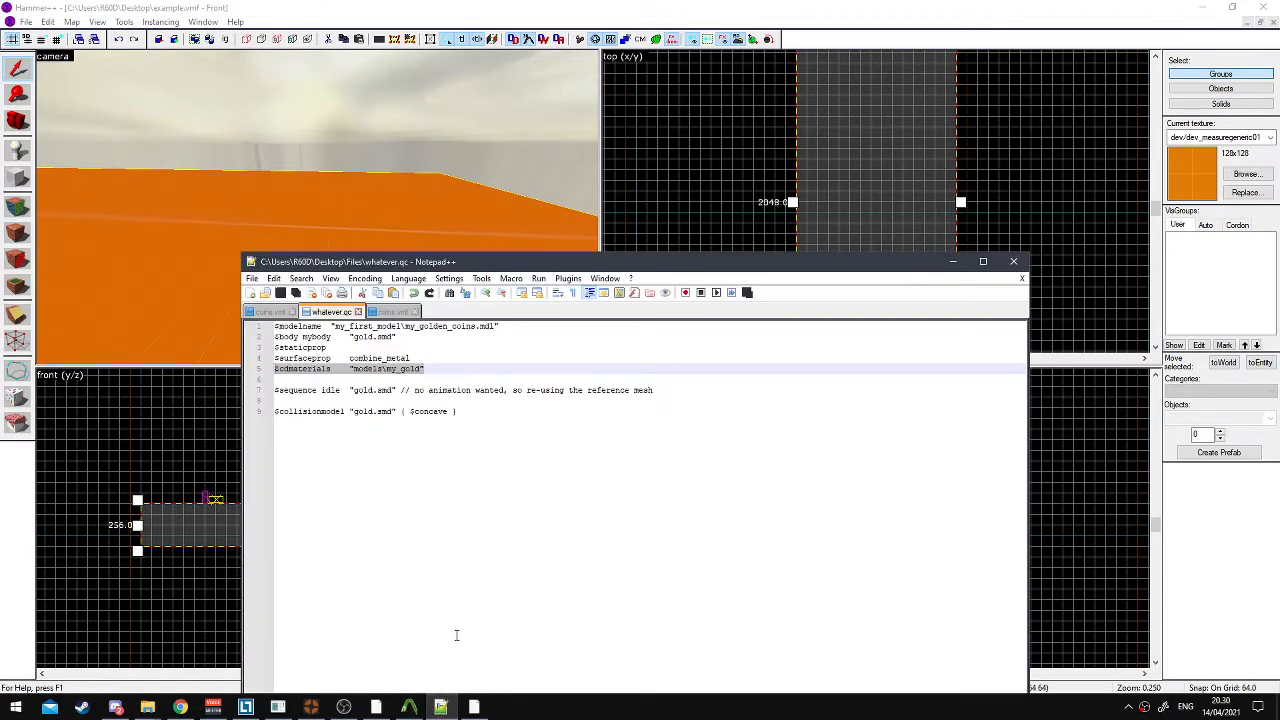
{"action": "left_click_drag", "start_coordinate": [386, 268], "coordinate": [722, 231]}
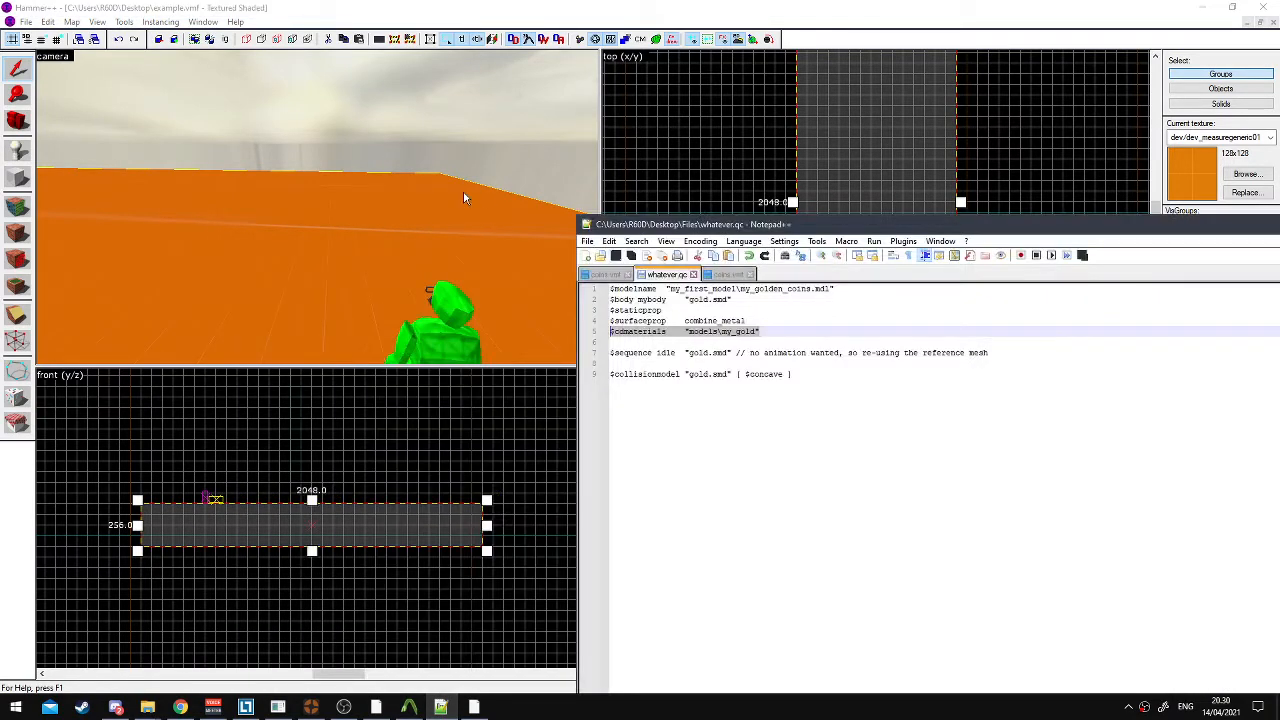
{"action": "left_click", "coordinate": [726, 274]}
{"action": "left_click_drag", "start_coordinate": [695, 289], "coordinate": [547, 285]}
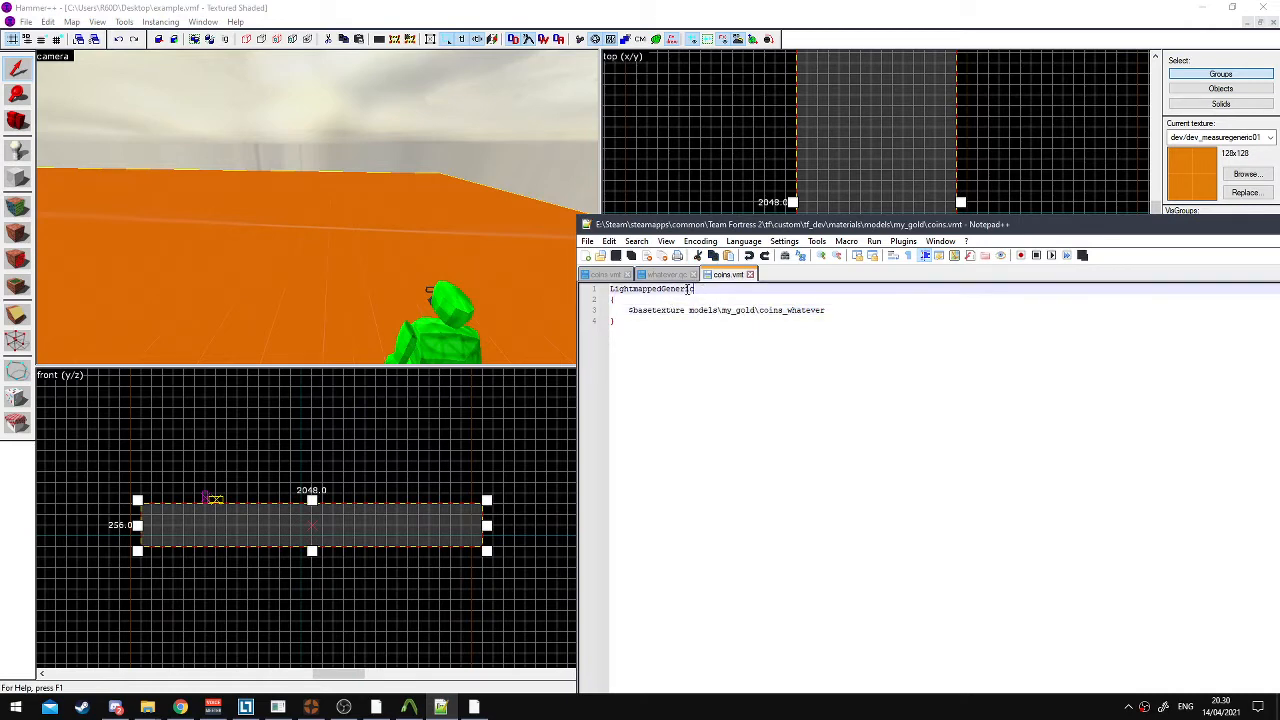
{"action": "type", "text": "VertexLitGen"}
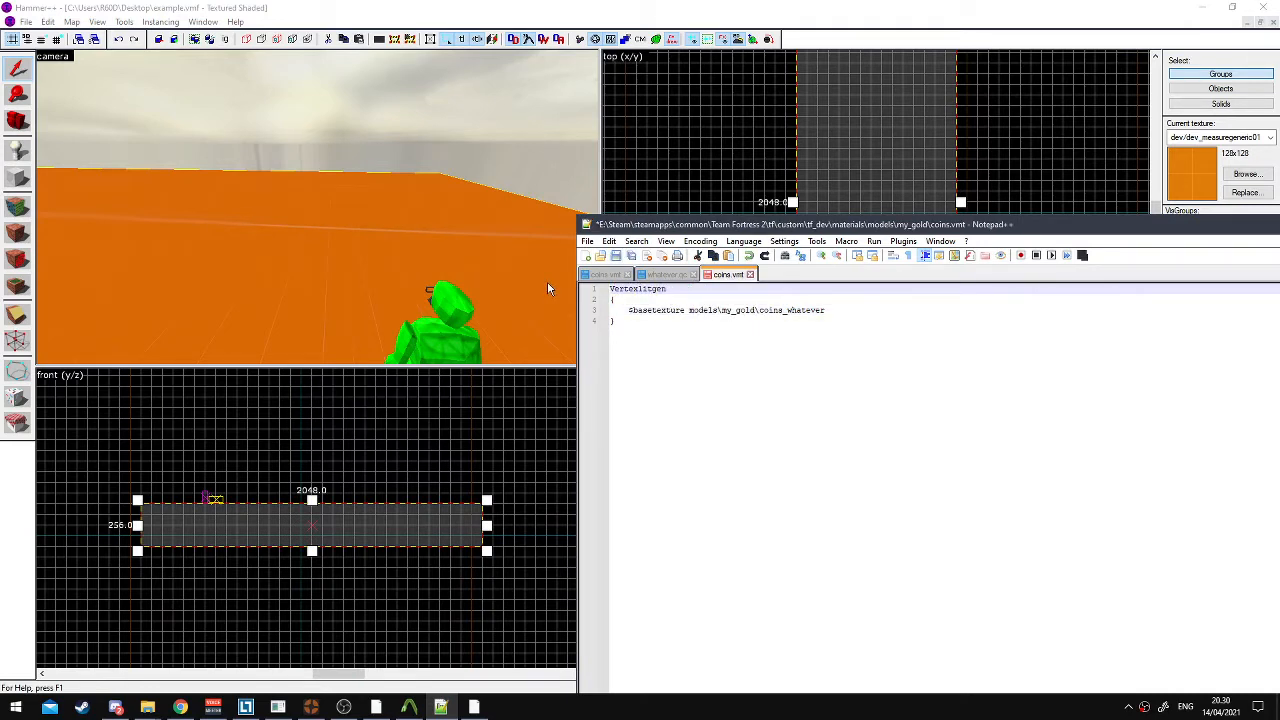
{"action": "type", "text": "eric"}
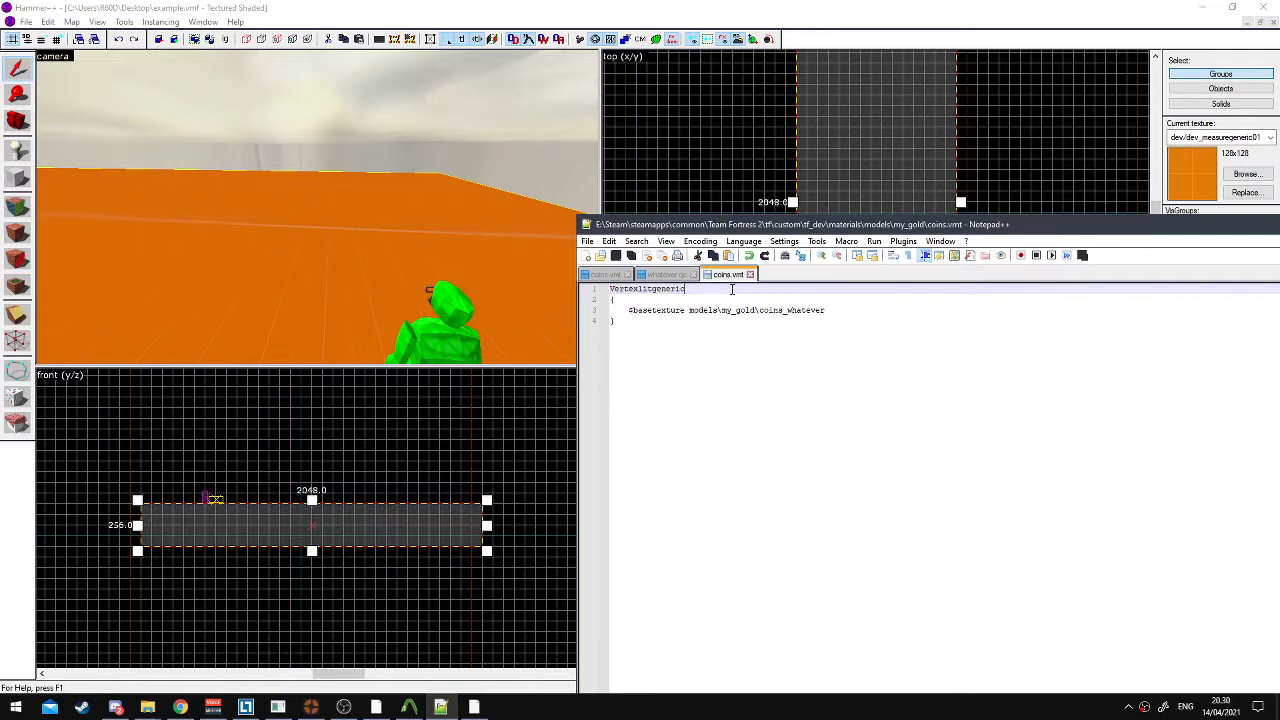
{"action": "key", "text": "Return"}
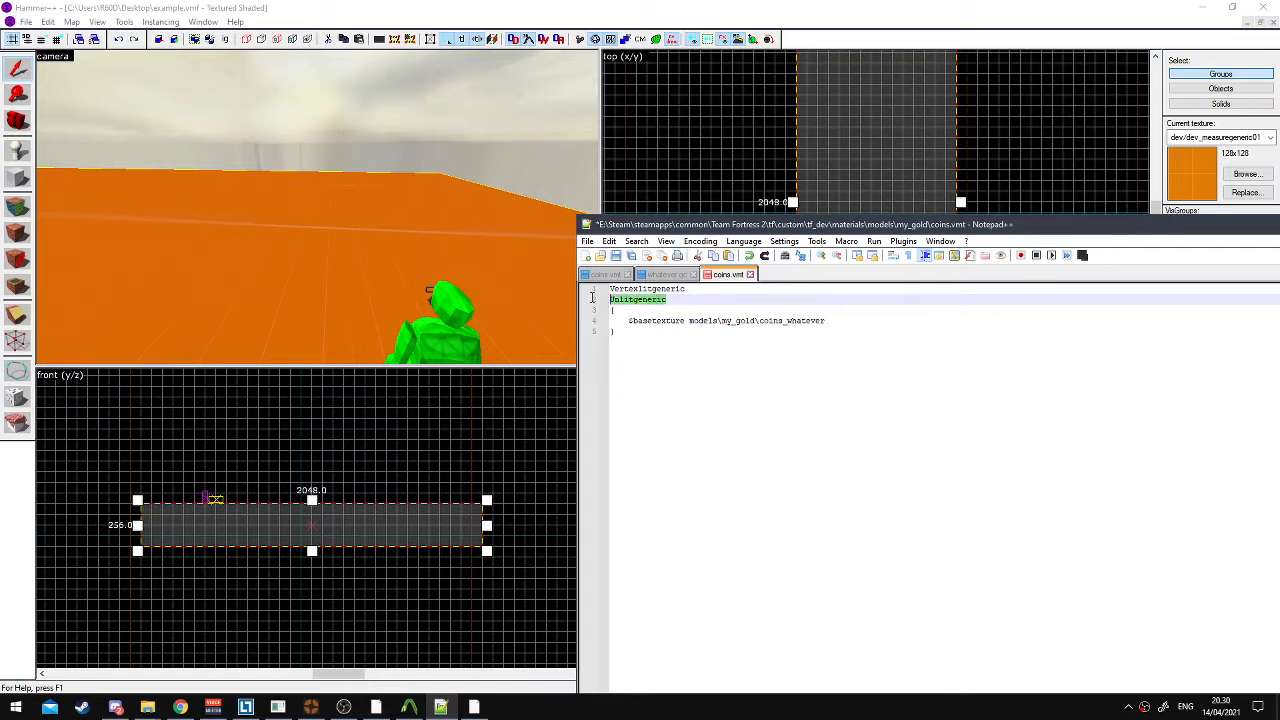
{"action": "key", "text": "BackSpace"}
{"action": "key", "text": "BackSpace"}
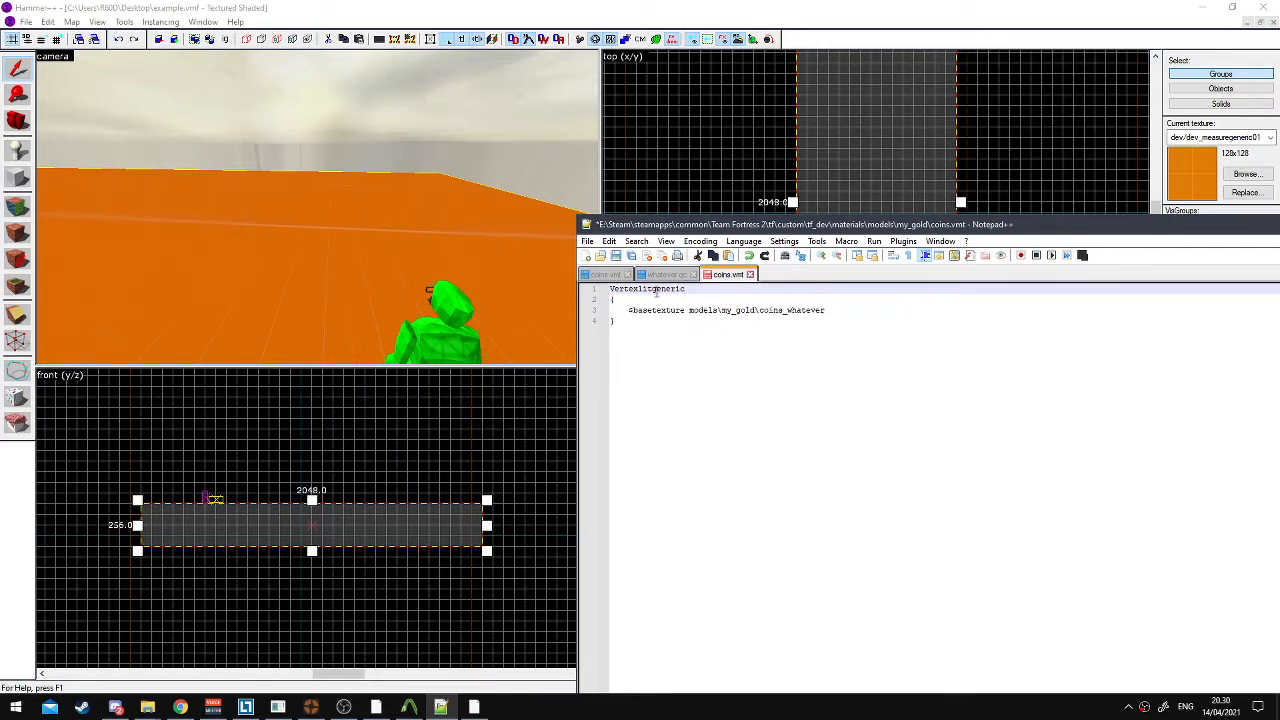
Save coins.vmt, close the editor and Hammer++, and launch Hammer++ again from the desktop
{"action": "key", "text": "ctrl+s"}
{"action": "left_click_drag", "start_coordinate": [697, 289], "coordinate": [572, 284]}
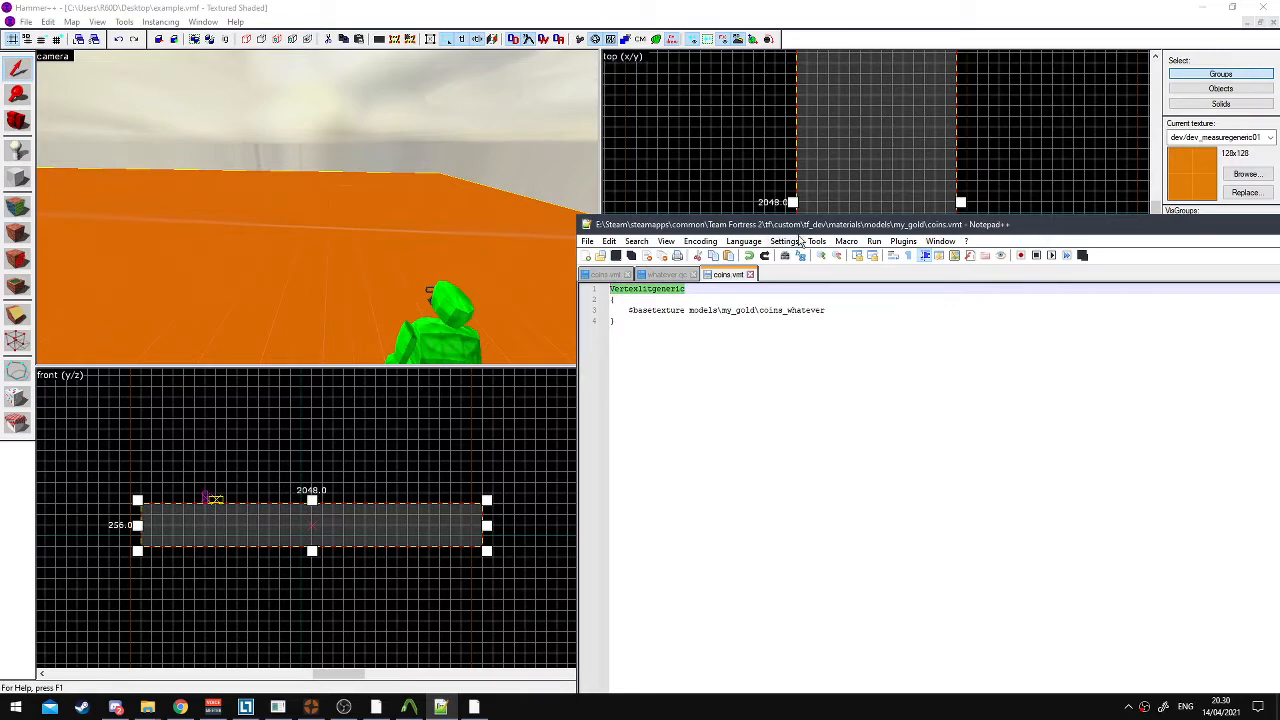
{"action": "left_click_drag", "start_coordinate": [808, 232], "coordinate": [364, 187]}
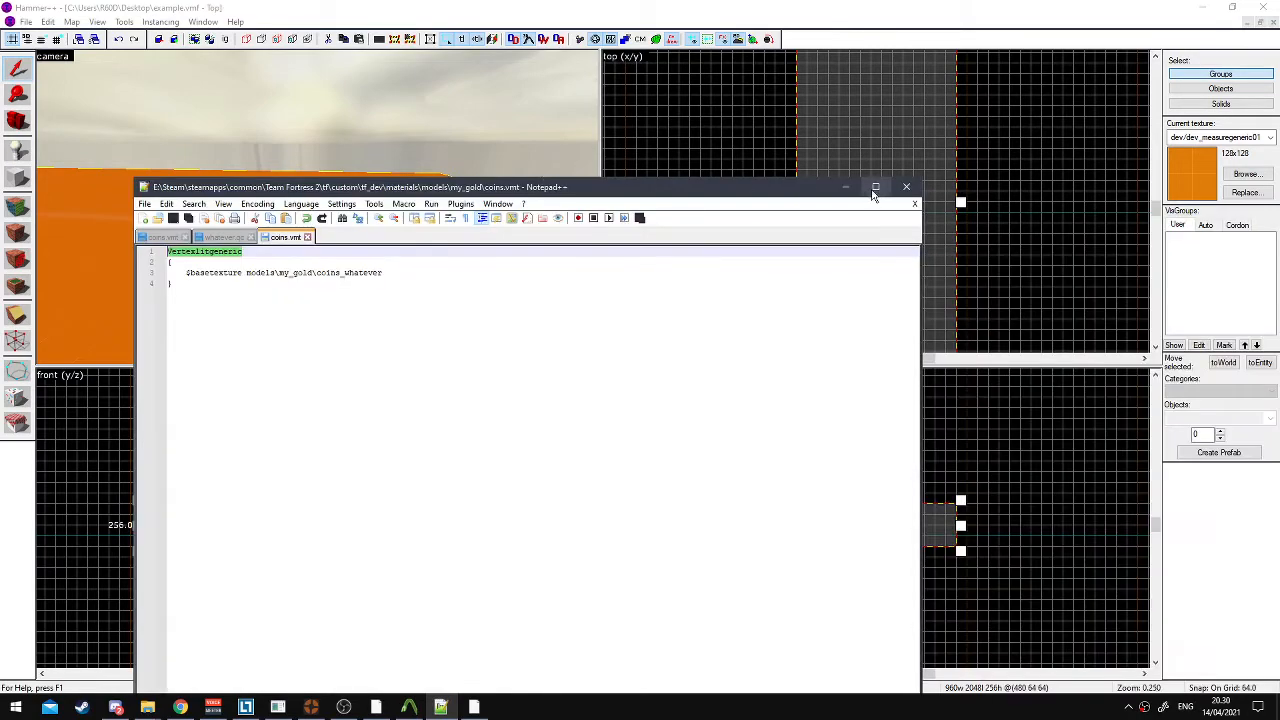
{"action": "left_click", "coordinate": [876, 190]}
{"action": "left_click", "coordinate": [1265, 7]}
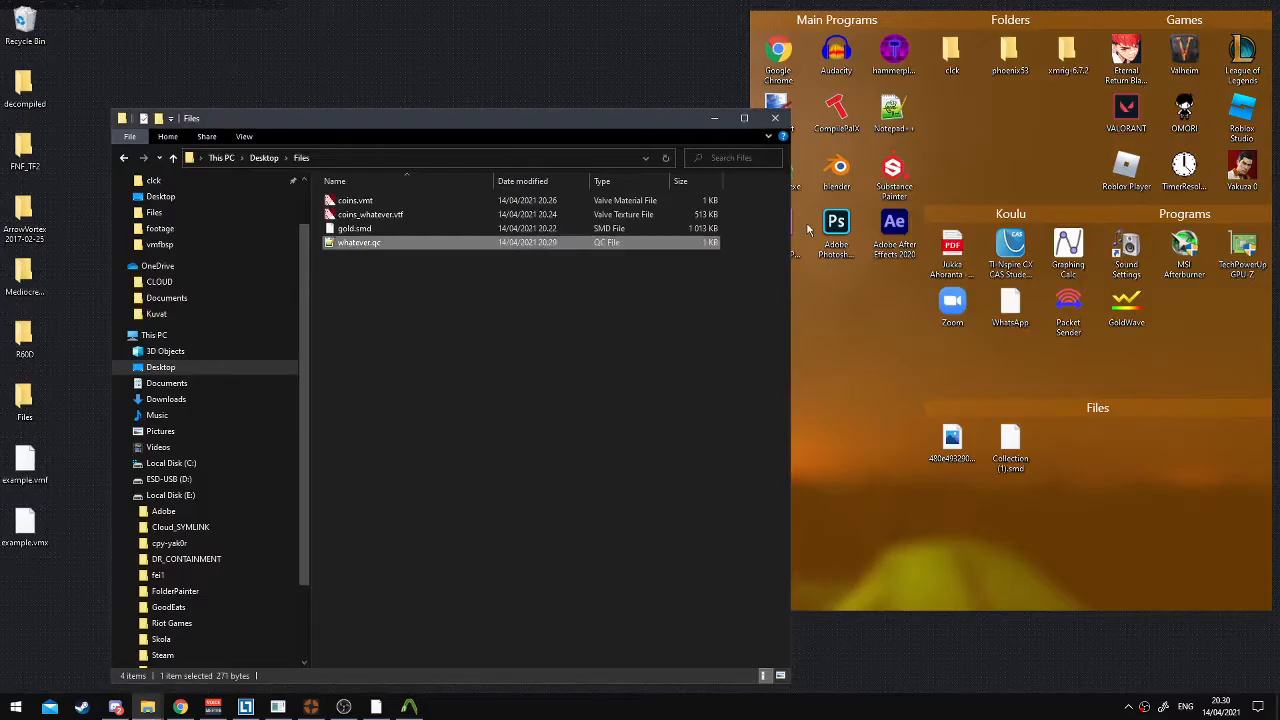
{"action": "double_click", "coordinate": [895, 60]}
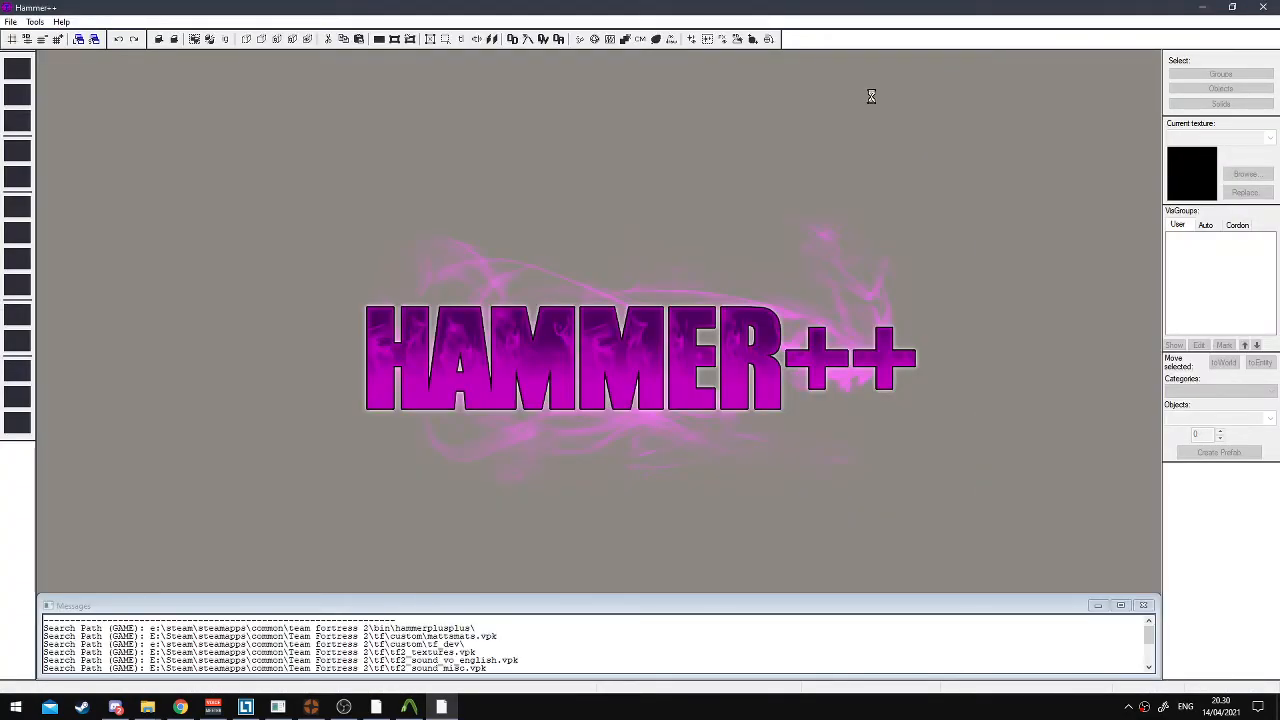
Reopen example.vmf from the Desktop and move the 3D camera up to the coin pile to inspect its gold texture
{"action": "left_click", "coordinate": [10, 21]}
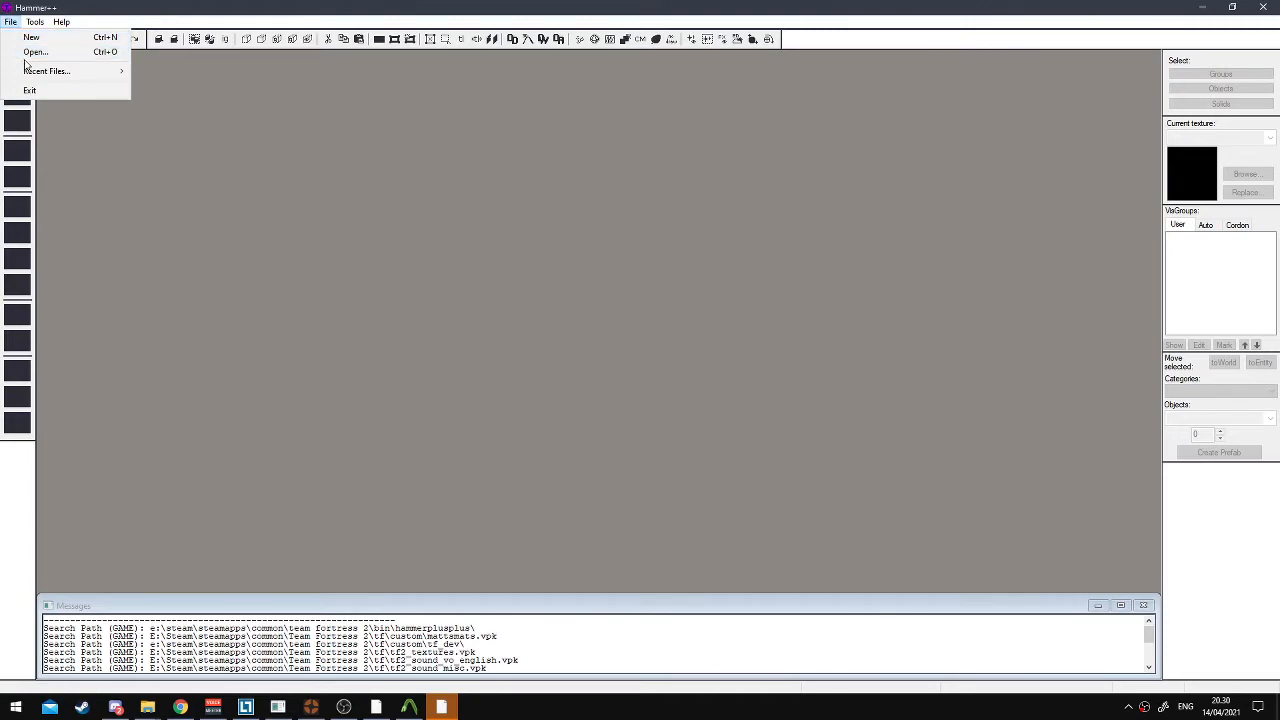
{"action": "left_click", "coordinate": [34, 52]}
{"action": "left_click", "coordinate": [60, 148]}
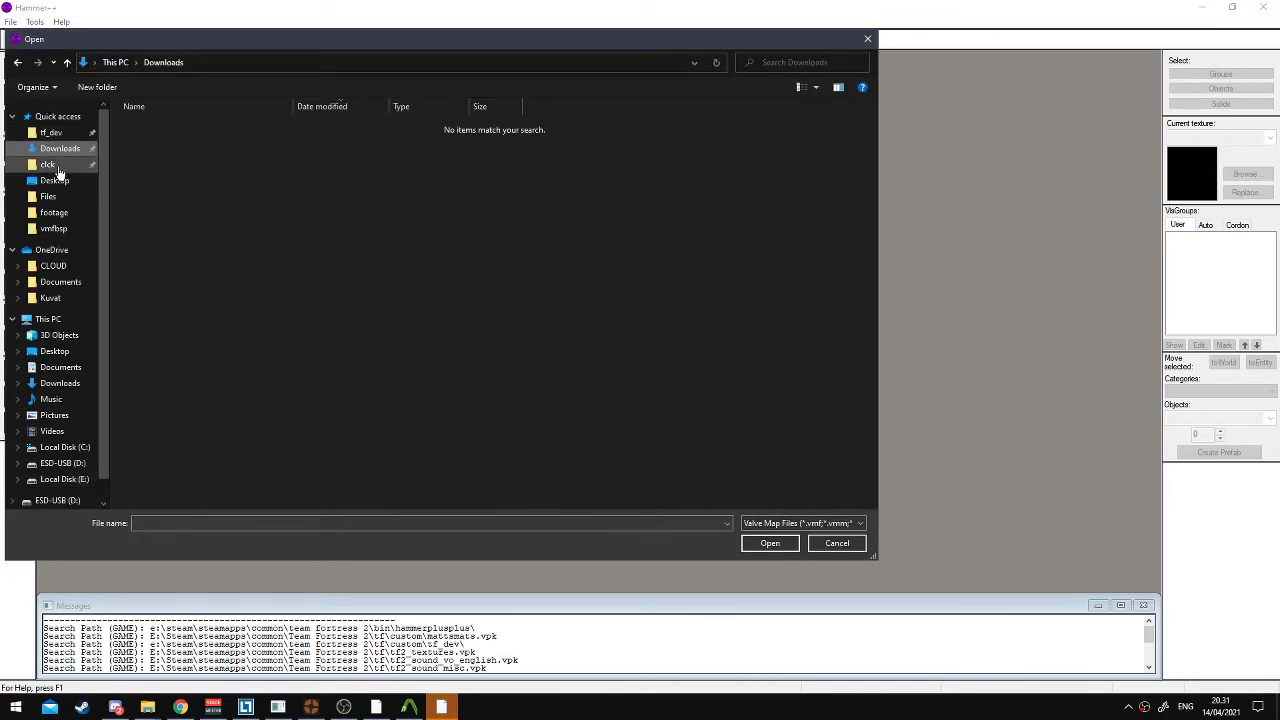
{"action": "left_click", "coordinate": [48, 165]}
{"action": "left_click", "coordinate": [54, 180]}
{"action": "double_click", "coordinate": [173, 208]}
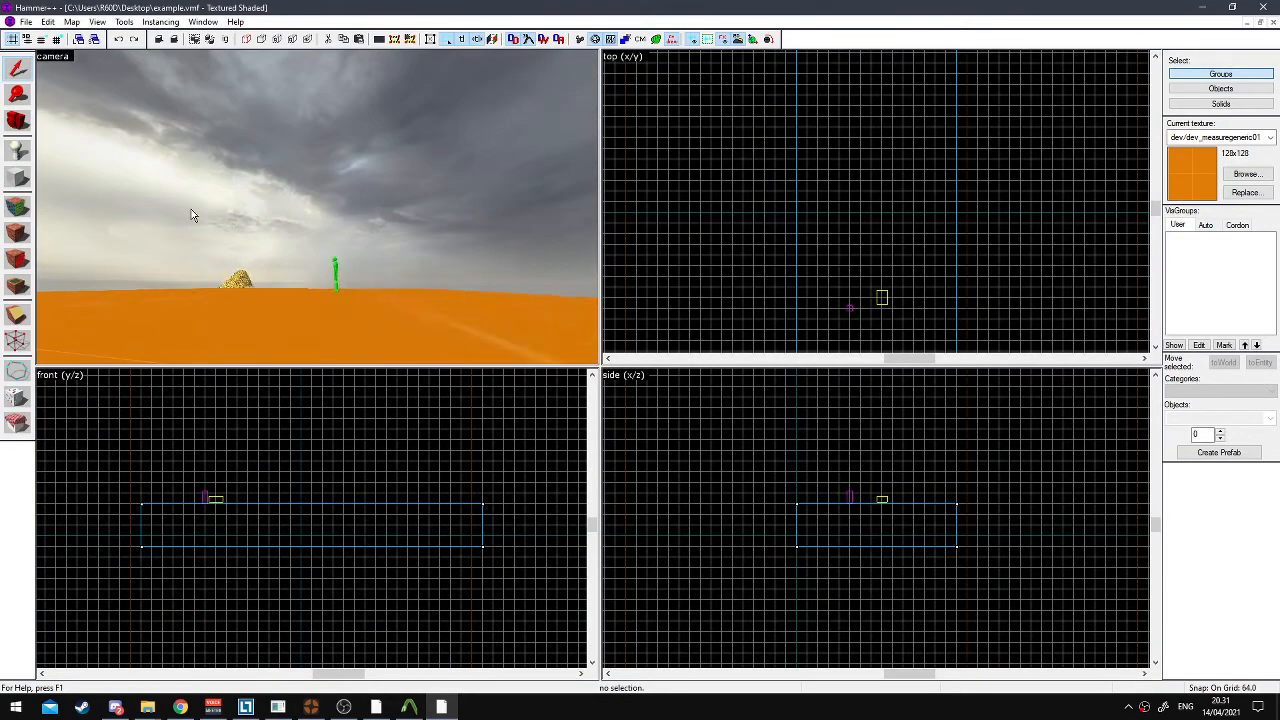
{"action": "key", "text": "z"}
{"action": "key", "text": "w"}
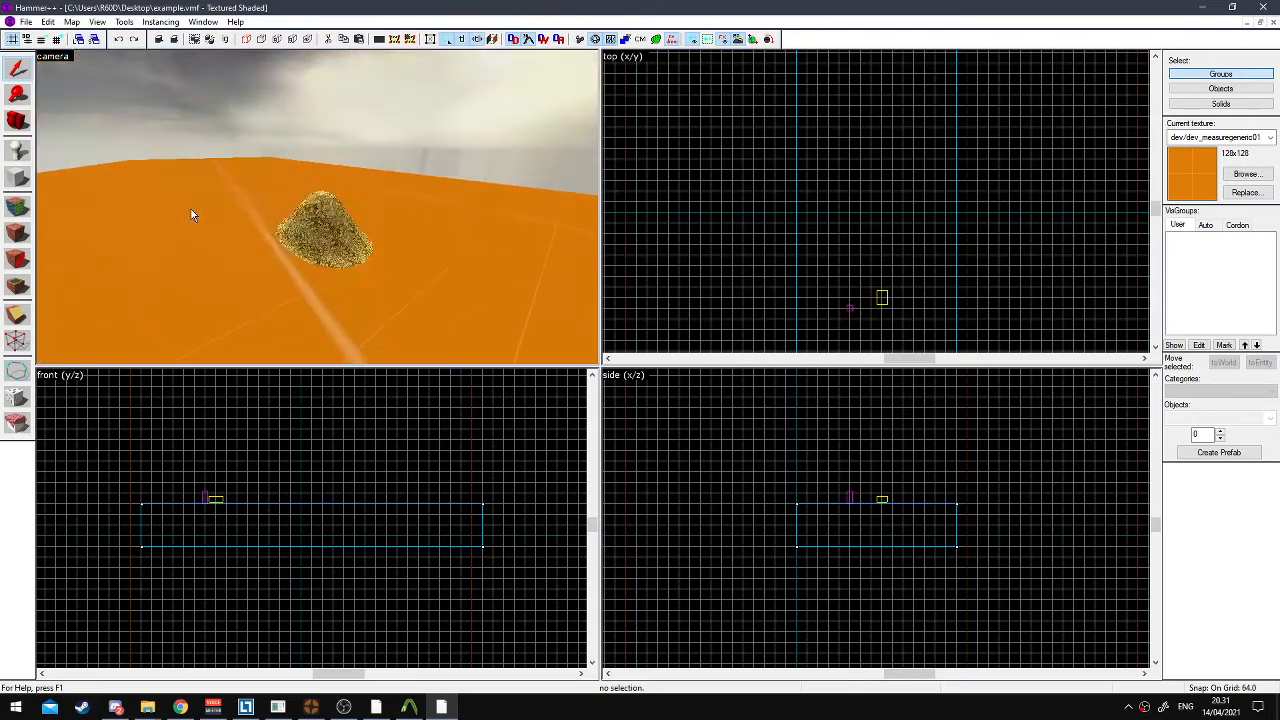
Select the coin pile and examine its size against the info_player_teamspawn in the front view
{"action": "left_click", "coordinate": [191, 209]}
{"action": "left_click", "coordinate": [306, 229]}
{"action": "scroll", "coordinate": [208, 503], "scroll_direction": "up", "scroll_amount": 13}
{"action": "left_click_drag", "start_coordinate": [270, 496], "coordinate": [272, 514]}
{"action": "scroll", "coordinate": [180, 200], "scroll_direction": "down", "scroll_amount": 2}
{"action": "scroll", "coordinate": [282, 274], "scroll_direction": "up", "scroll_amount": 1}
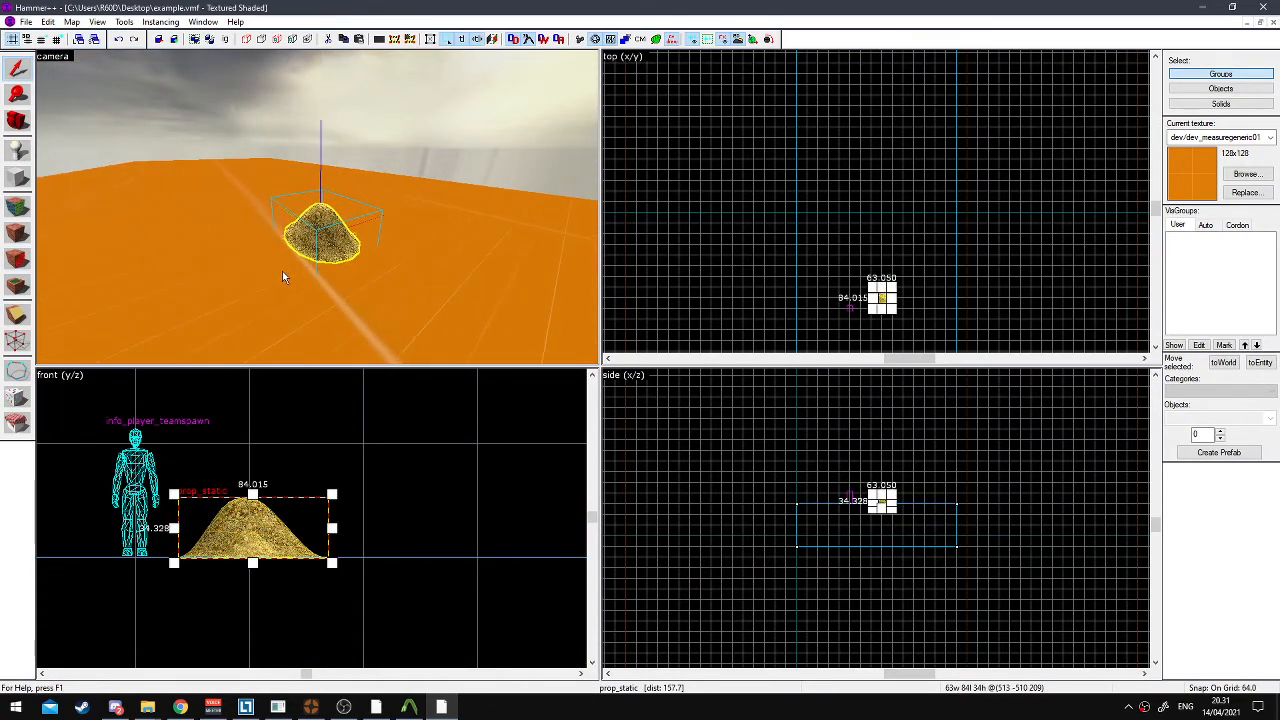
{"action": "scroll", "coordinate": [292, 260], "scroll_direction": "up", "scroll_amount": 2}
{"action": "scroll", "coordinate": [300, 250], "scroll_direction": "down", "scroll_amount": 3}
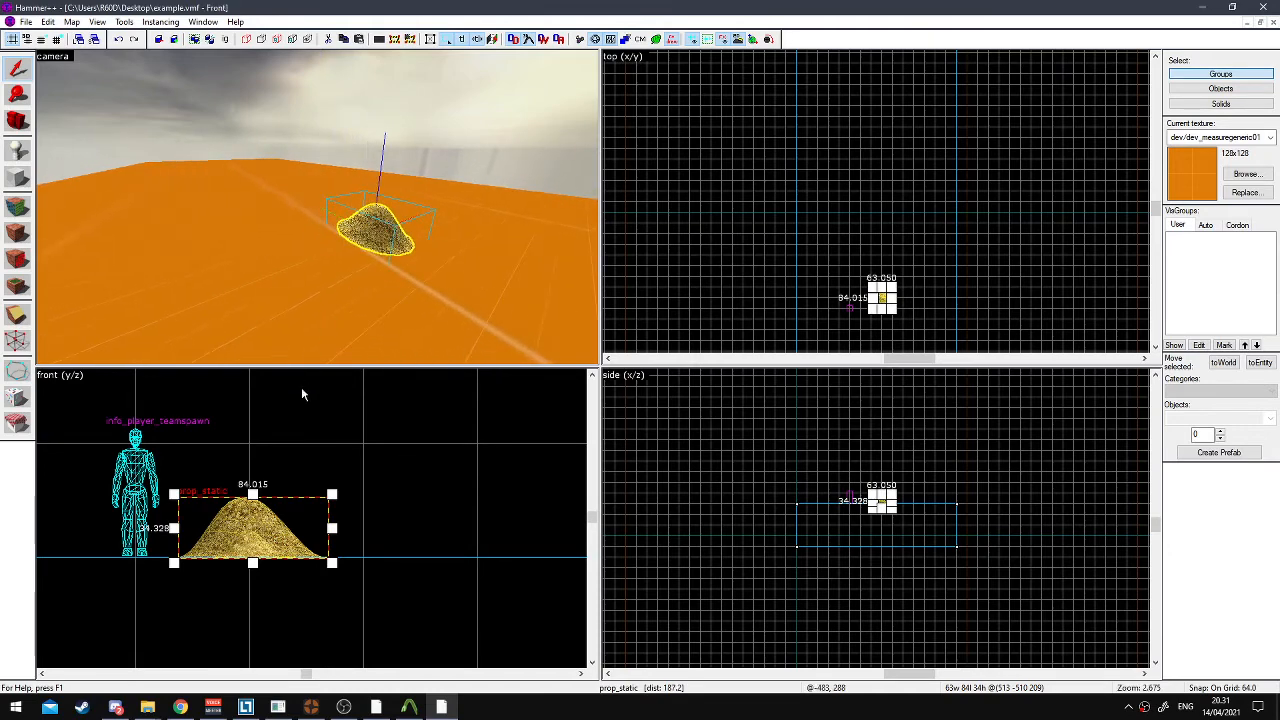
Duplicate the info_player_teamspawn and place the copy right beside the coin pile
{"action": "key", "text": "z"}
{"action": "key", "text": "w"}
{"action": "key", "text": "d"}
{"action": "key", "text": "s"}
{"action": "key", "text": "z"}
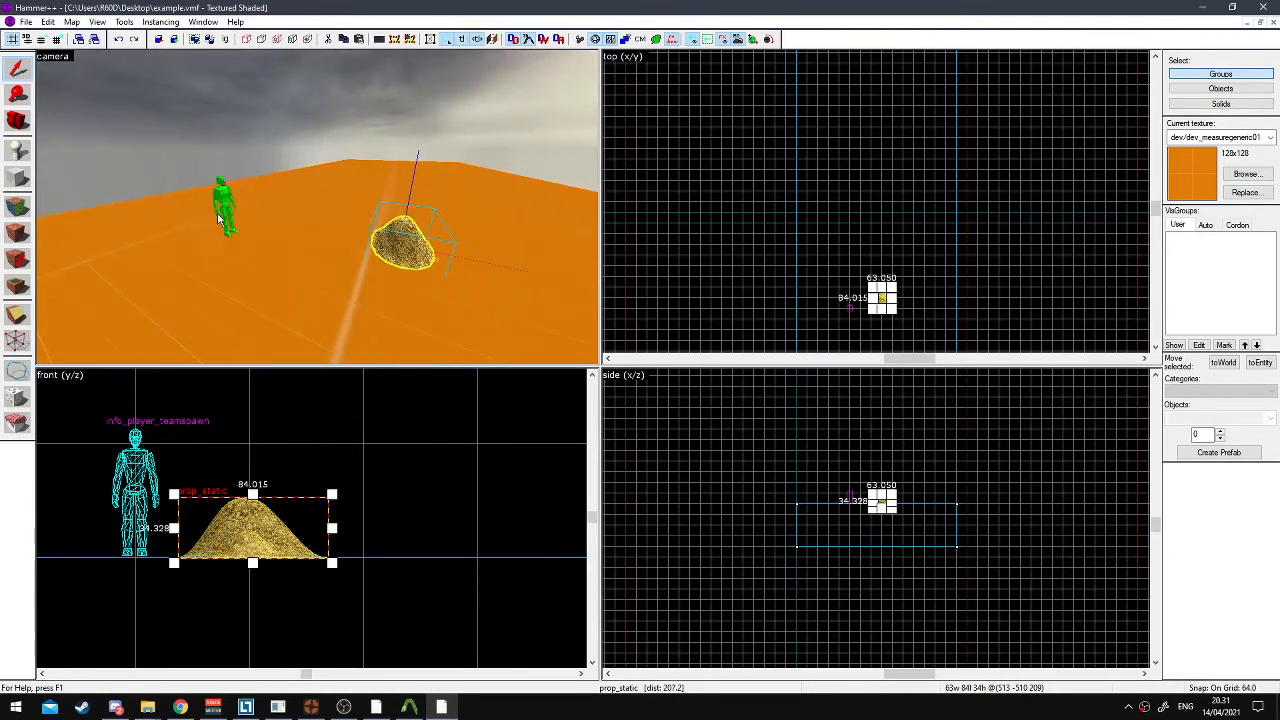
{"action": "left_click", "coordinate": [222, 216]}
{"action": "key", "text": "ctrl+c"}
{"action": "key", "text": "ctrl+v"}
{"action": "key", "text": "w"}
{"action": "key", "text": "d"}
{"action": "left_click", "coordinate": [196, 205]}
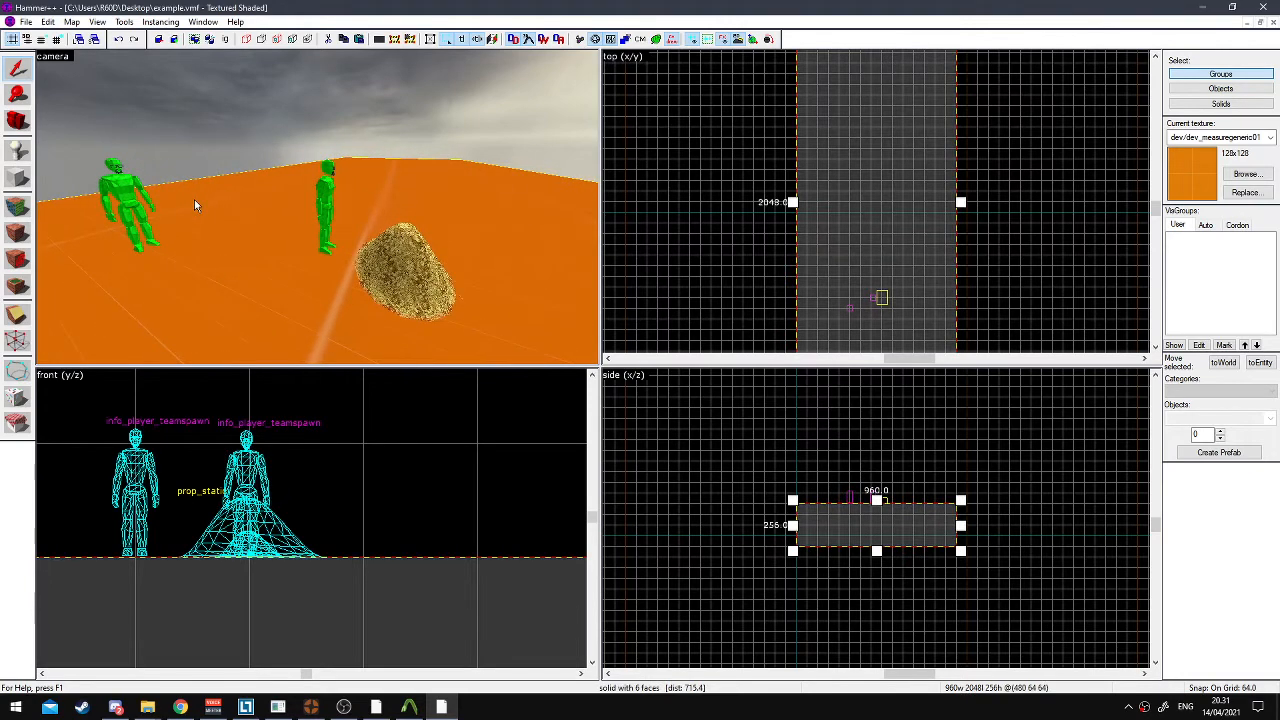
Check the coin pile's height against the copied player model up close, and delete the original info_player_teamspawn
{"action": "left_click", "coordinate": [365, 258]}
{"action": "scroll", "coordinate": [172, 533], "scroll_direction": "up", "scroll_amount": 4}
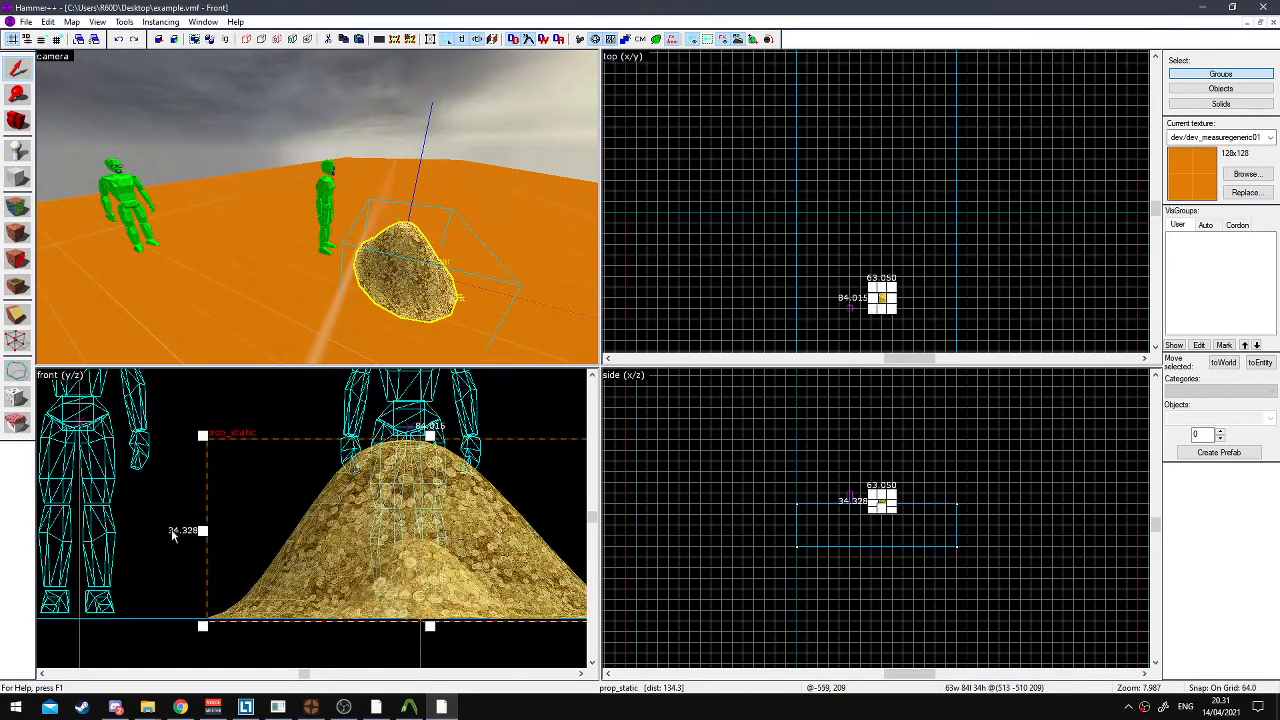
{"action": "left_click", "coordinate": [147, 196]}
{"action": "key", "text": "Delete"}
Clone the coin pile into three raised piles above the floor and select them together with the player model
{"action": "left_click", "coordinate": [402, 268]}
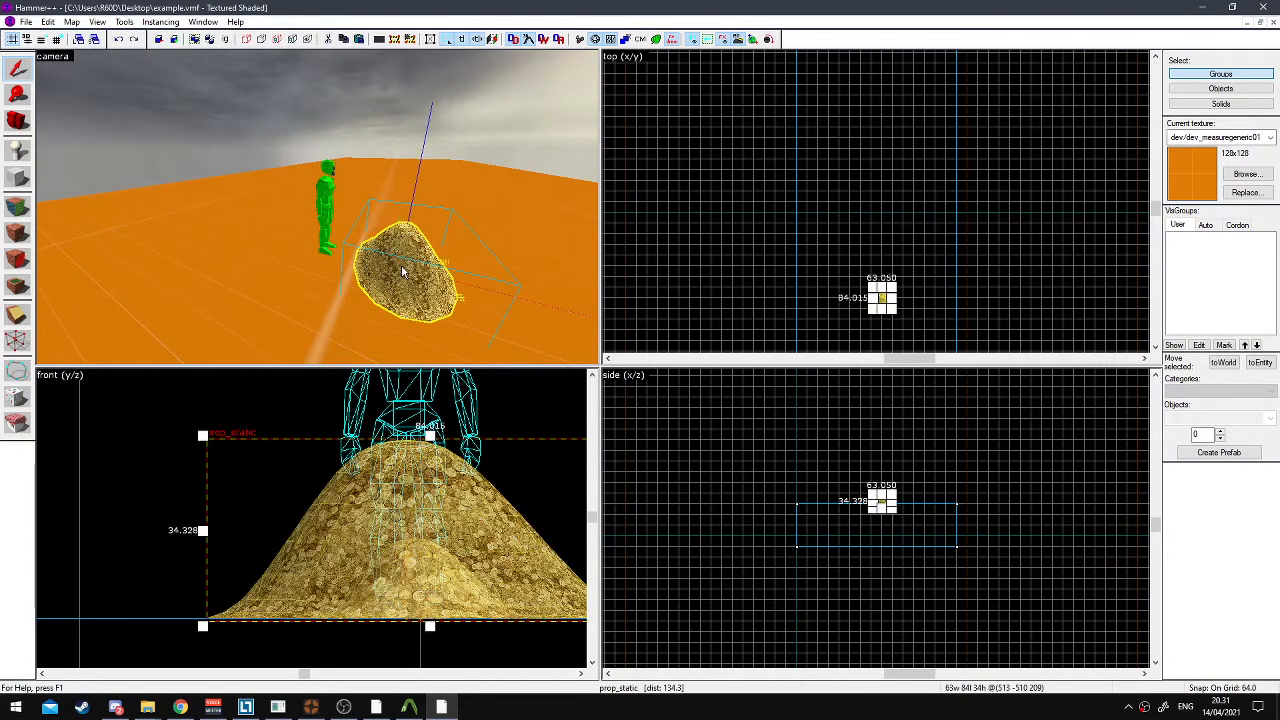
{"action": "key", "text": "s"}
{"action": "key", "text": "d"}
{"action": "scroll", "coordinate": [430, 575], "scroll_direction": "down", "scroll_amount": 5}
{"action": "mouse_move", "coordinate": [428, 580]}
{"action": "left_mouse_down"}
{"action": "mouse_move", "coordinate": [415, 440]}
{"action": "mouse_move", "coordinate": [273, 415]}
{"action": "mouse_move", "coordinate": [363, 437]}
{"action": "mouse_move", "coordinate": [419, 410]}
{"action": "left_mouse_up"}
{"action": "scroll", "coordinate": [415, 438], "scroll_direction": "down", "scroll_amount": 4}
{"action": "scroll", "coordinate": [373, 435], "scroll_direction": "down", "scroll_amount": 2}
{"action": "left_click_drag", "start_coordinate": [480, 453], "coordinate": [350, 393]}
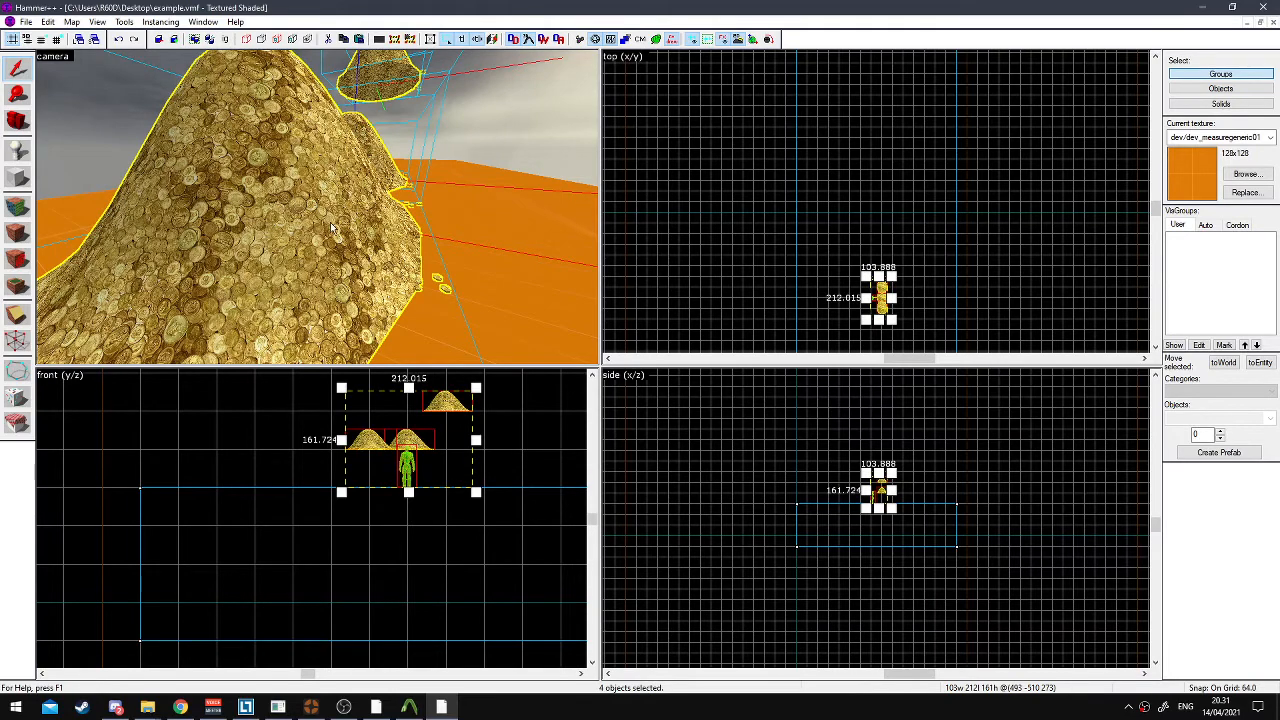
Run a physics simulation on the selected coin piles and player model with the Z gravity set to 800
{"action": "scroll", "coordinate": [332, 228], "scroll_direction": "down", "scroll_amount": 4}
{"action": "left_click", "coordinate": [21, 419]}
{"action": "left_click", "coordinate": [201, 188]}
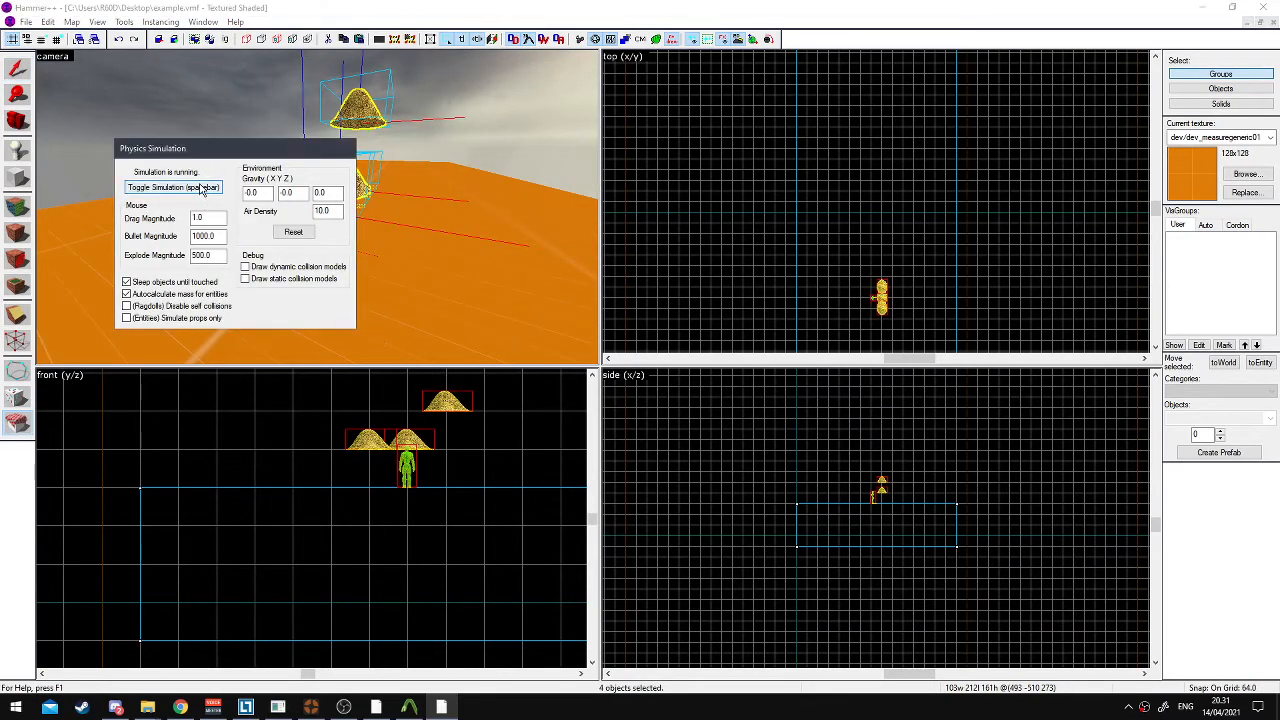
{"action": "left_click_drag", "start_coordinate": [246, 151], "coordinate": [610, 145]}
{"action": "left_click", "coordinate": [537, 187]}
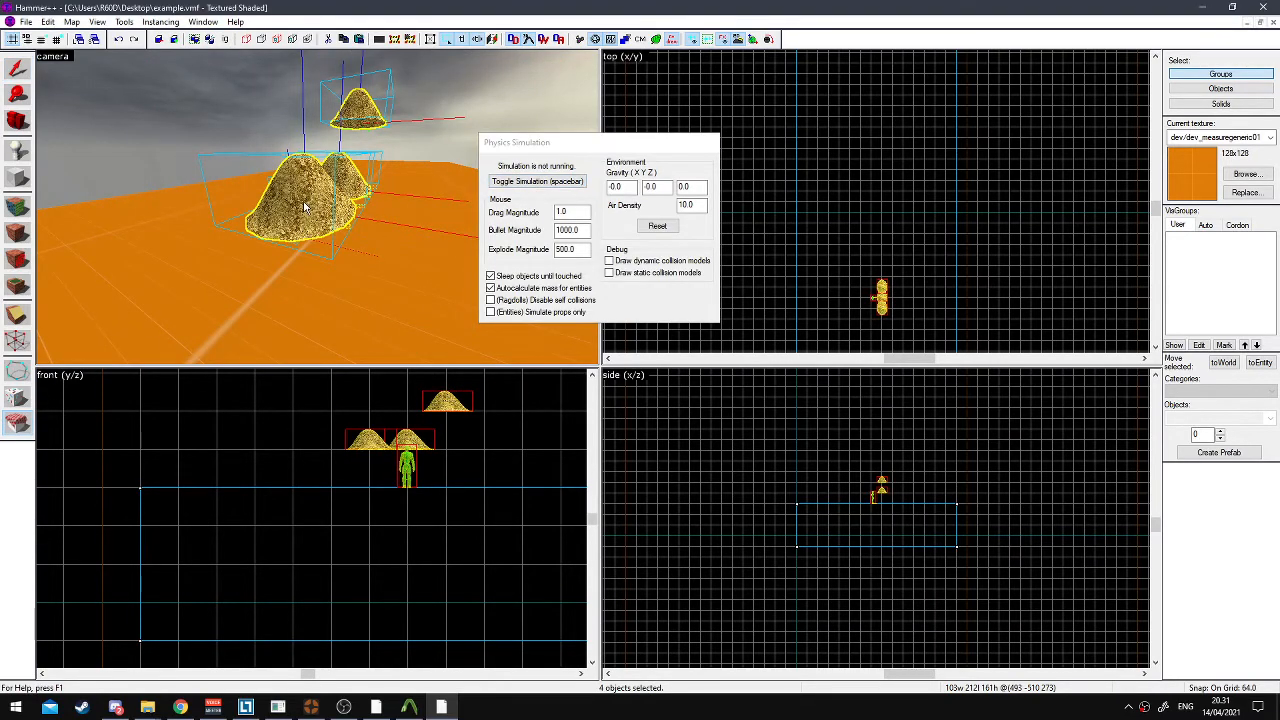
{"action": "left_click", "coordinate": [545, 184]}
{"action": "left_click_drag", "start_coordinate": [700, 187], "coordinate": [666, 194]}
{"action": "type", "text": "9++"}
{"action": "type", "text": "800"}
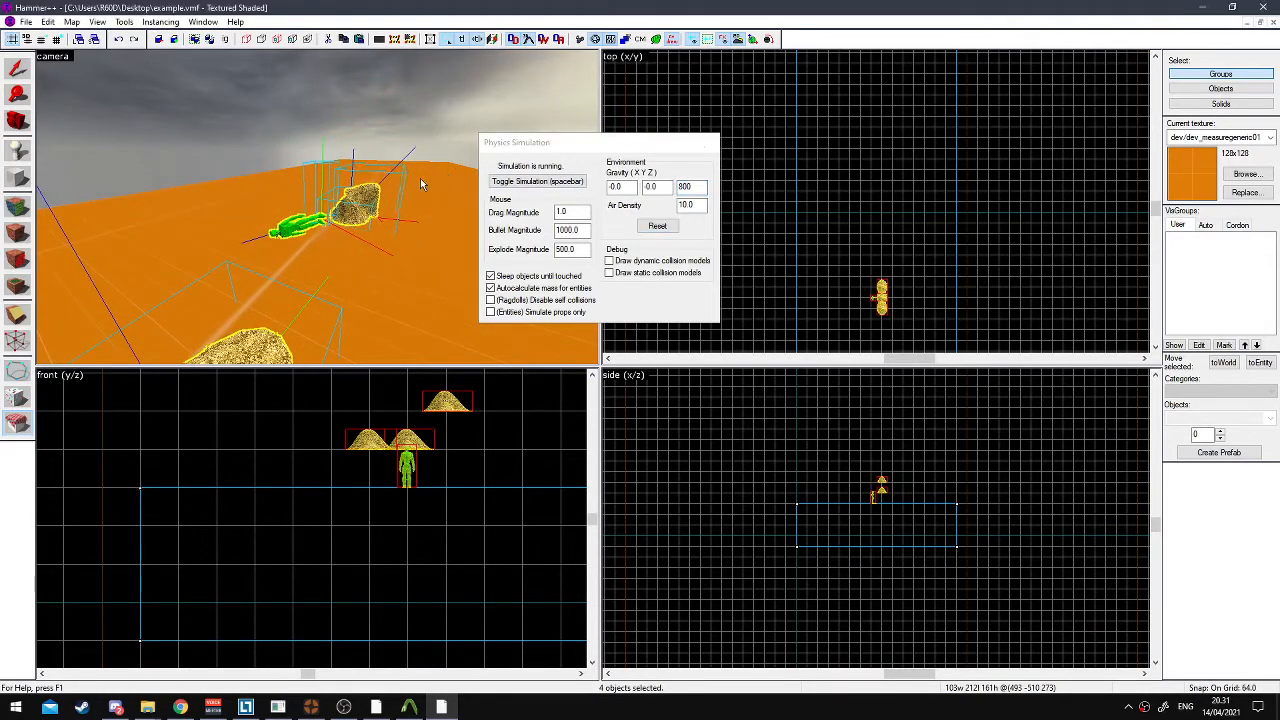
Select the two overlapping fallen coin piles and clone them repeatedly into a raised group of eight above the floor
{"action": "left_click", "coordinate": [15, 68]}
{"action": "left_click", "coordinate": [368, 202]}
{"action": "left_click", "coordinate": [348, 209], "text": "ctrl"}
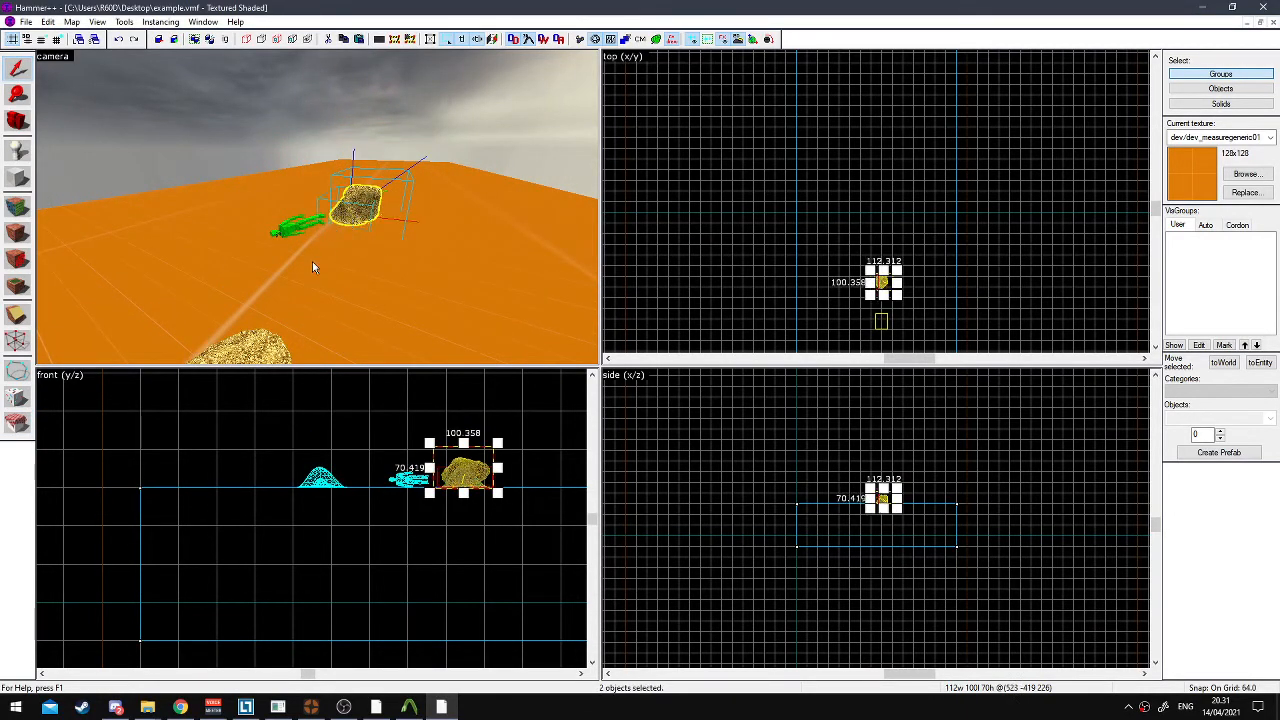
{"action": "mouse_move", "coordinate": [463, 468]}
{"action": "left_mouse_down", "text": "shift"}
{"action": "mouse_move", "coordinate": [450, 410]}
{"action": "mouse_move", "coordinate": [376, 411]}
{"action": "left_mouse_up", "text": "shift"}
{"action": "mouse_move", "coordinate": [376, 411]}
{"action": "left_mouse_down", "text": "shift"}
{"action": "mouse_move", "coordinate": [494, 397]}
{"action": "mouse_move", "coordinate": [491, 417]}
{"action": "mouse_move", "coordinate": [490, 390]}
{"action": "mouse_move", "coordinate": [424, 427]}
{"action": "left_mouse_up", "text": "shift"}
{"action": "scroll", "coordinate": [491, 419], "scroll_direction": "down", "scroll_amount": 5}
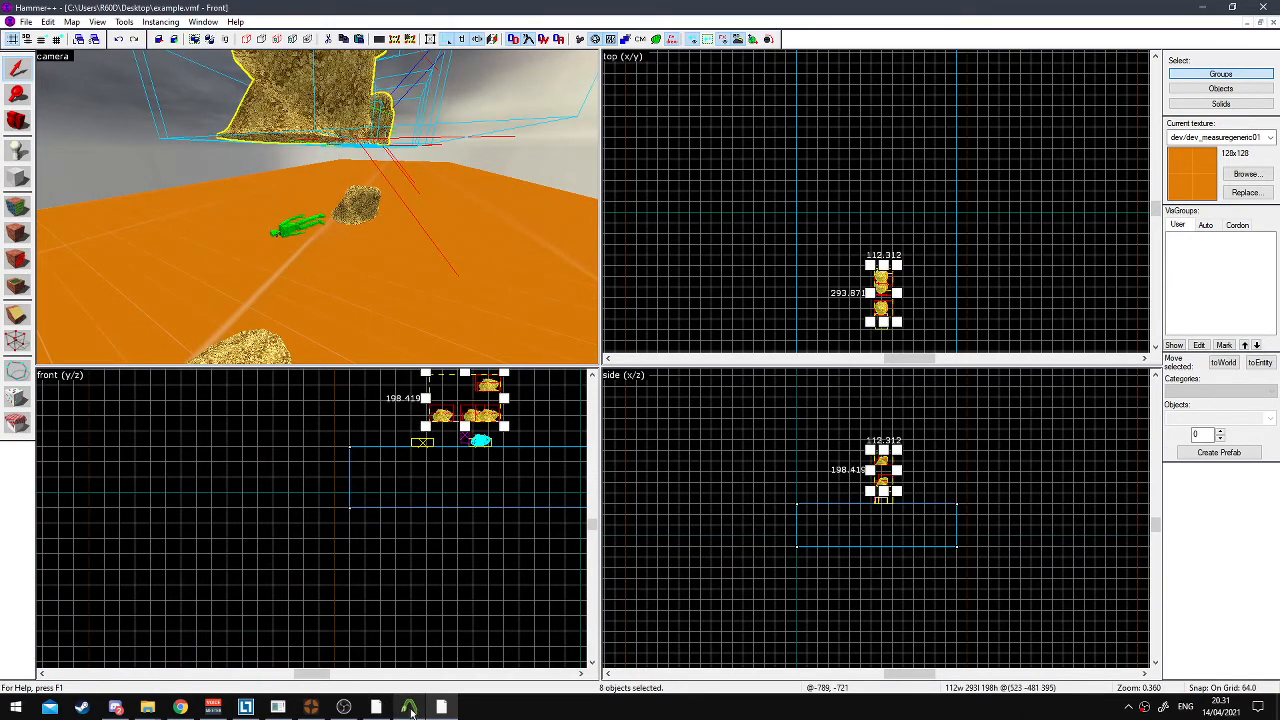
{"action": "left_click", "coordinate": [441, 709]}
{"action": "left_click", "coordinate": [441, 709]}
{"action": "left_click", "coordinate": [379, 709]}
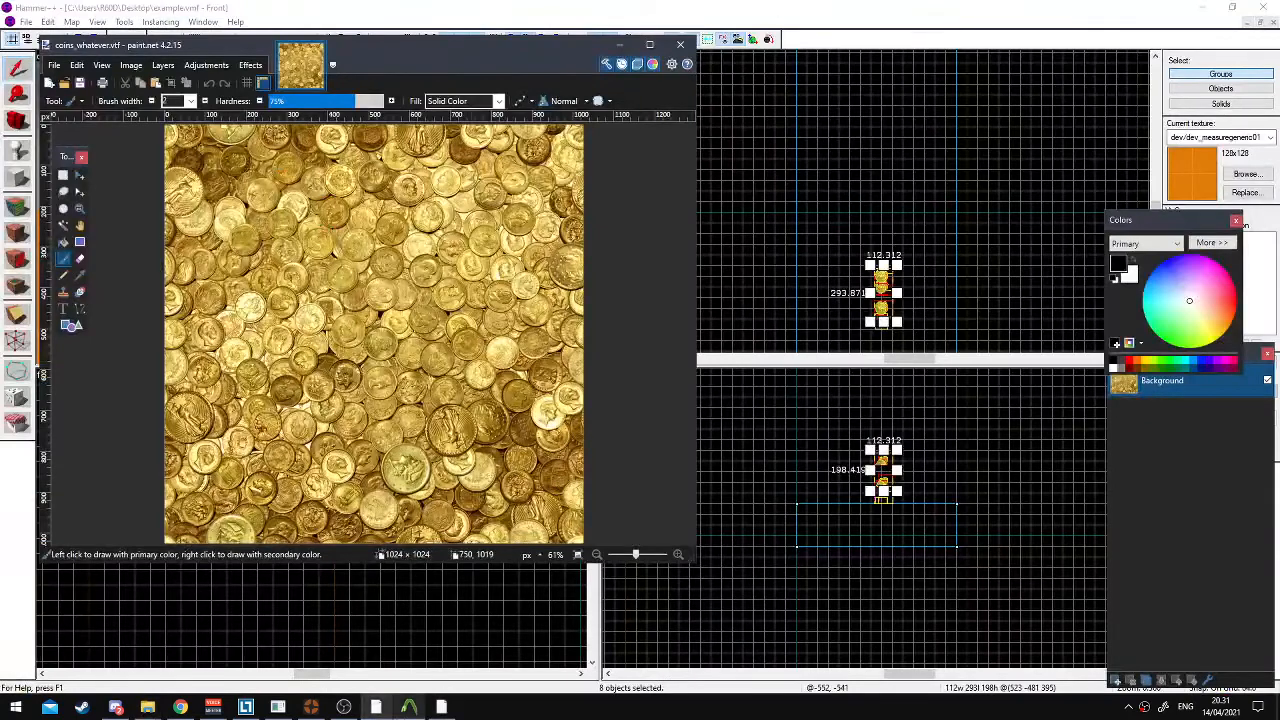
{"action": "left_click", "coordinate": [379, 709]}
Run the physics simulation on the raised coin piles, reset its environment settings, and view the piles on the floor
{"action": "left_click", "coordinate": [17, 423]}
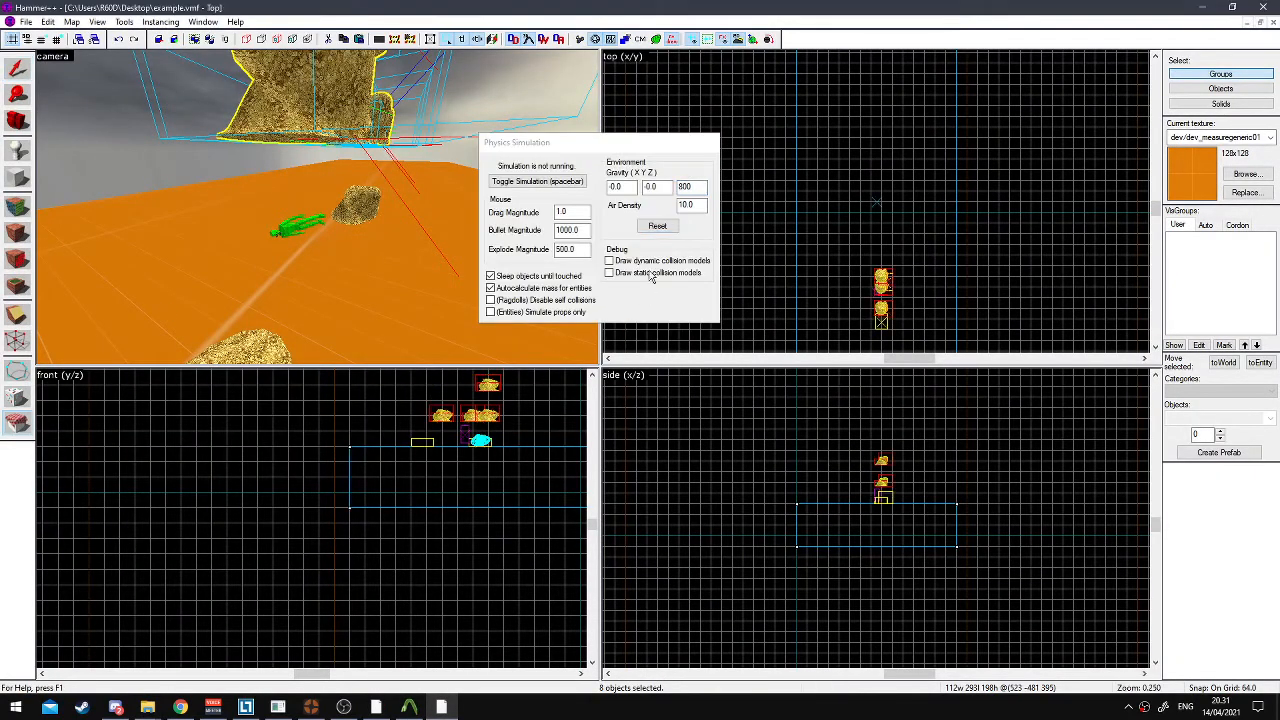
{"action": "left_click", "coordinate": [536, 181]}
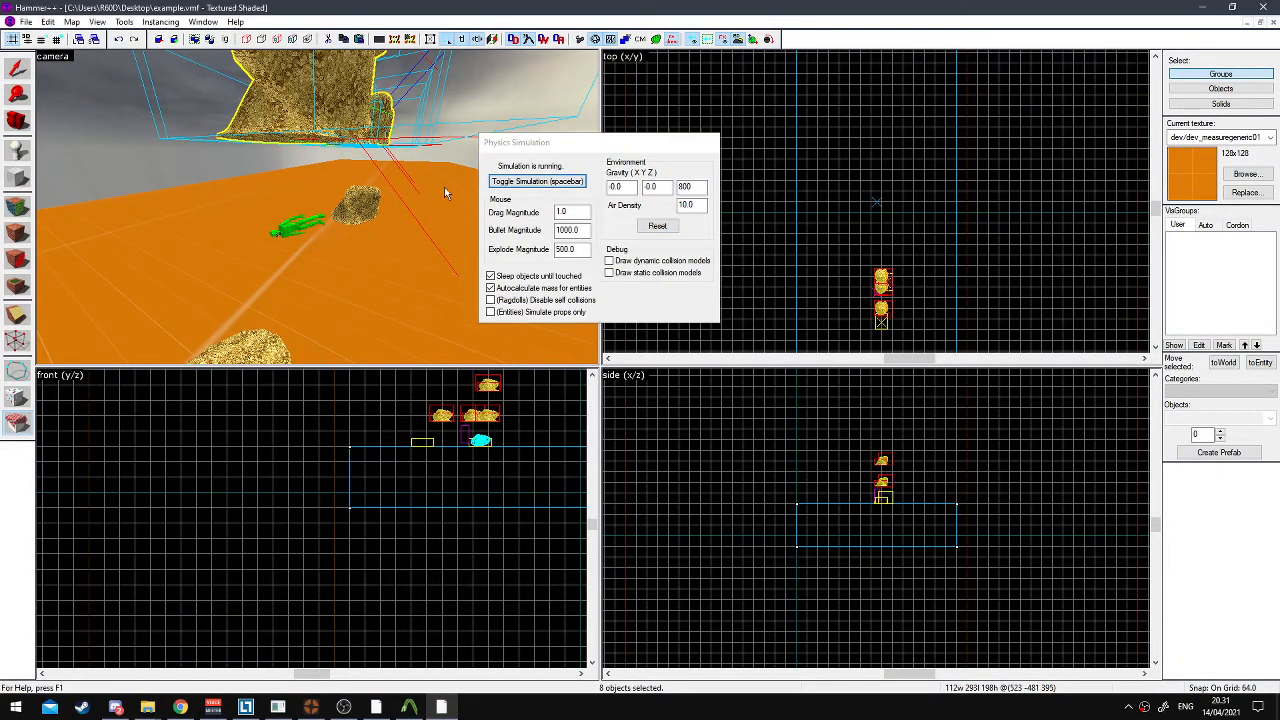
{"action": "left_click", "coordinate": [657, 226]}
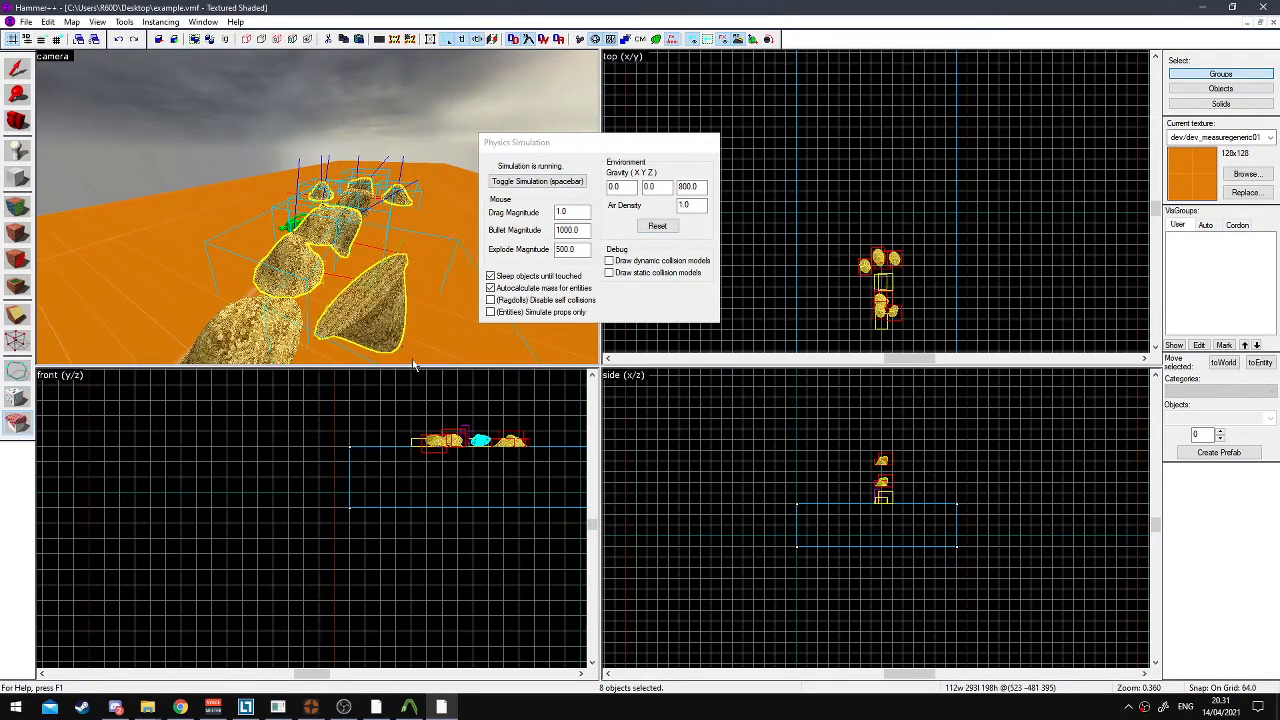
{"action": "key", "text": "w"}
{"action": "key", "text": "w"}
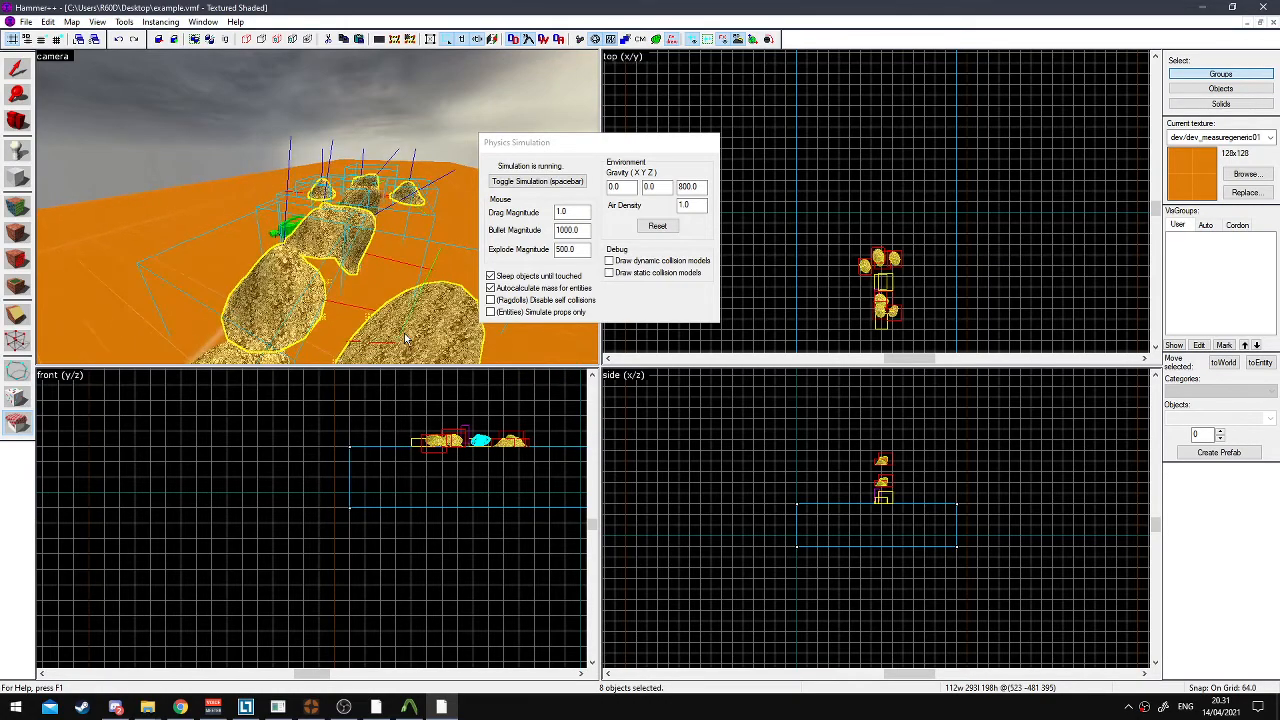
{"action": "key", "text": "s"}
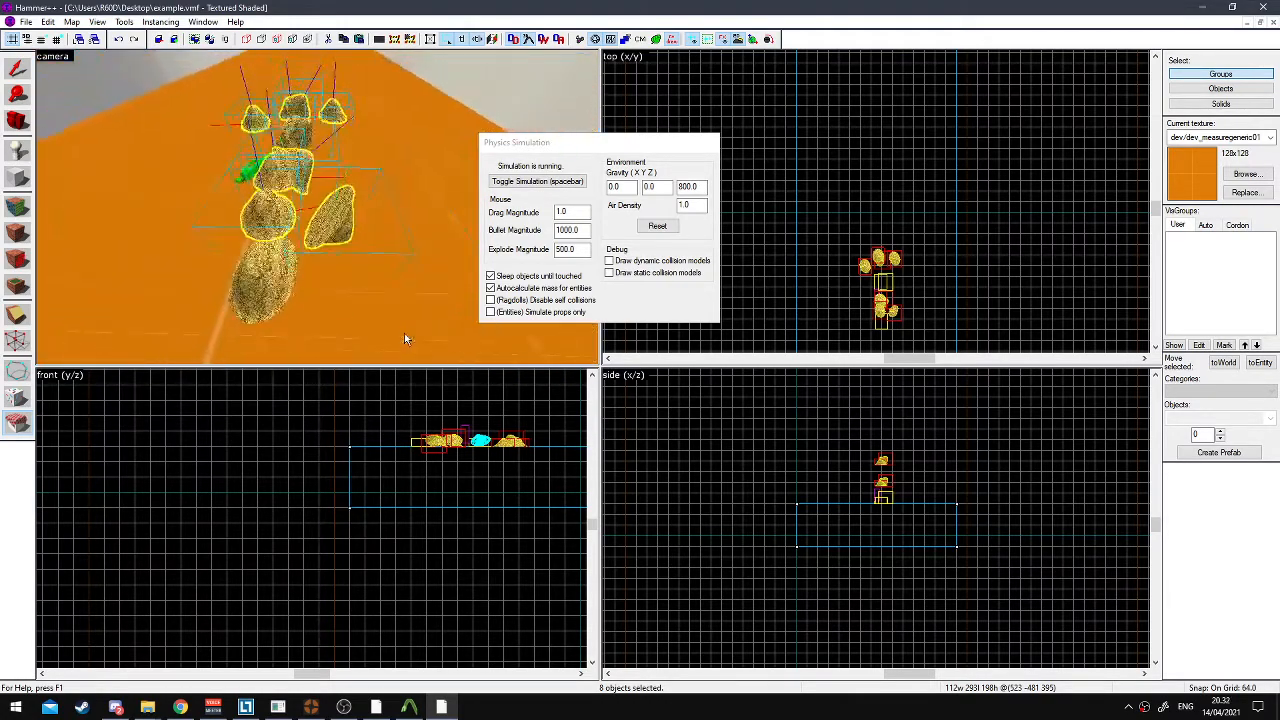